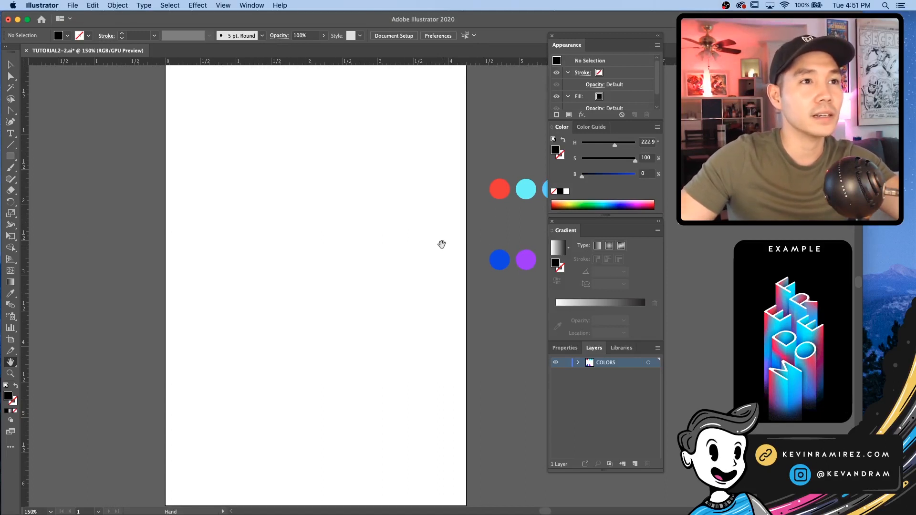
Add a new layer above COLORS and place the text "FREEDOM" in Montserrat Regular on the upper part of the artboard
left_click_drag(480, 220, 423, 257)
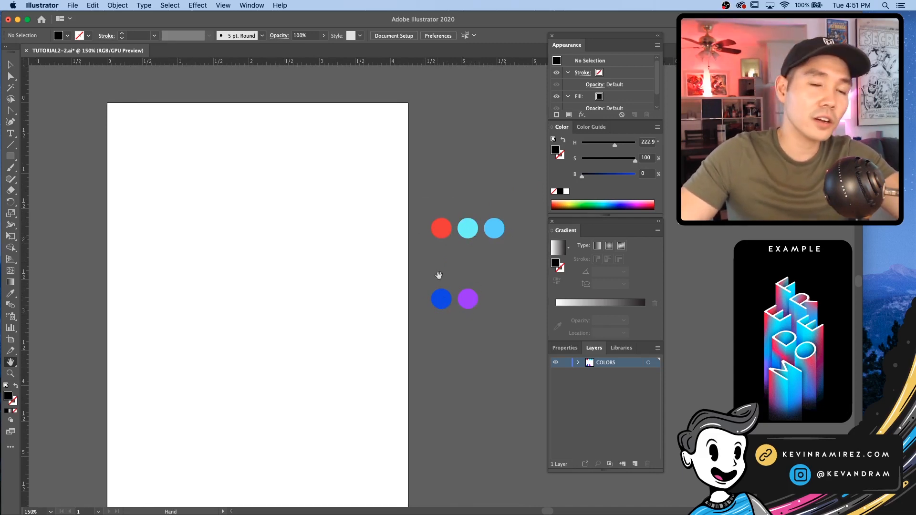
left_click_drag(332, 306, 381, 272)
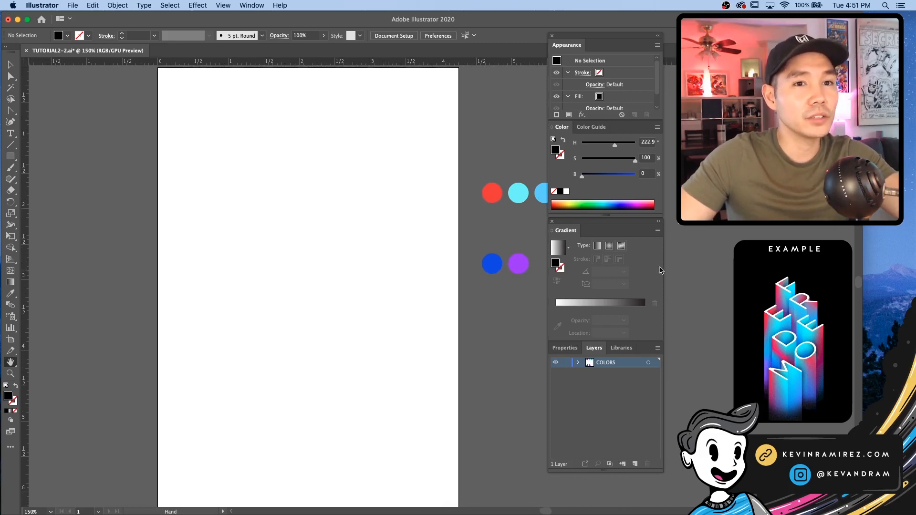
left_click(635, 464)
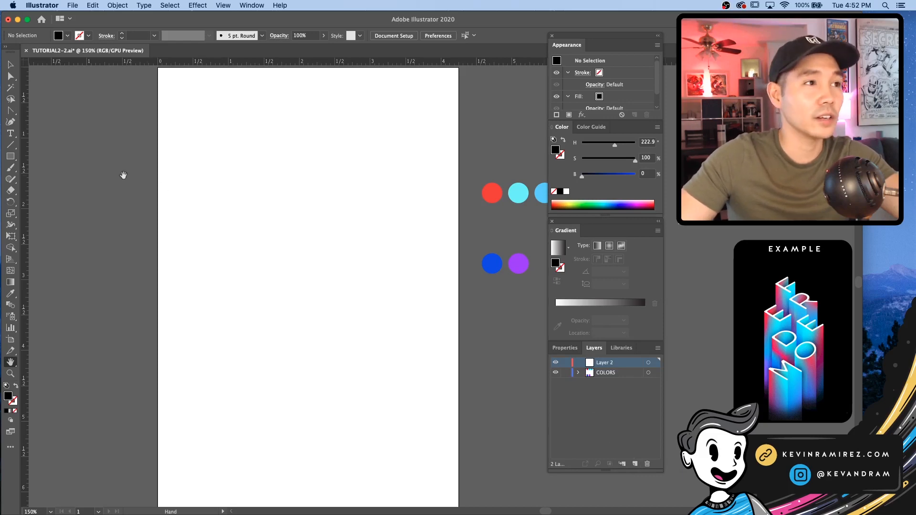
left_click(10, 133)
left_click(190, 207)
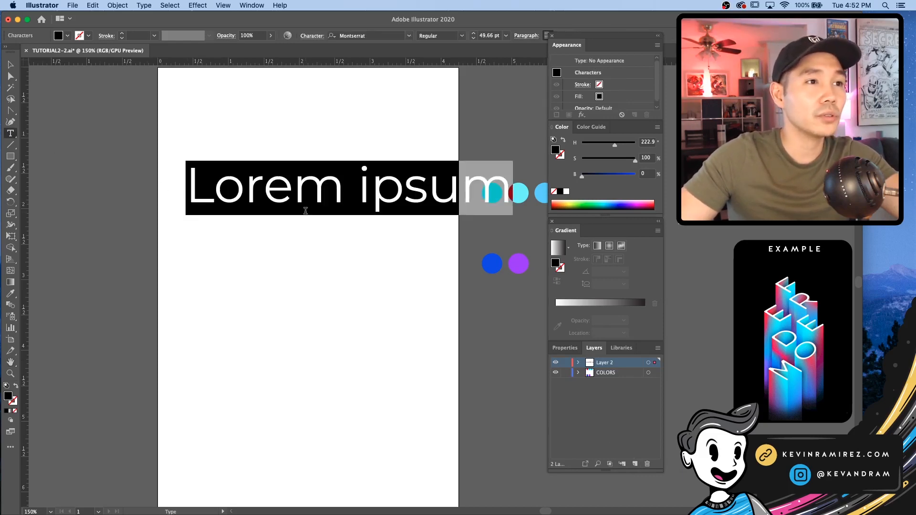
type("FREEDOM")
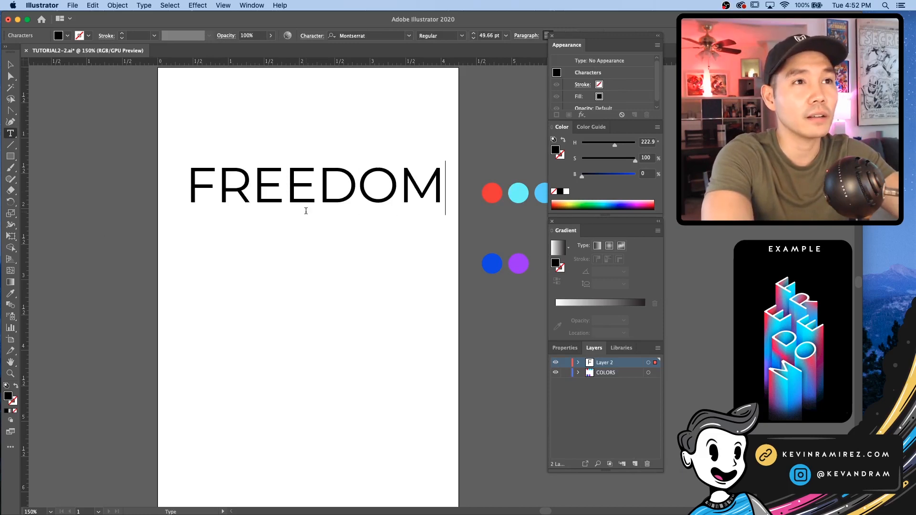
key("Escape")
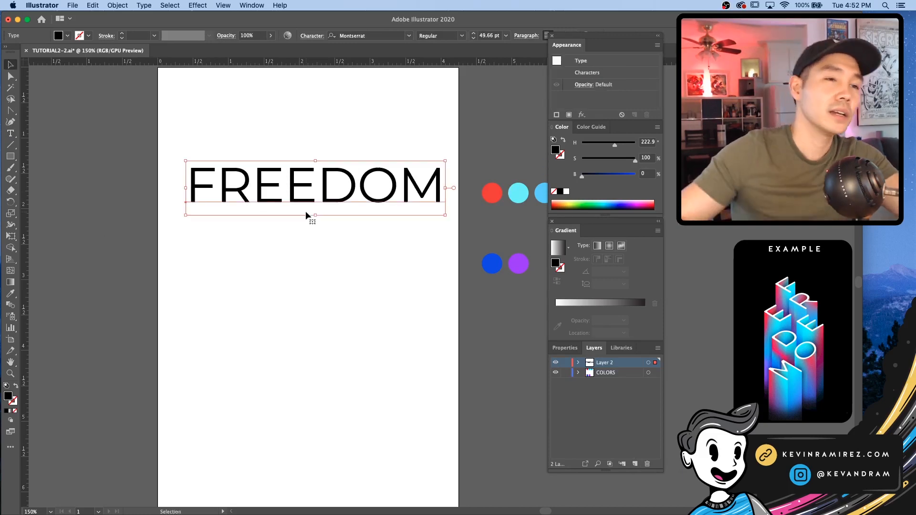
Look through the font families and styles available for the FREEDOM text
left_click(302, 245)
triple_click(367, 188)
key("Escape")
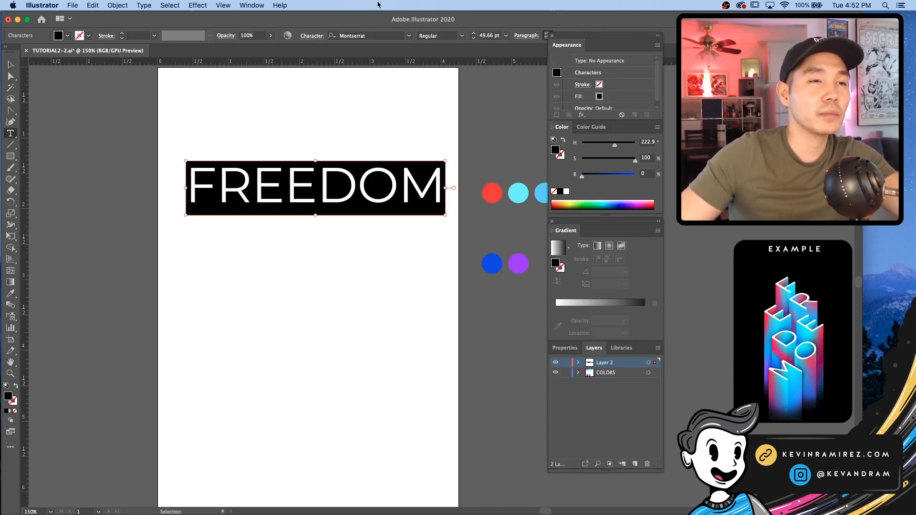
left_click(409, 36)
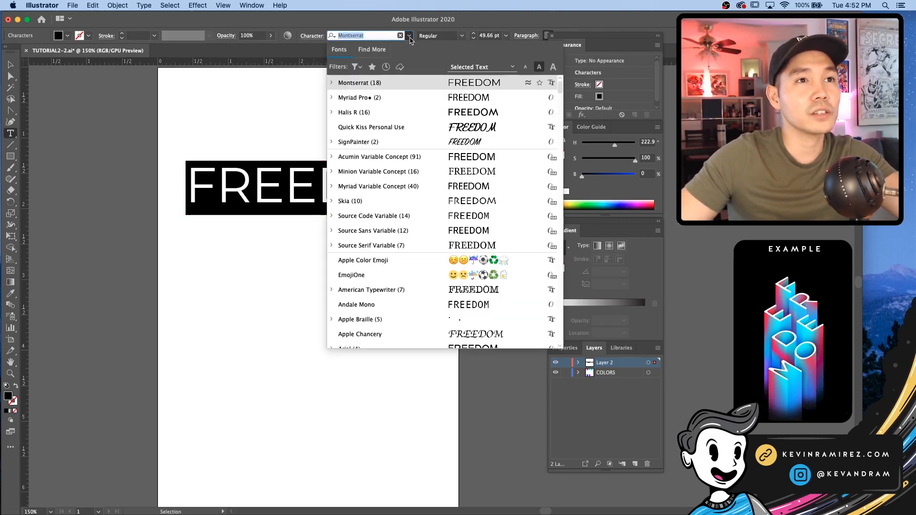
left_click(409, 36)
left_click(461, 35)
left_click(442, 110)
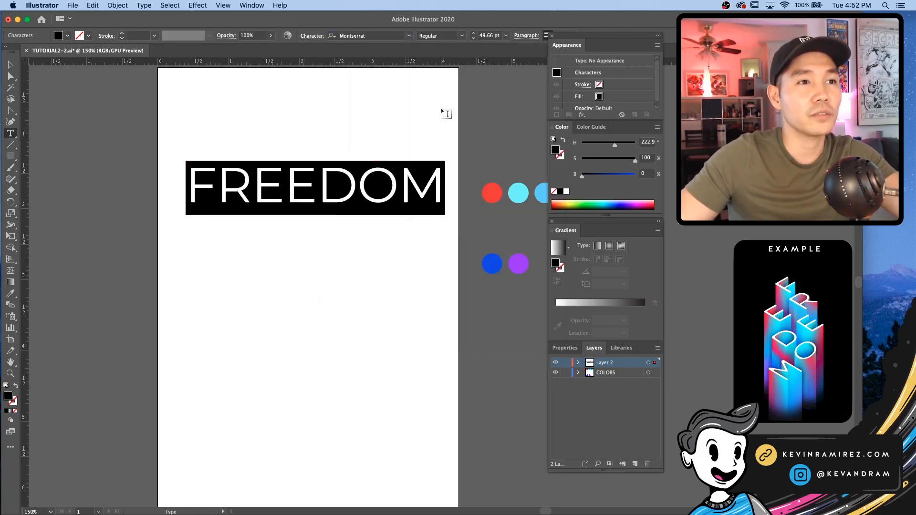
left_click(390, 169)
left_click(11, 66)
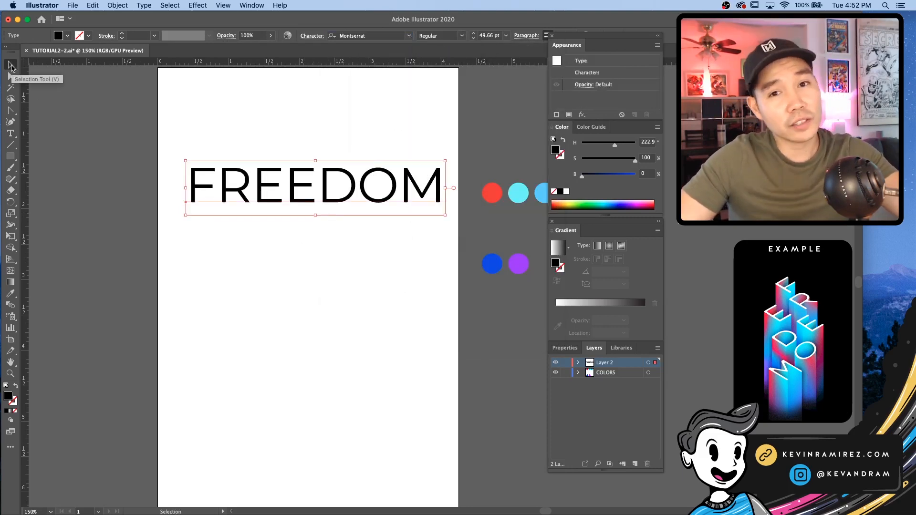
left_click(231, 237)
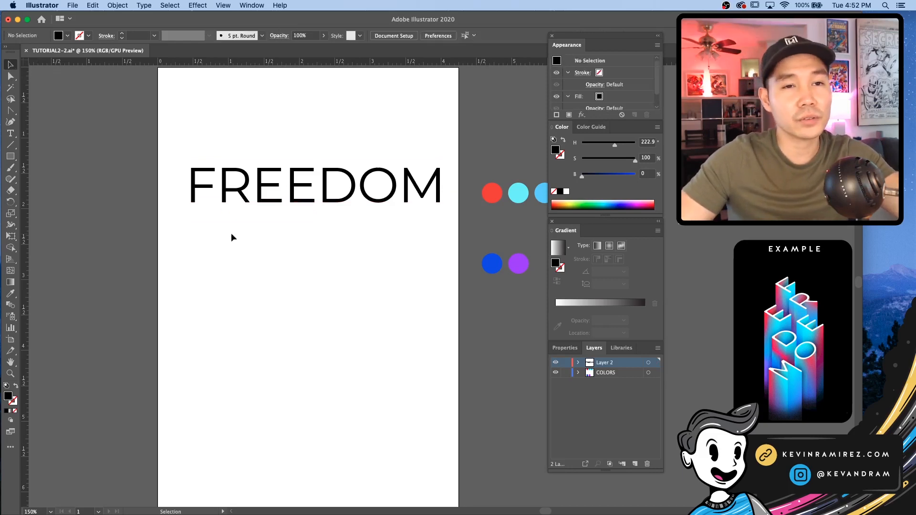
right_click(230, 235)
left_click(175, 237)
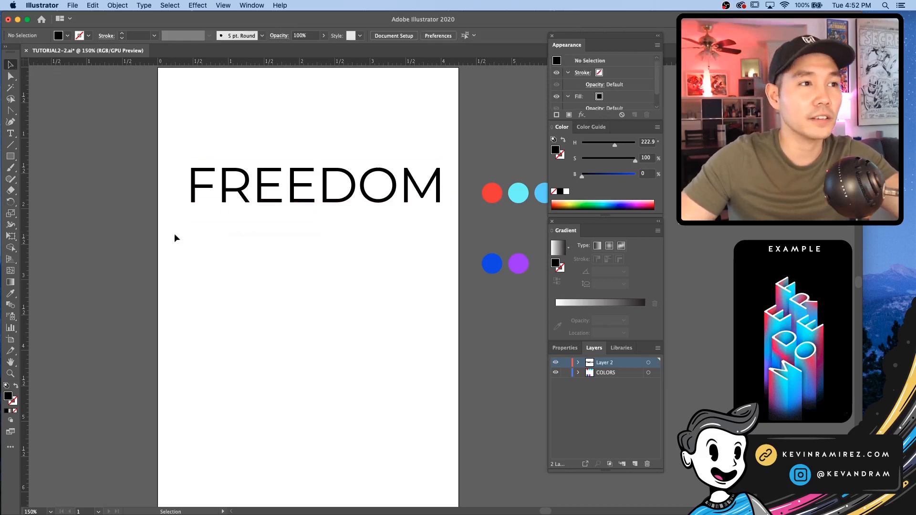
Move the FREEDOM text slightly lower on the artboard
left_click(277, 192)
left_click(297, 272)
left_click_drag(330, 179, 325, 186)
left_click(317, 286)
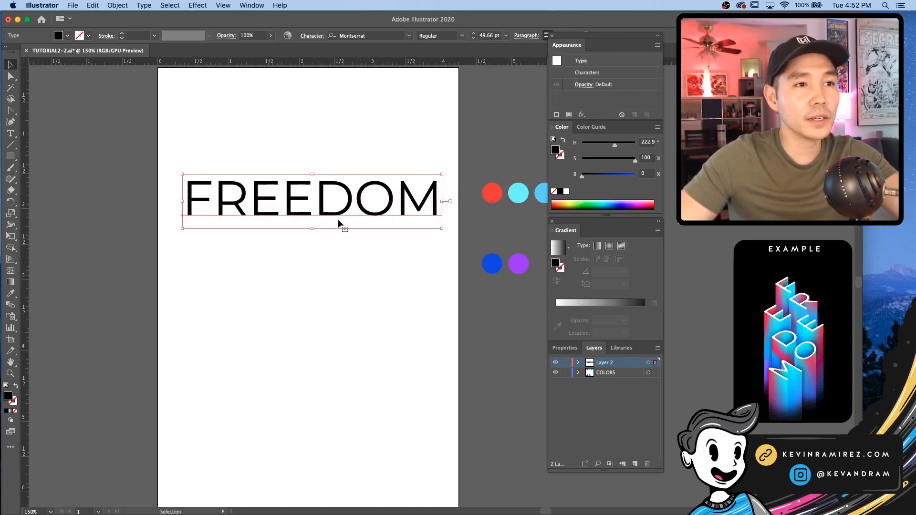
Expand the FREEDOM text's object and fill into paths, and ungroup the resulting letters
left_click(118, 6)
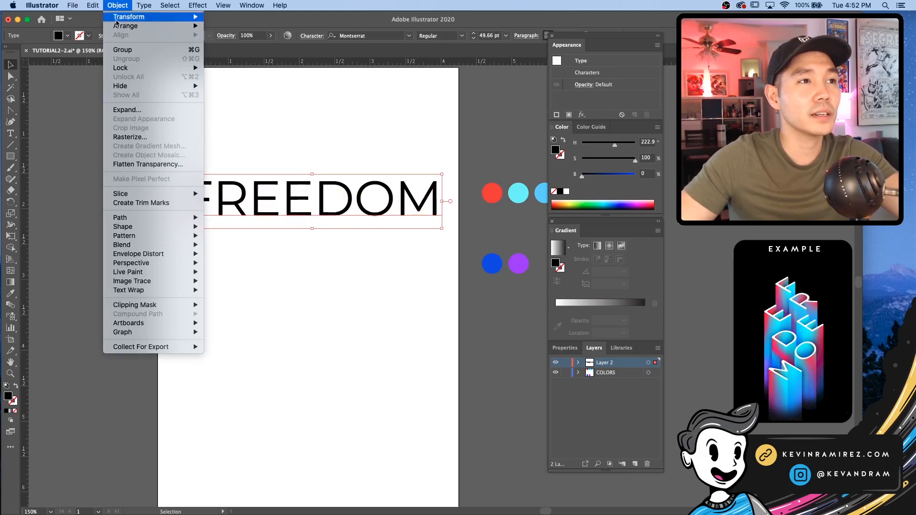
left_click(127, 109)
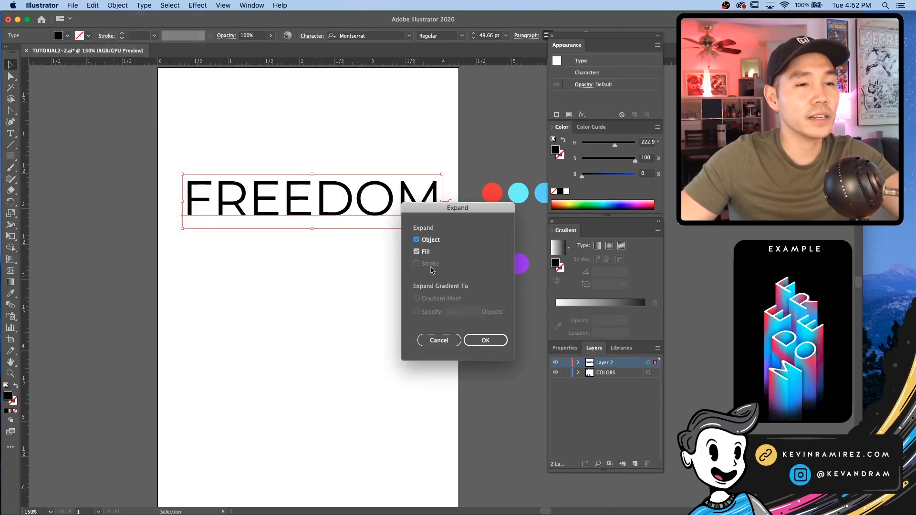
left_click(485, 340)
left_click(170, 167)
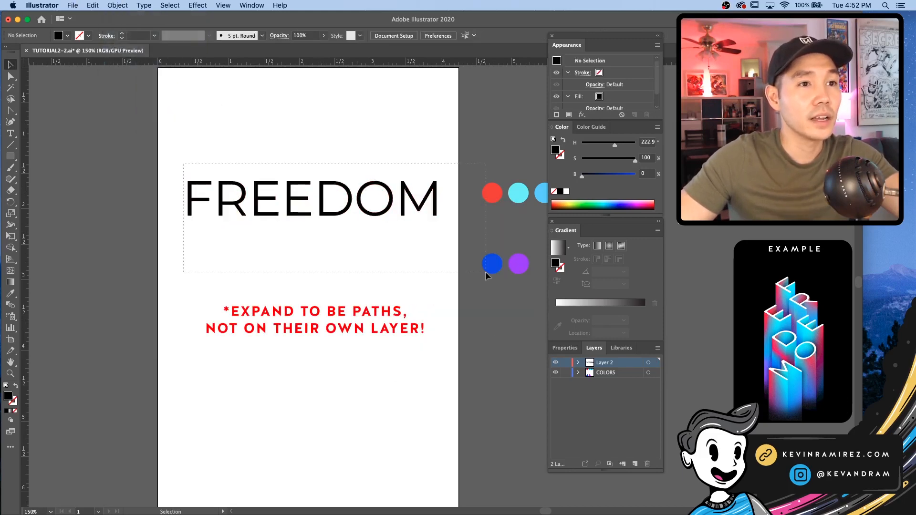
left_click_drag(486, 273, 424, 262)
left_click(118, 5)
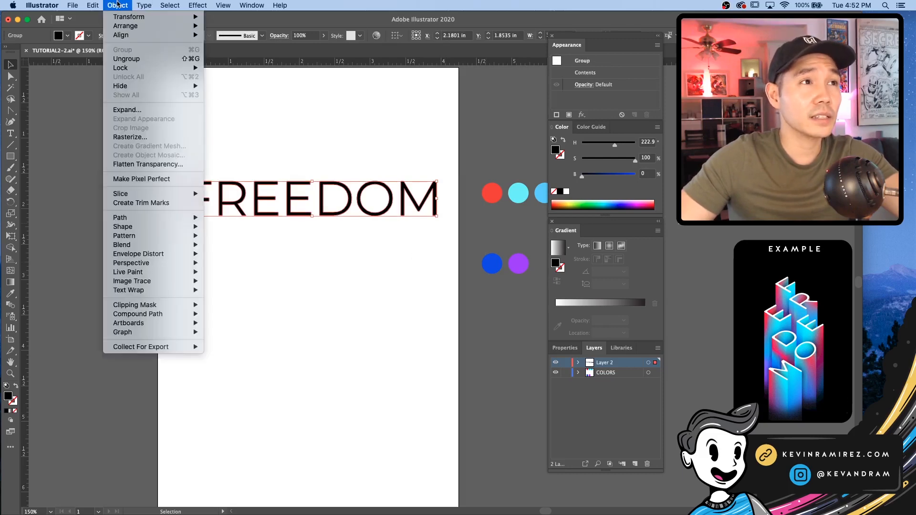
left_click(308, 150)
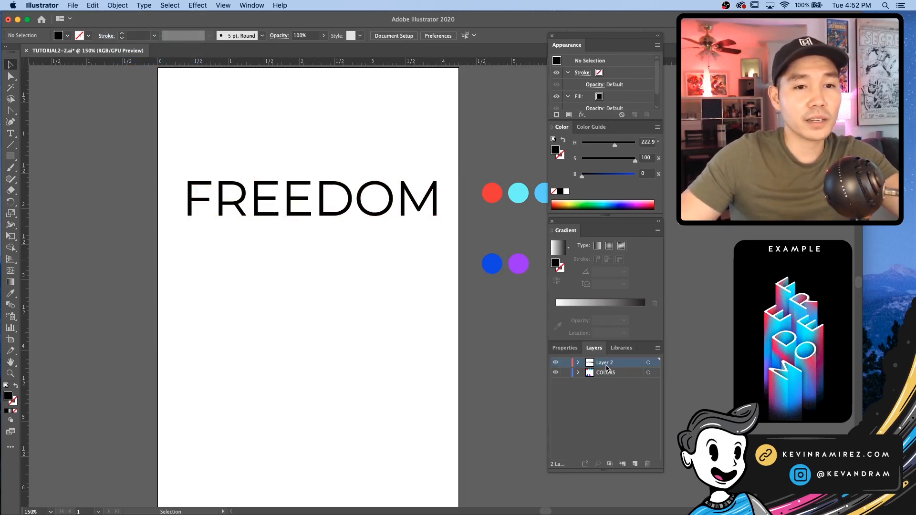
Release the contents of Layer 2 to layers in sequence so each letter gets its own sublayer
left_click(658, 348)
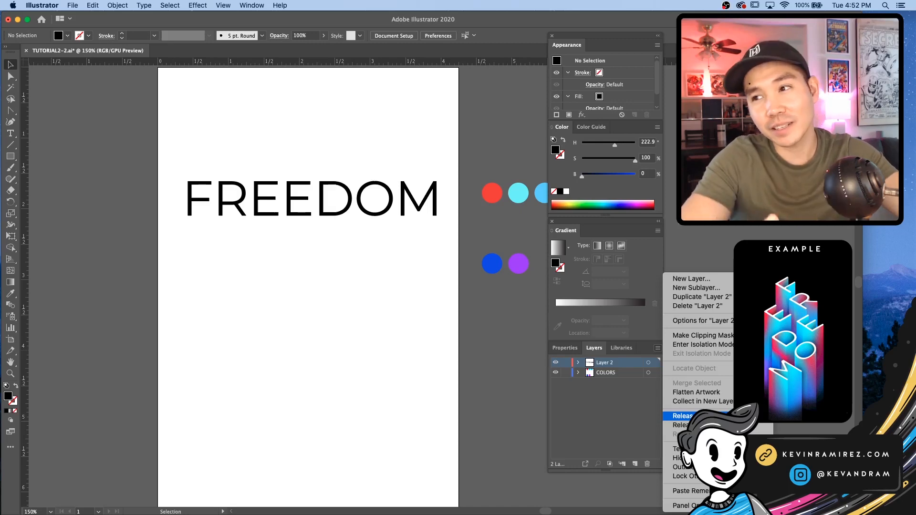
left_click(682, 416)
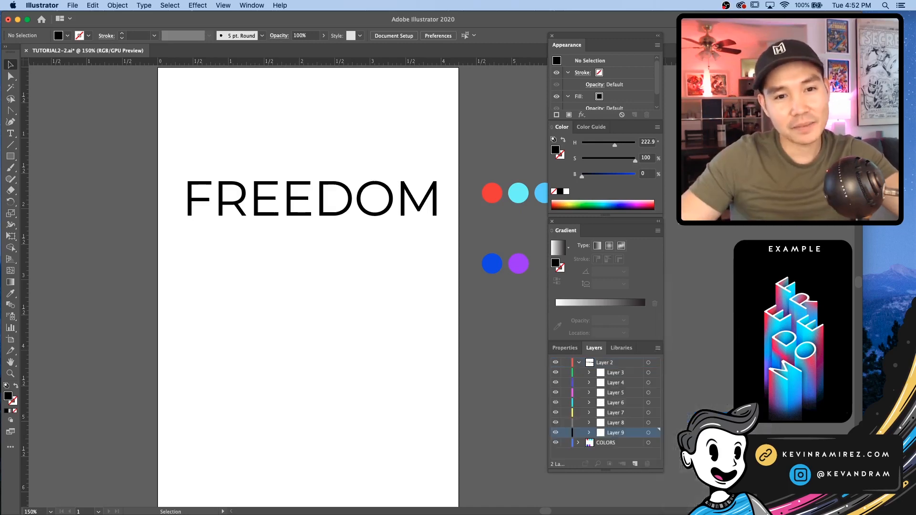
left_click(627, 365)
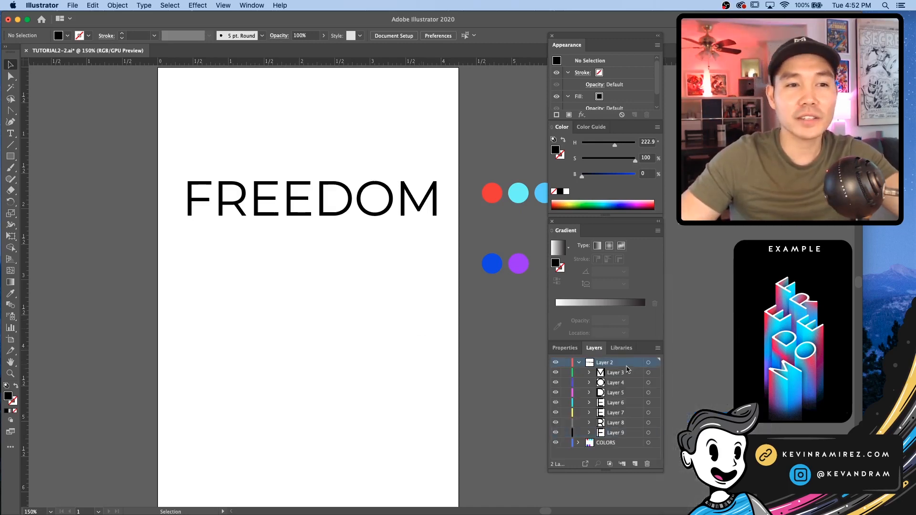
Move sublayers Layer 3 through Layer 9 out of Layer 2 to the top level, and delete the emptied Layer 2
left_click(622, 373)
left_click(615, 434, "shift")
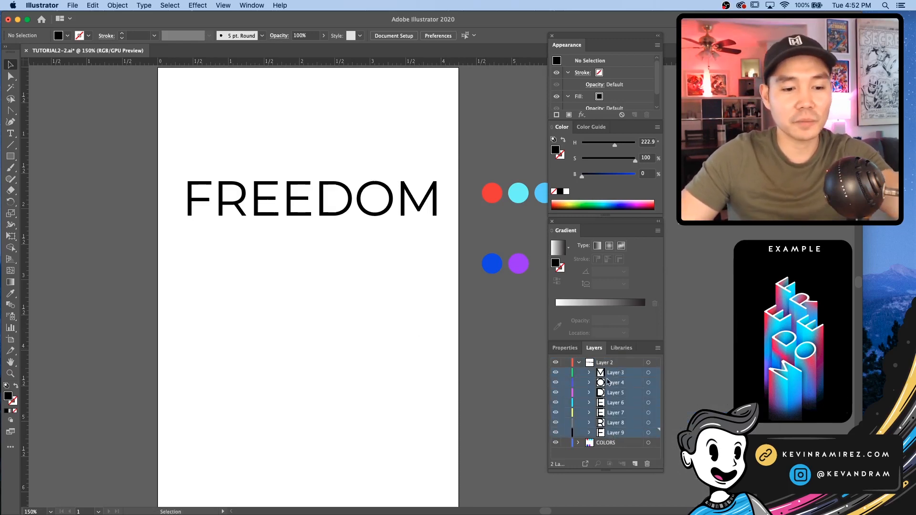
left_click_drag(616, 375, 606, 360)
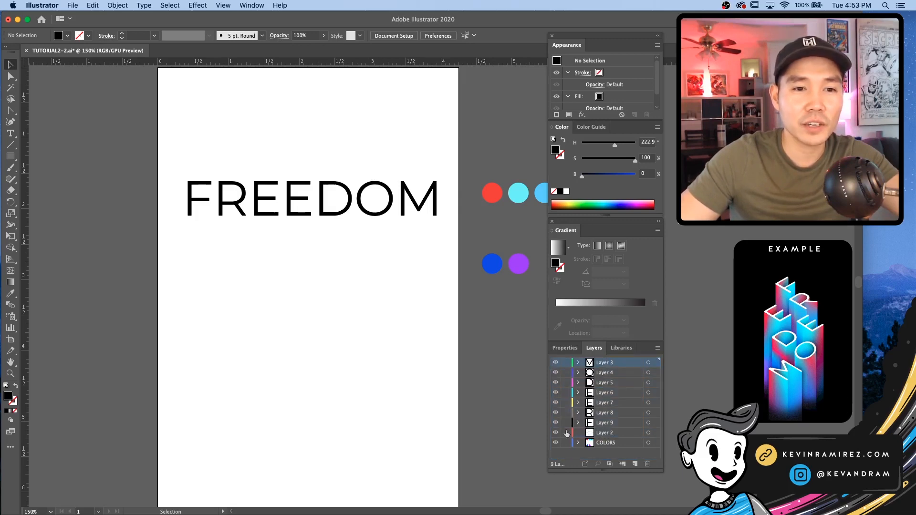
left_click(611, 433)
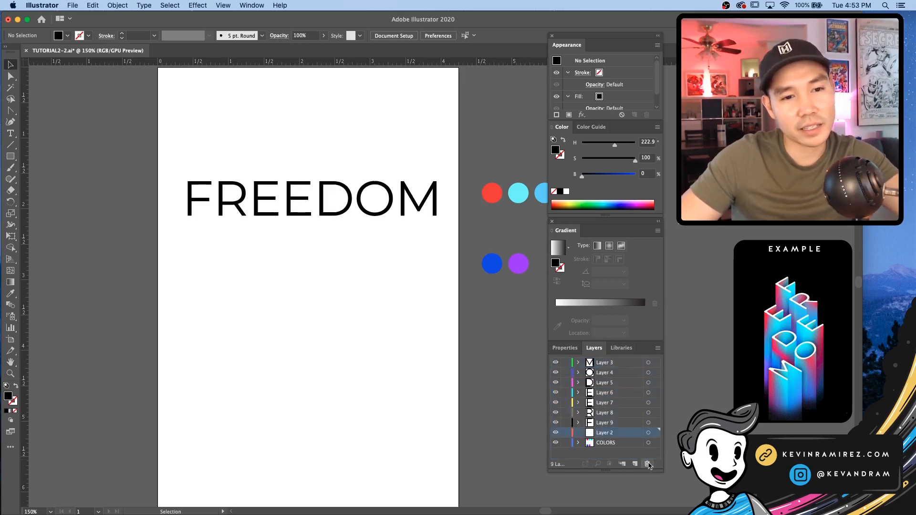
left_click(648, 464)
Turn the fill of all the FREEDOM letters blue by setting its brightness to about 92%
left_click(191, 212)
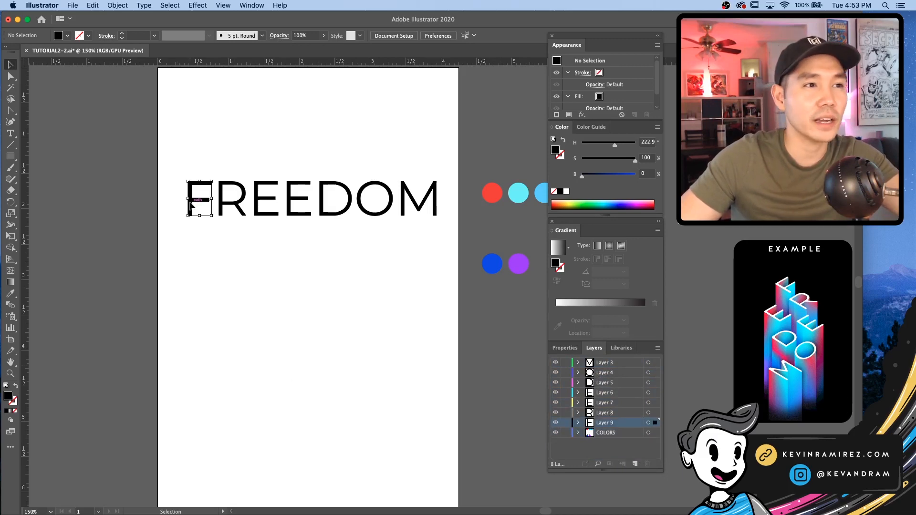
left_click(233, 265)
left_click_drag(168, 152, 428, 264)
key("super+equal")
key("super+equal")
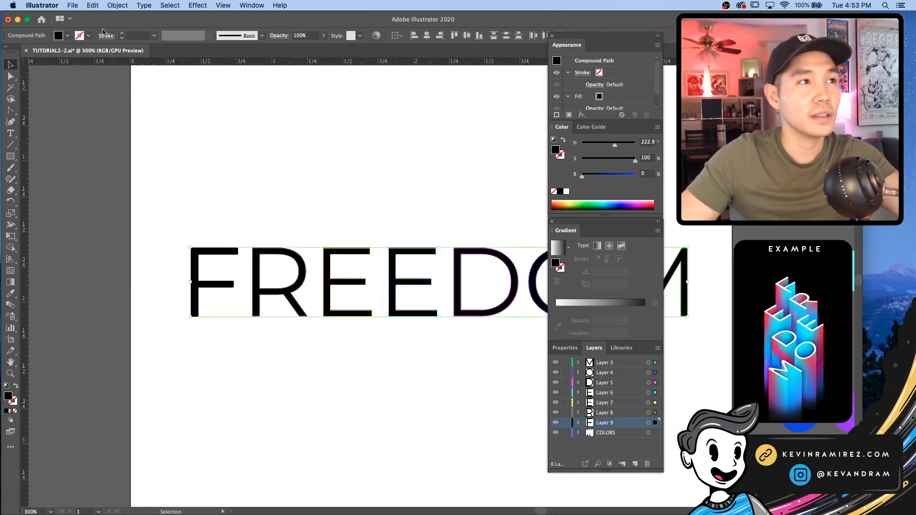
key("space")
left_click_drag(335, 165, 227, 147)
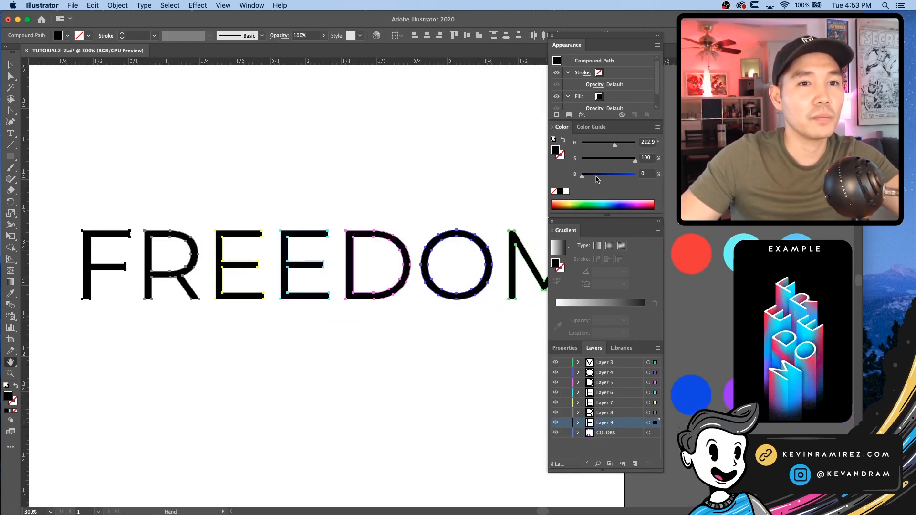
left_click_drag(581, 176, 631, 176)
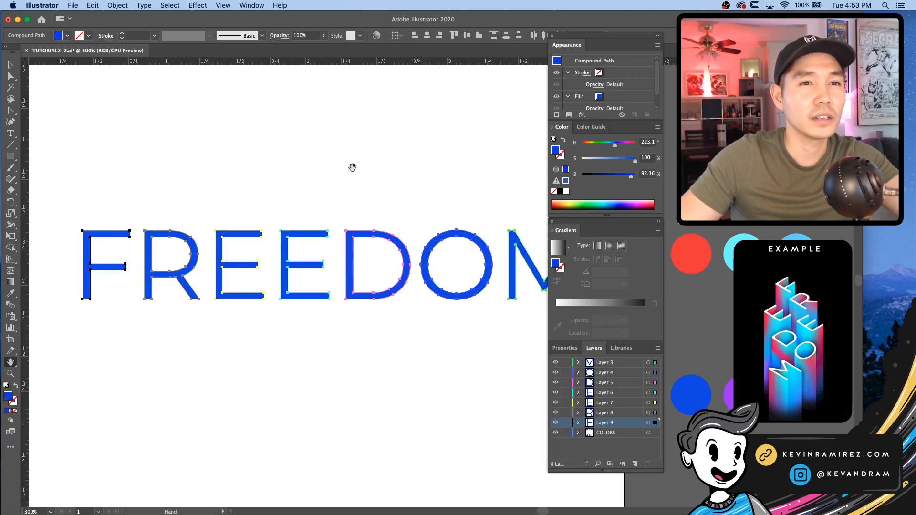
Slightly round all corners of the selected FREEDOM letters together using the live corner widgets
left_click_drag(168, 172, 306, 183)
key("super+=")
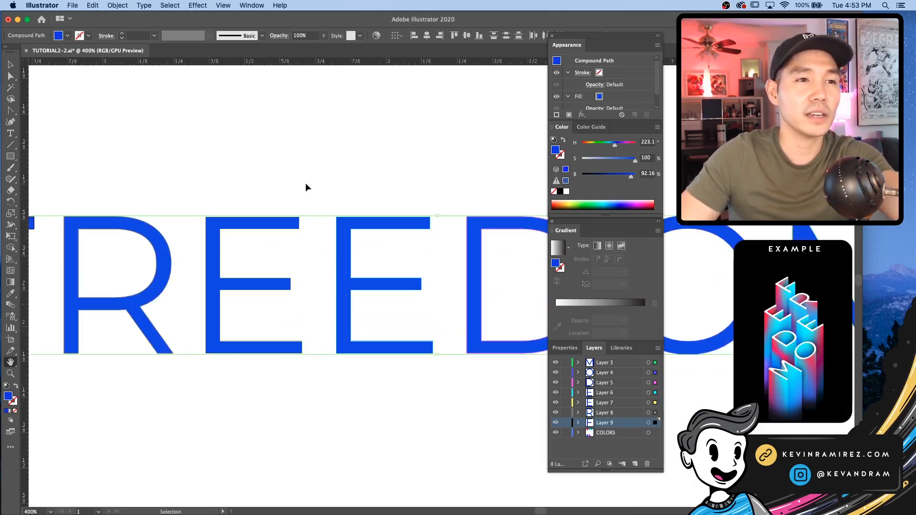
left_click_drag(31, 168, 307, 190)
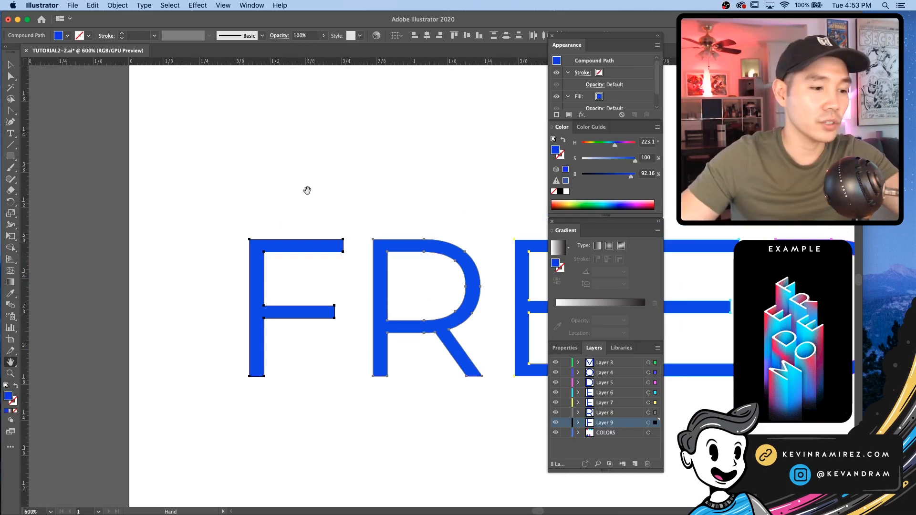
key("a")
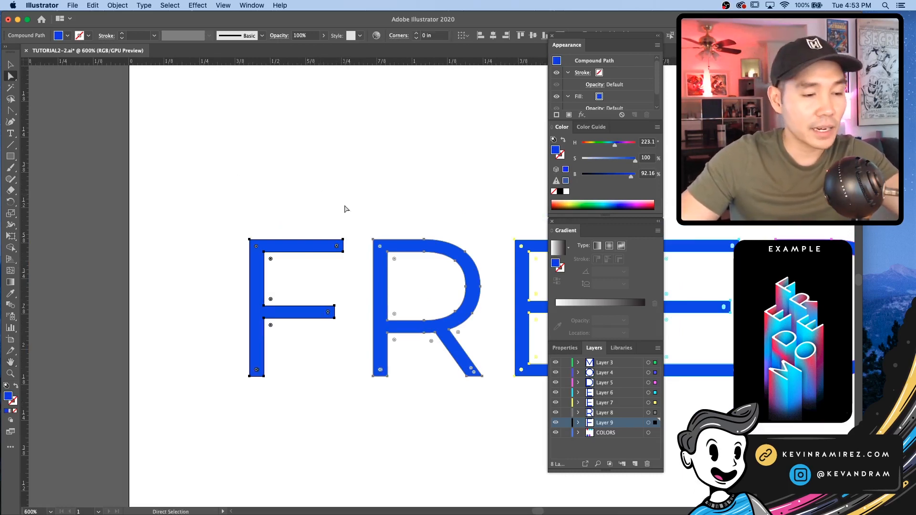
key("super+equal")
key("super+equal")
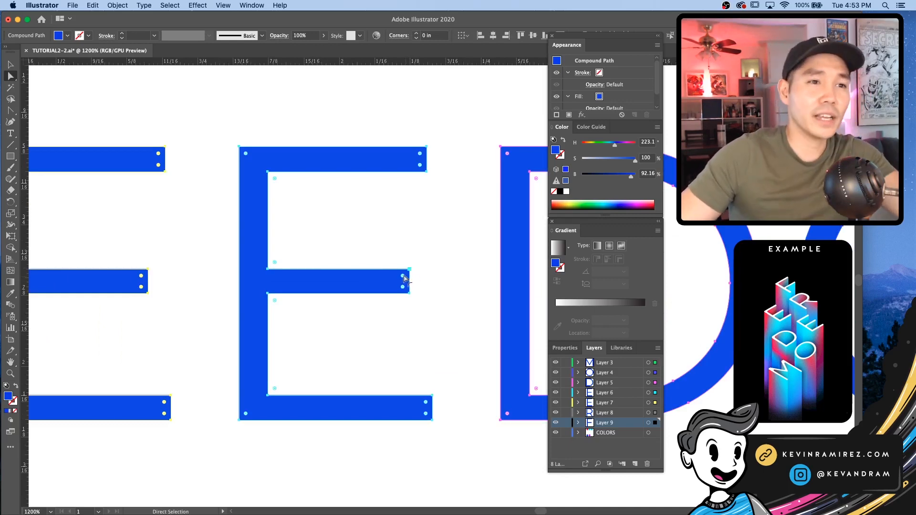
left_click_drag(404, 279, 403, 276)
left_click(454, 225)
right_click(455, 230)
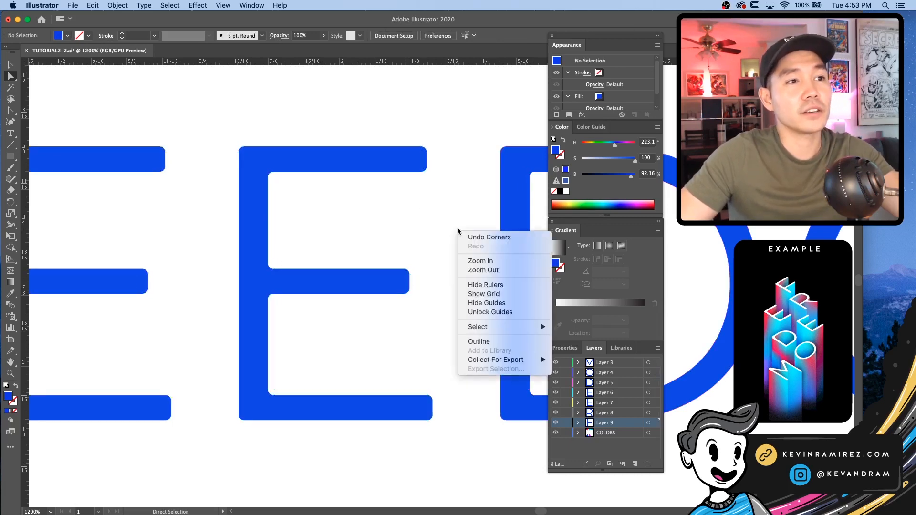
left_click(411, 211)
Examine the whole FREEDOM word on the artboard with its rounded corners
key("super+minus")
key("super+minus")
key("super+minus")
key("super+minus")
key("super+minus")
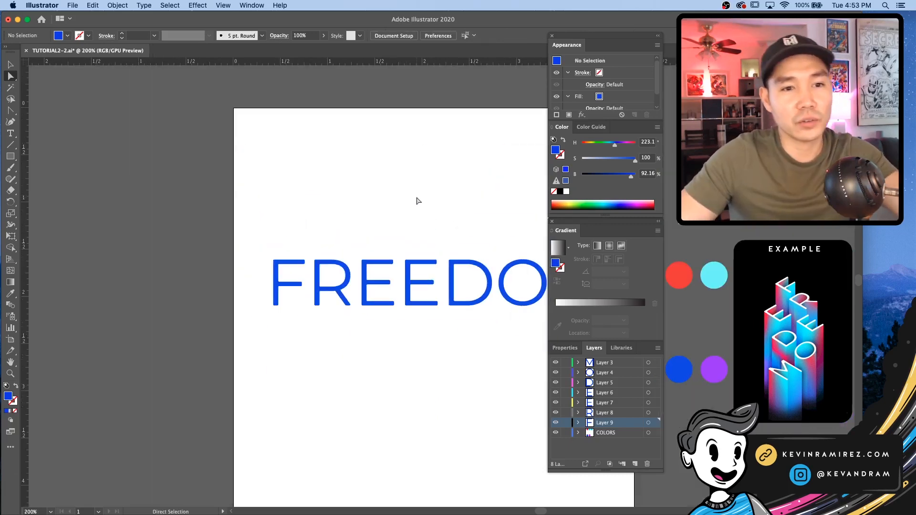
key("space")
left_click_drag(398, 223, 308, 205)
key("v")
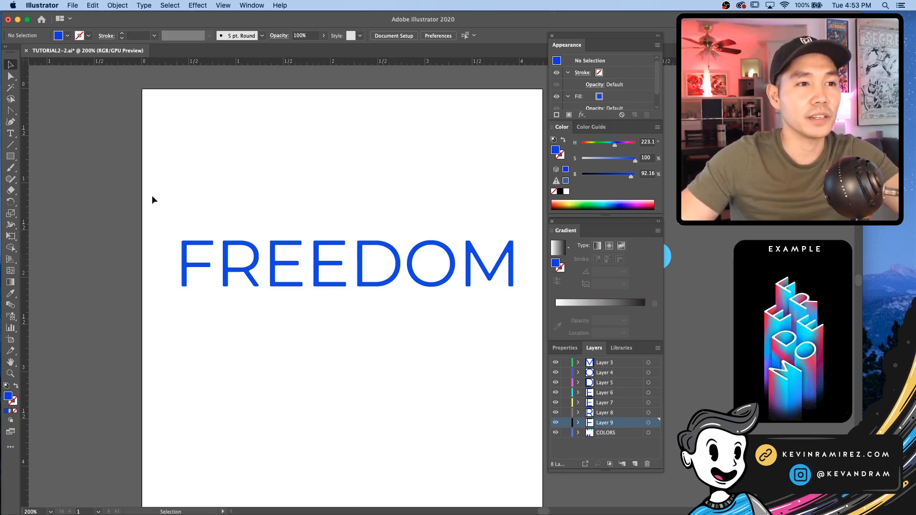
Apply a 3D Extrude & Bevel effect to all the FREEDOM letters, using the Isometric Top position and 0 pt extrude depth
right_click(250, 192)
left_click(204, 173)
key("space")
left_click_drag(277, 193, 260, 202)
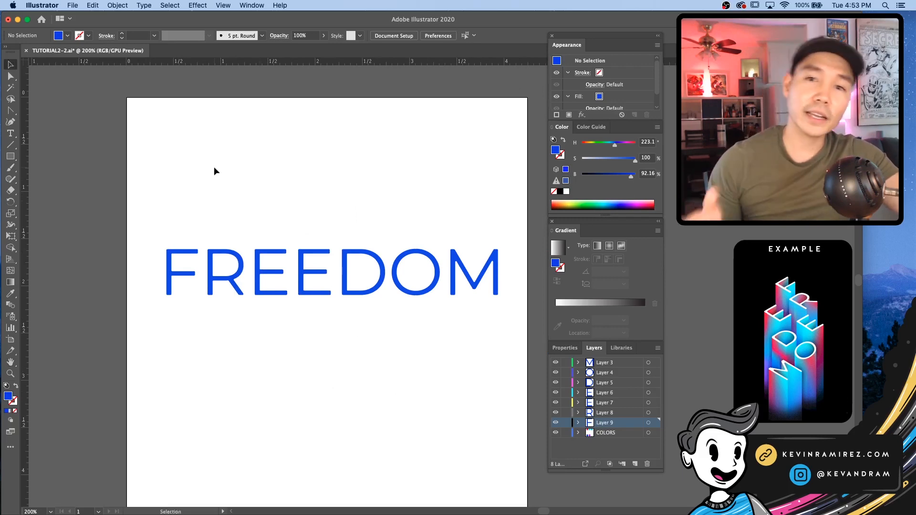
left_click_drag(146, 206, 520, 317)
left_click(198, 6)
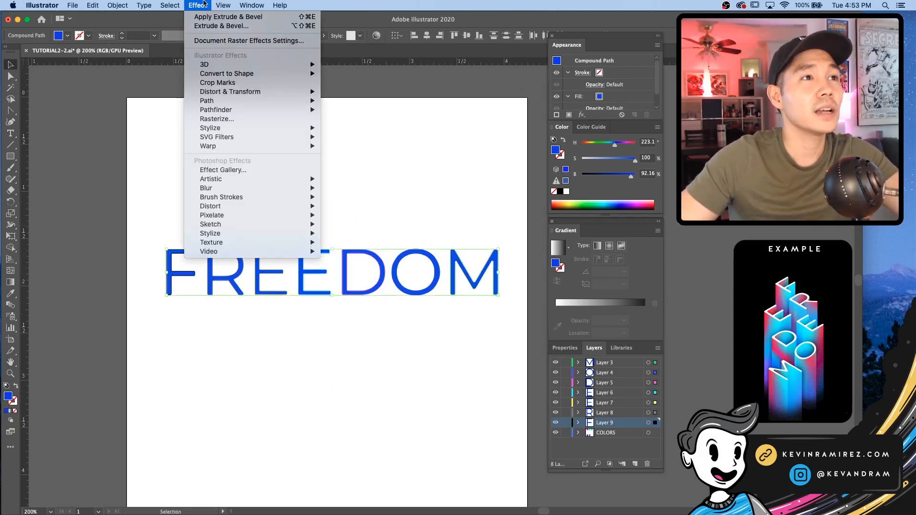
left_click(222, 26)
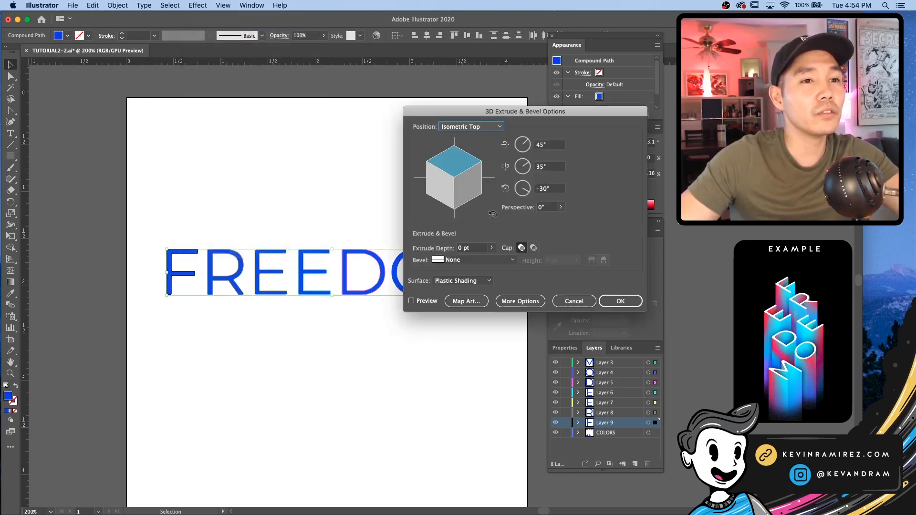
left_click(425, 302)
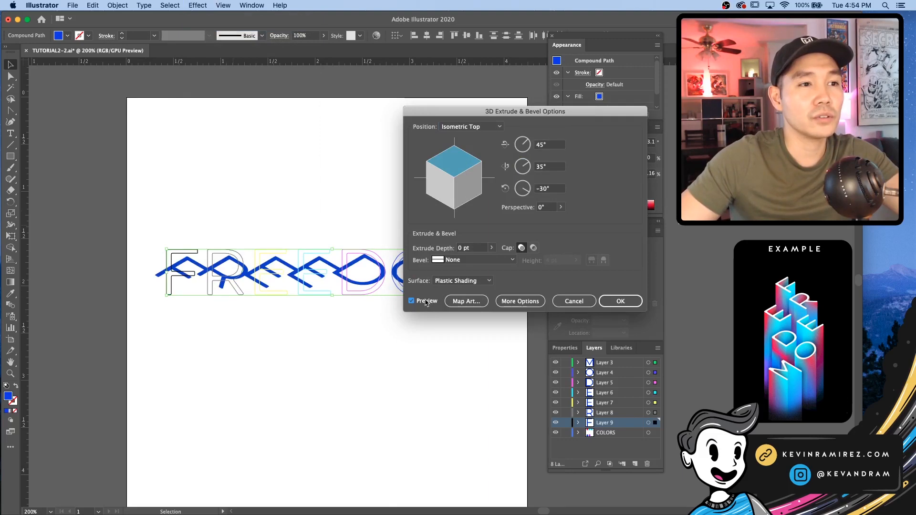
left_click(472, 127)
left_click(475, 301)
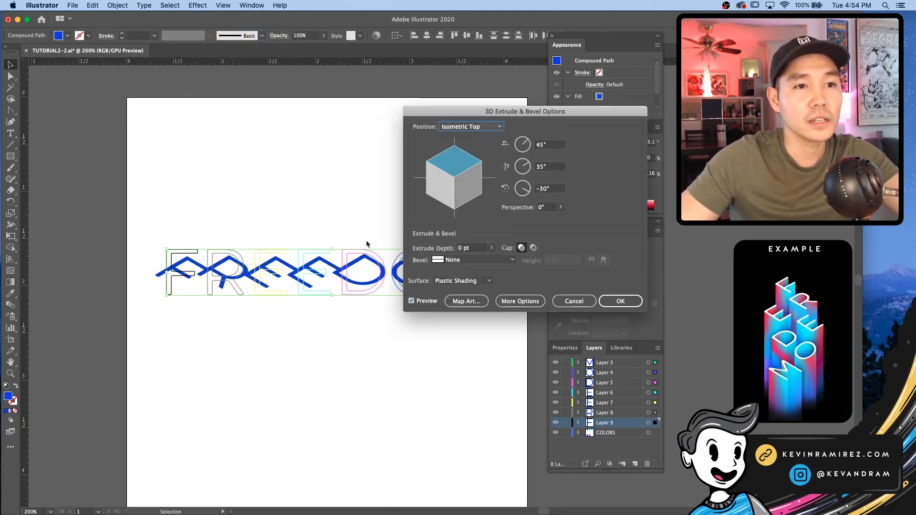
left_click(481, 248)
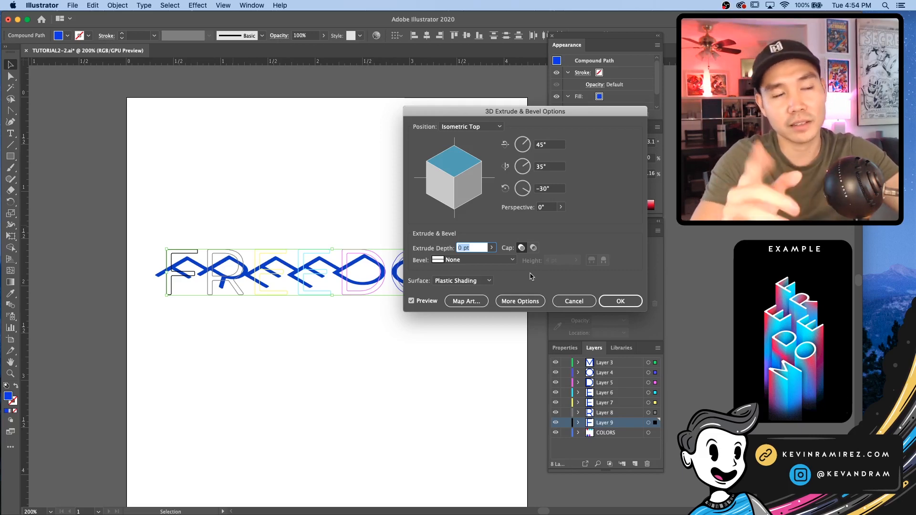
left_click(620, 301)
left_click(304, 380)
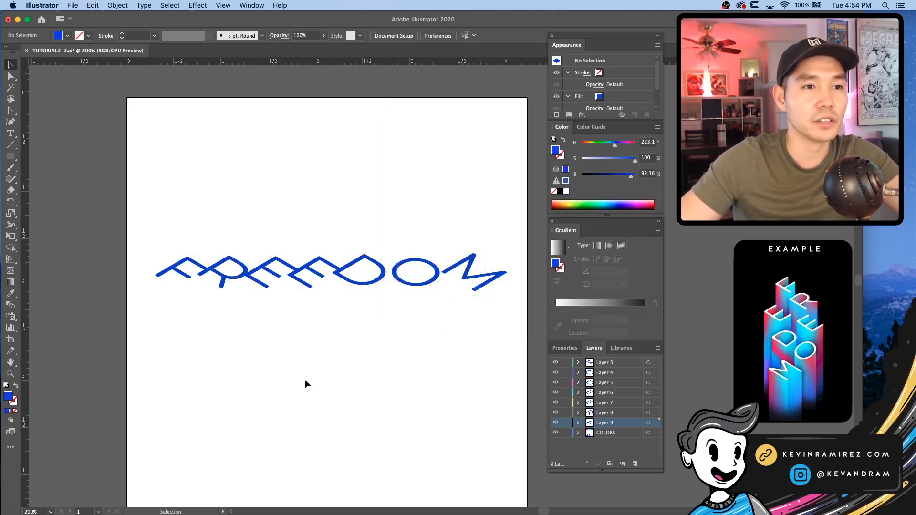
right_click(269, 403)
left_click(269, 403)
left_click_drag(170, 276, 230, 193)
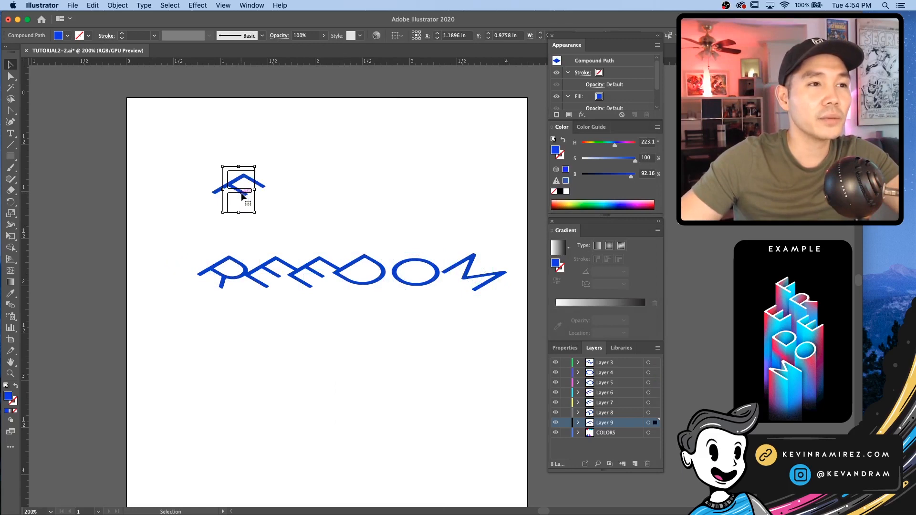
left_click(323, 220)
left_click_drag(209, 155, 319, 211)
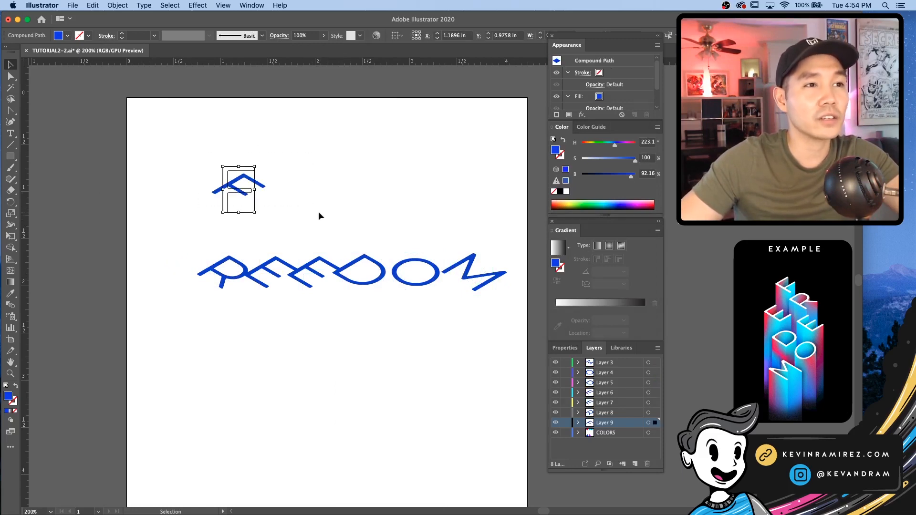
left_click(305, 233)
key("super+z")
left_click(308, 196)
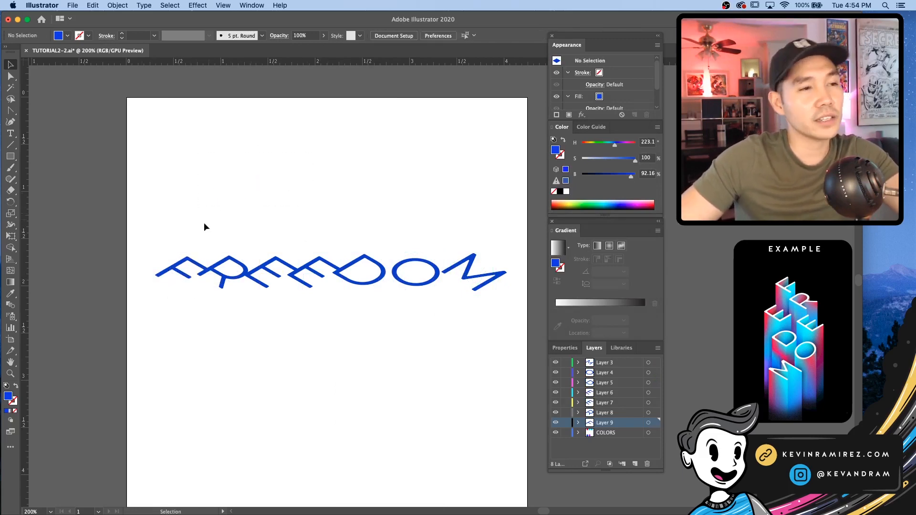
Rotate the letters F and R individually a quarter turn counterclockwise within their isometric projection
left_click(183, 265)
left_click(242, 236)
left_click(194, 266)
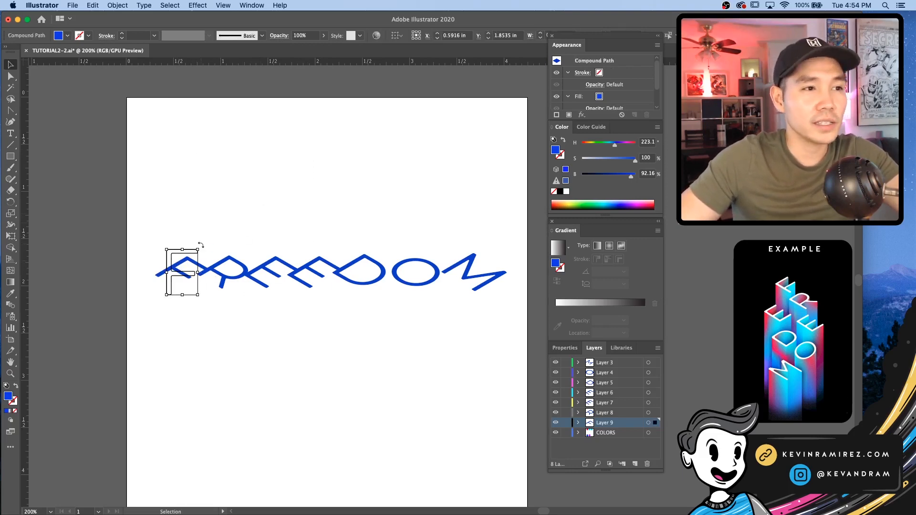
left_click_drag(198, 240, 139, 240)
left_click(220, 227)
left_click(241, 258)
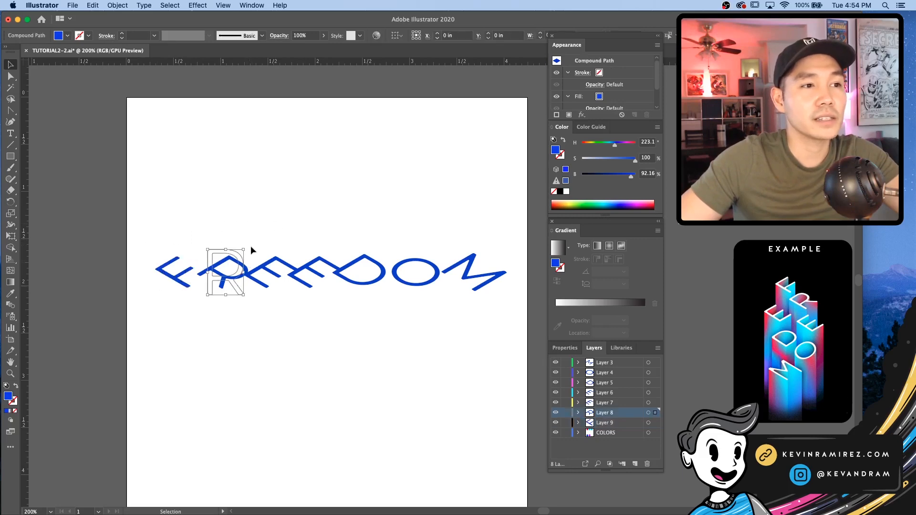
left_click_drag(246, 243, 186, 239)
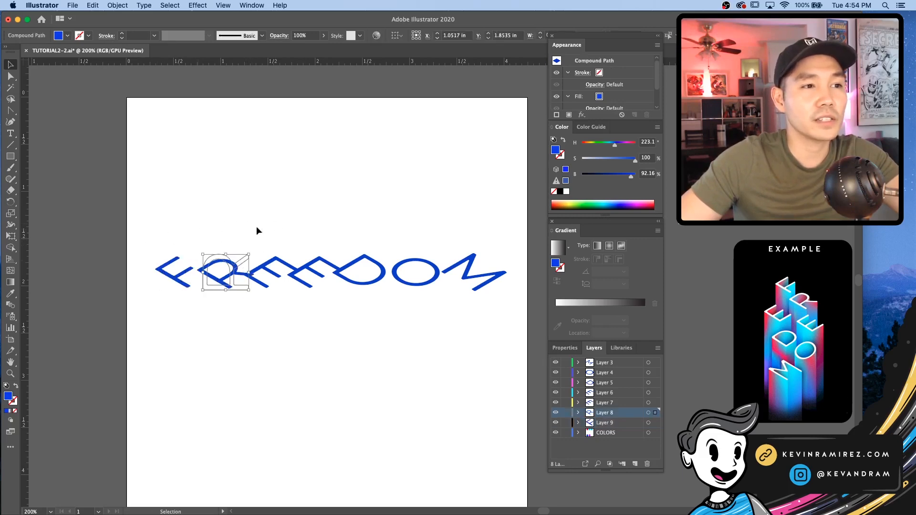
Rotate both E's and the D individually a quarter turn counterclockwise to match the F and R
left_click(285, 262)
left_click_drag(291, 247, 252, 232)
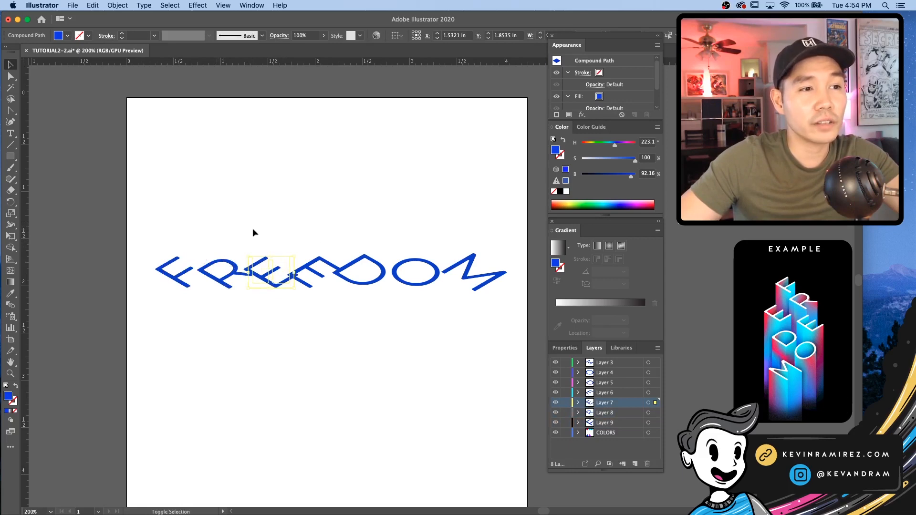
left_click(325, 273)
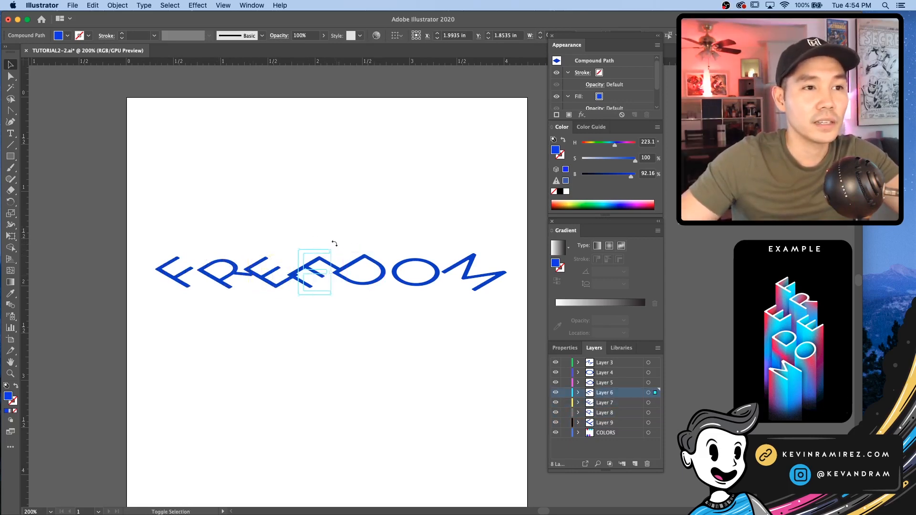
left_click_drag(333, 244, 285, 246)
left_click(381, 261)
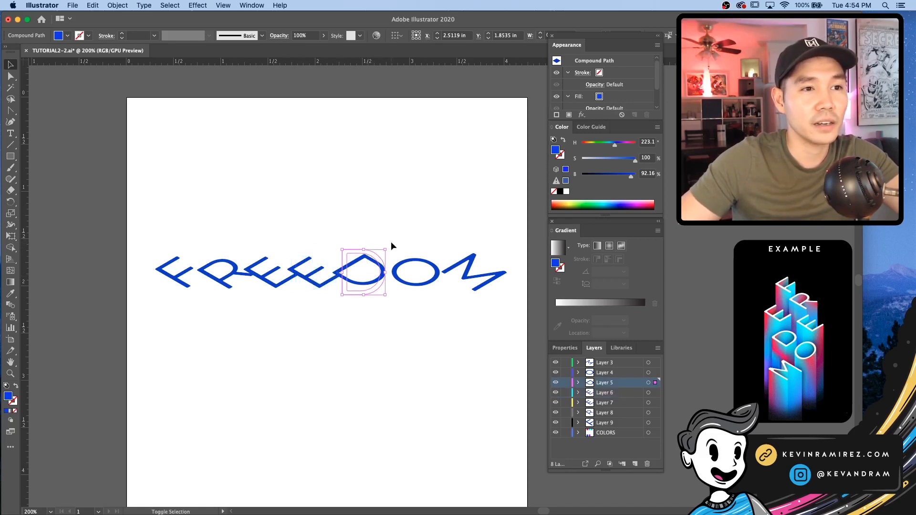
left_click_drag(381, 241, 320, 241)
Rotate the O and the M individually a quarter turn counterclockwise to match the other letters
left_click(412, 266)
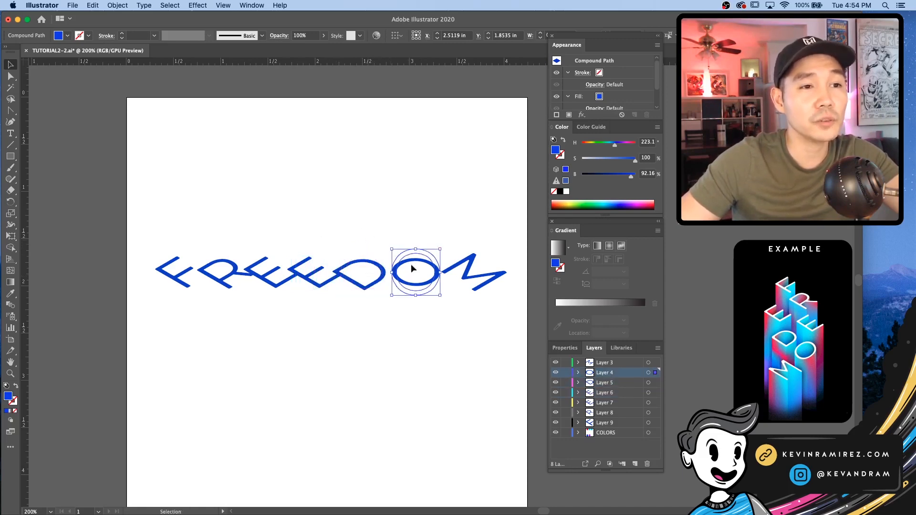
left_click_drag(442, 246, 368, 252)
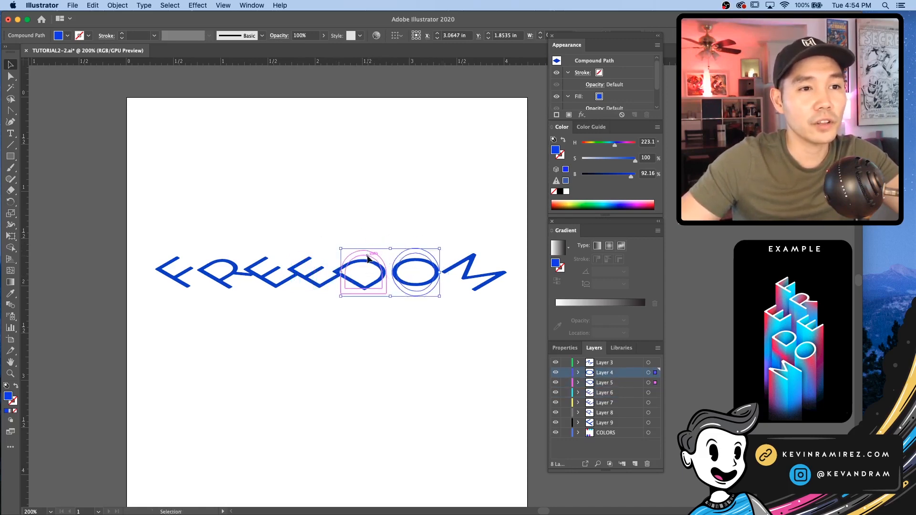
left_click(431, 219)
key("super+z")
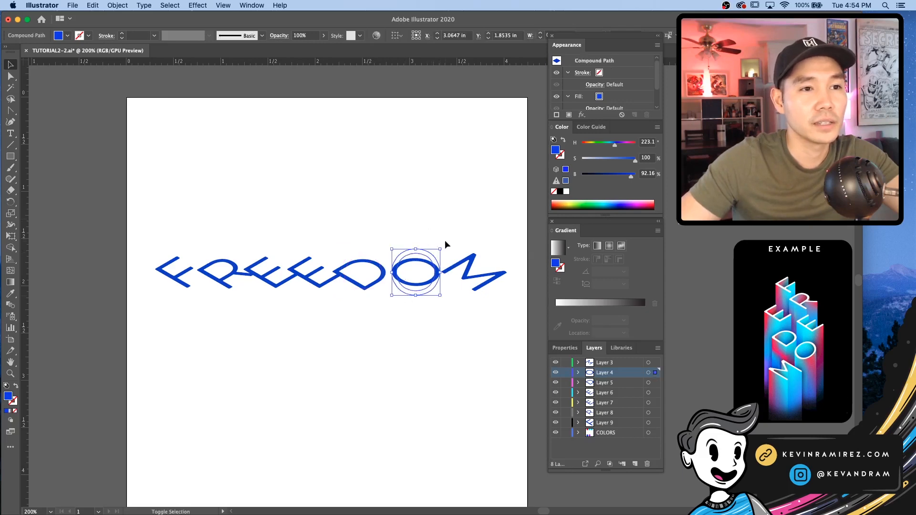
left_click_drag(443, 241, 402, 242)
left_click(484, 239)
left_click(476, 260)
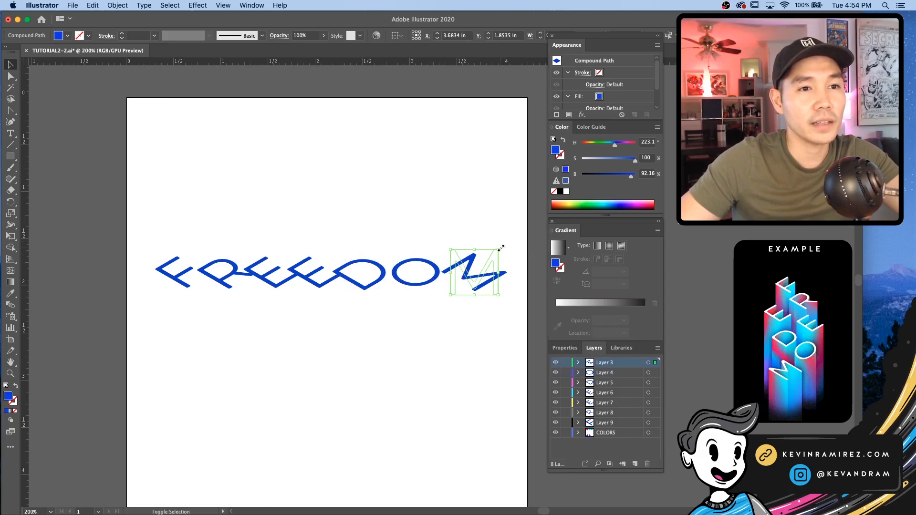
left_click_drag(501, 248, 456, 235)
key("super+z")
left_click(434, 206)
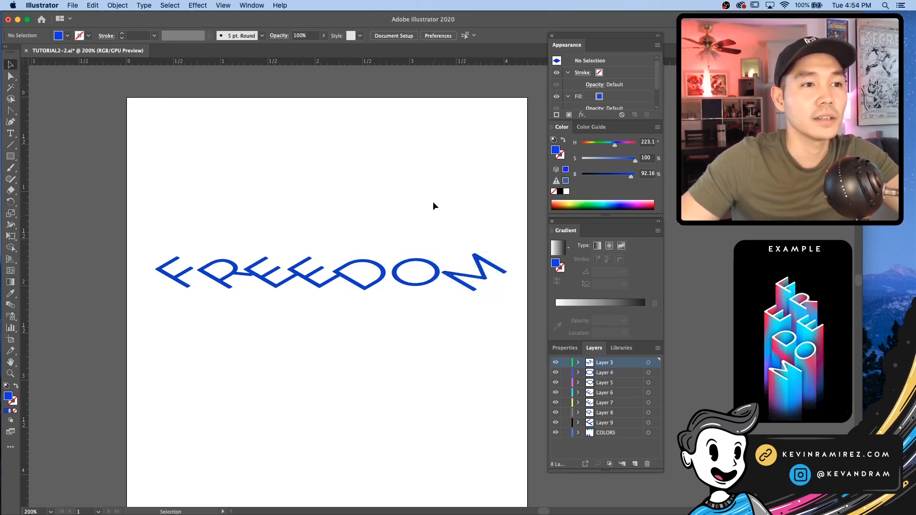
Save the document
right_click(433, 197)
left_click(346, 185)
key("super+s")
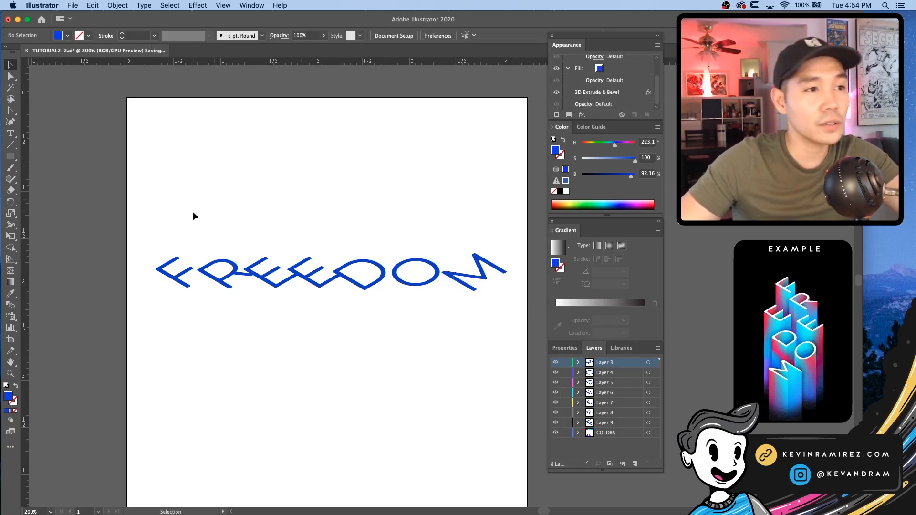
Expand the appearance of all seven isometric letters together, then deselect them
left_click(170, 276)
left_click_drag(468, 308, 497, 311)
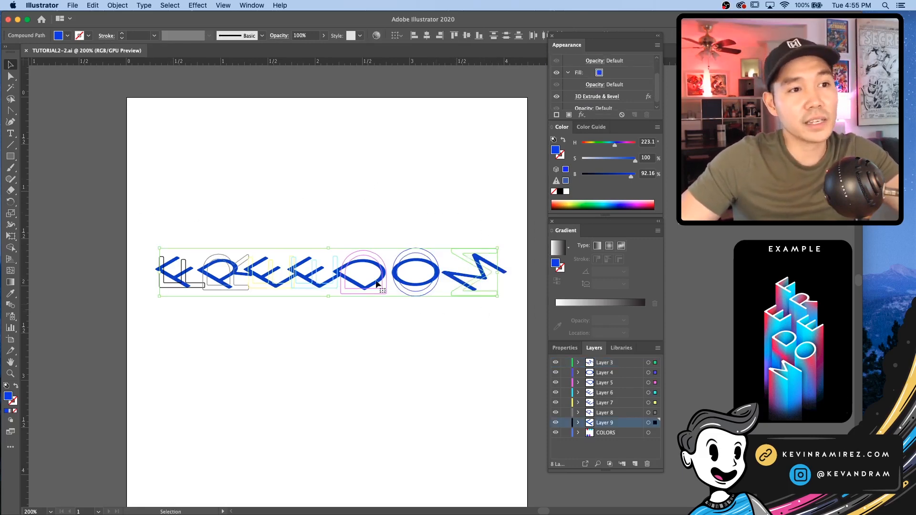
left_click(116, 5)
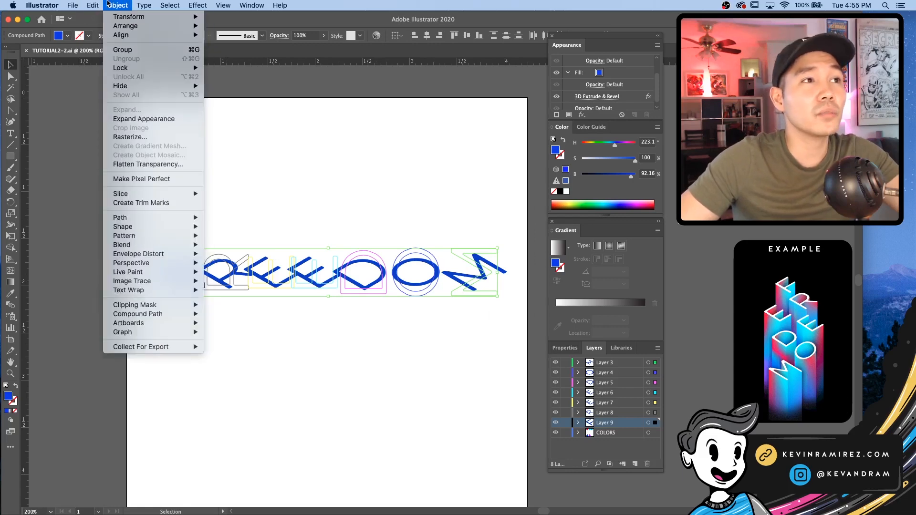
left_click(171, 119)
left_click(336, 202)
right_click(304, 210)
left_click(248, 213)
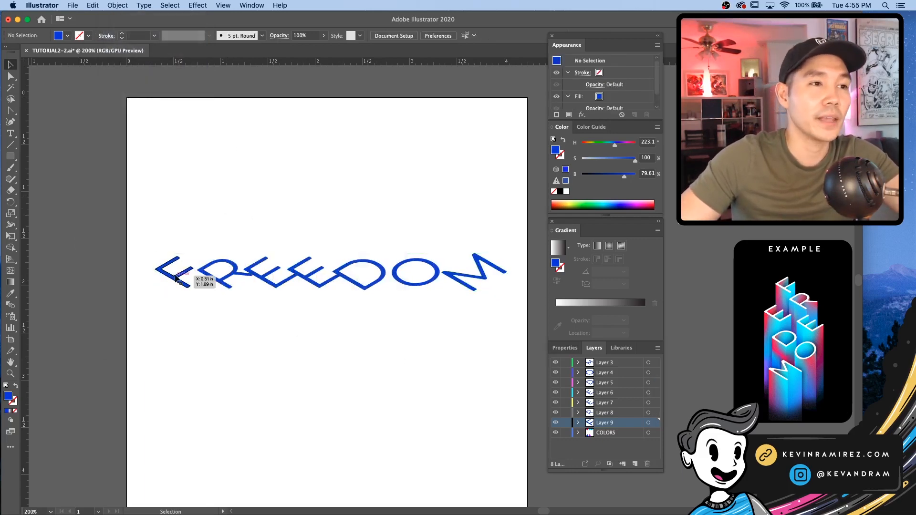
Place the F at the upper middle of the artboard and the R diagonally below it to the right
left_click_drag(176, 276, 295, 175)
left_click(433, 228)
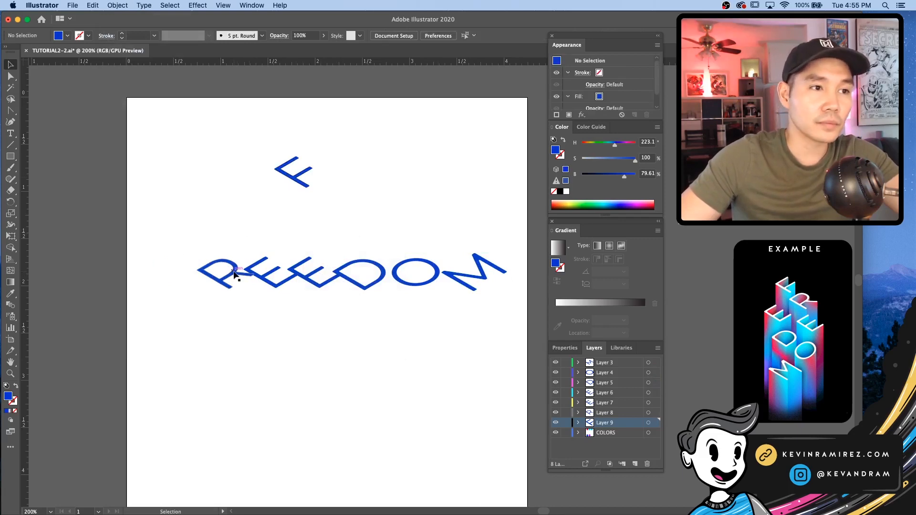
left_click_drag(234, 273, 291, 209)
left_click(343, 132)
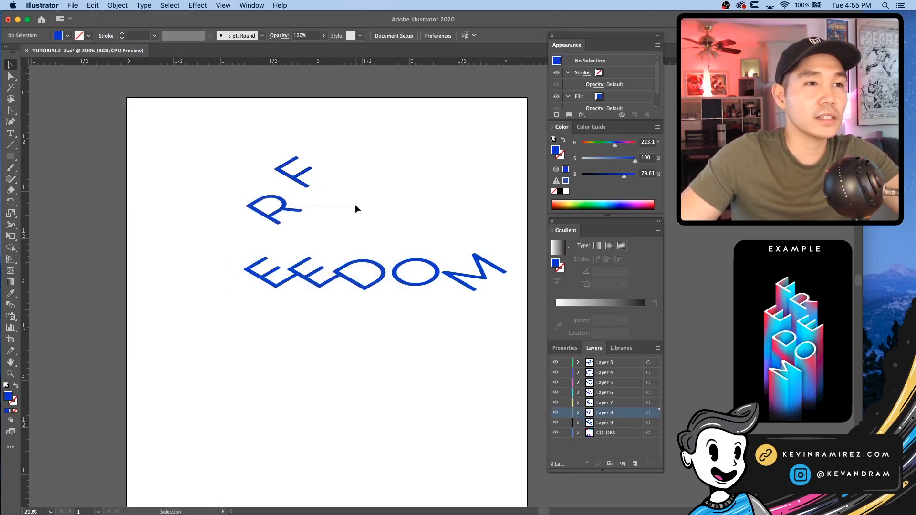
left_click_drag(280, 208, 354, 197)
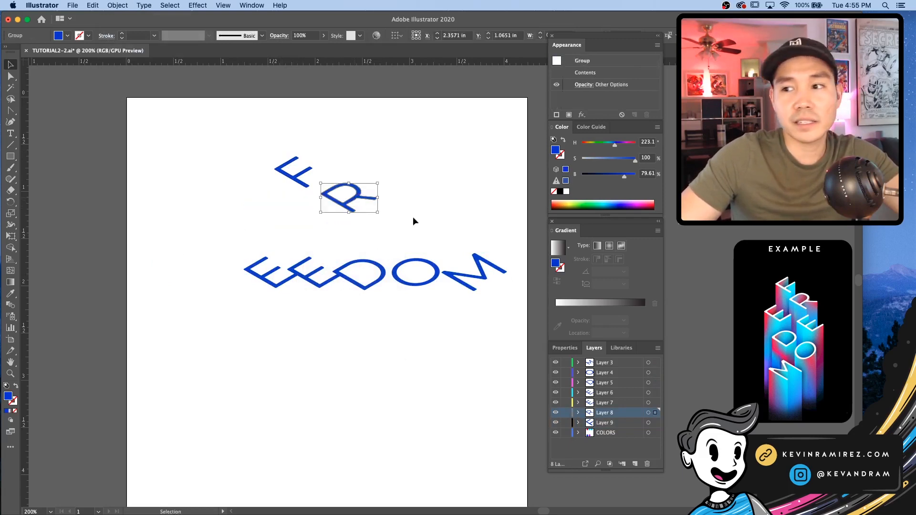
left_click(376, 253)
Place the first E diagonally below-left of the F and the second E below the R, moving D, O and M down for room
left_click_drag(275, 279, 279, 219)
left_click_drag(481, 329, 334, 245)
left_click(313, 292)
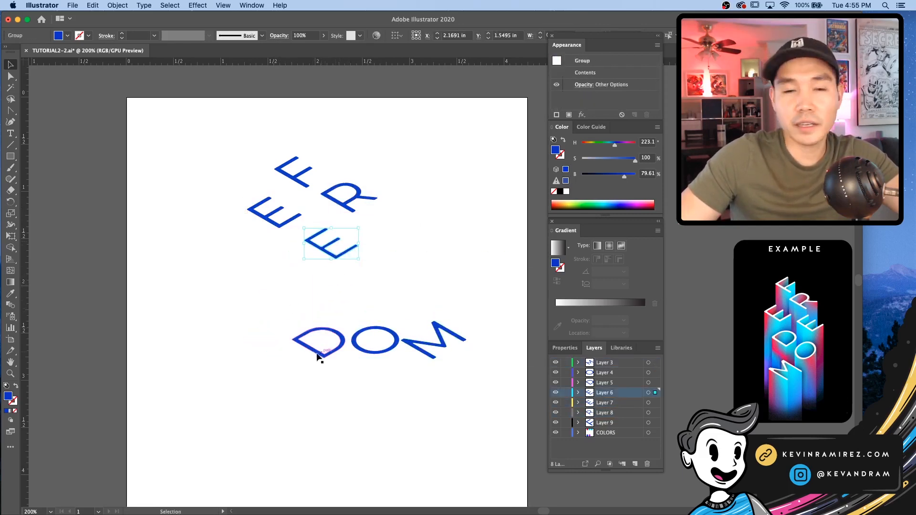
Complete the two diagonal columns by placing the D below the first E, the O below the second E, and the M below the D
left_click_drag(337, 341, 293, 266)
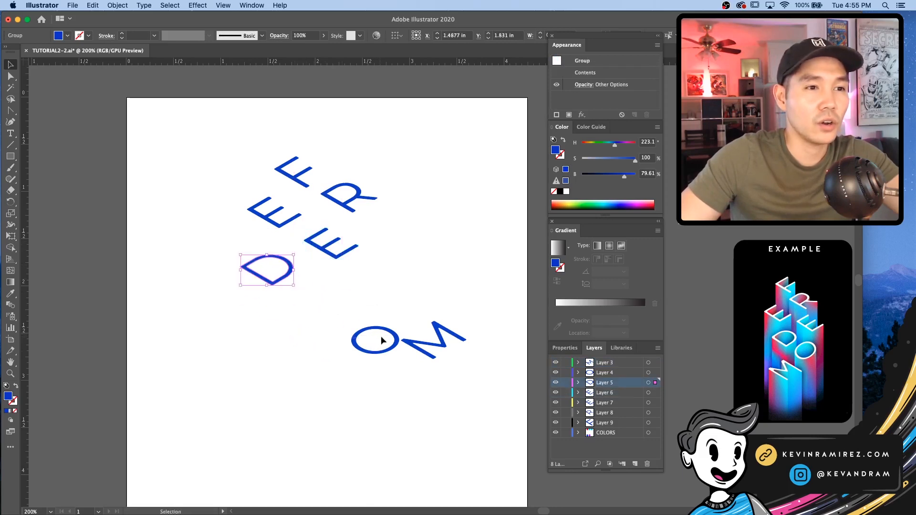
left_click_drag(382, 334, 324, 301)
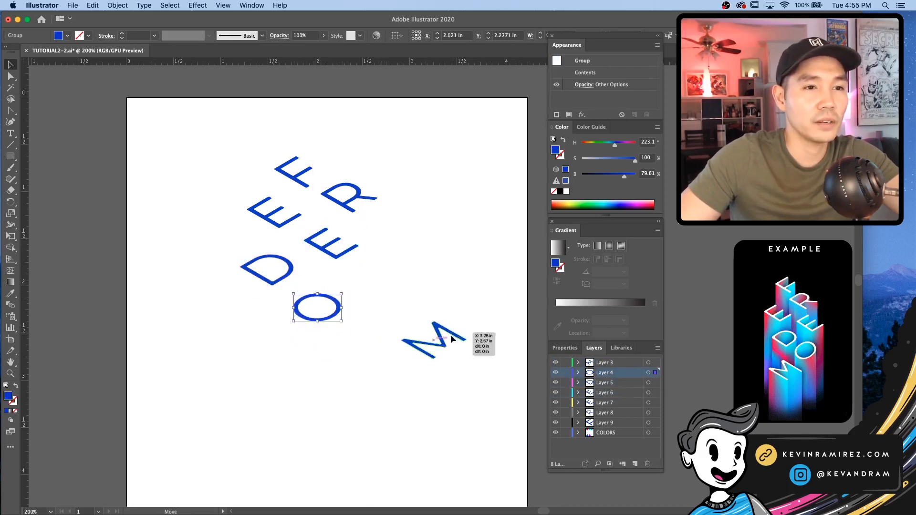
left_click_drag(455, 332, 295, 331)
left_click(382, 386)
Enlarge the whole two-column letter arrangement proportionally to about 4 in tall
left_click_drag(317, 419, 344, 353)
key("super+minus")
left_click_drag(399, 321, 380, 324)
left_click_drag(396, 342, 280, 137)
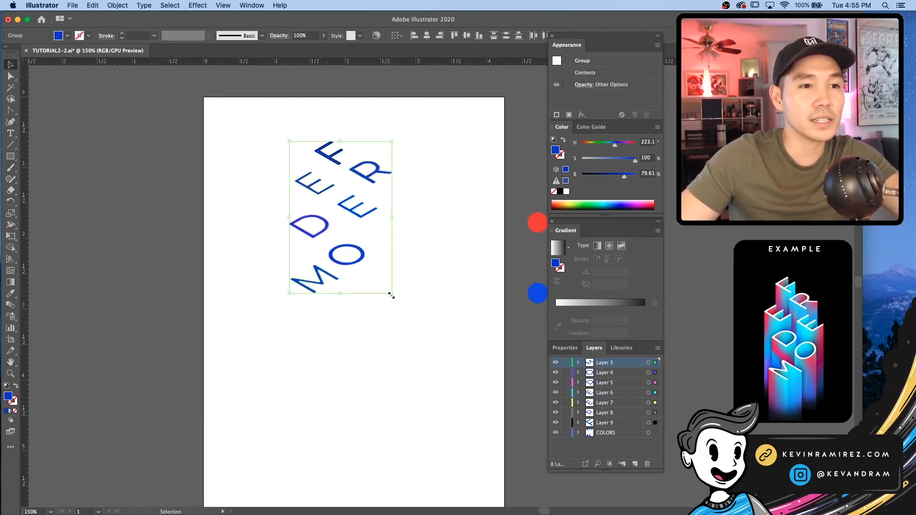
left_click_drag(390, 295, 476, 437)
key("space")
left_click_drag(347, 387, 349, 347)
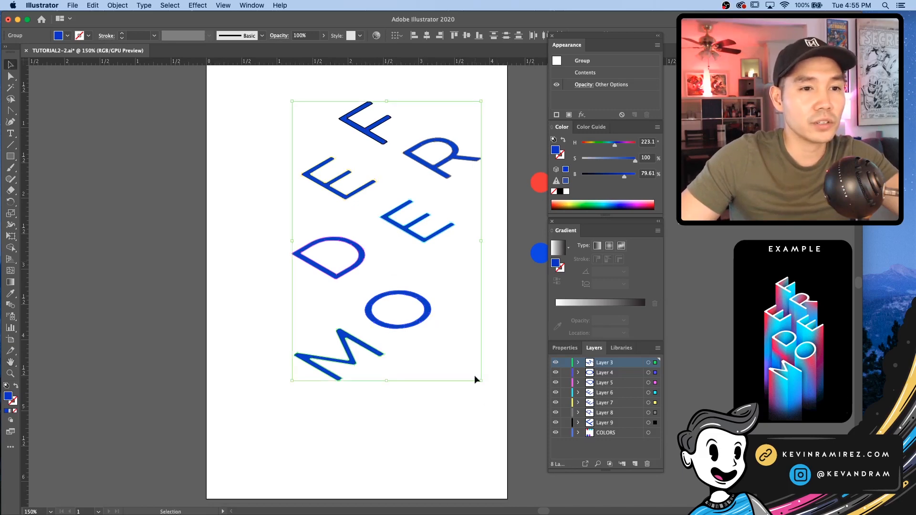
Reposition the enlarged letter arrangement slightly left and down to center it horizontally on the artboard, then deselect it
left_click_drag(488, 442, 305, 123)
left_click_drag(380, 139, 358, 149)
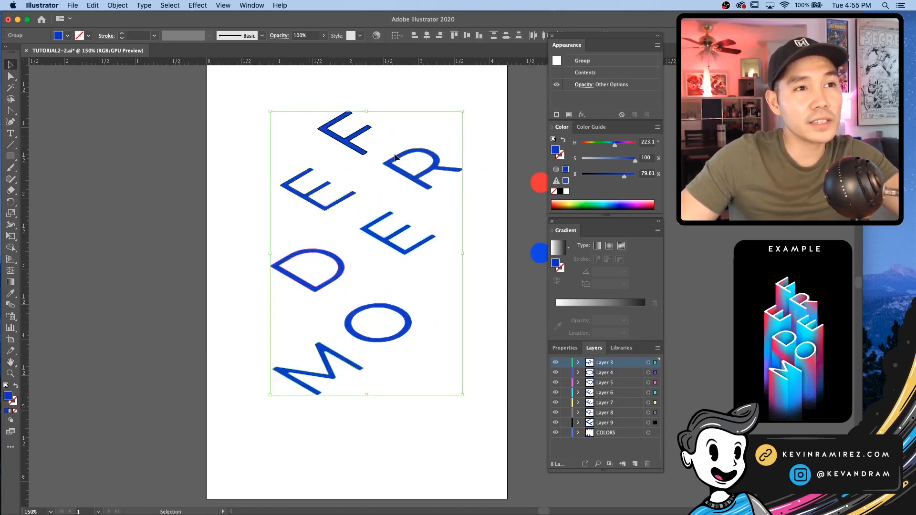
key("space")
left_click_drag(465, 160, 466, 176)
left_click_drag(359, 154, 356, 158)
left_click(388, 152)
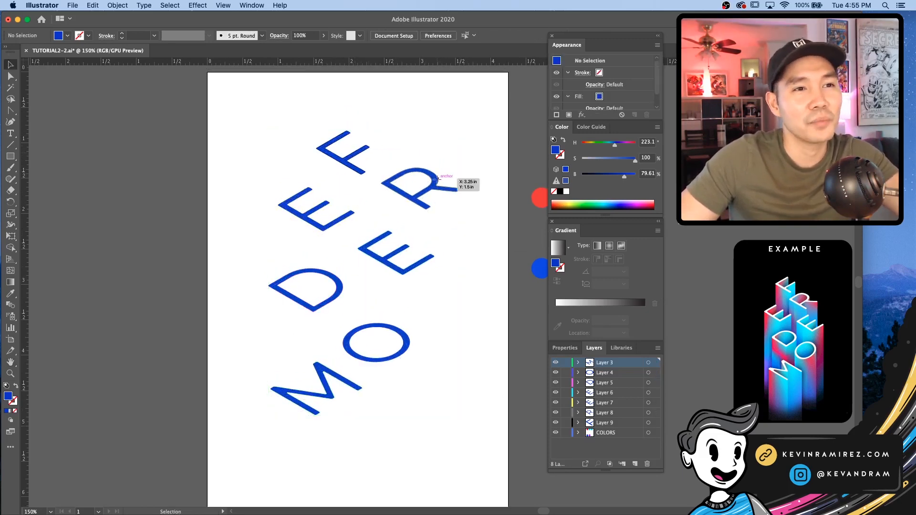
Adjust the letter spacing by moving the R down, the first E slightly down, and the second E slightly down and right
left_click_drag(437, 180, 435, 200)
left_click(335, 158)
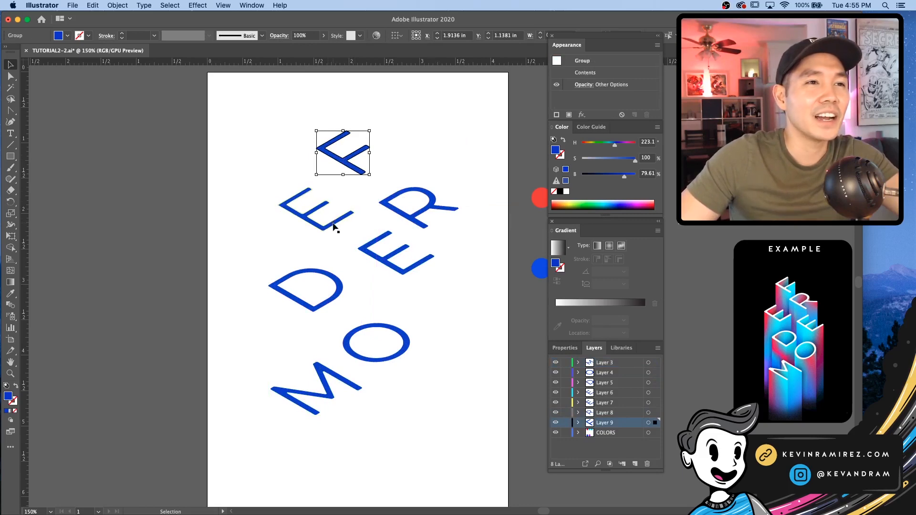
left_click_drag(333, 222, 331, 233)
left_click_drag(387, 264, 391, 272)
left_click(353, 222)
left_click_drag(343, 223, 350, 219)
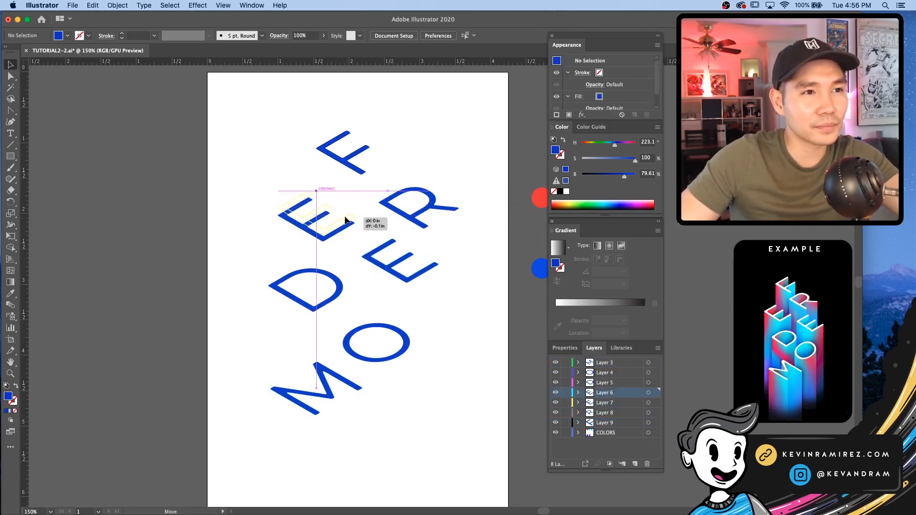
mouse_move(410, 220)
left_mouse_down()
mouse_move(404, 204)
mouse_move(406, 214)
left_mouse_up()
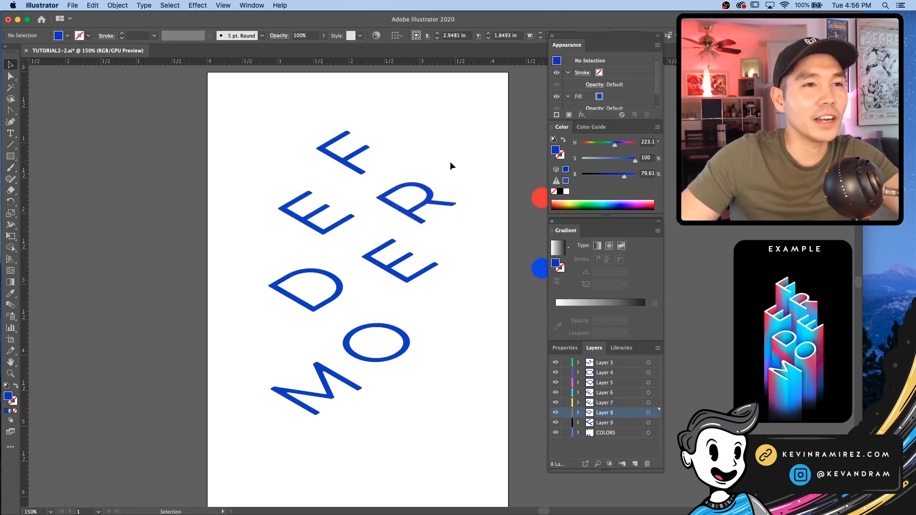
left_click(450, 162)
Shift the D, second E and O to the right and the M right and slightly down, then save the document
left_click_drag(343, 294, 394, 273)
left_click_drag(414, 339, 421, 342)
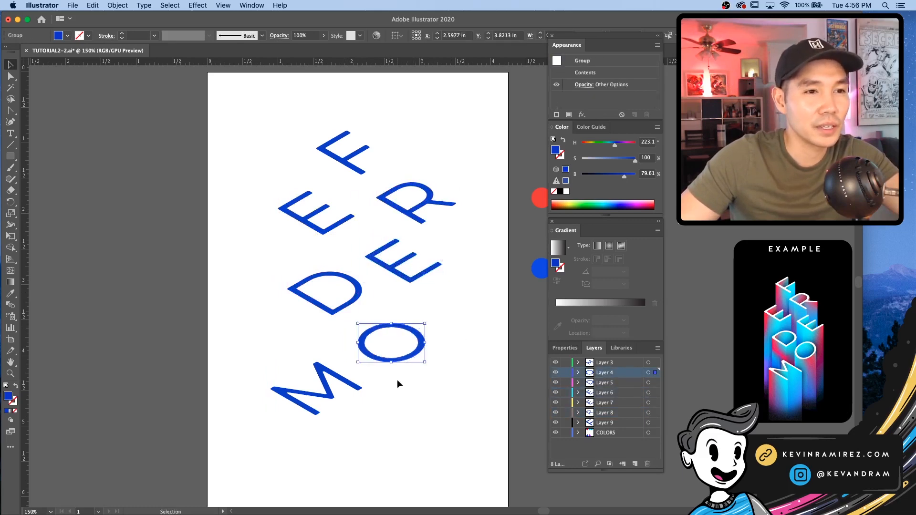
left_click_drag(351, 387, 381, 402)
left_click(468, 406)
right_click(468, 406)
left_click(396, 390)
key("super+s")
Nudge the D slightly back to the left and save the document
left_click_drag(355, 296, 348, 297)
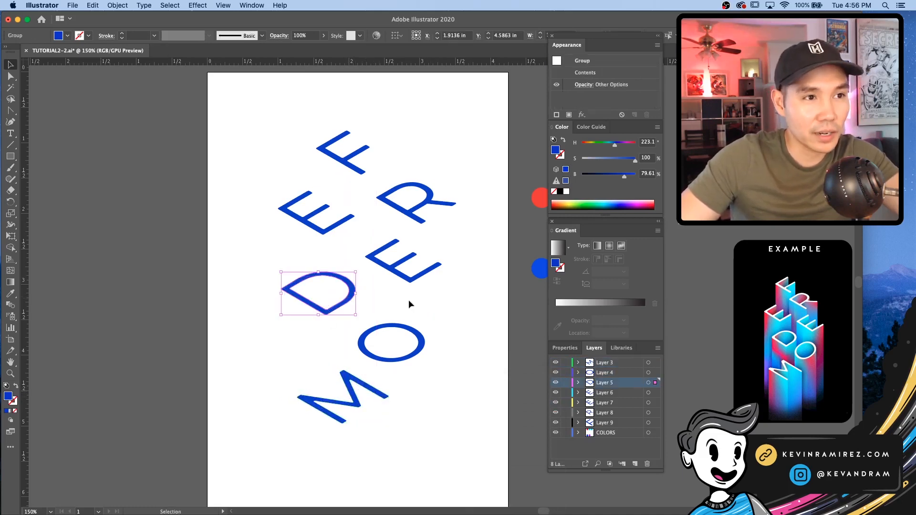
left_click(408, 303)
key("super+s")
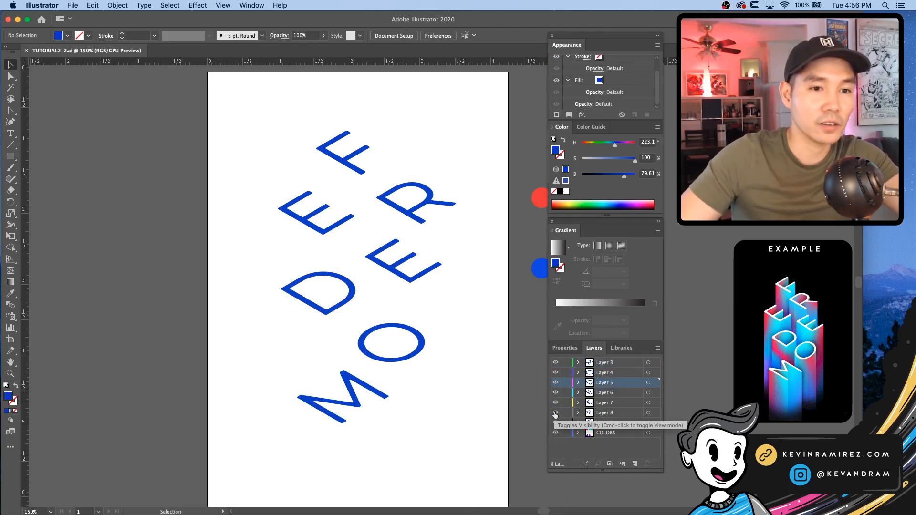
Hide Layer 3 through Layer 8, leaving only the F's Layer 9 and the COLORS layer visible
left_click_drag(554, 414, 554, 374)
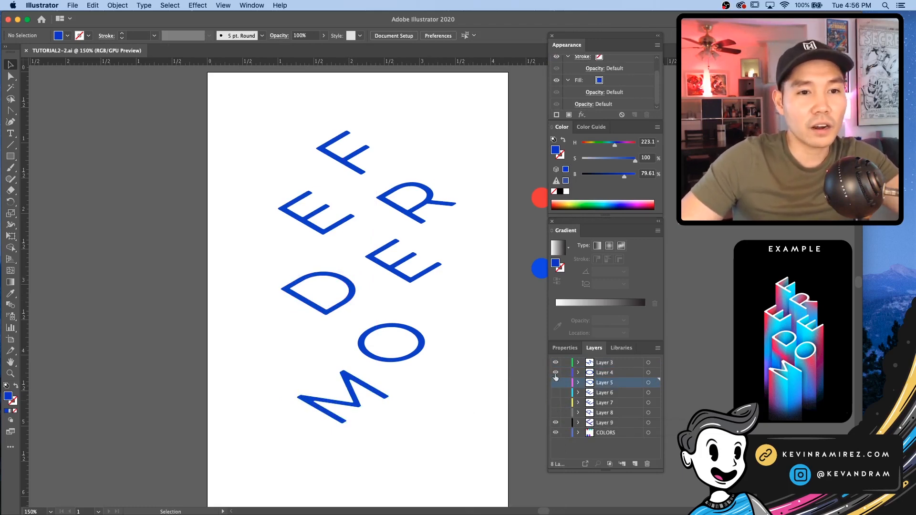
right_click(453, 426)
left_click(397, 401)
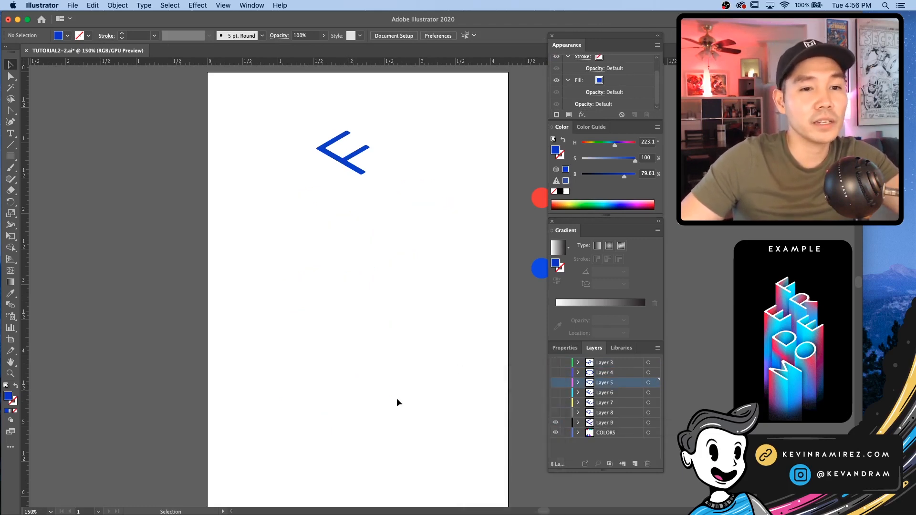
left_click(356, 161)
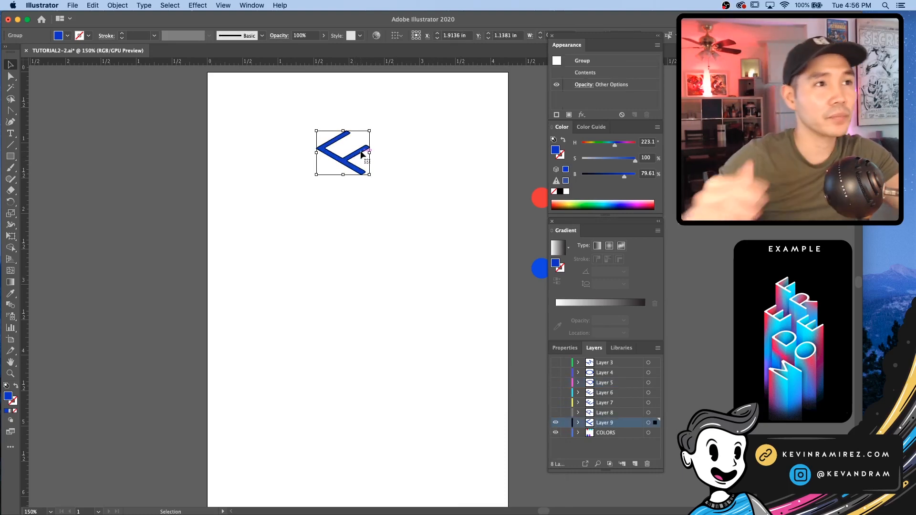
left_click(385, 156)
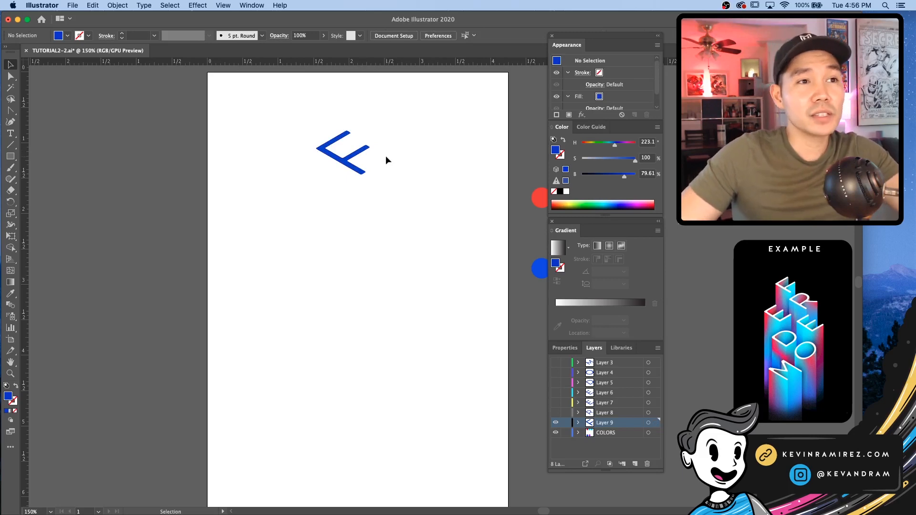
right_click(388, 154)
left_click(440, 142)
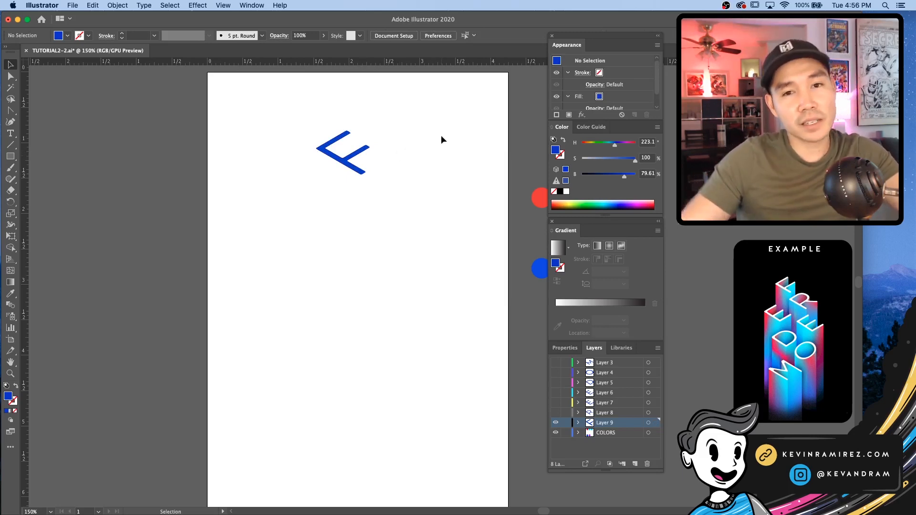
Duplicate the F straight down, placing the copy about 2.3 in below the original, and deselect it
left_click_drag(350, 154, 349, 316)
left_click(425, 267)
right_click(431, 247)
left_click(379, 225)
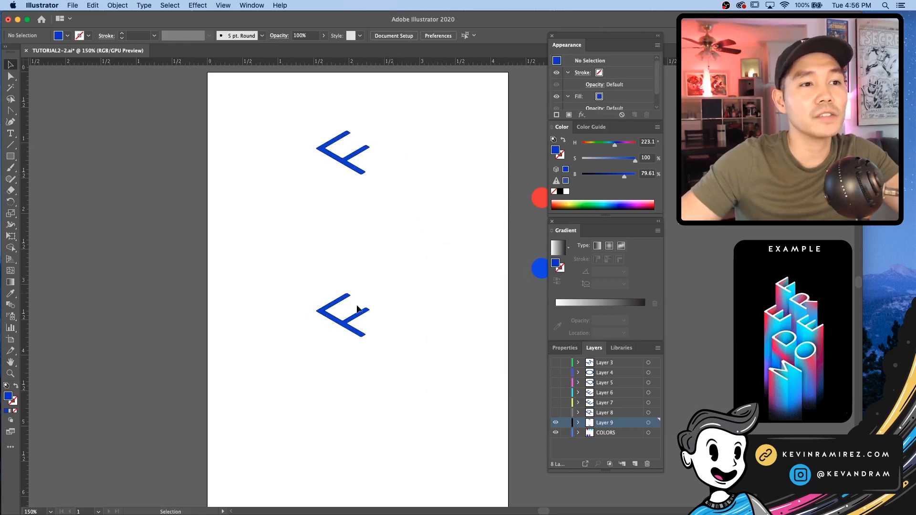
Recolor both F letters golden yellow by setting their hue to about 51°
left_click(363, 334)
left_click_drag(397, 345, 340, 123)
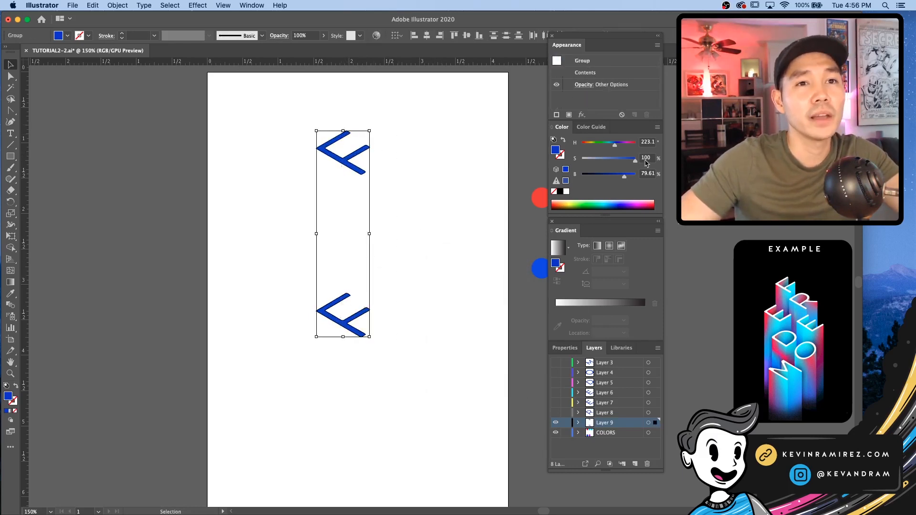
left_click(596, 144)
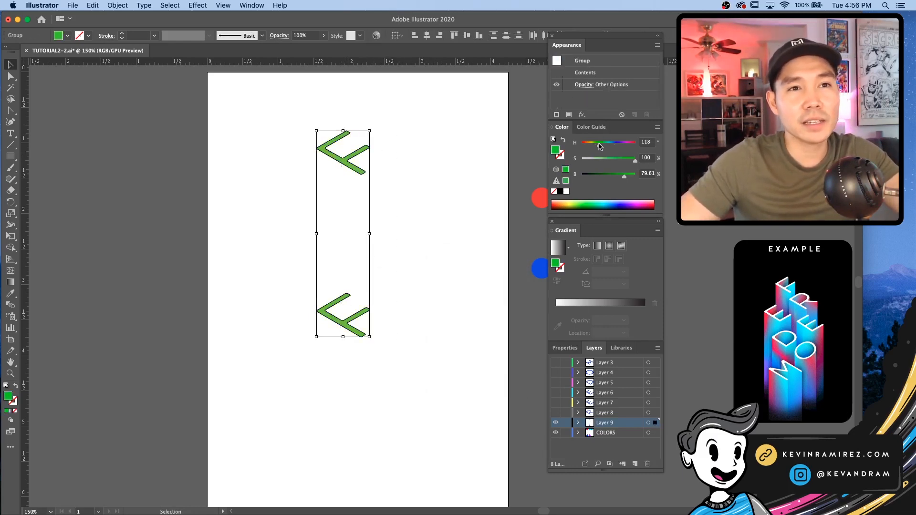
left_click_drag(599, 146, 593, 146)
left_click(475, 195)
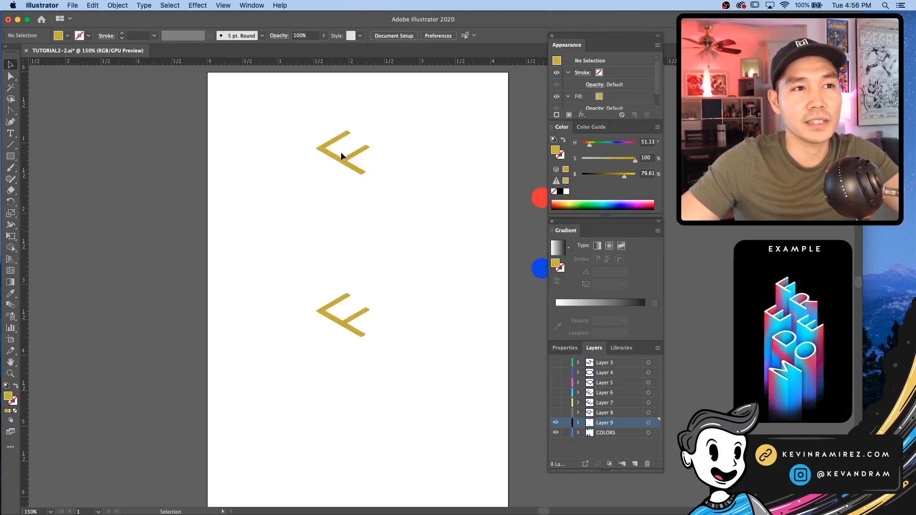
Recolor only the upper F crimson by setting its hue to about 341°, then deselect it
left_click(344, 147)
left_click(632, 143)
left_click(408, 199)
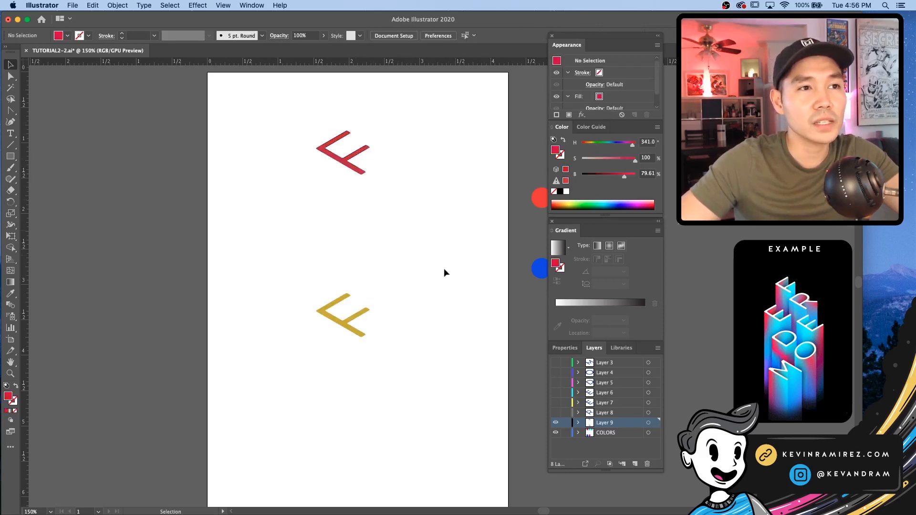
right_click(419, 295)
left_click(397, 281)
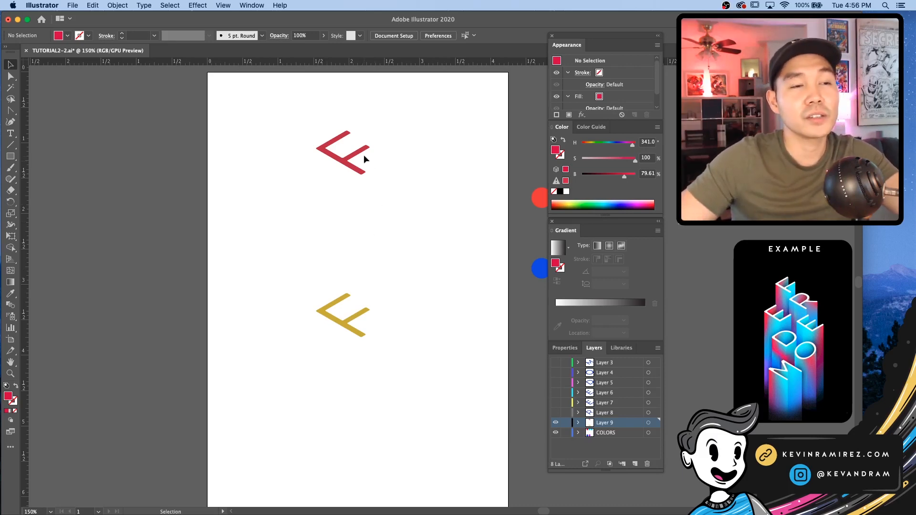
Set the blend options to Specified Steps spacing with 8 steps
left_click(115, 5)
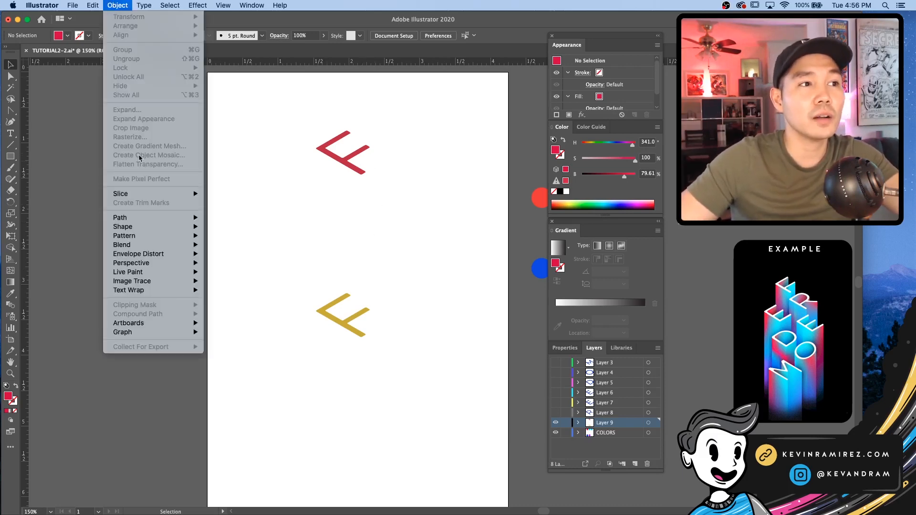
mouse_move(125, 246)
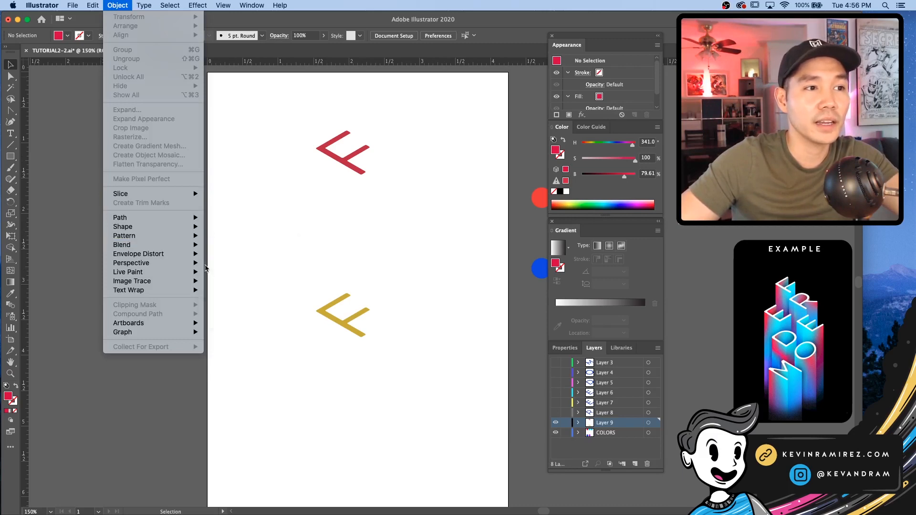
left_click(253, 270)
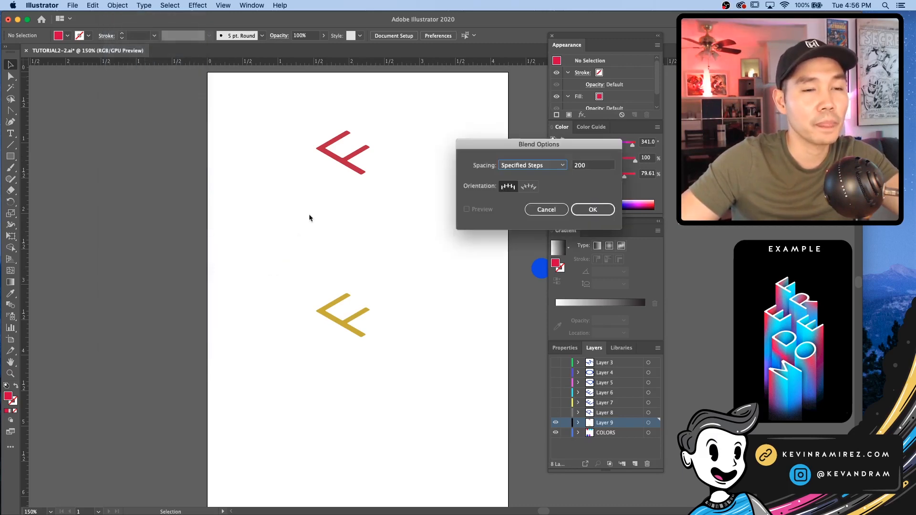
left_click(534, 167)
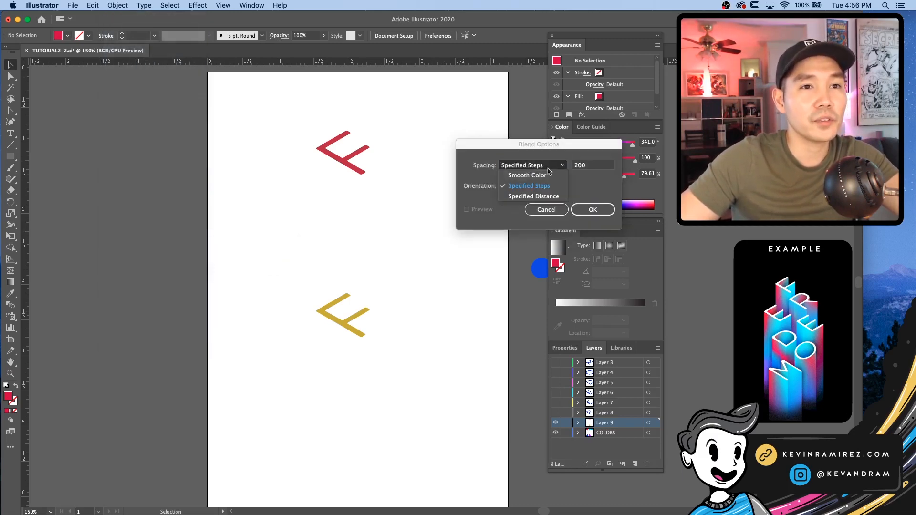
left_click(601, 182)
double_click(597, 168)
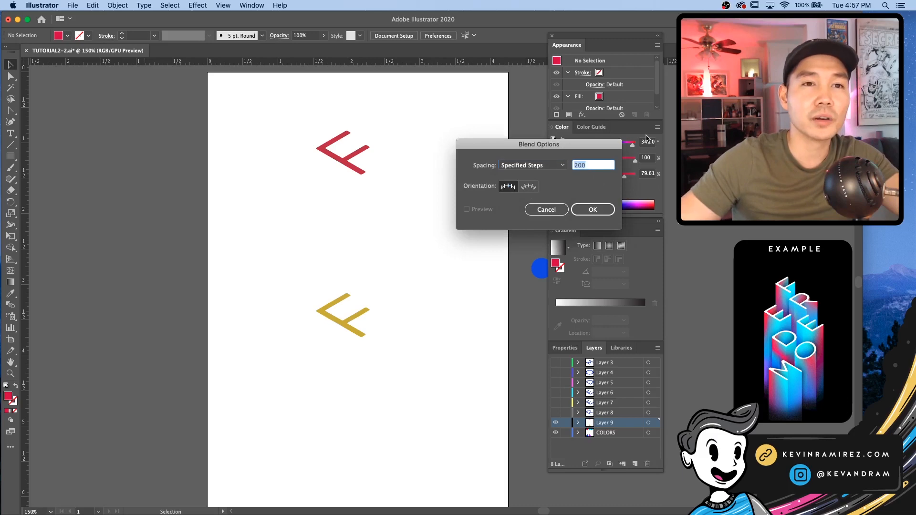
type("2")
key("Return")
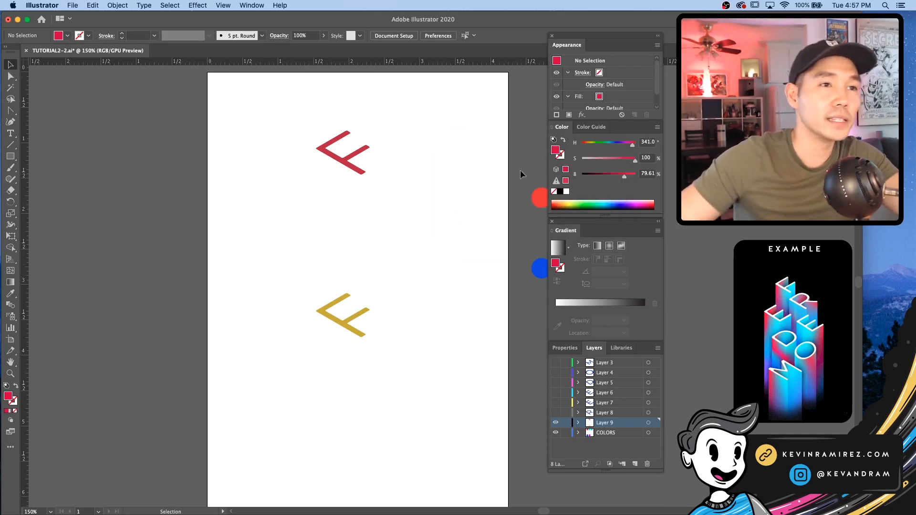
Select the crimson and golden F letters together, make a blend between them, and deselect the result
left_click(364, 146)
left_click(360, 324, "shift")
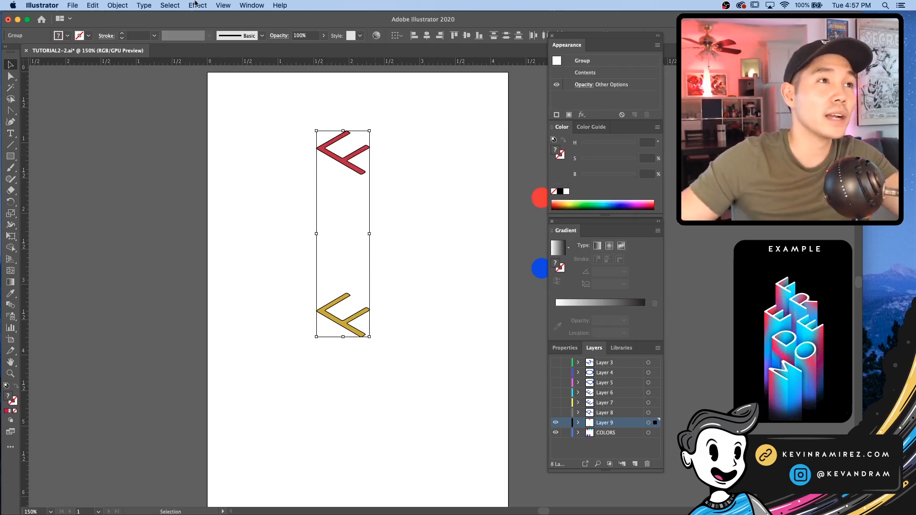
left_click(116, 5)
mouse_move(151, 244)
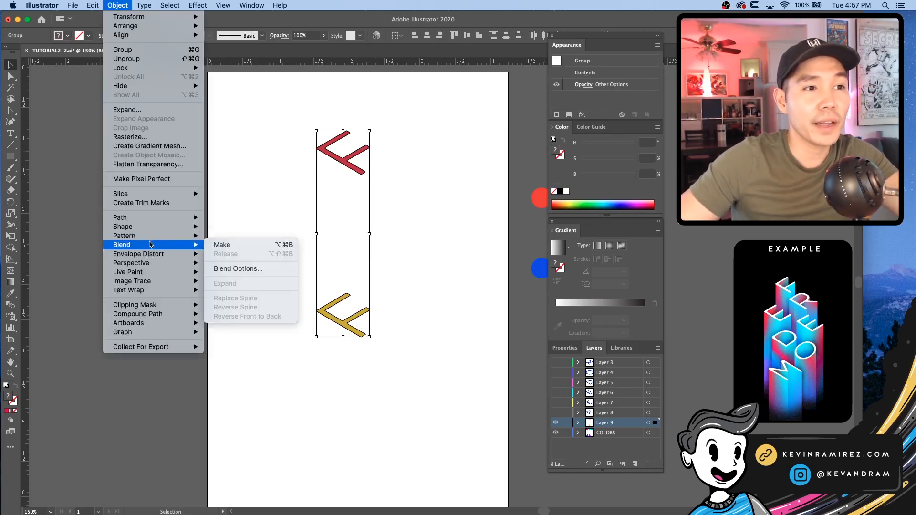
left_click(467, 267)
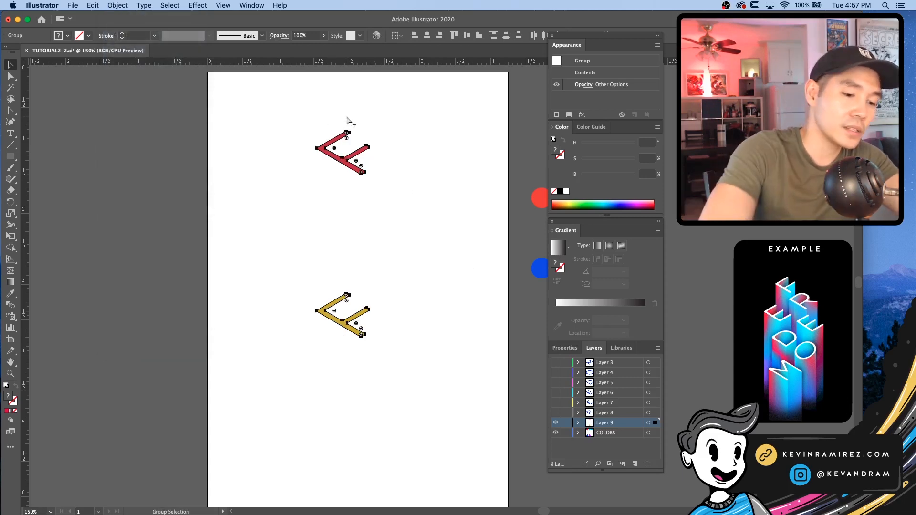
key("super+alt+b")
left_click(449, 207)
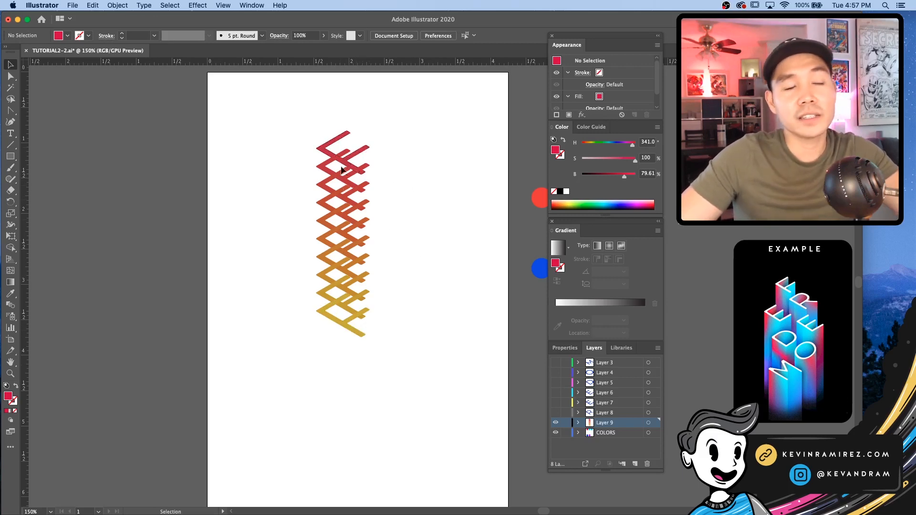
Increase the number of specified steps in the F blend so the copies merge into a nearly solid gradient column, then deselect it
left_click(325, 183)
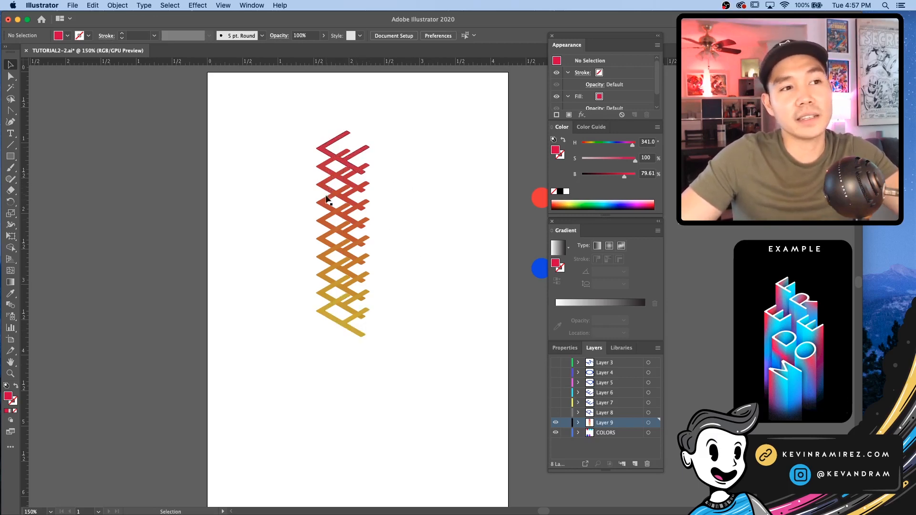
left_click(350, 152)
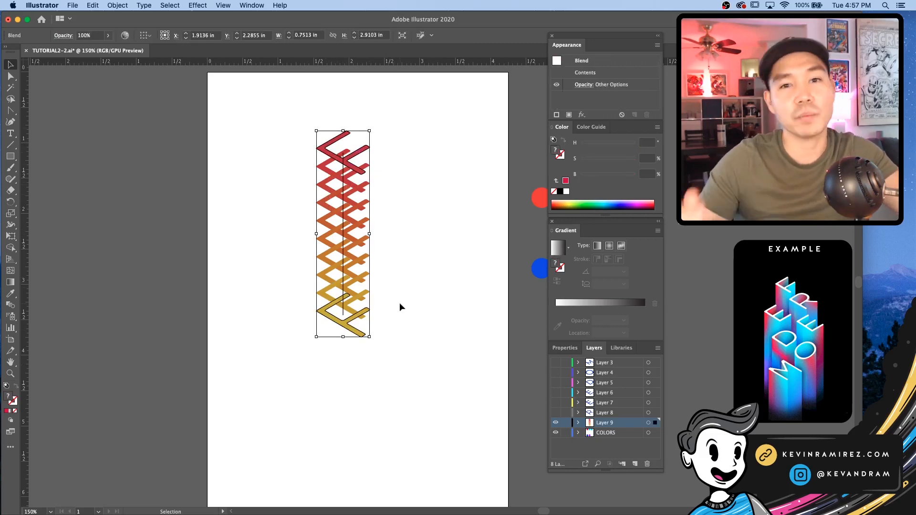
left_click_drag(451, 238, 295, 246)
left_click(111, 5)
mouse_move(143, 240)
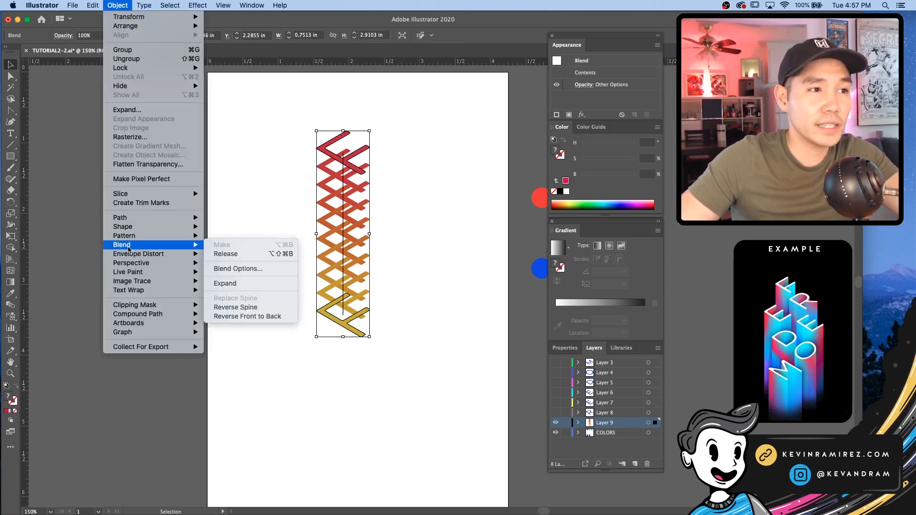
left_click(258, 265)
double_click(588, 166)
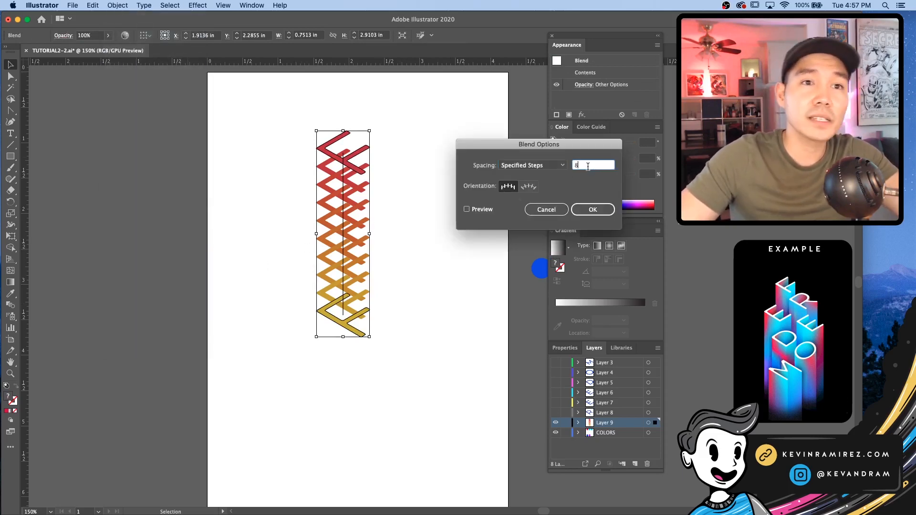
key("Return")
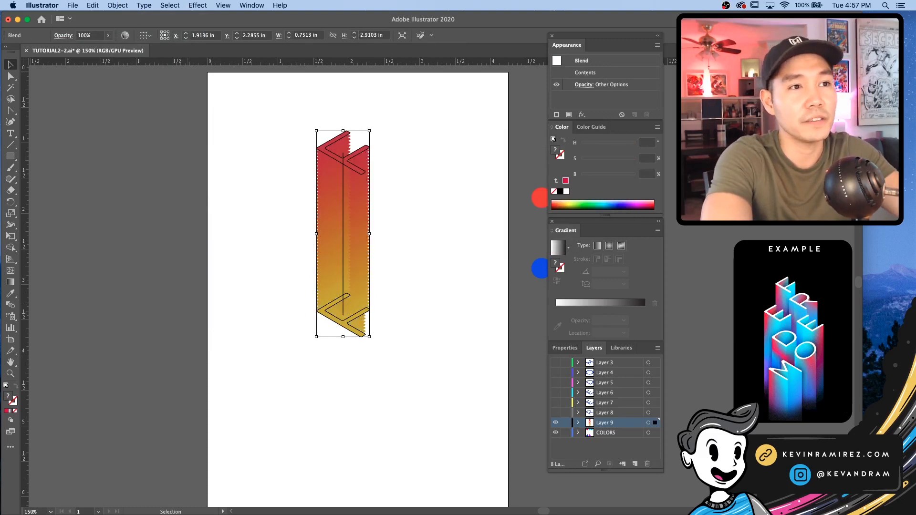
left_click(459, 262)
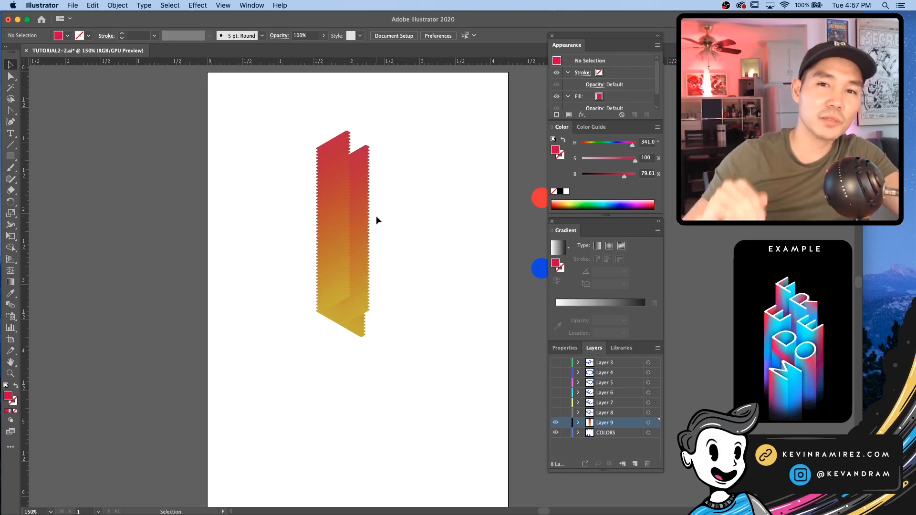
left_click(349, 324)
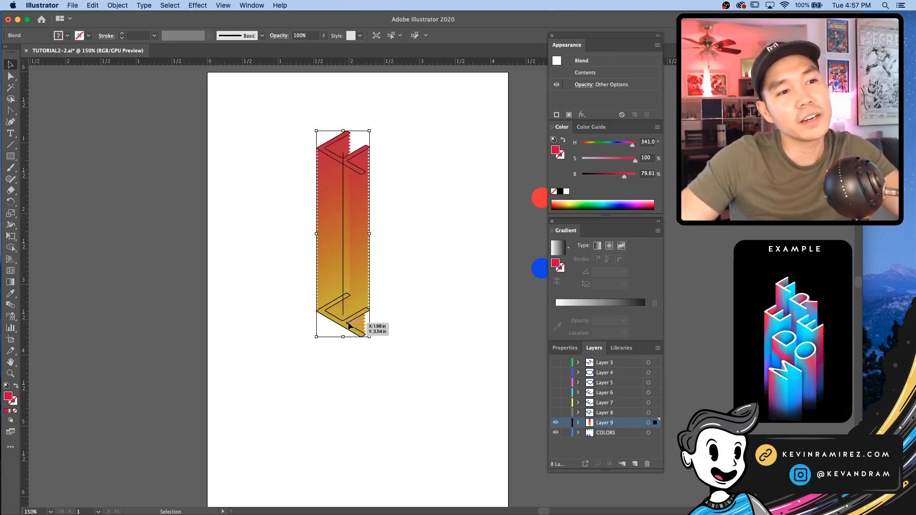
left_click(433, 329)
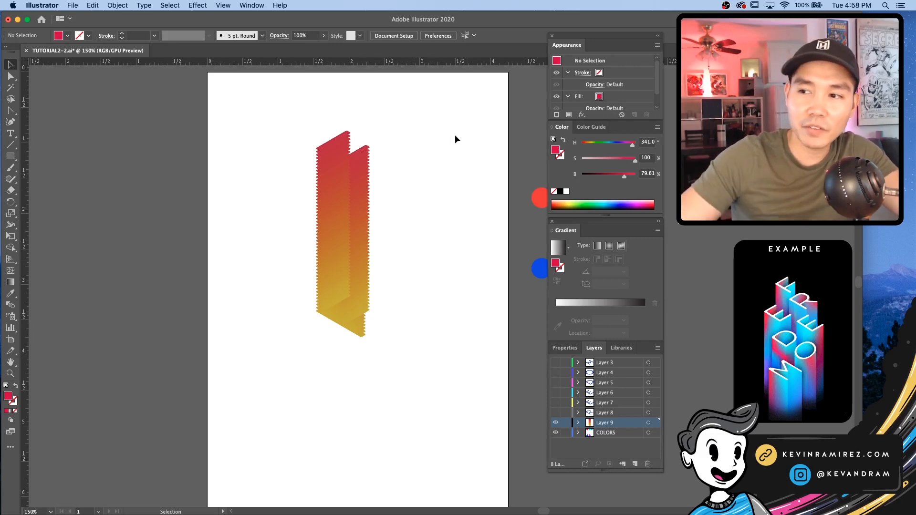
Isolate the F blend, select its upper crimson letter, and leave isolation again without editing it
left_click(360, 150)
double_click(360, 150)
left_click(359, 150)
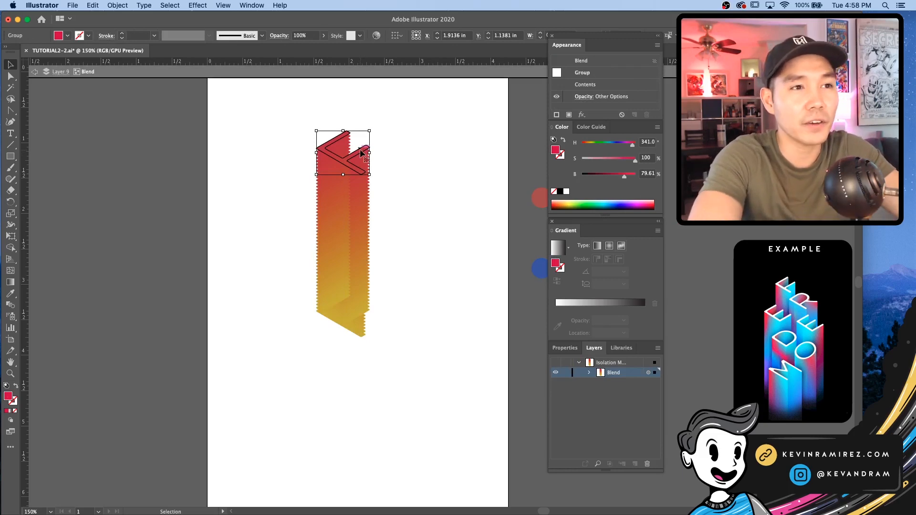
left_click(123, 5)
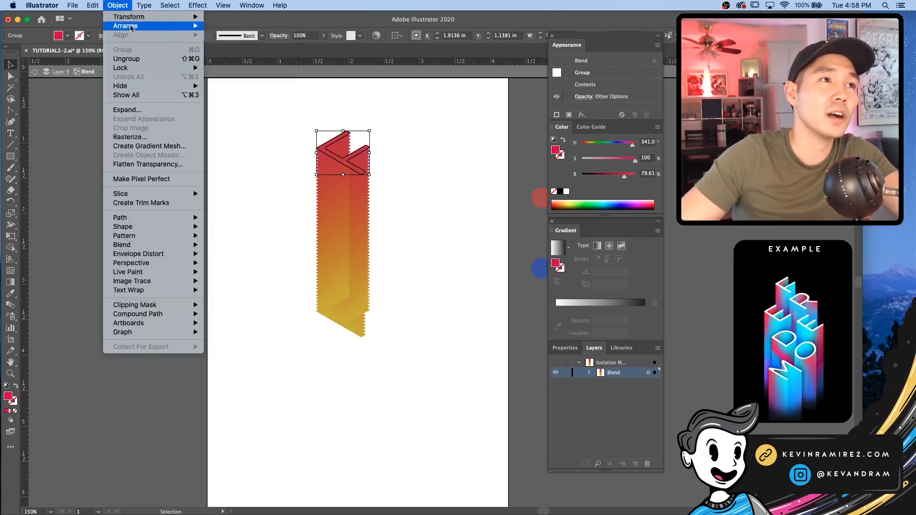
mouse_move(132, 29)
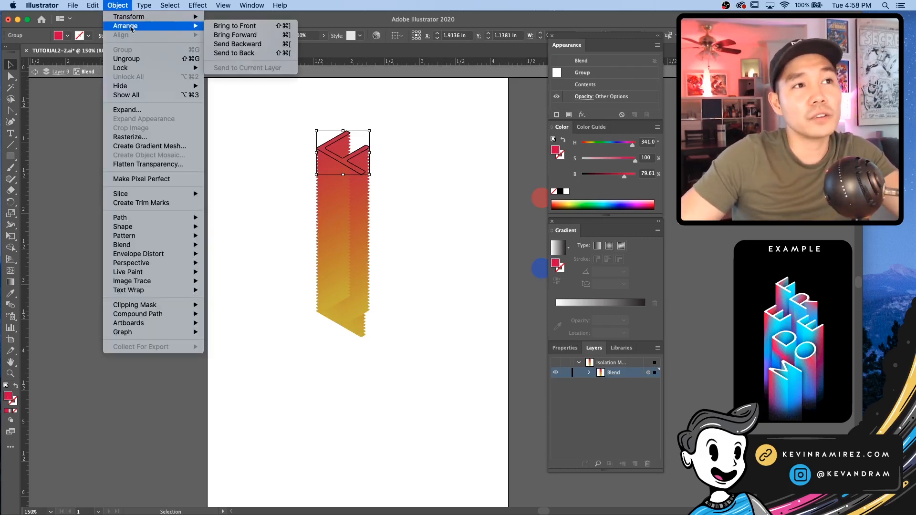
left_click(407, 132)
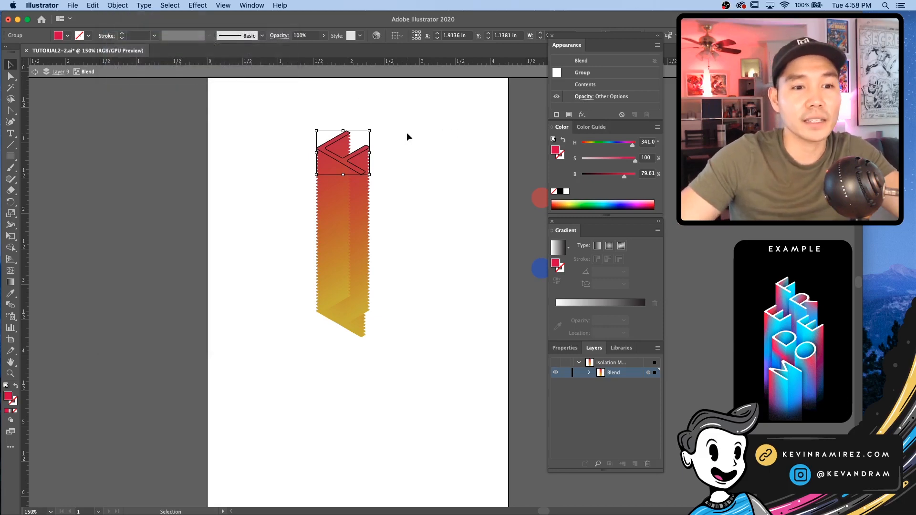
left_click(406, 132)
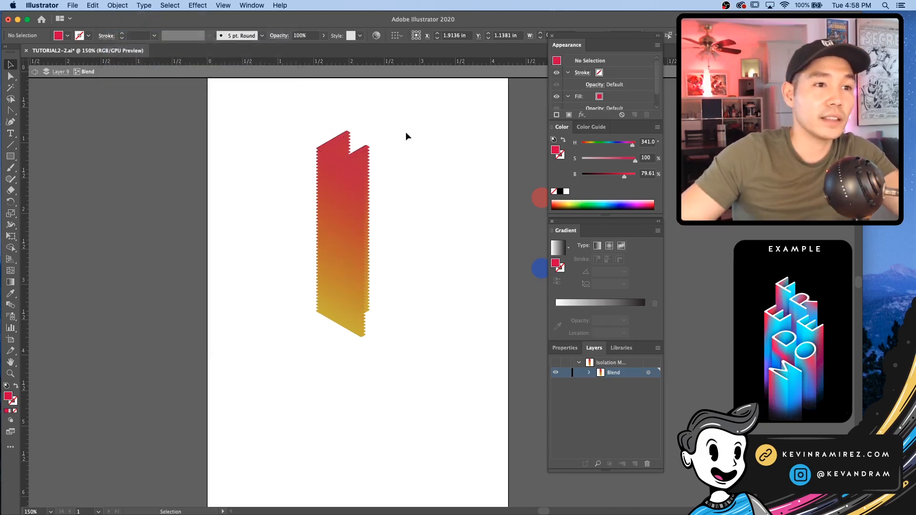
double_click(405, 132)
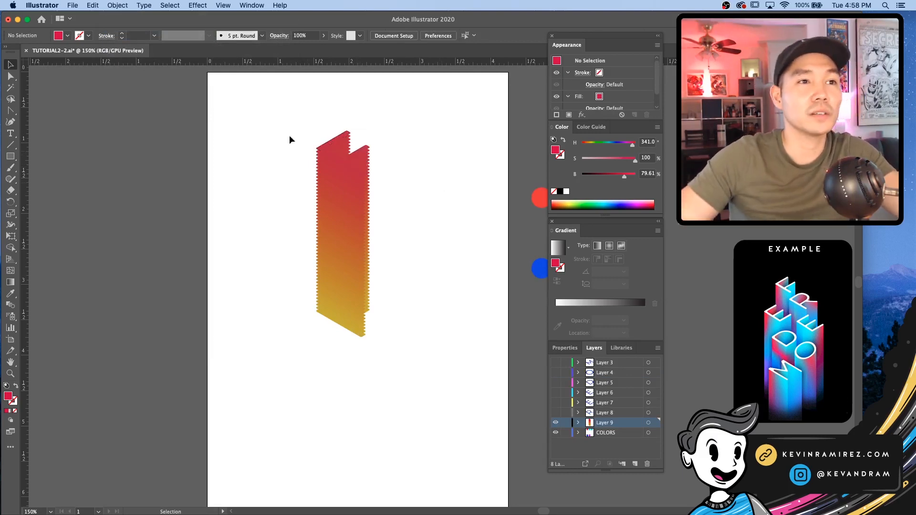
Select the whole F blend, release it into its separate letters and spine, and deselect everything
left_click_drag(252, 119, 389, 366)
left_click(118, 5)
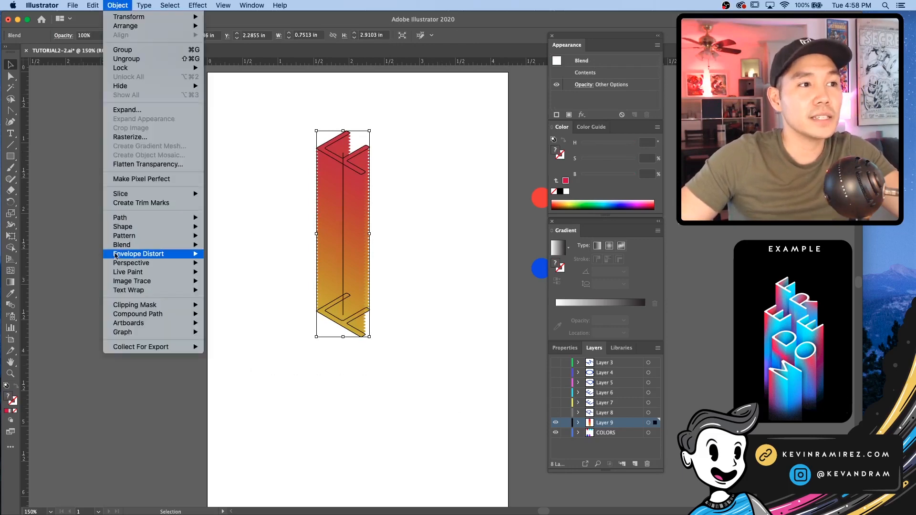
mouse_move(129, 246)
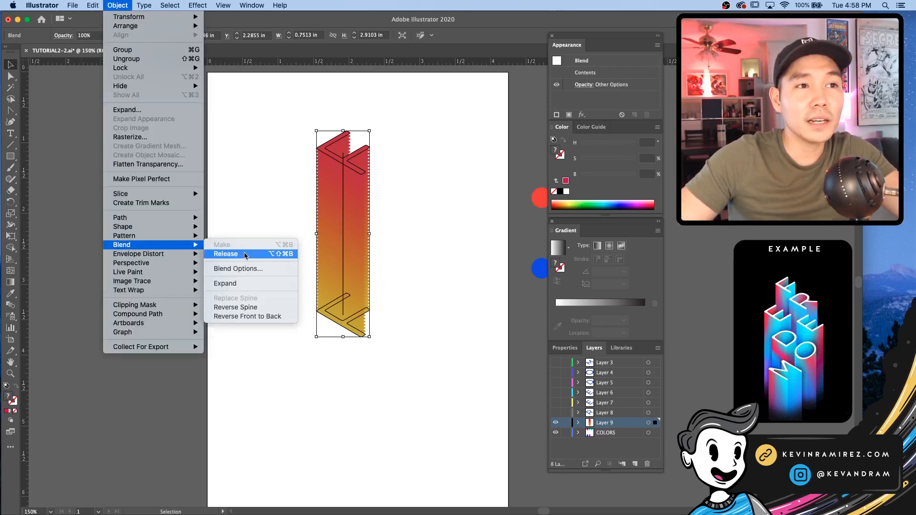
left_click(245, 255)
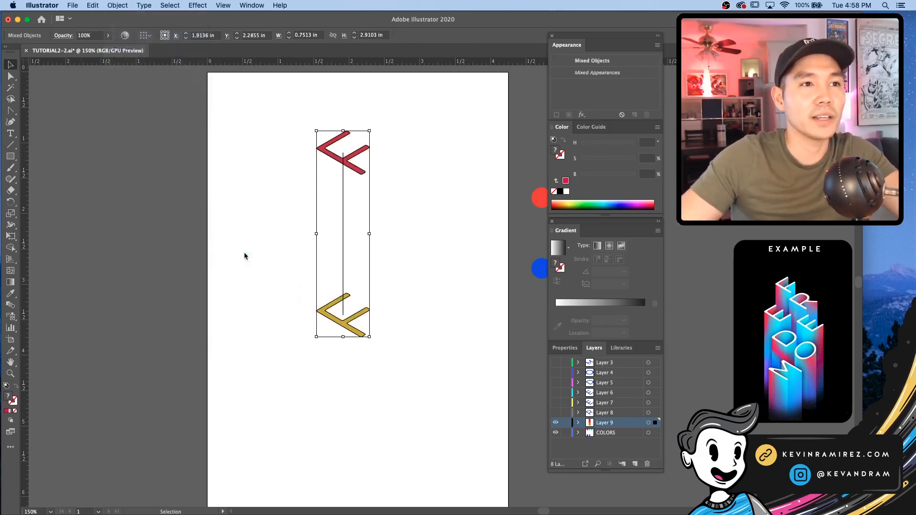
left_click(457, 241)
Shift the released crimson and golden F letters slightly to the right and delete the leftover blend spine between them
left_click_drag(279, 231, 334, 205)
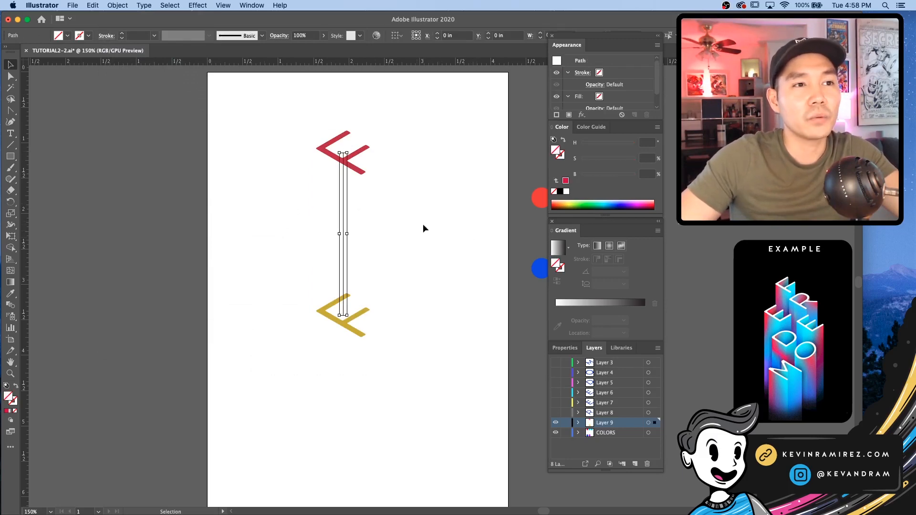
key("Delete")
key("space")
left_click_drag(429, 203, 423, 215)
left_click_drag(437, 388, 265, 105)
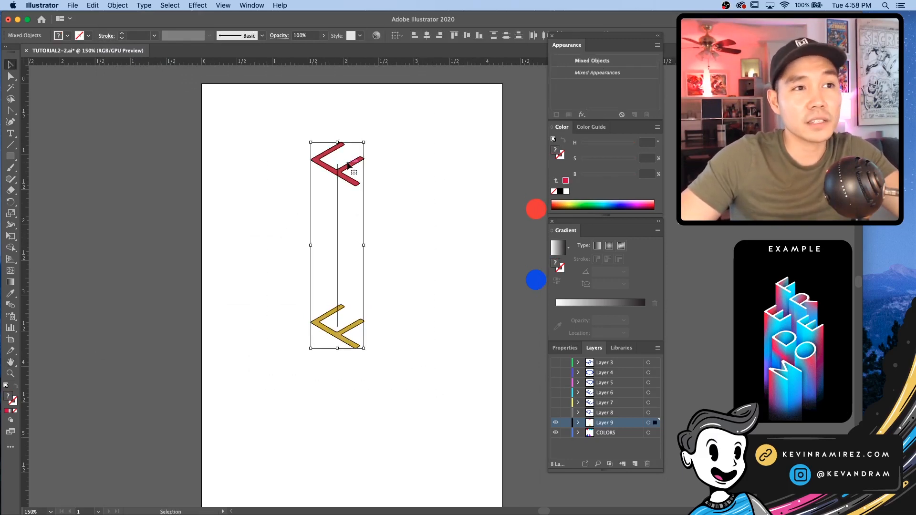
left_click_drag(349, 167, 364, 167)
left_click_drag(426, 248, 352, 249)
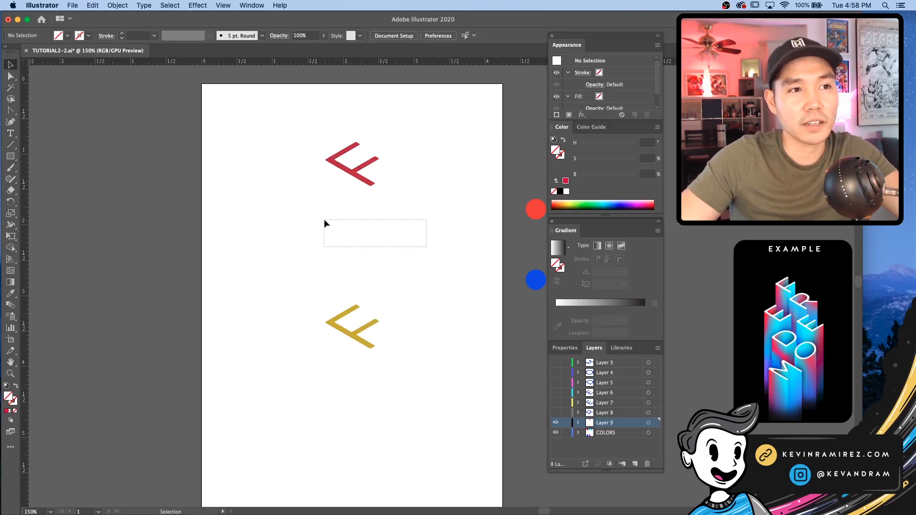
left_click_drag(325, 219, 322, 217)
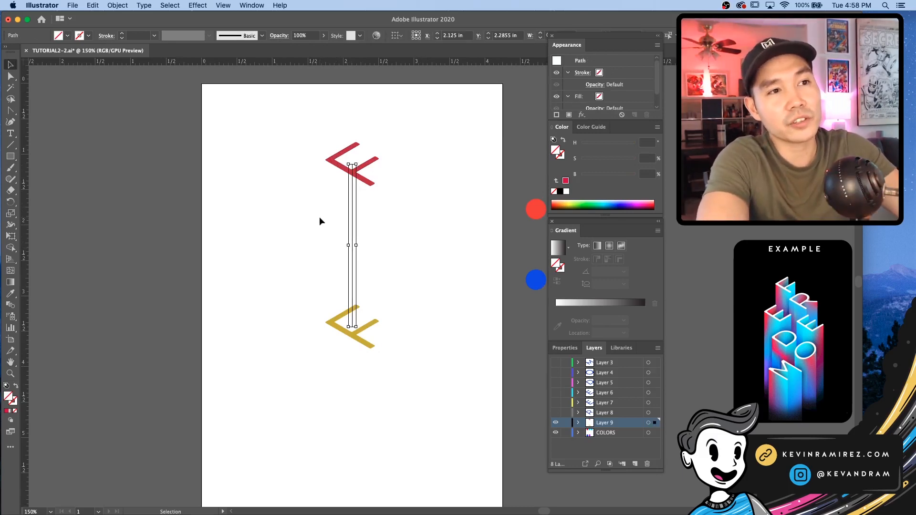
key("Delete")
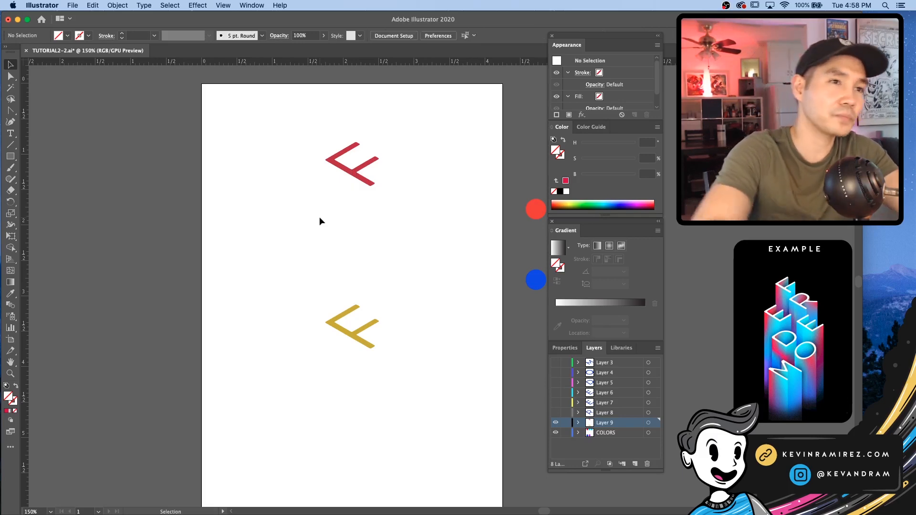
Undo the spine deletion, the move and the release to restore the F blend
right_click(417, 278)
left_click(414, 277)
key("super+z")
key("super+z")
key("super+z")
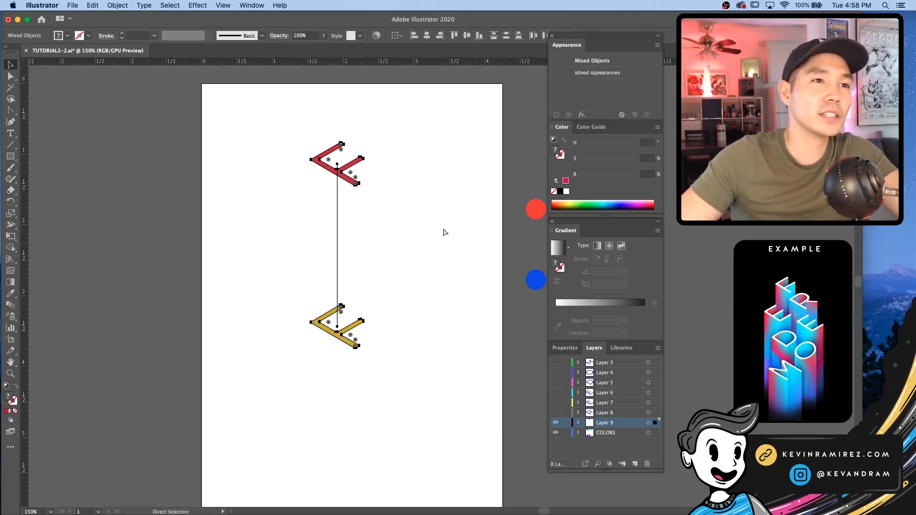
left_click(434, 226)
Add an anchor point midway on the F blend's spine, pull it down-left, and convert it to a smooth point so the blend curves
left_click(322, 242)
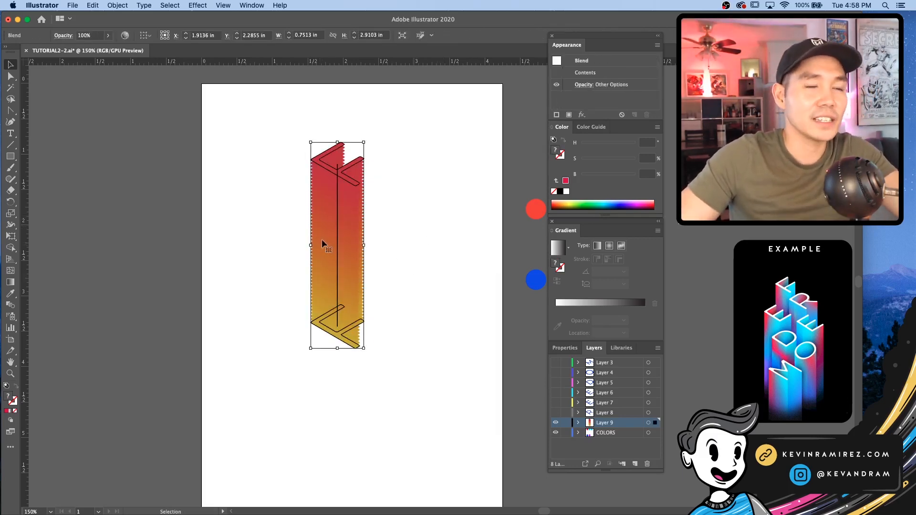
key("plus")
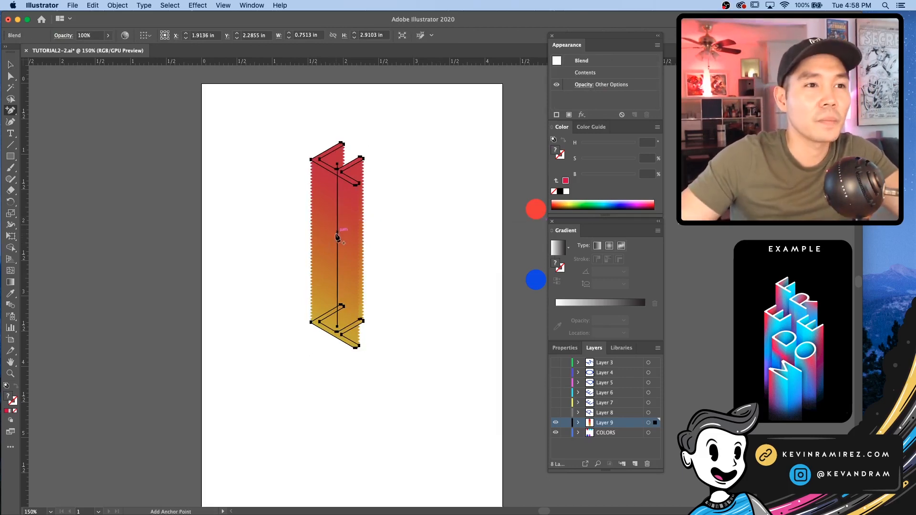
left_click(338, 244)
key("a")
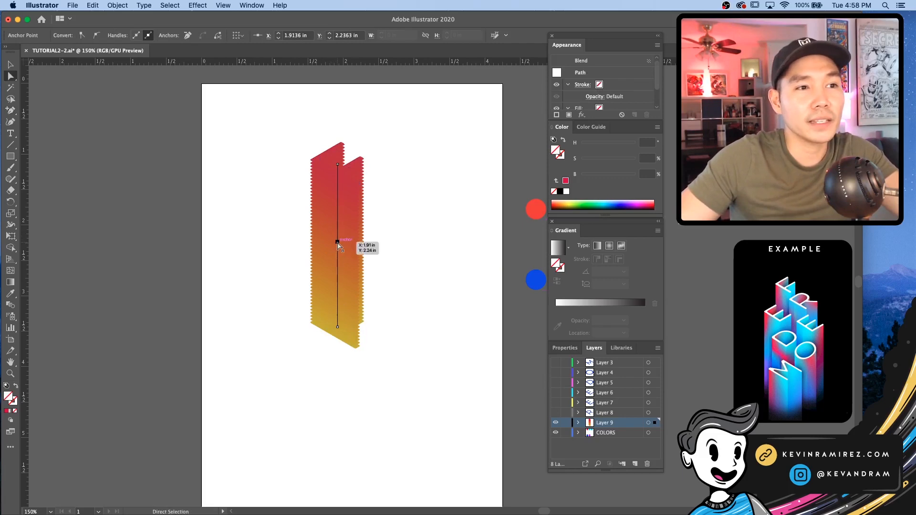
left_click_drag(337, 244, 244, 325)
key("shift+c")
key("v")
left_click(424, 265)
right_click(427, 265)
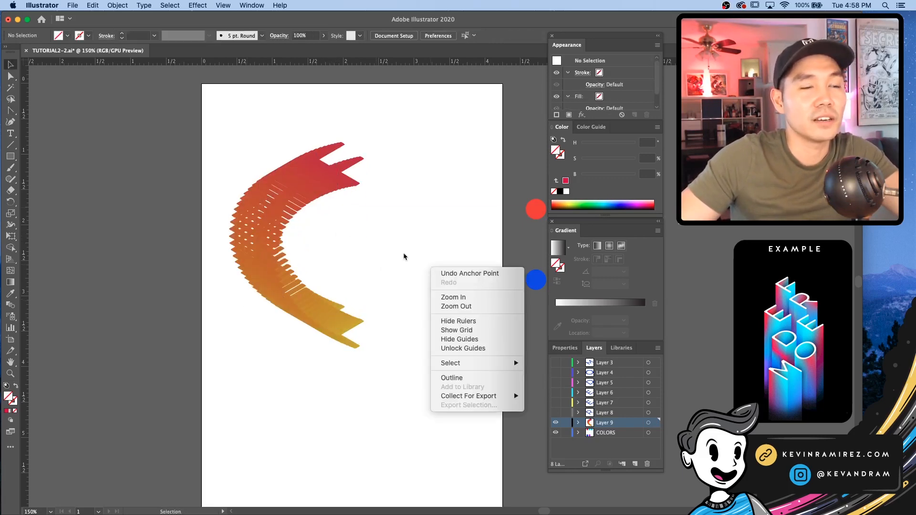
left_click(403, 252)
Undo the spine edits so the F blend is straight again, and deselect it
key("super+z")
key("super+z")
key("super+z")
left_click(421, 223)
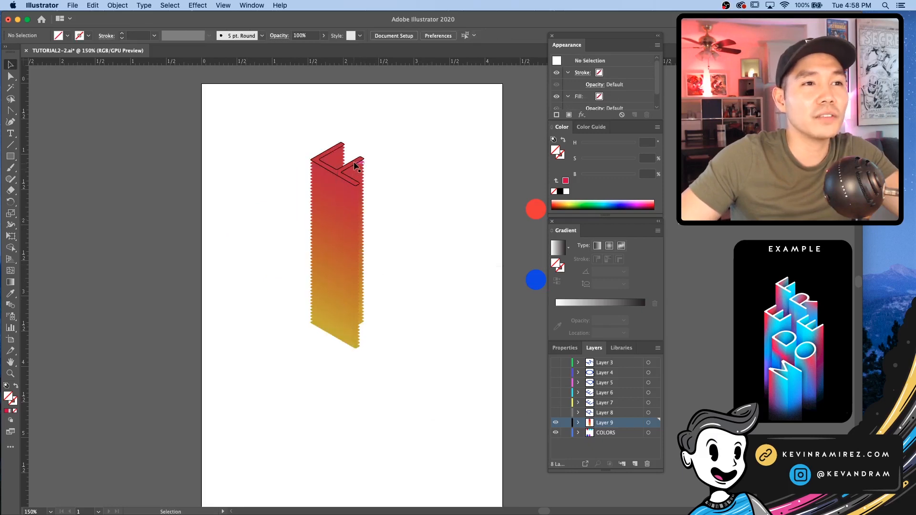
Isolate the F blend and select only its upper crimson letter
left_click(353, 166, "super")
double_click(354, 166)
left_click(354, 166)
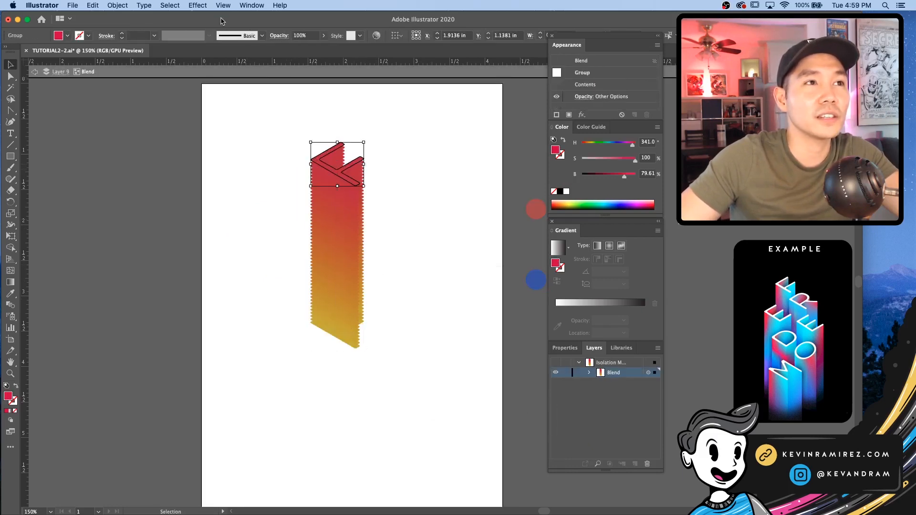
Apply a Roughen effect to the upper F with 100% relative size, increased detail and Corner points, then deselect it
left_click(169, 5)
mouse_move(197, 5)
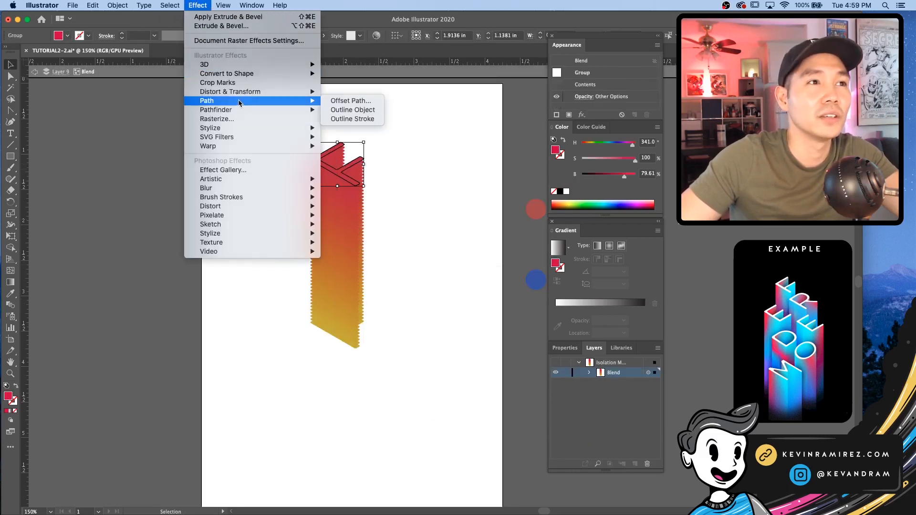
mouse_move(277, 93)
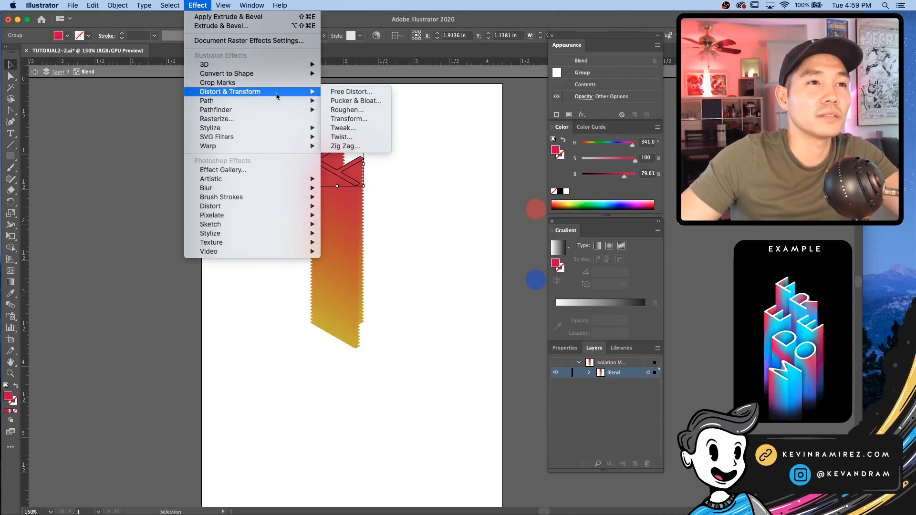
left_click(351, 110)
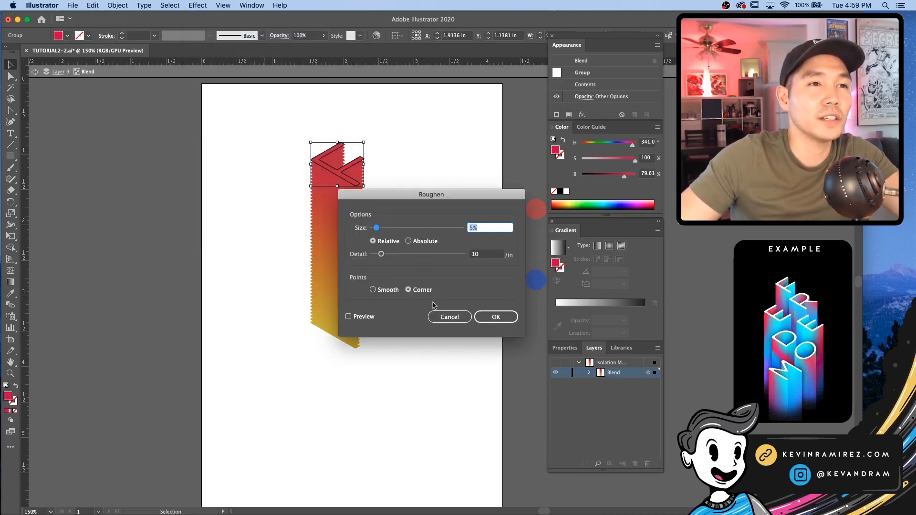
left_click(370, 323)
left_click_drag(417, 194, 493, 198)
left_click_drag(452, 232, 538, 232)
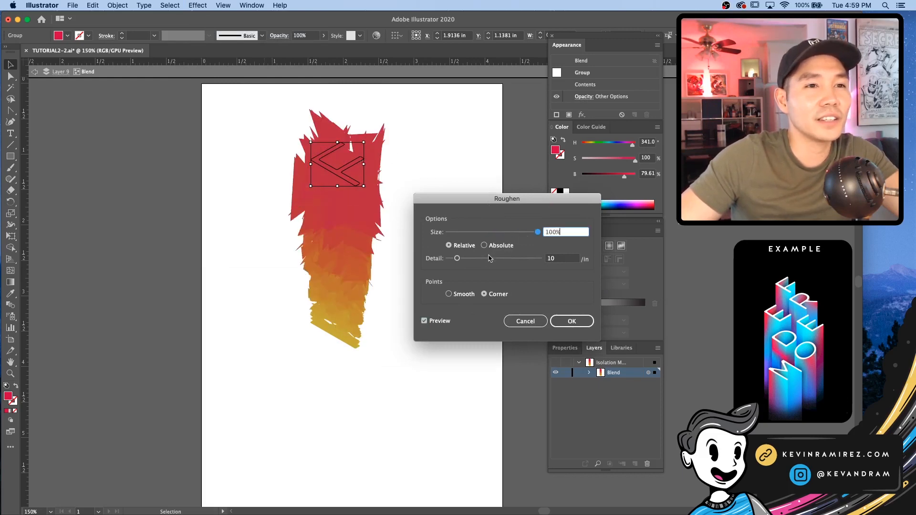
mouse_move(491, 258)
left_mouse_down()
mouse_move(523, 260)
mouse_move(486, 261)
left_mouse_up()
left_click(571, 321)
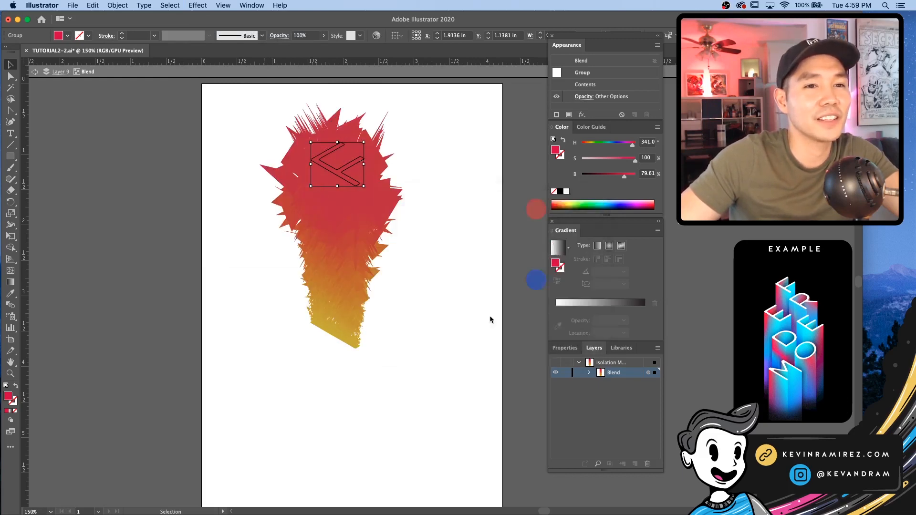
left_click(414, 375)
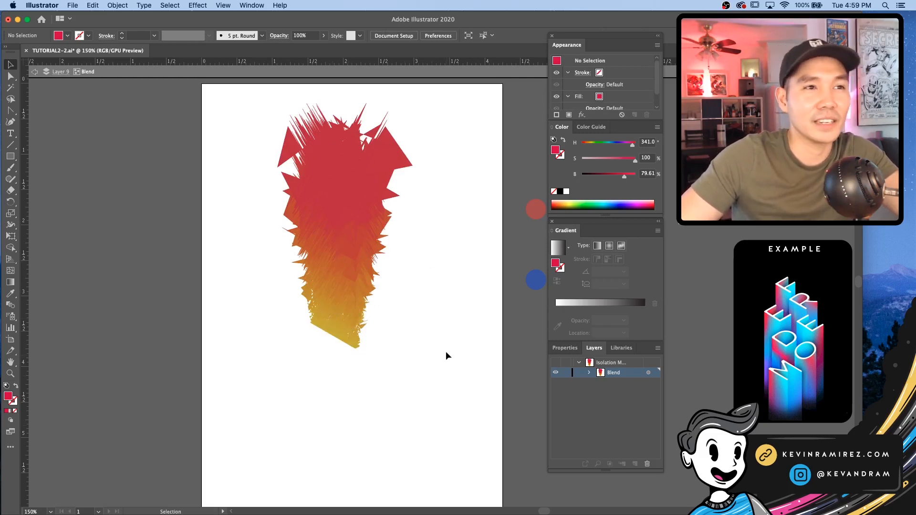
Undo the Roughen effect on the upper F and leave the blend's isolation mode
key("cmd+z")
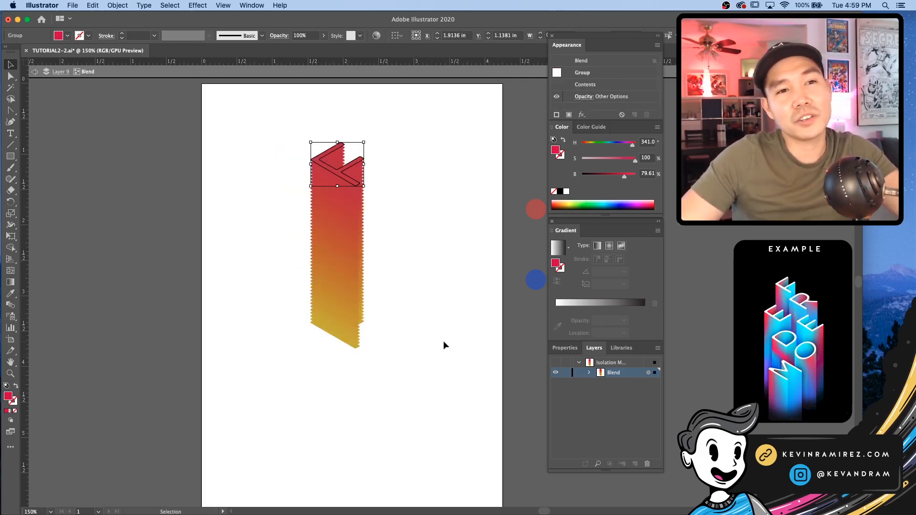
key("super+z")
left_click(455, 342)
key("super+shift+z")
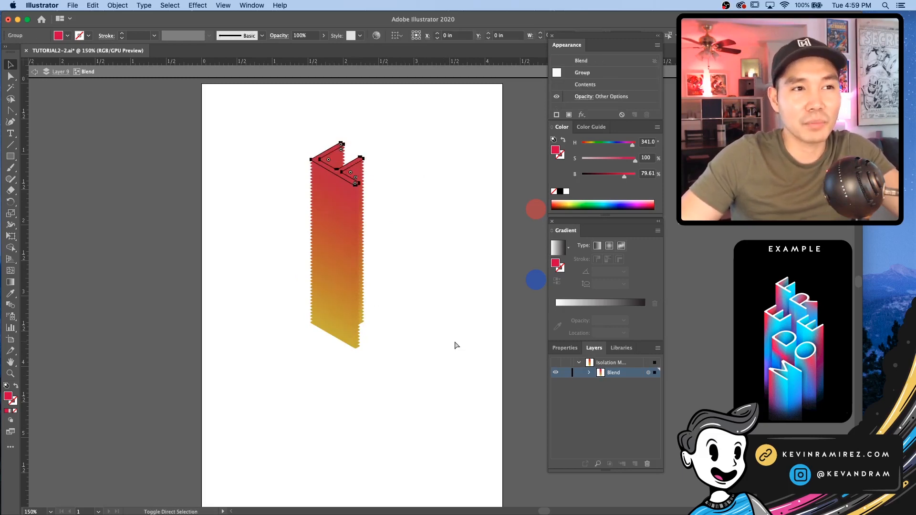
double_click(455, 341)
Release the F blend back into its crimson and golden letters and delete the leftover spine path
left_click_drag(449, 418, 295, 138)
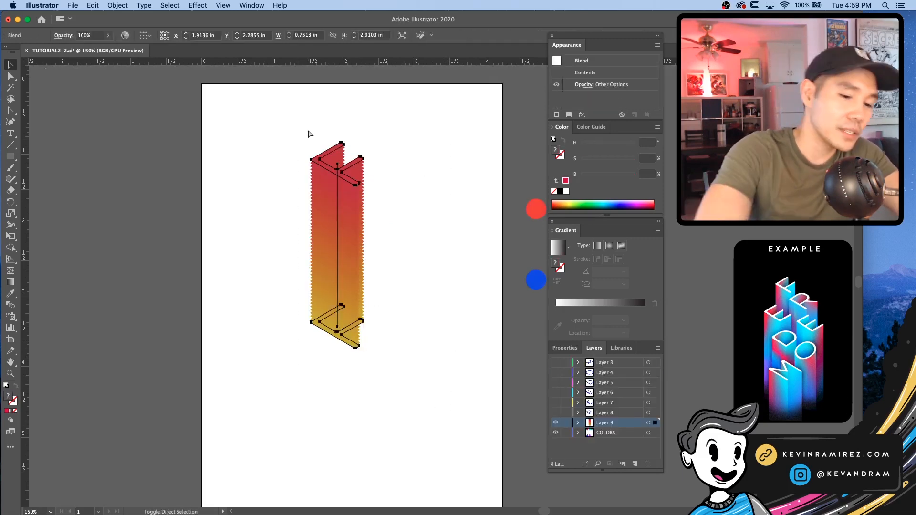
key("alt+shift+super+b")
left_click(455, 231)
left_click_drag(479, 226, 306, 236)
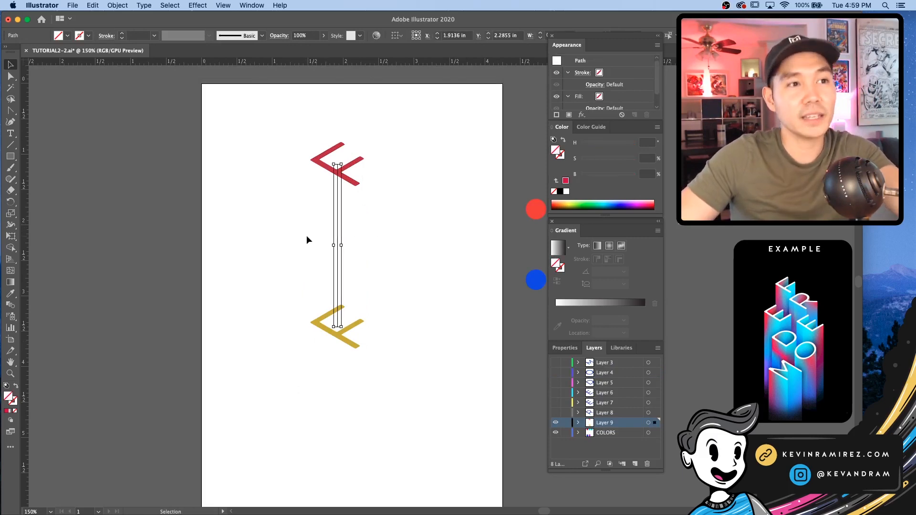
key("Delete")
Move the red, cyan and light blue sample circles up beside the artboard, level with the crimson F
left_click(364, 153)
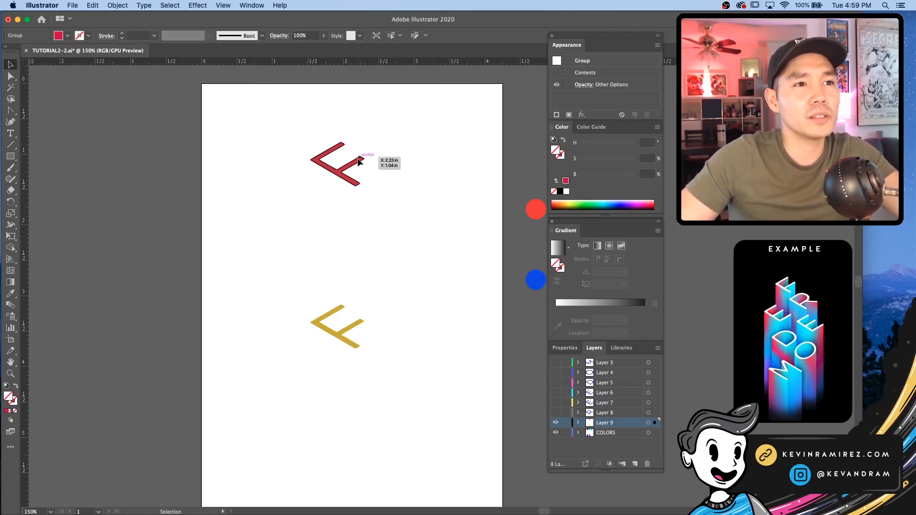
scroll(284, 191, "right", 5)
scroll(313, 212, "up", 2)
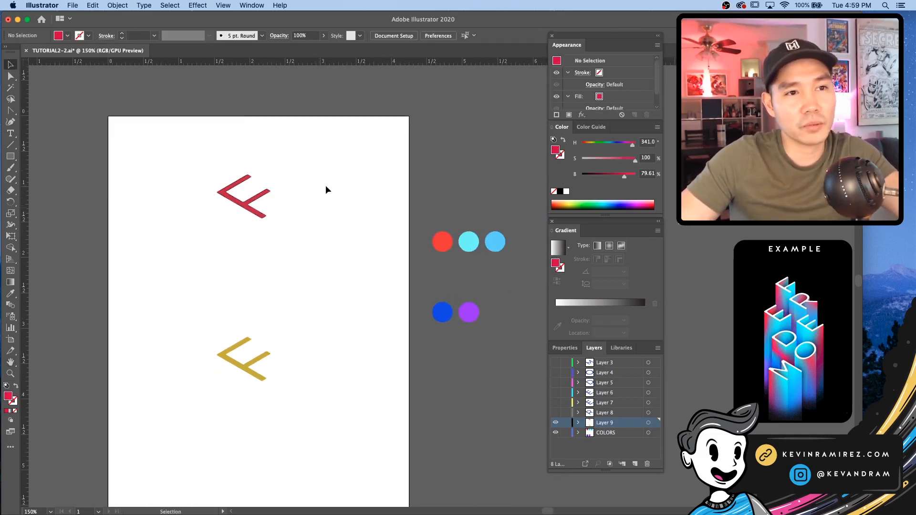
left_click(264, 204)
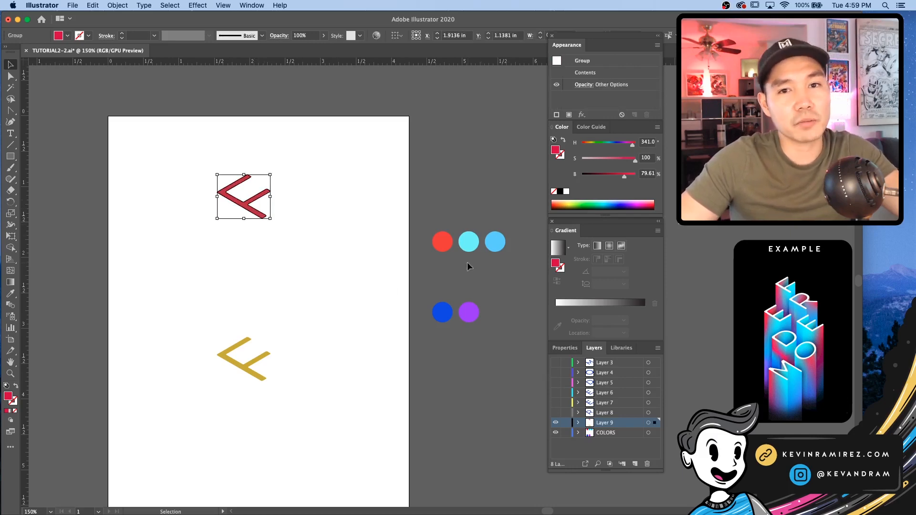
left_click_drag(508, 258, 500, 210)
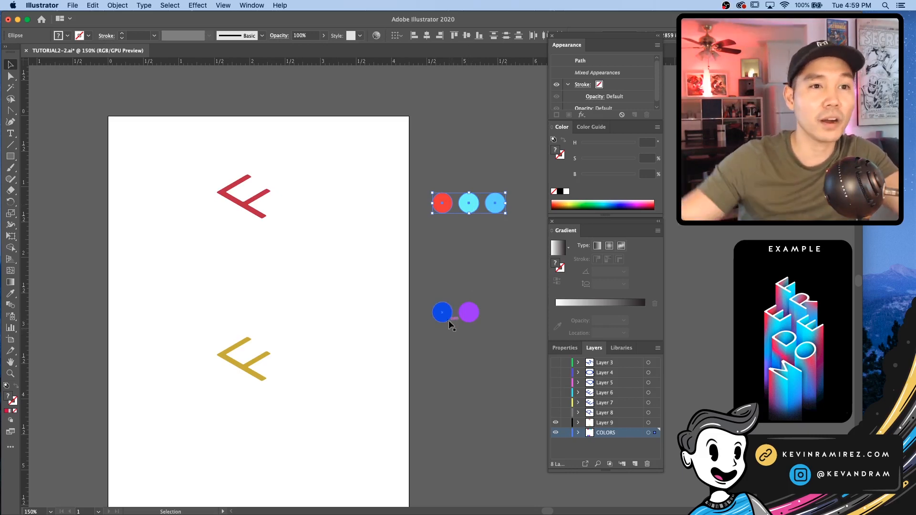
Move both F letters horizontally across the artboard so they sit closer to the sample color circles
left_click(445, 260)
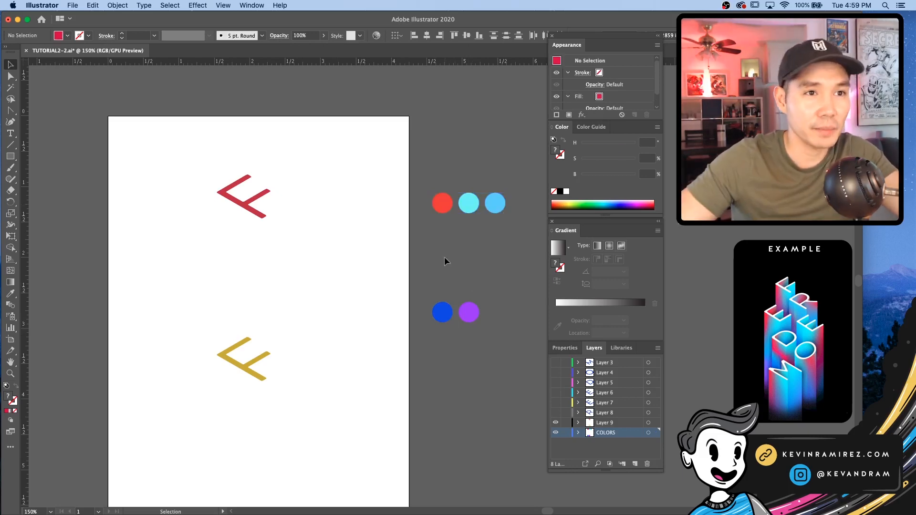
left_click(263, 200)
key("super+equal")
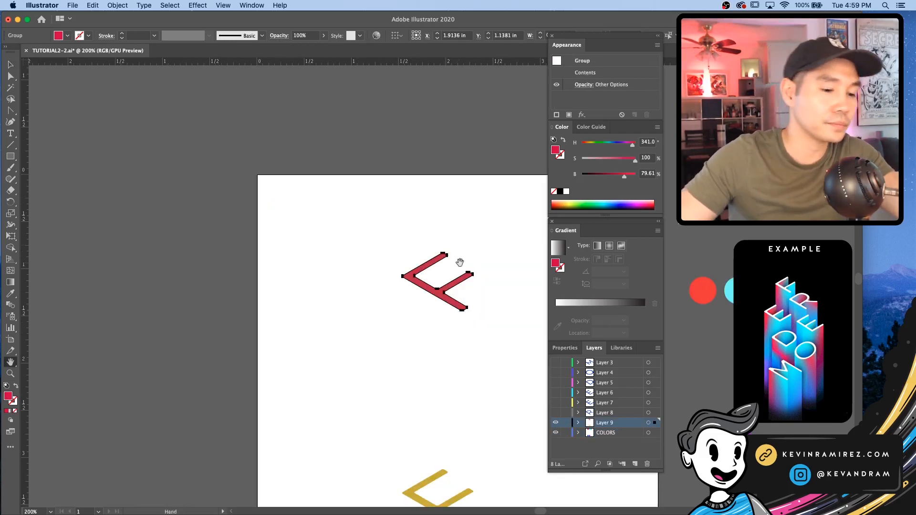
left_click_drag(459, 263, 273, 173)
left_click_drag(180, 141, 317, 485)
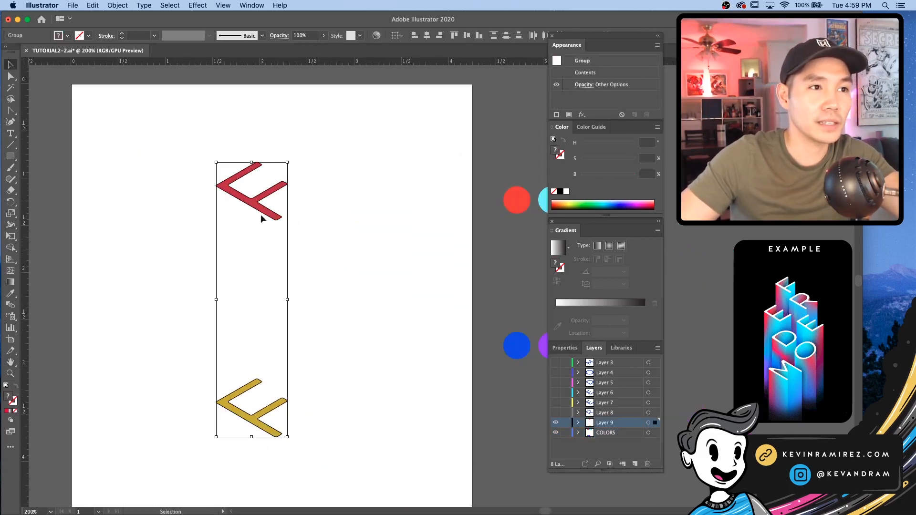
left_click_drag(262, 219, 390, 221)
left_click_drag(481, 149, 369, 154)
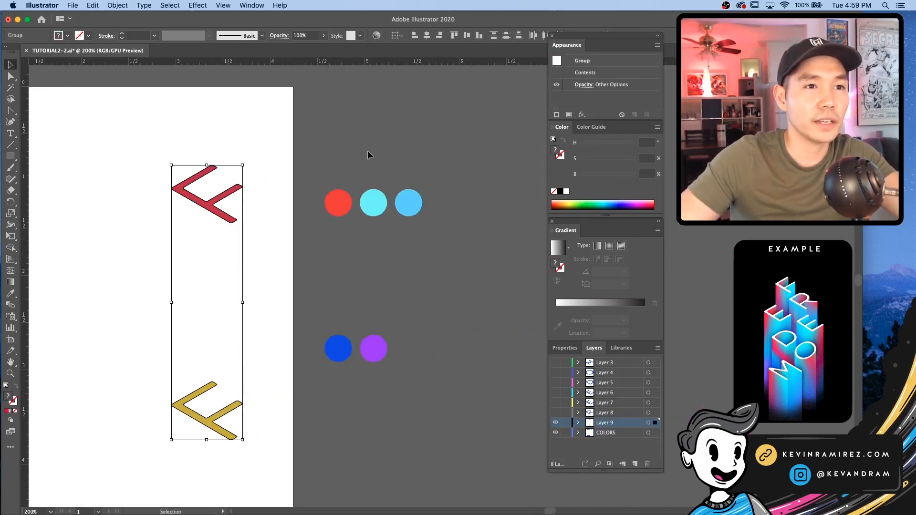
left_click(368, 154)
Apply a linear gradient to the upper F and sample the red circle into its starting color stop
left_click(209, 198)
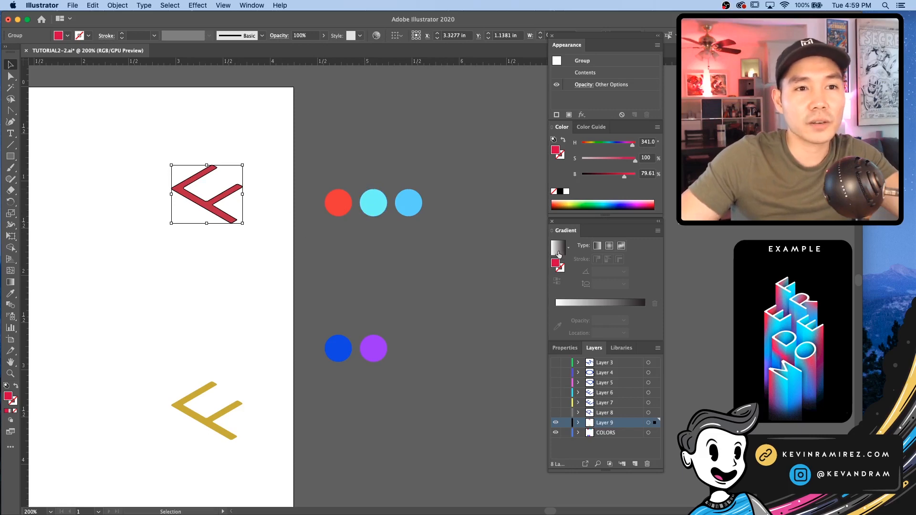
left_click(558, 249)
left_click(556, 321)
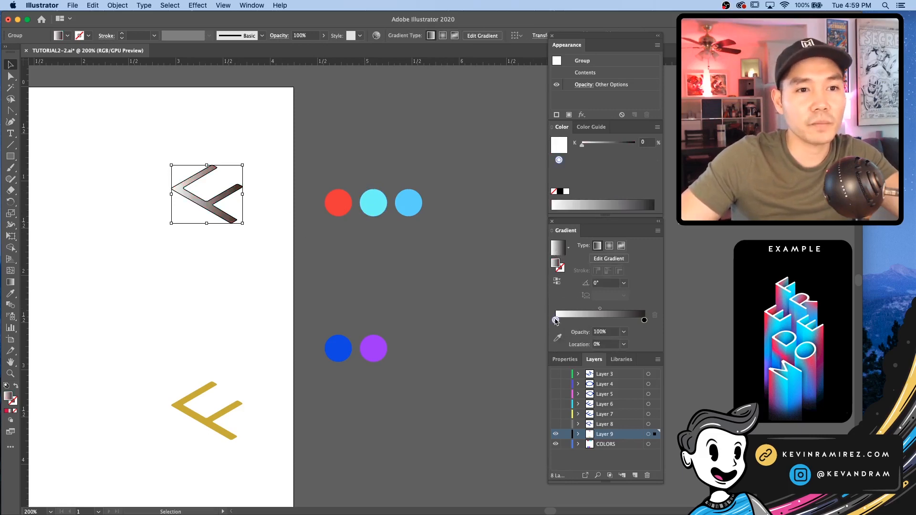
key("i")
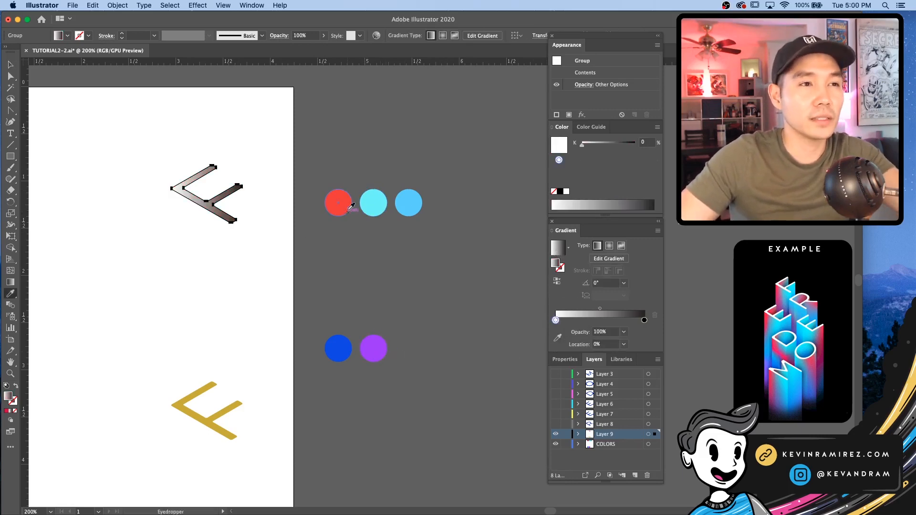
left_click(340, 199)
key("super+z")
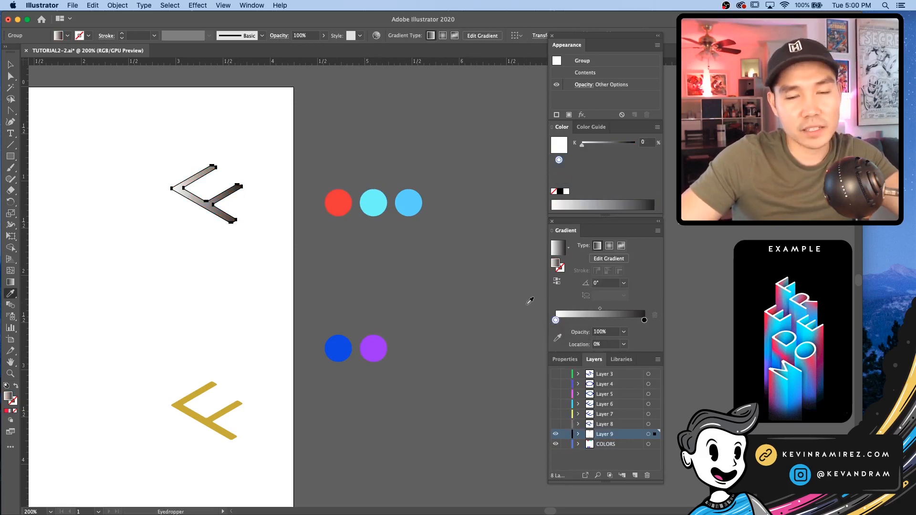
left_click(337, 199, "shift")
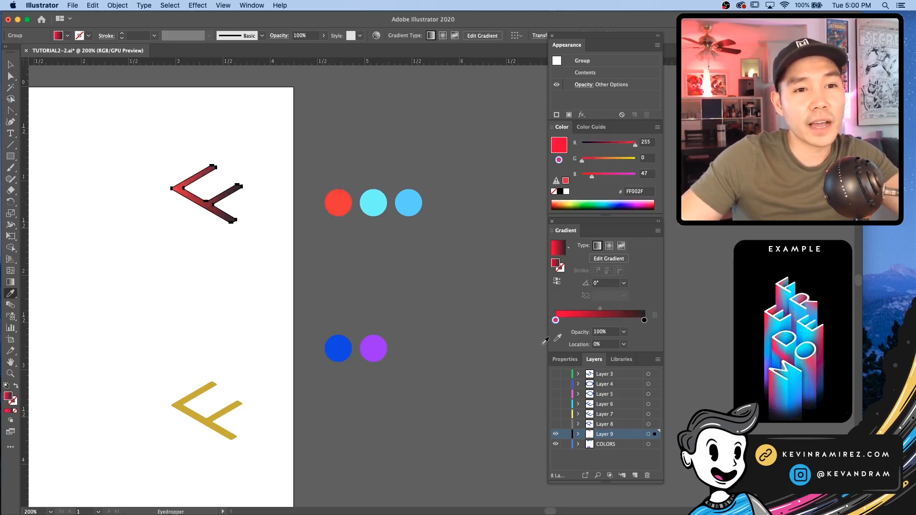
Give the upper F's gradient a cyan stop at 51.97% and a light blue end stop sampled from the circles
left_click(602, 321)
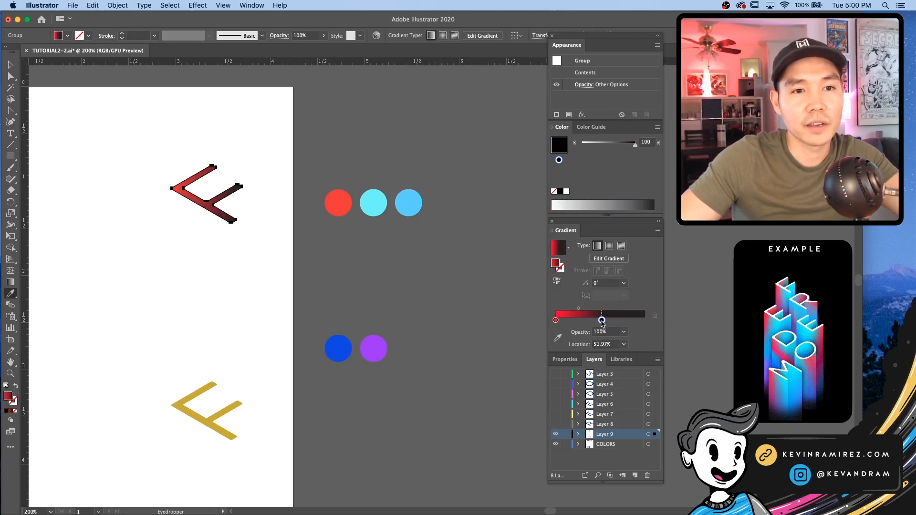
left_click(376, 202, "shift")
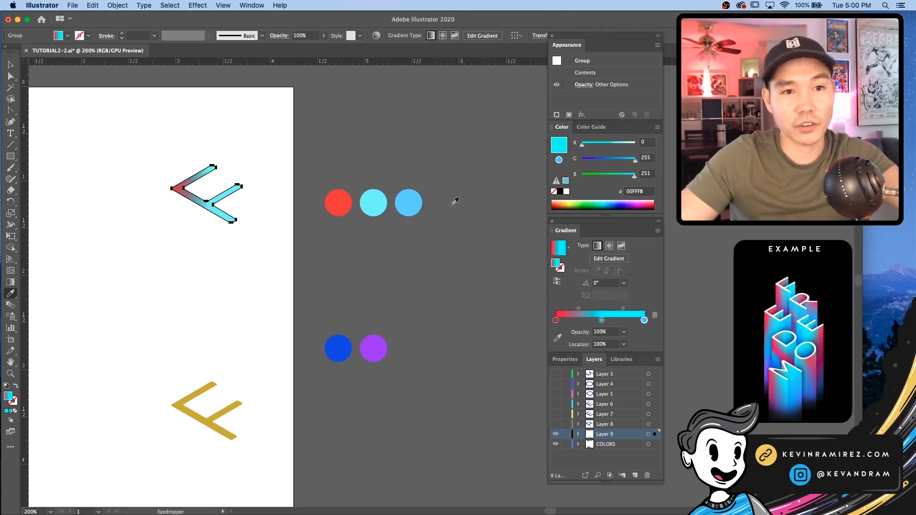
left_click(410, 208, "shift")
key("v")
left_click(249, 184)
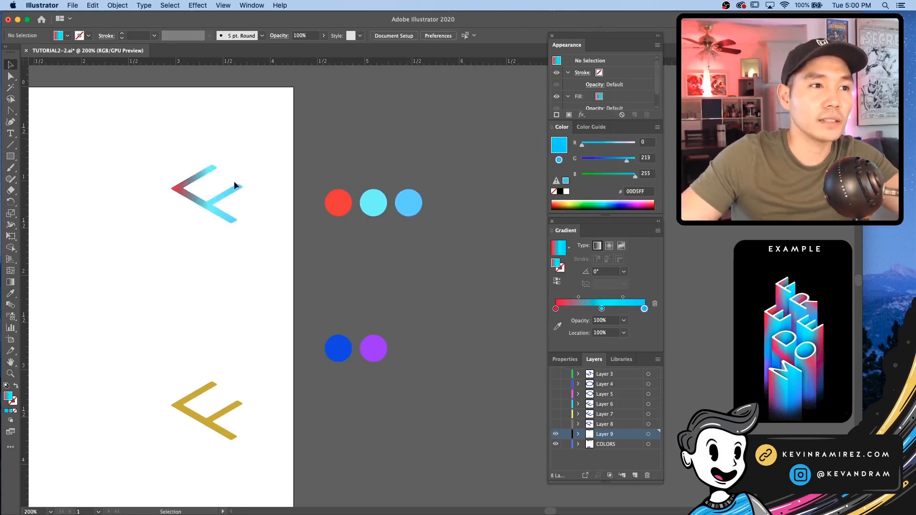
Apply the same red-to-blue gradient to the lower golden F and remove its middle cyan stop
key("space")
left_click_drag(250, 343, 264, 253)
left_click(249, 319)
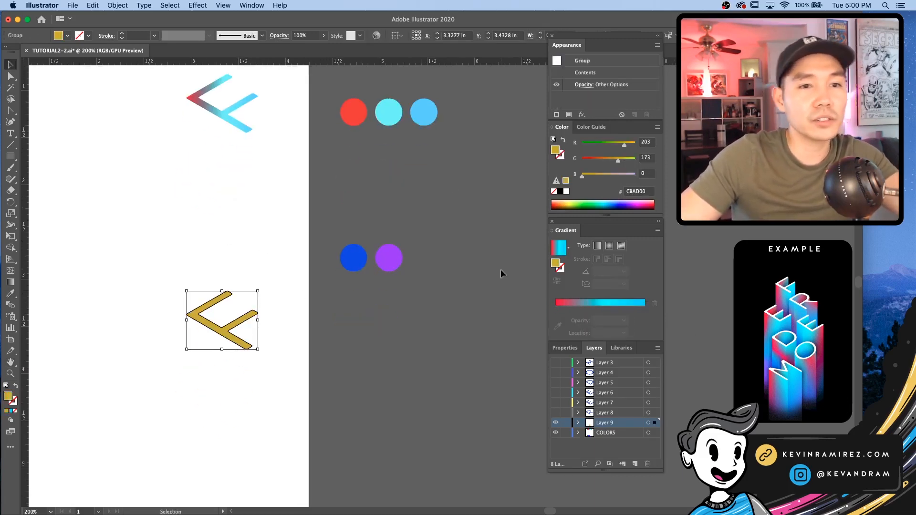
left_click(570, 248)
left_click(570, 230)
left_click(560, 244)
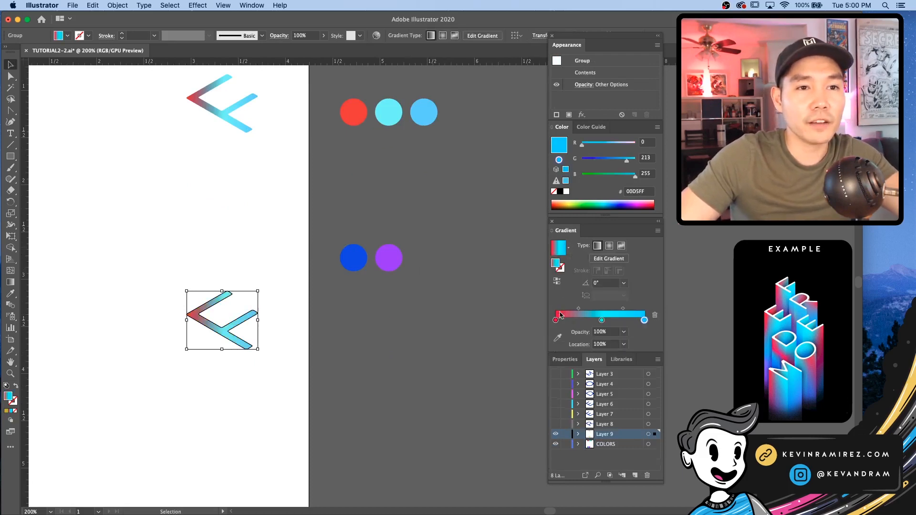
left_click_drag(601, 320, 603, 352)
Recolor the lower F's gradient with the dark blue sample at the start stop and purple at the end stop
left_click(555, 320)
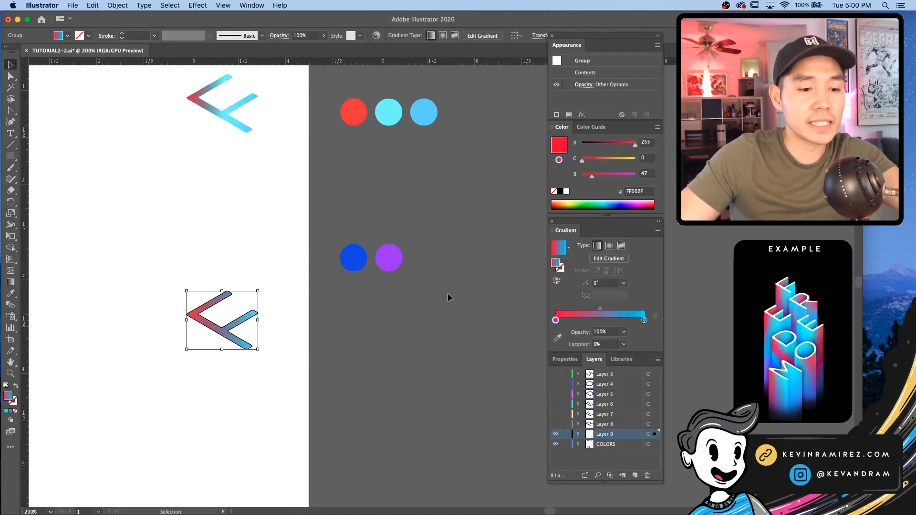
key("i")
left_click(353, 254, "shift")
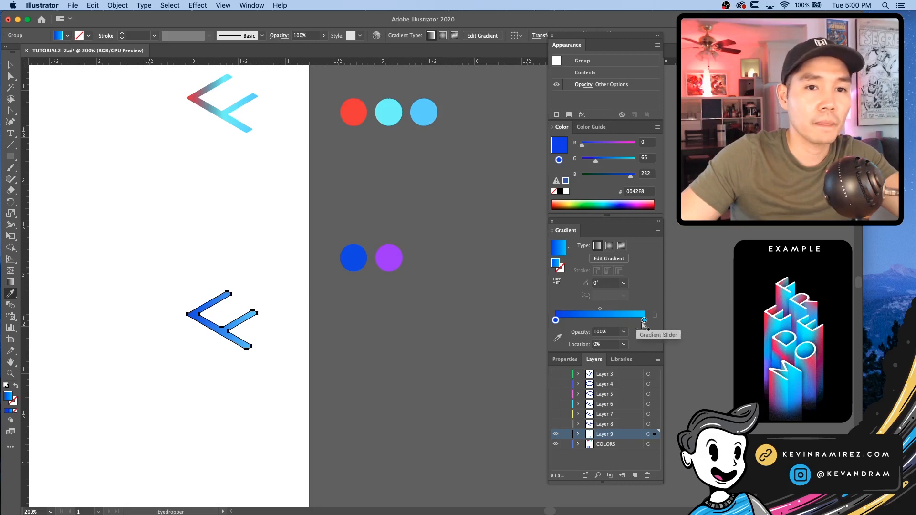
left_click(644, 320)
left_click(384, 258, "shift")
key("v")
right_click(464, 366)
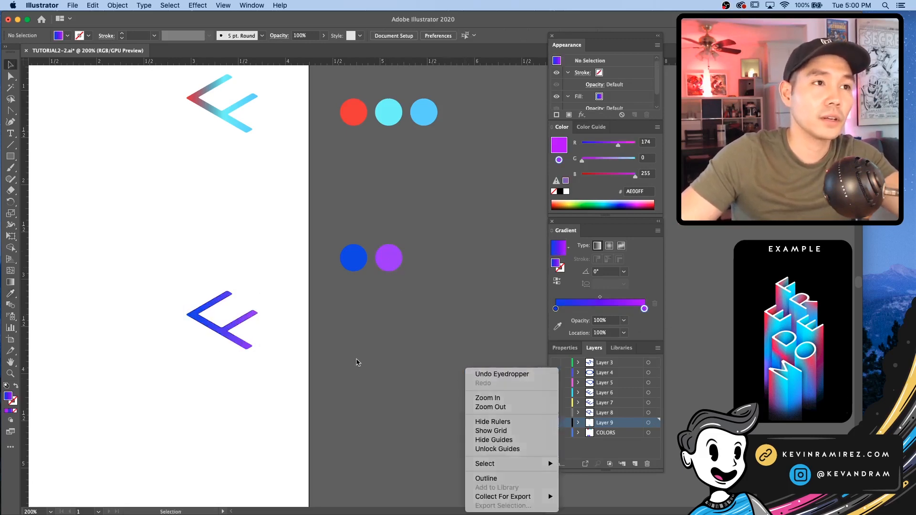
left_click(358, 362)
Set the blend options to Specified Steps spacing with nothing selected
key("space")
left_click_drag(255, 245, 348, 314)
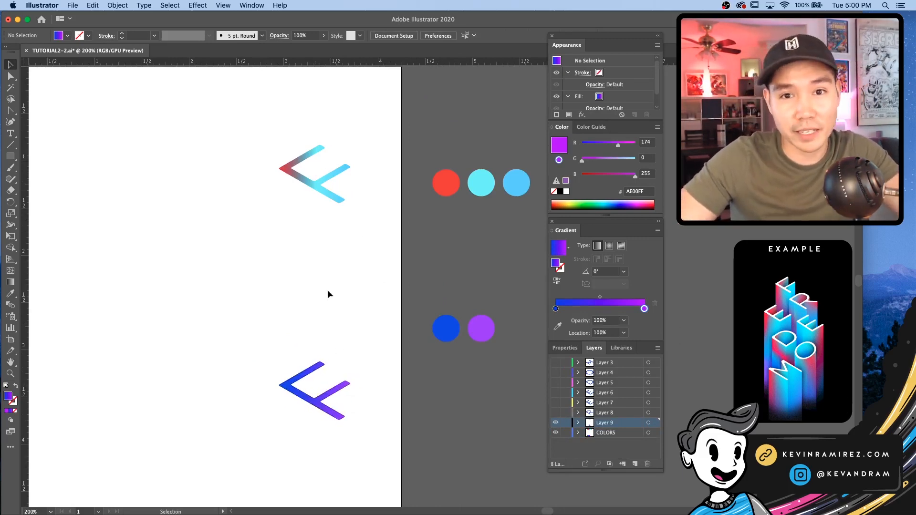
scroll(213, 237, "up", 2)
scroll(213, 237, "left", 2)
left_click_drag(281, 138, 422, 470)
left_click(408, 371)
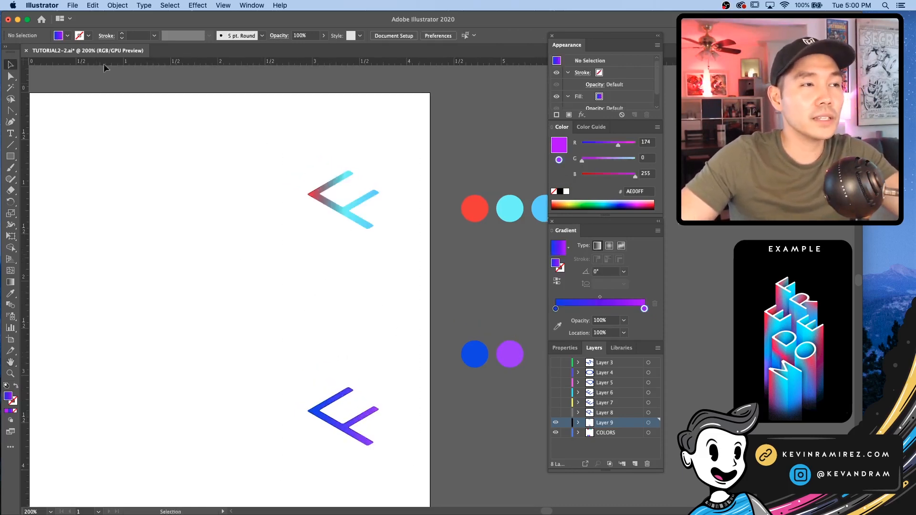
left_click(117, 5)
mouse_move(154, 246)
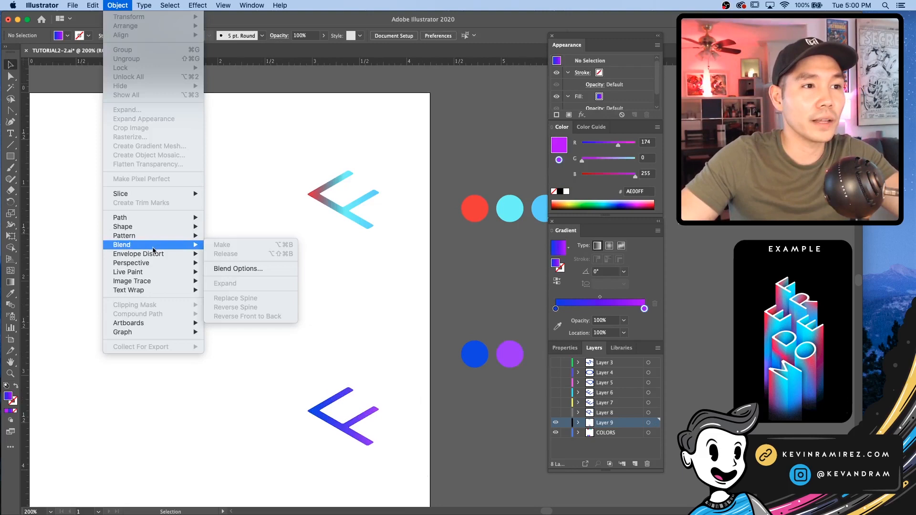
left_click(255, 273)
left_click(595, 167)
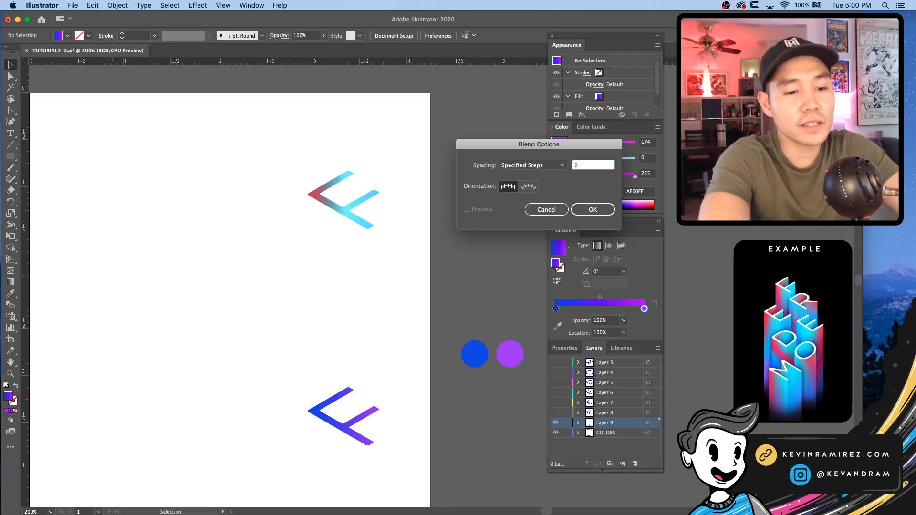
key("Return")
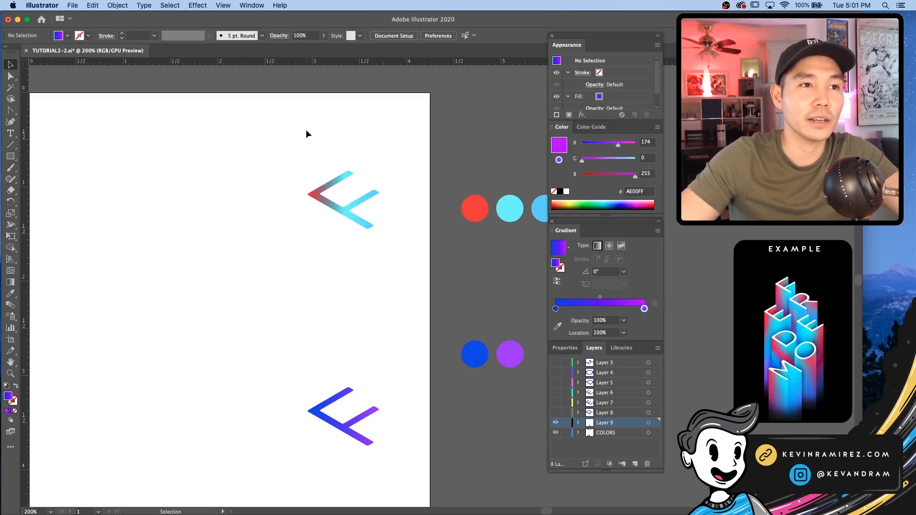
Bring the upper red-and-cyan F to the front of the stacking order and deselect it
left_click_drag(307, 130, 382, 462)
left_click(429, 242)
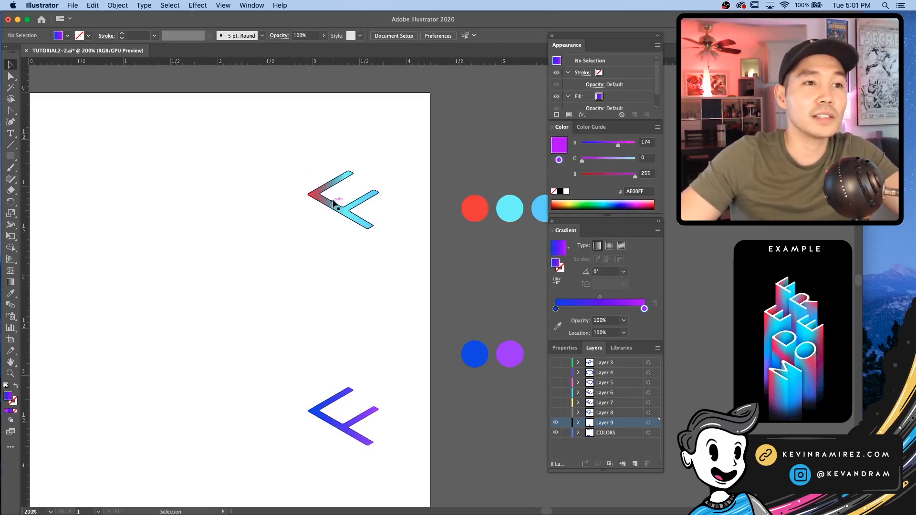
left_click(336, 206)
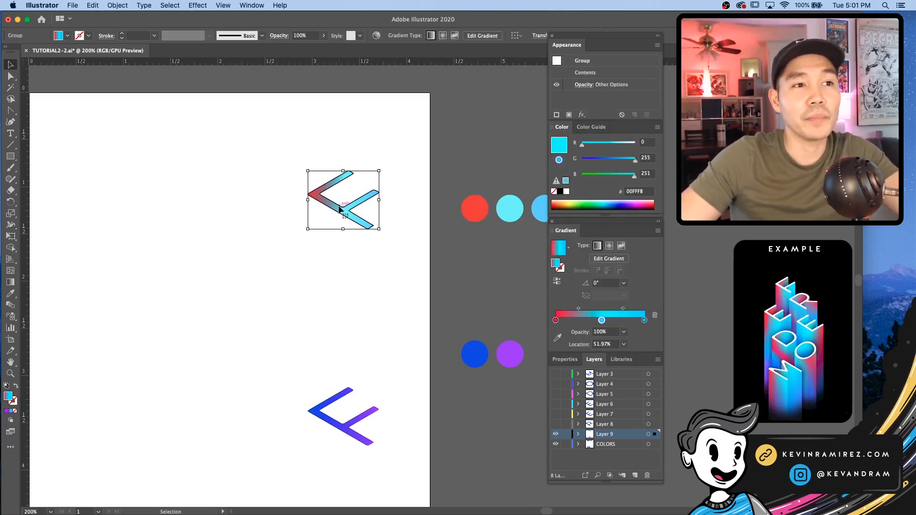
left_click(119, 4)
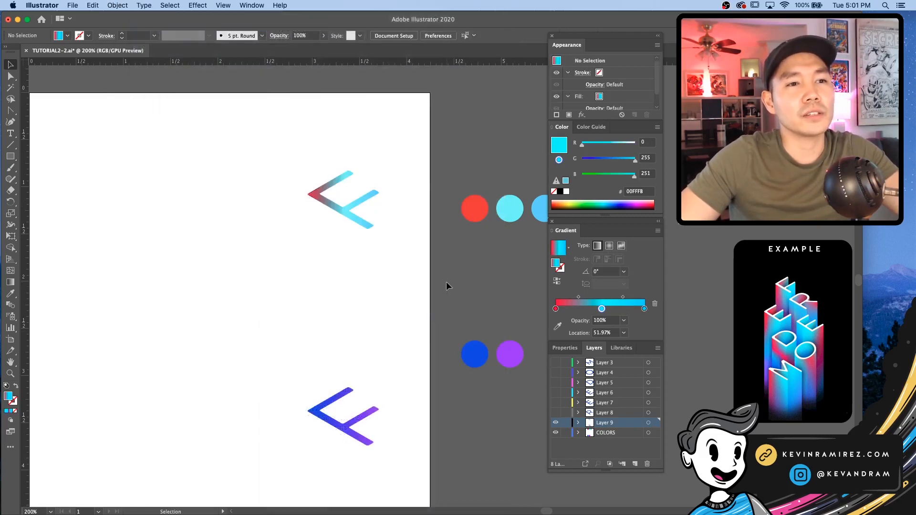
left_click_drag(436, 285, 297, 122)
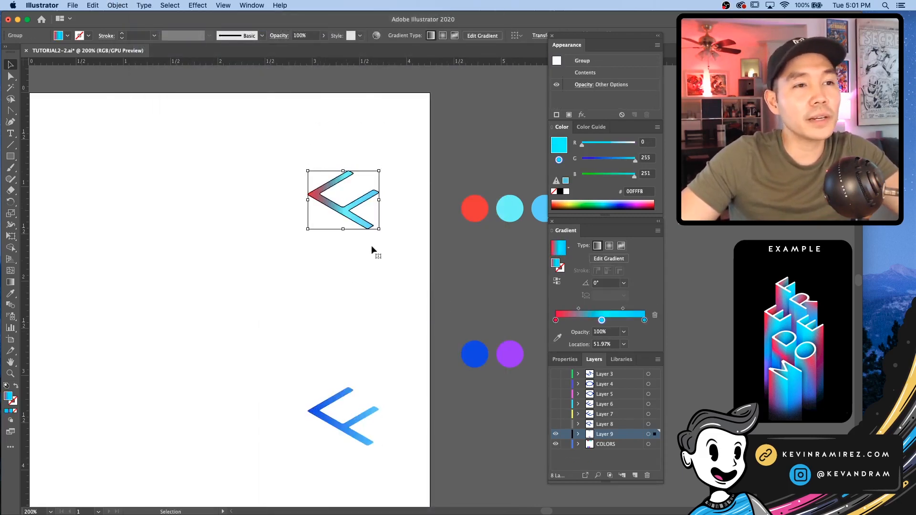
left_click(117, 4)
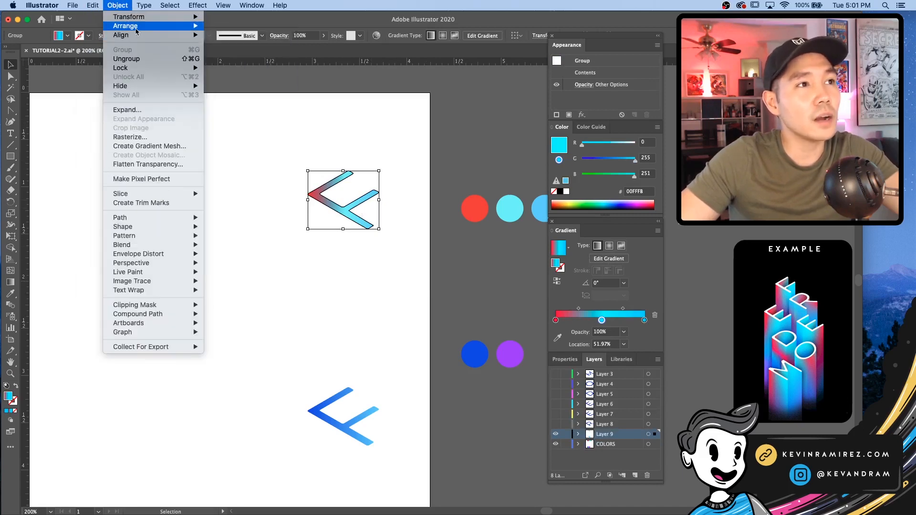
mouse_move(182, 26)
left_click(255, 30)
left_click(377, 143)
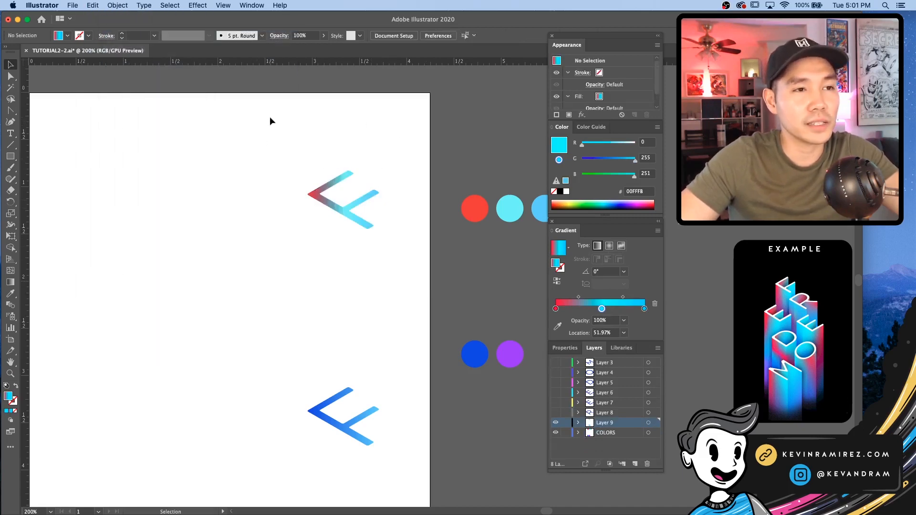
Sample the purple circle into the end stop of the lower F's gradient again and deselect it
left_click_drag(270, 116, 380, 466)
left_click(305, 299)
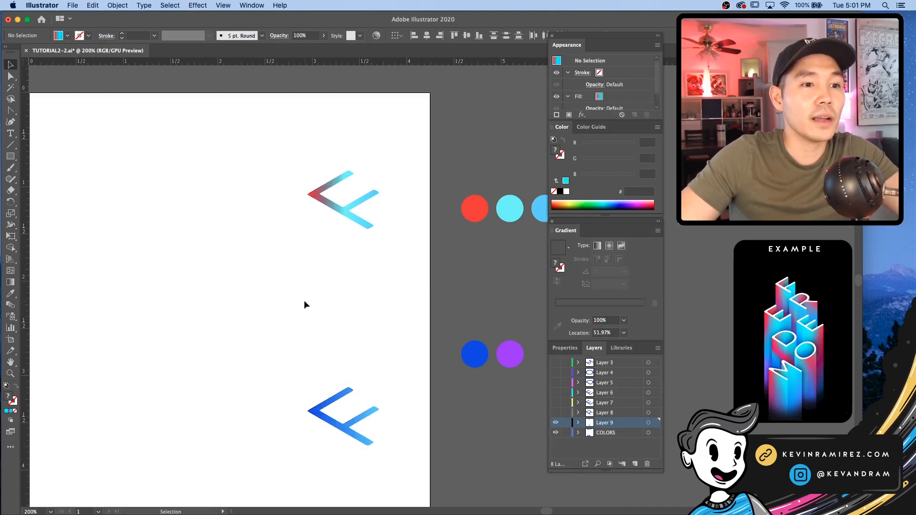
left_click(377, 414)
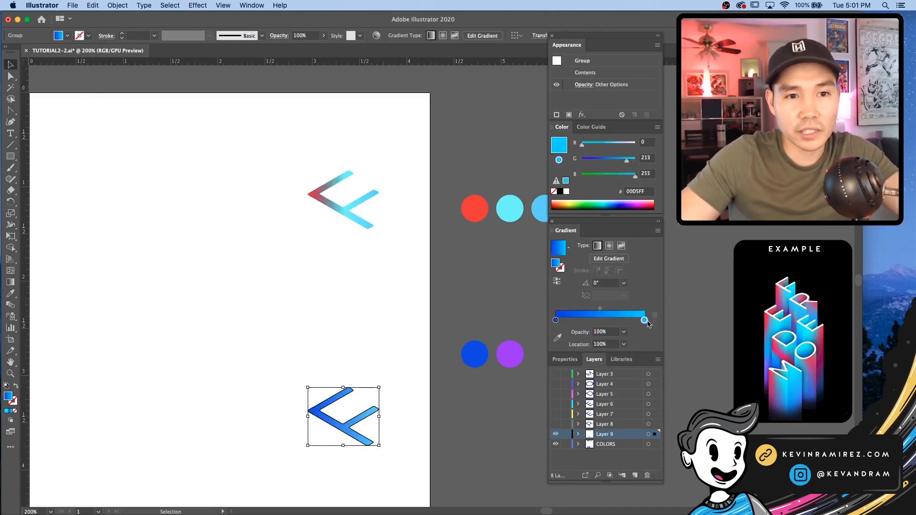
key("i")
left_click(508, 356, "shift")
key("v")
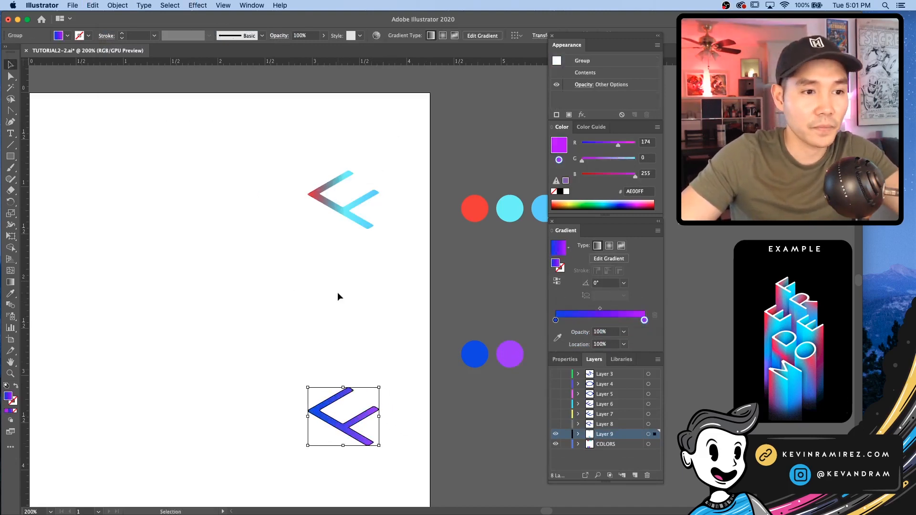
left_click(287, 271)
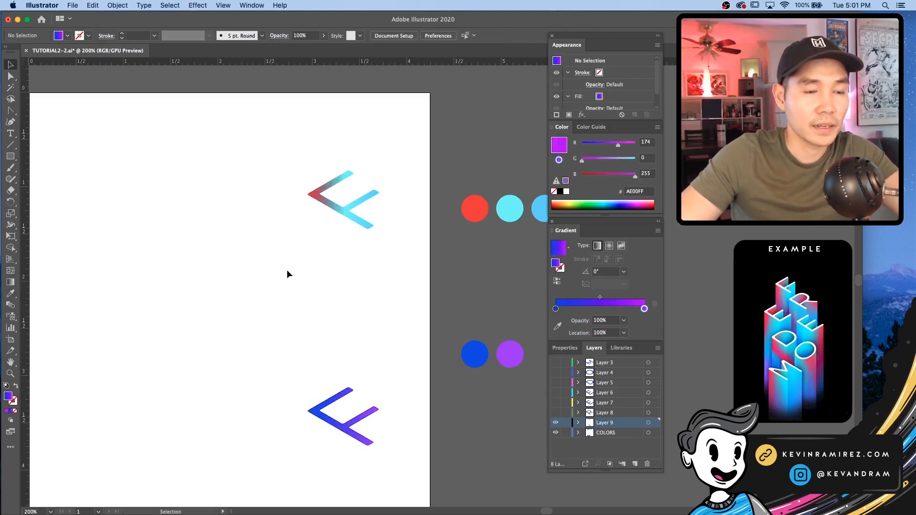
Blend the upper red-and-cyan F with the lower blue-and-purple F and deselect the result
left_click(372, 418)
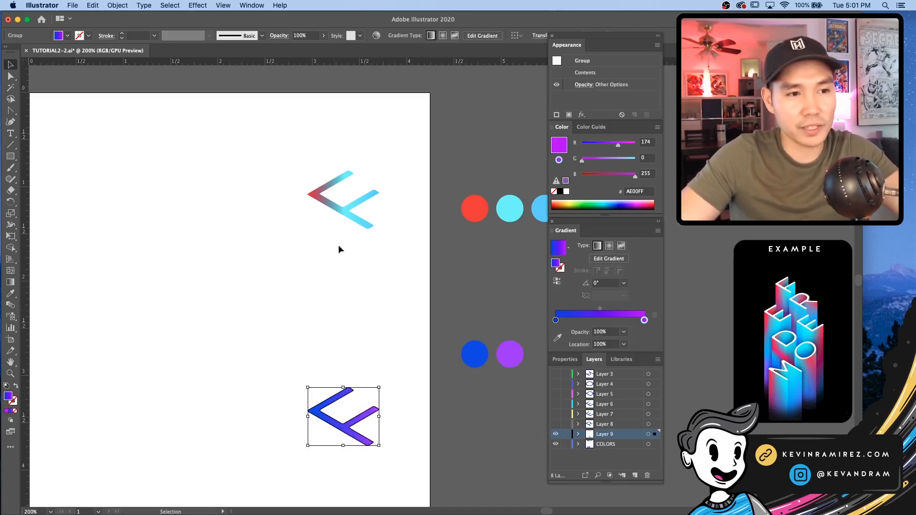
left_click_drag(292, 143, 411, 505)
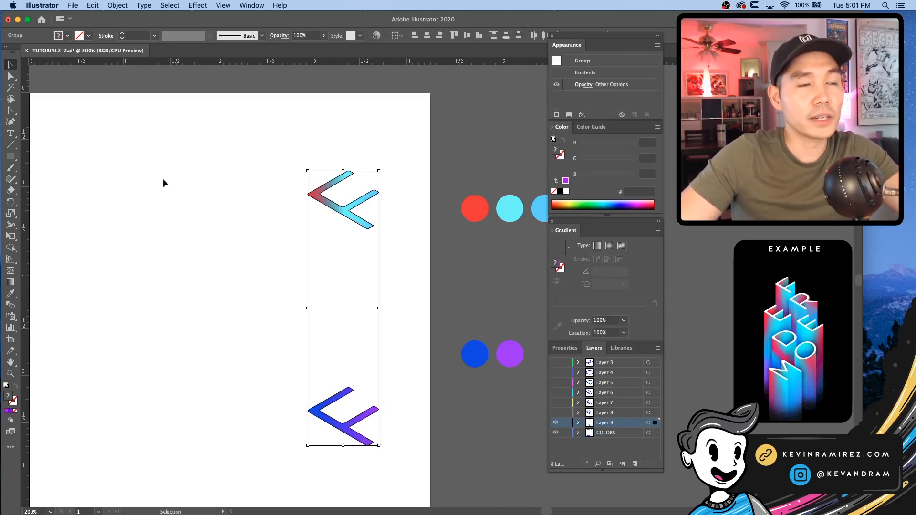
left_click(117, 5)
key("Escape")
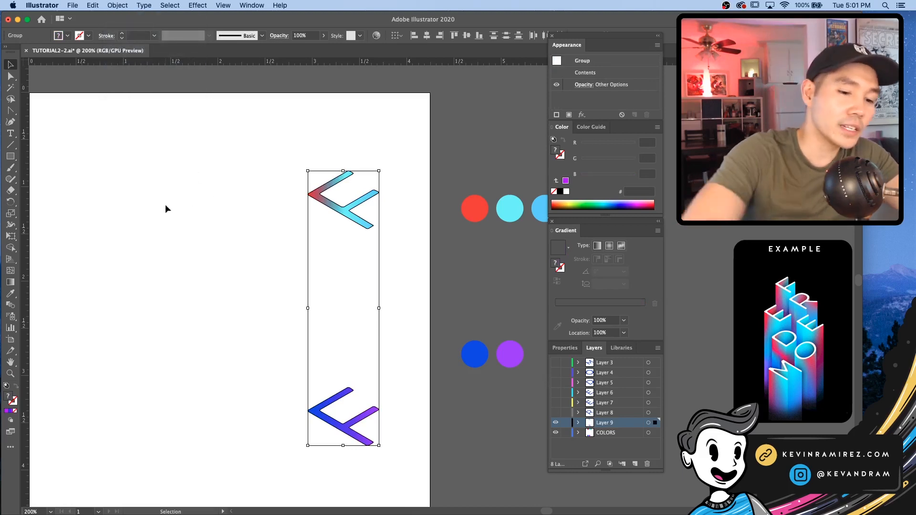
left_click(117, 5)
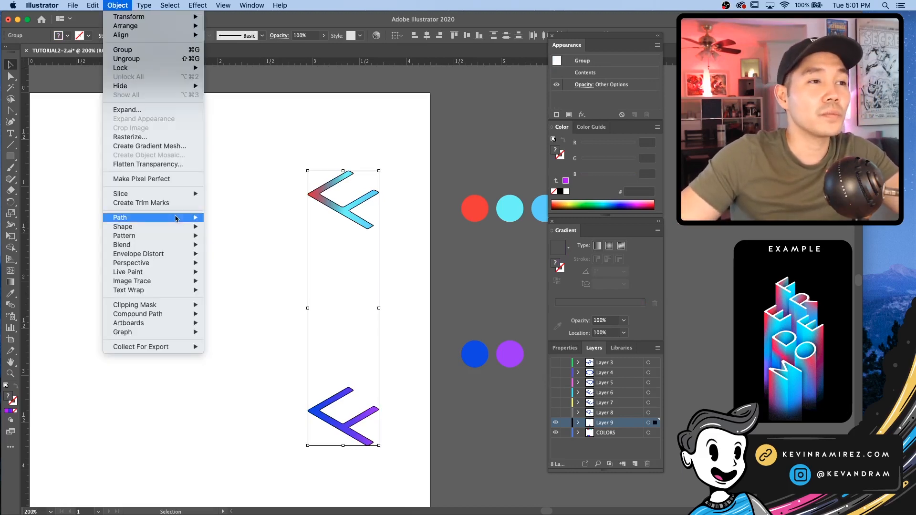
mouse_move(178, 245)
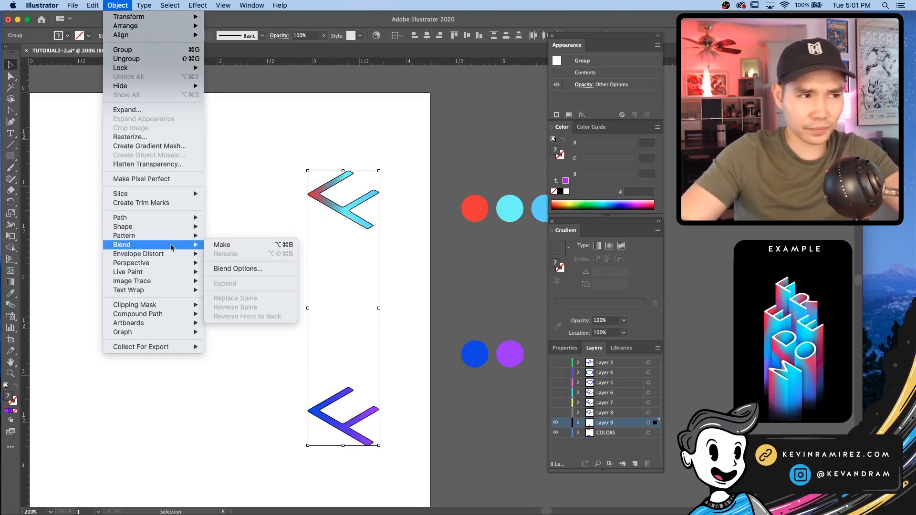
left_click(268, 176)
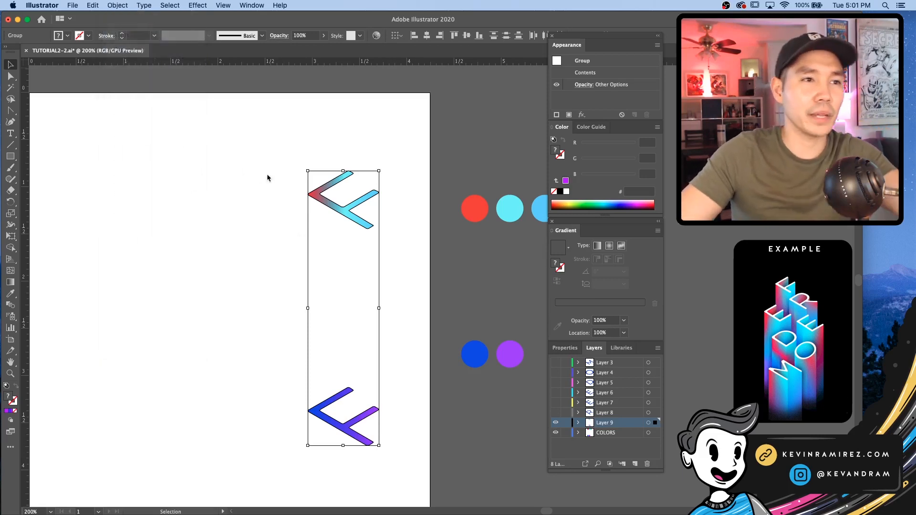
key("v")
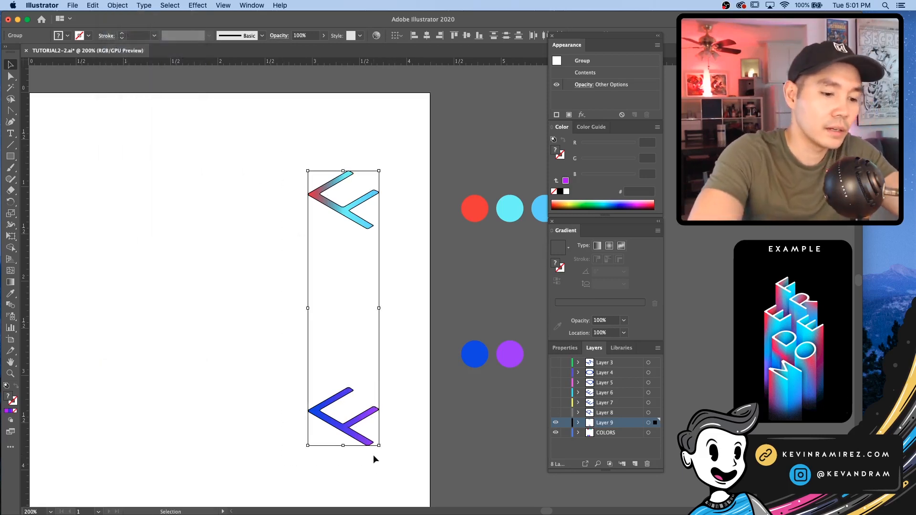
key("super+alt+b")
left_click(264, 329)
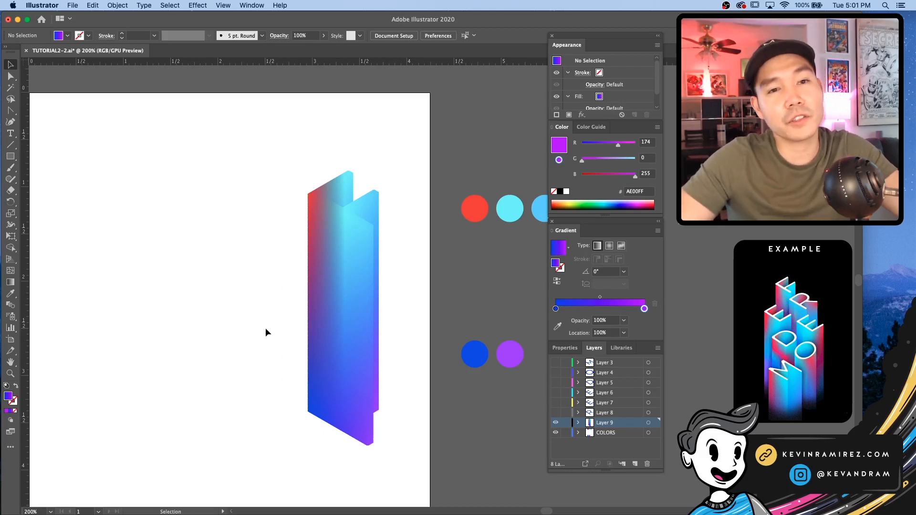
left_click(377, 199)
left_click(427, 185)
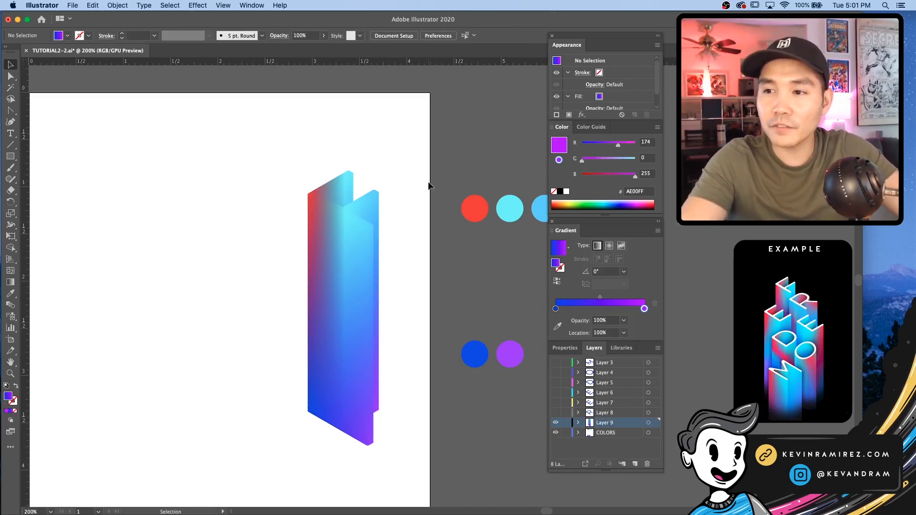
Undo the blend between the two F copies and deselect them
key("super+z")
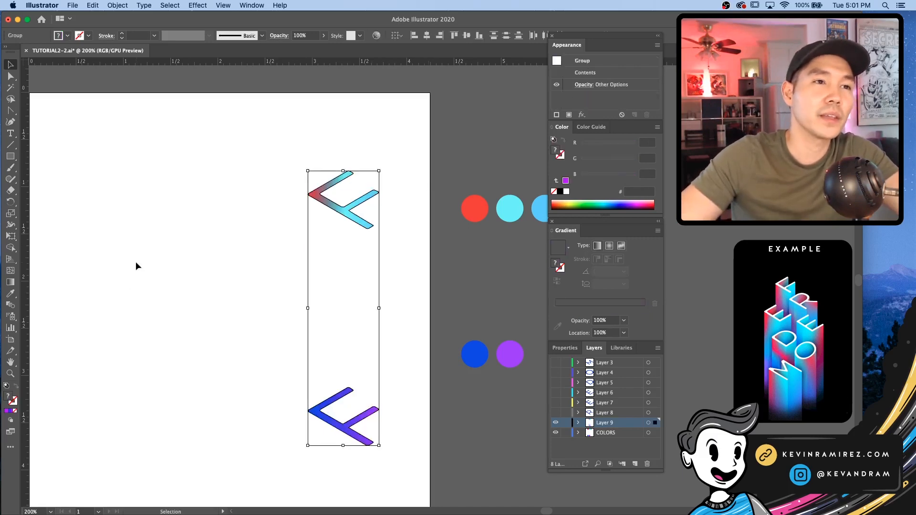
left_click(136, 263)
right_click(149, 254)
left_click(137, 221)
Add a new layer, move it beneath the COLORS layer and name it BACKGROUND
key("space")
left_click_drag(225, 333, 251, 273)
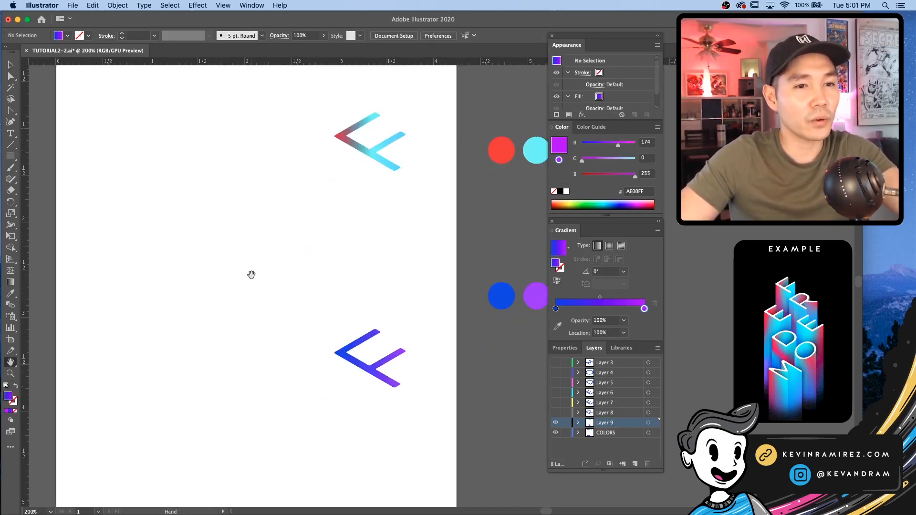
key("super+minus")
left_click_drag(430, 343, 413, 288)
left_click(623, 440)
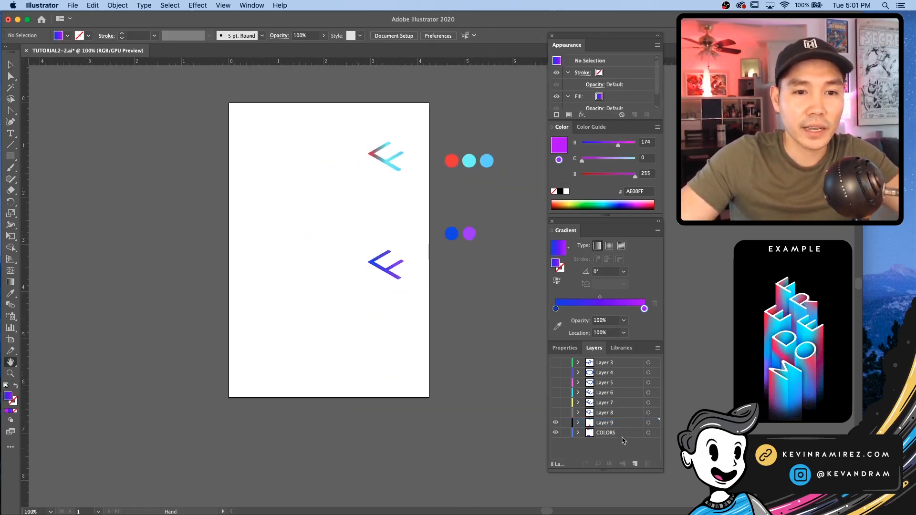
left_click(633, 464)
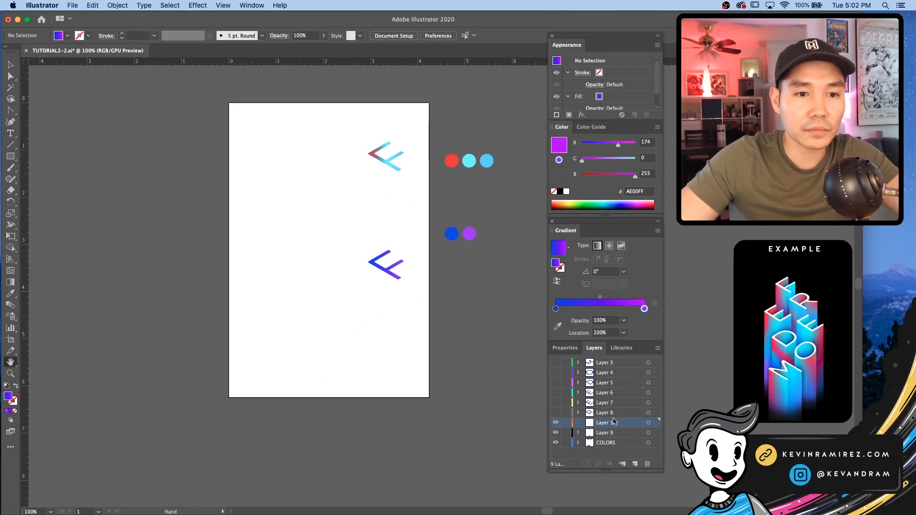
left_click_drag(614, 421, 605, 451)
double_click(607, 442)
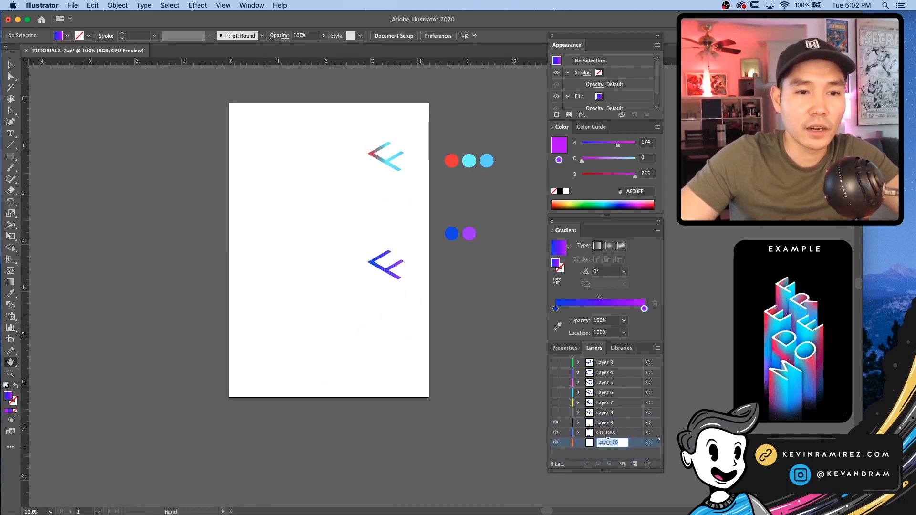
type("BACKGROU")
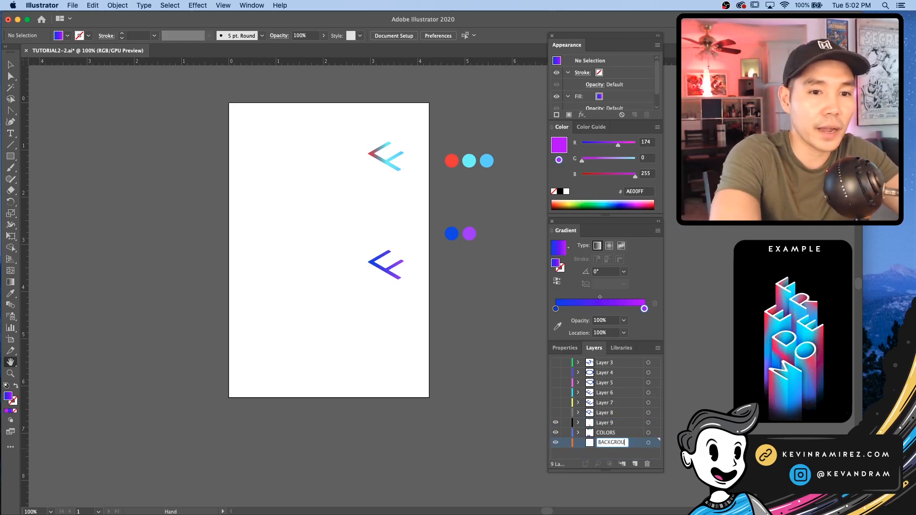
type("ND")
key("Return")
Cover the artboard with a 4.25 by 6.25 in black-filled rectangle on the BACKGROUND layer and lock that layer
left_click(10, 156)
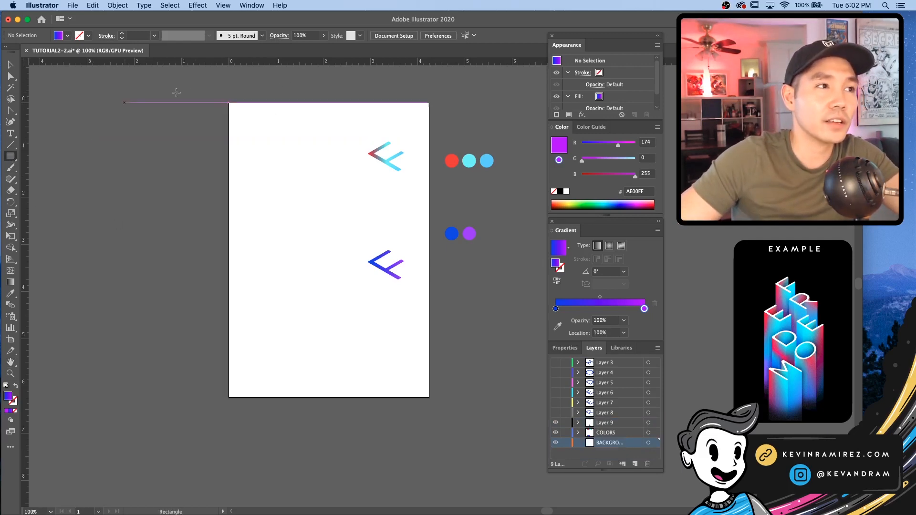
left_click_drag(229, 102, 430, 397)
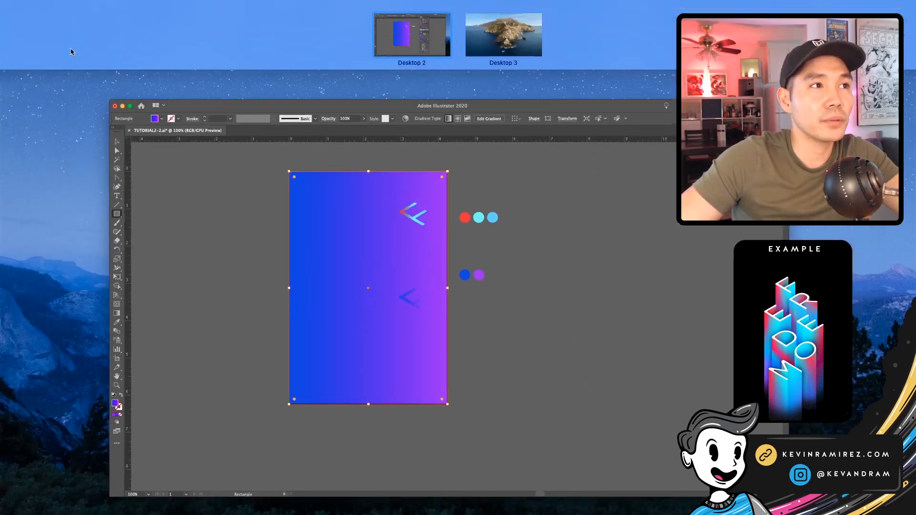
left_click(72, 51)
left_click(67, 36)
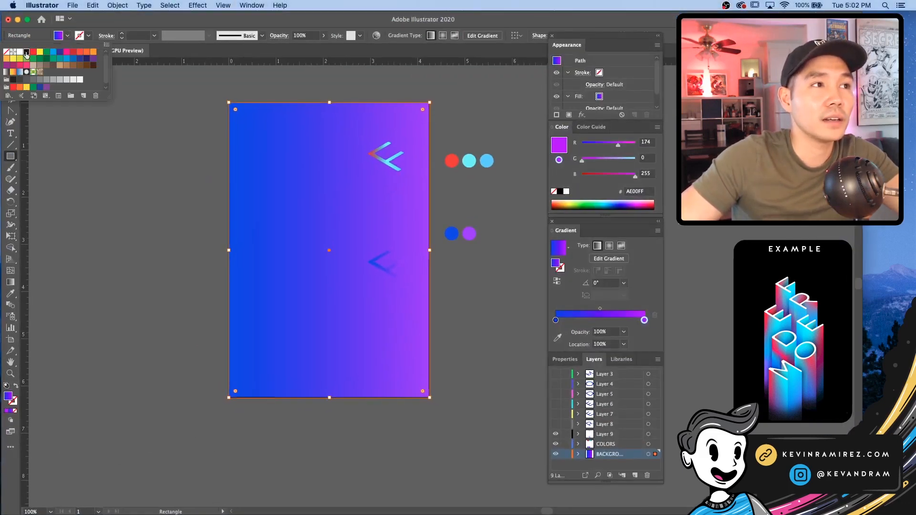
left_click(26, 53)
left_click(275, 256)
key("Escape")
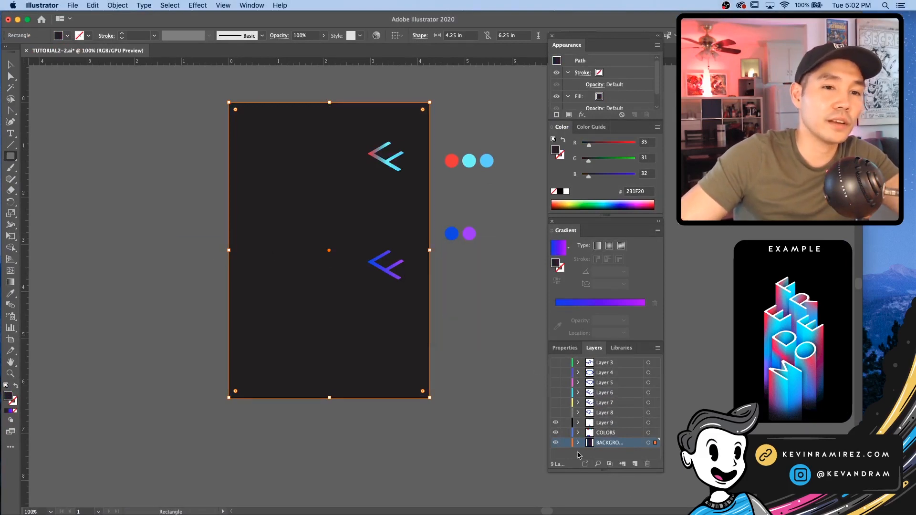
left_click(566, 443)
key("v")
scroll(474, 421, "up", 4)
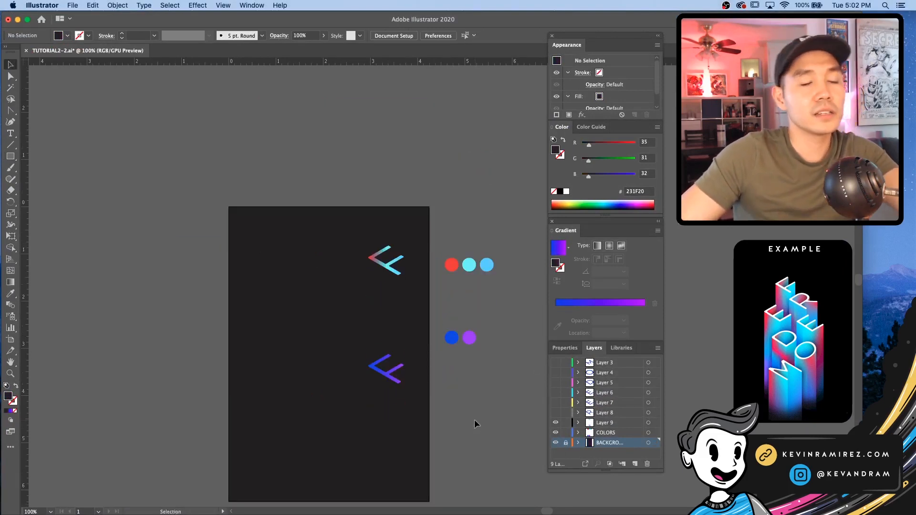
key("super+equal")
key("super+equal")
left_click_drag(352, 274, 384, 233)
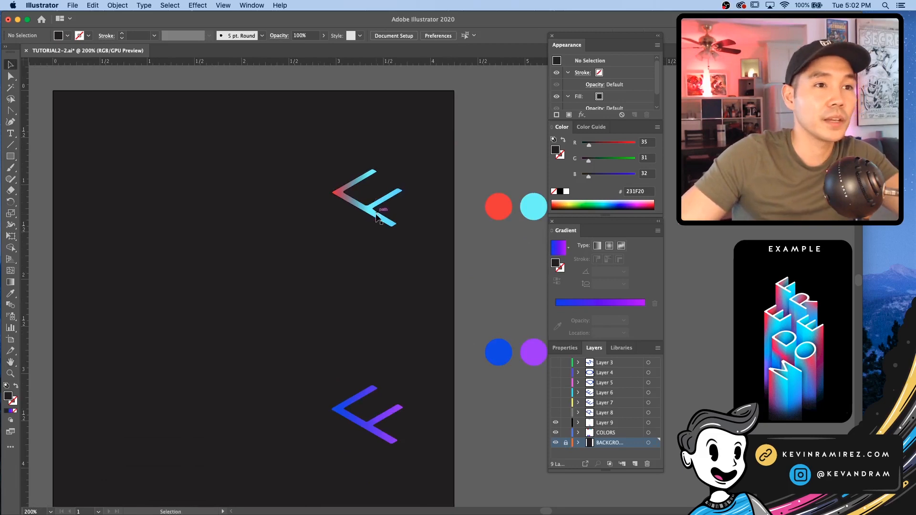
left_click(382, 216)
left_click(384, 418, "shift")
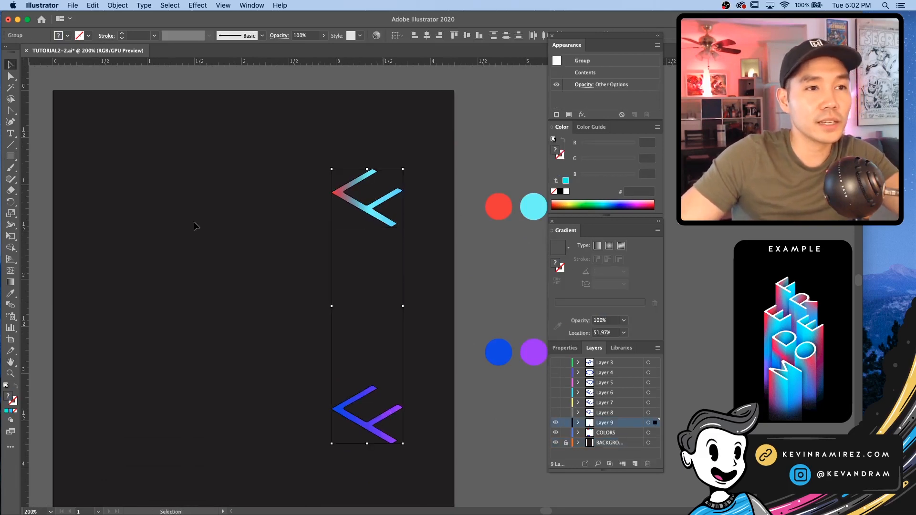
left_click(360, 206)
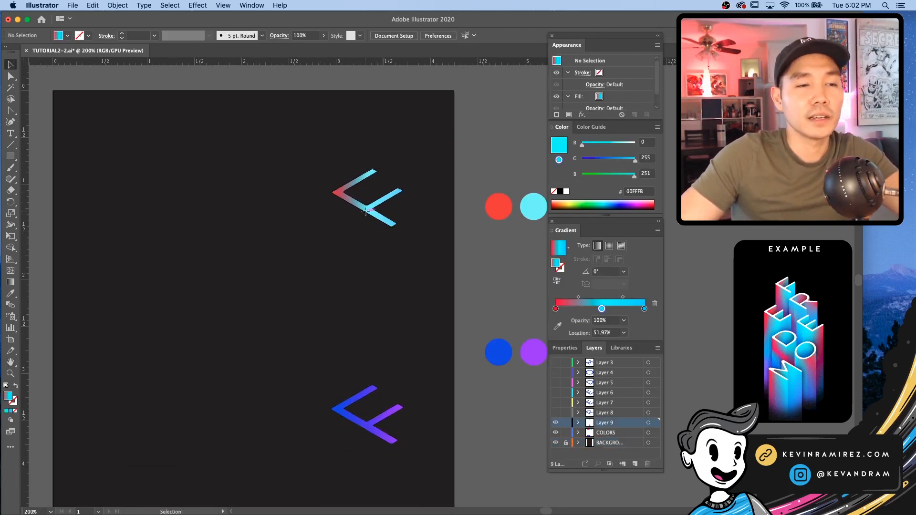
Duplicate the red-and-cyan F directly above itself, fill the copy with white and deselect it
left_click_drag(366, 209, 372, 151)
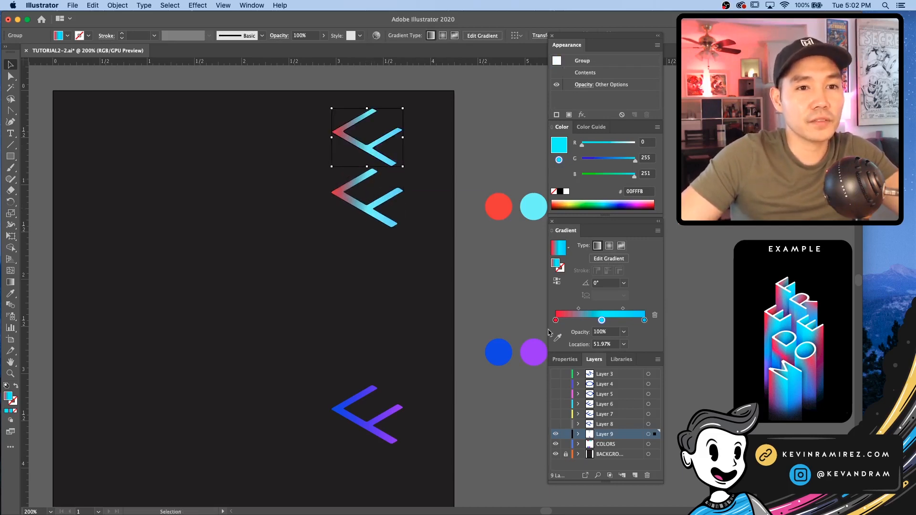
left_click(61, 35)
left_click(24, 51)
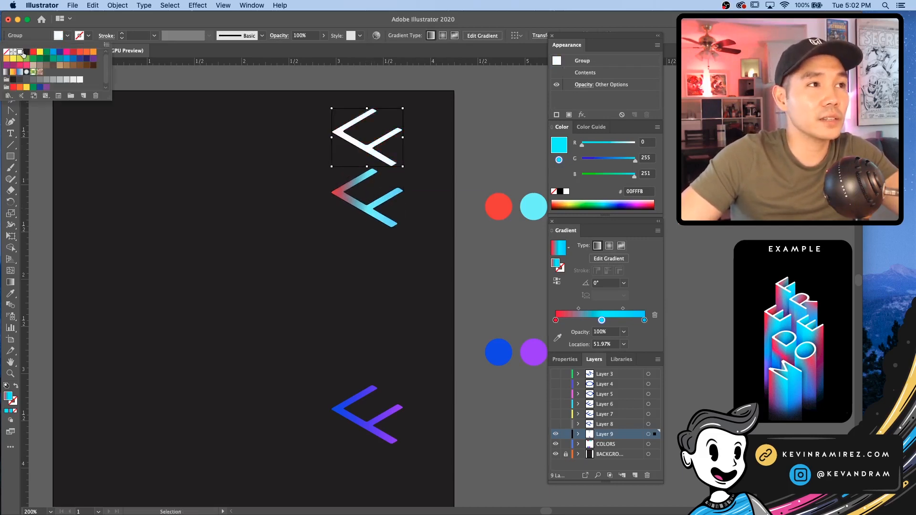
left_click(257, 254)
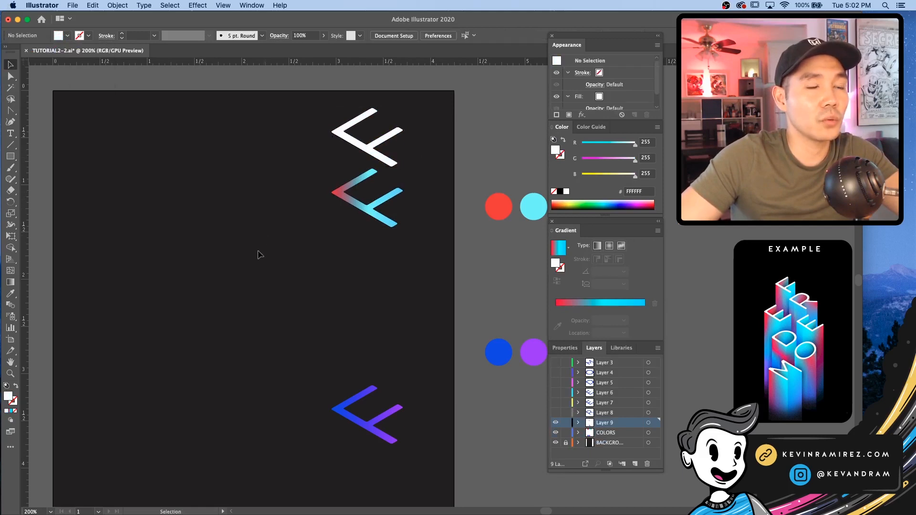
Blend the red-and-cyan F with the blue-and-purple F below it, leaving the white copy out
left_click(378, 221)
left_click(399, 413, "shift")
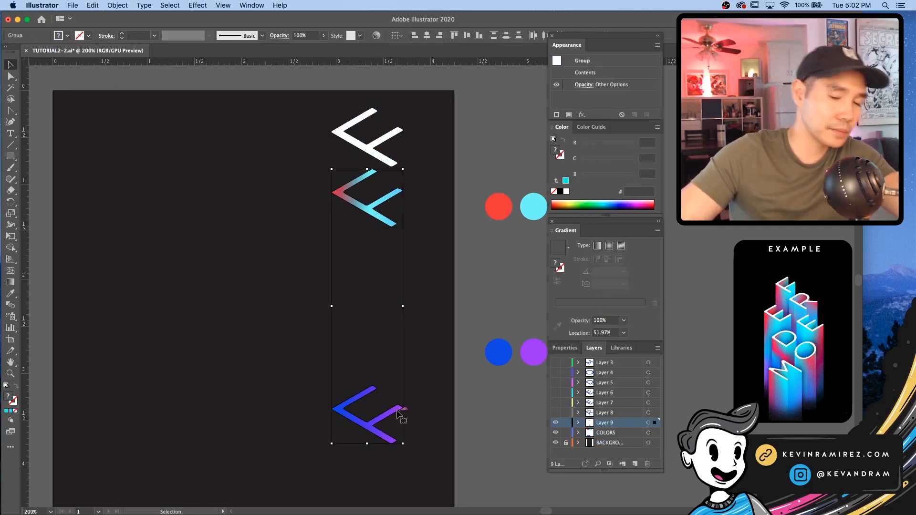
key("super+alt+b")
left_click(233, 354)
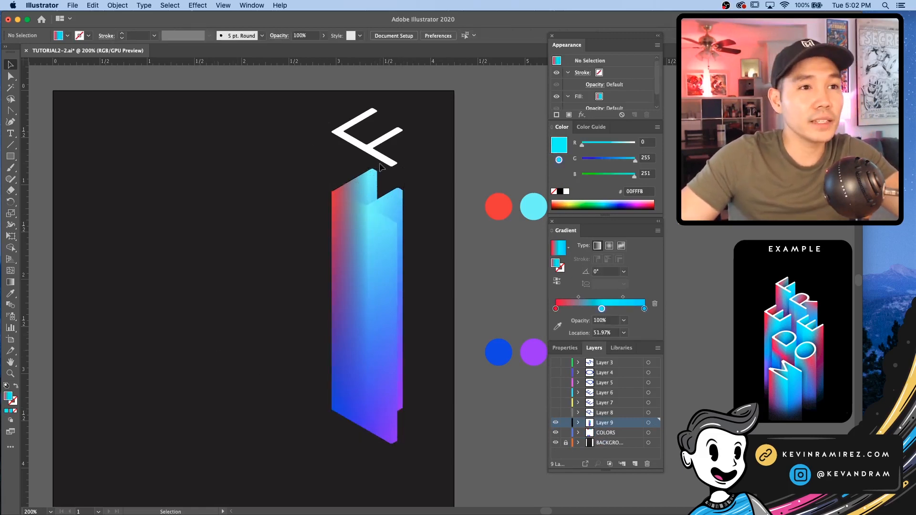
Try placing the white F over the upper end of the blended column, and undo the move
left_click_drag(380, 166, 371, 216)
left_click(429, 173)
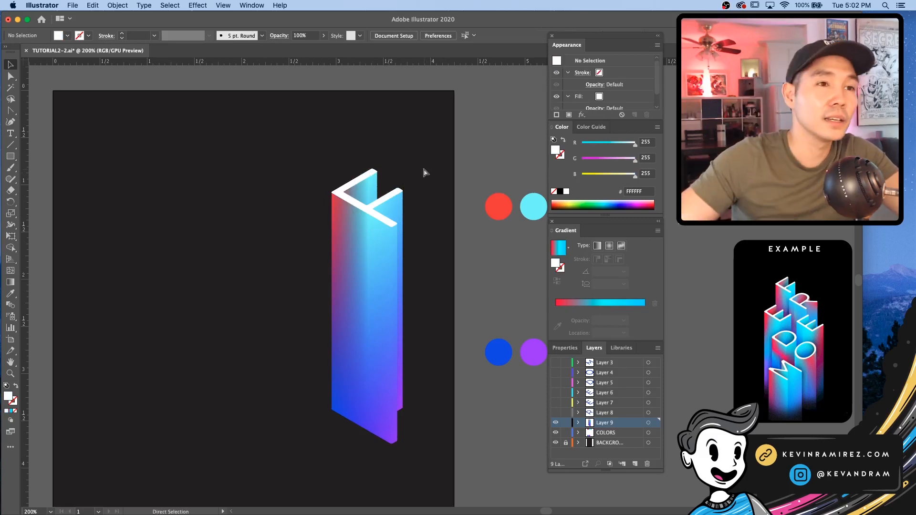
key("super+z")
left_click(449, 190)
right_click(450, 191)
left_click(430, 155)
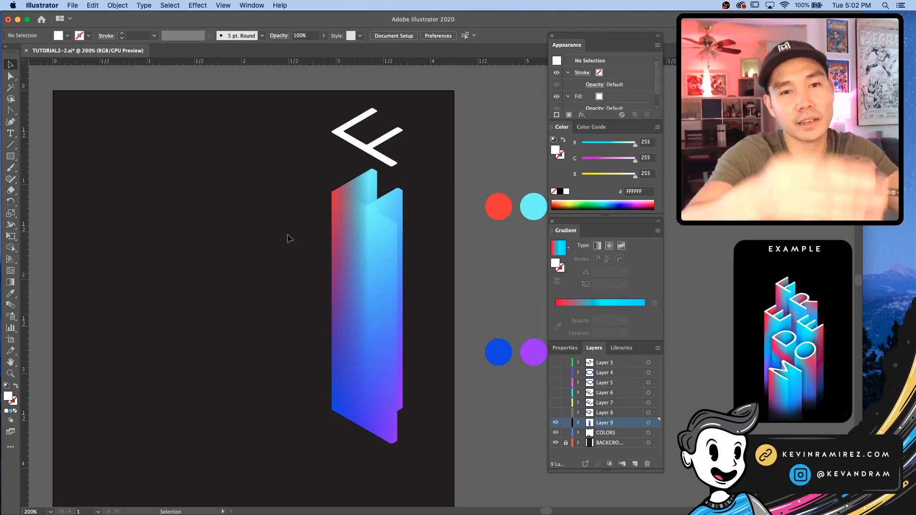
Isolate the blend and try gradient angles of 120° and 150° on its upper F before setting the angle to 30°
double_click(382, 204)
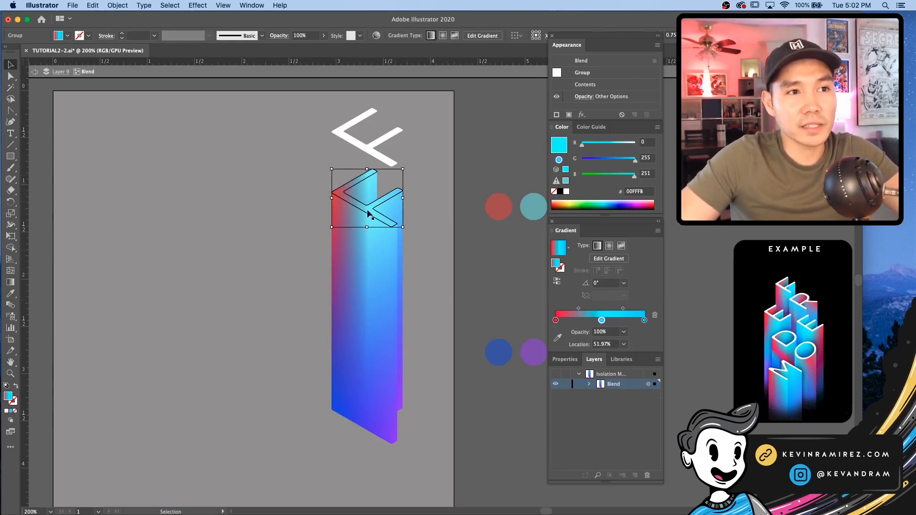
left_click(624, 284)
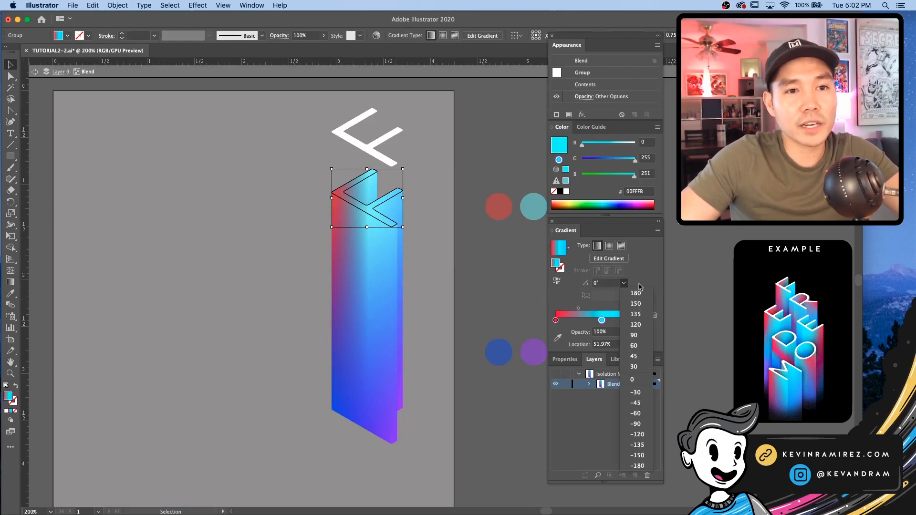
left_click(637, 325)
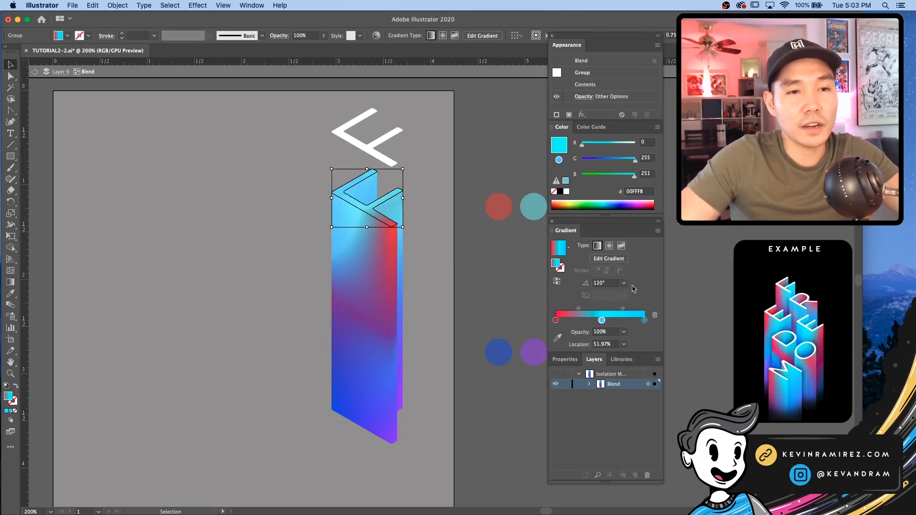
left_click(624, 283)
left_click(634, 303)
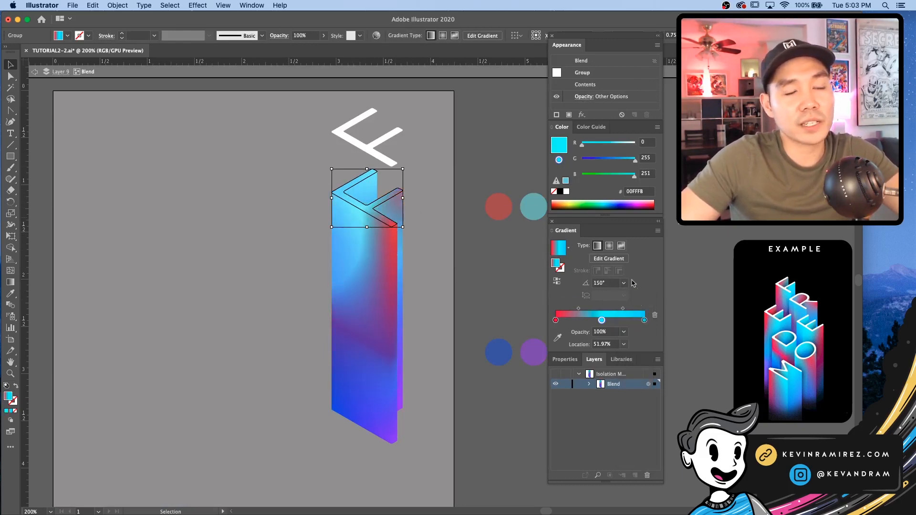
left_click(624, 283)
left_click(639, 369)
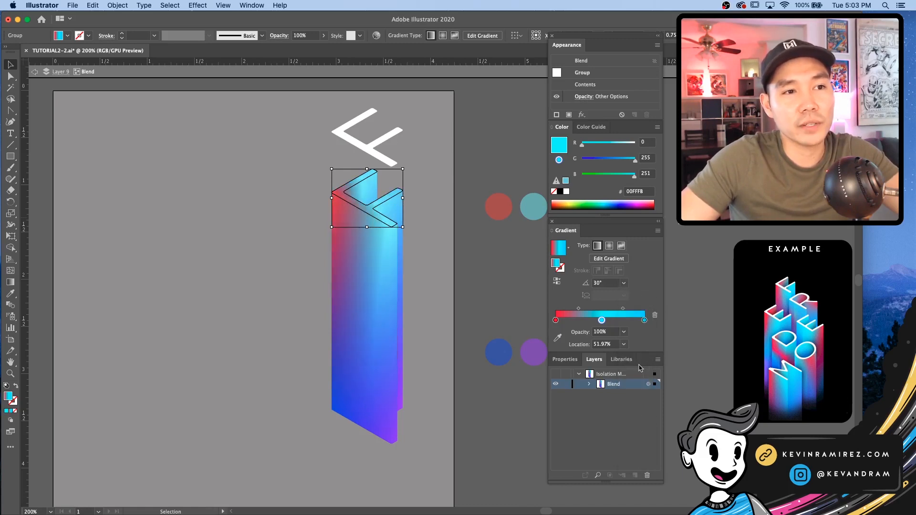
Try gradient angles of -60°, -120° and -135° on the blend's upper F, and undo the last angle
left_click(624, 283)
left_click(639, 386)
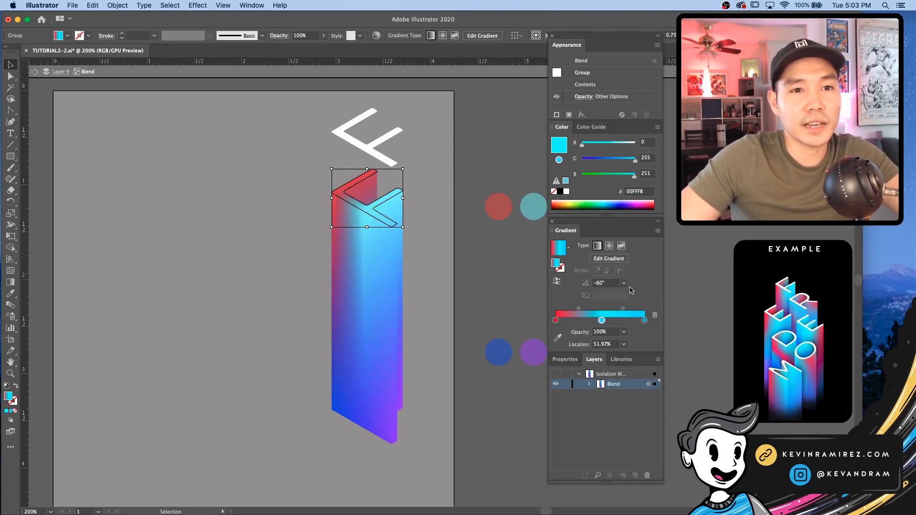
left_click(624, 283)
left_click(635, 433)
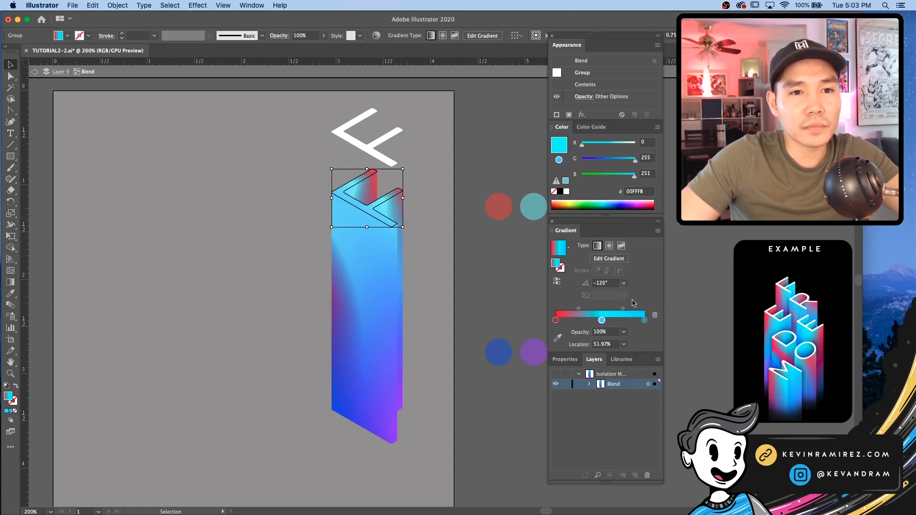
left_click(623, 283)
left_click(634, 444)
left_click(453, 311)
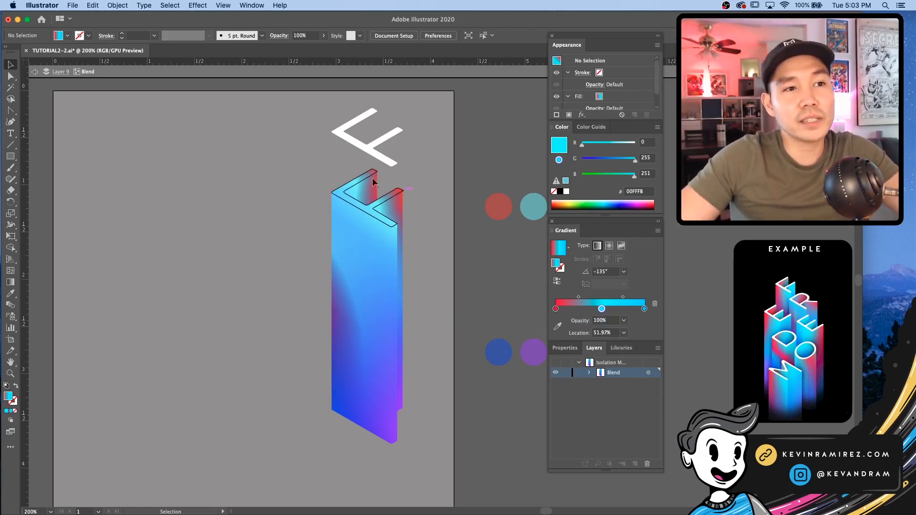
key("super+z")
key("super+z")
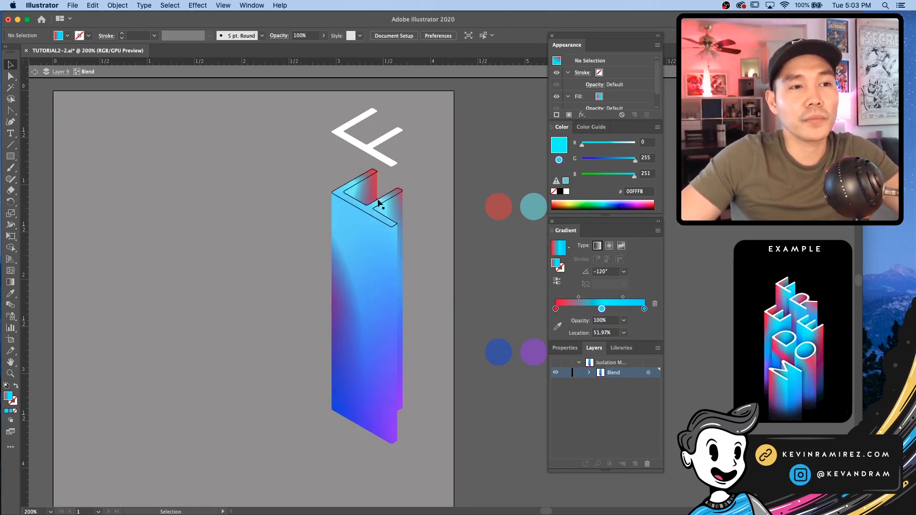
Reselect the blend's upper F, try a gradient angle of -150°, and undo the latest angle changes
left_click(386, 200)
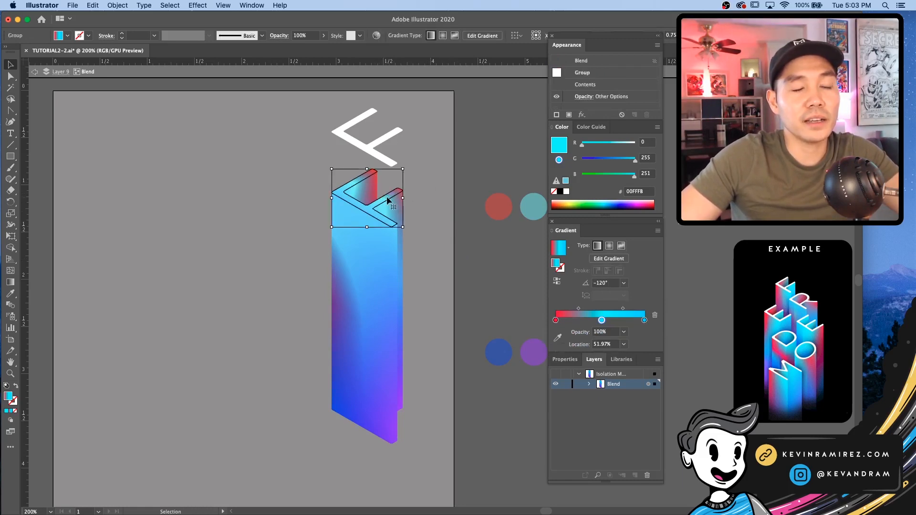
left_click(623, 282)
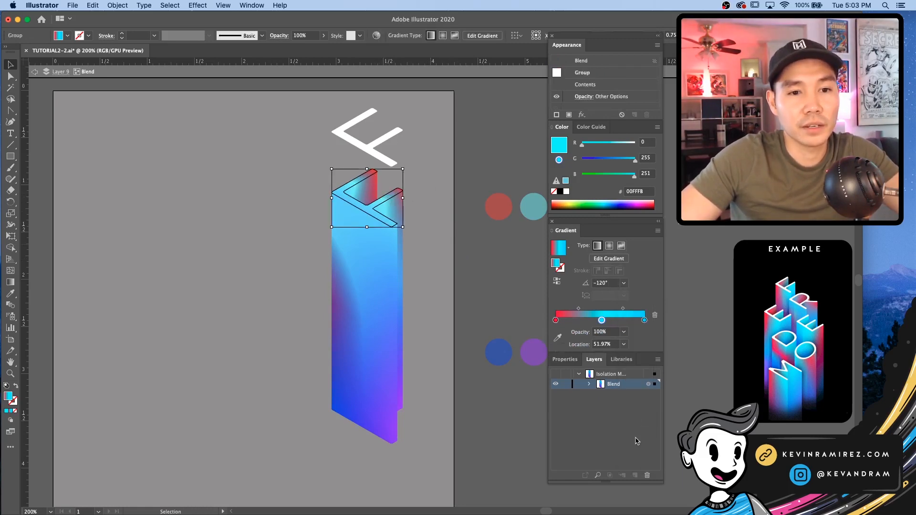
left_click(623, 283)
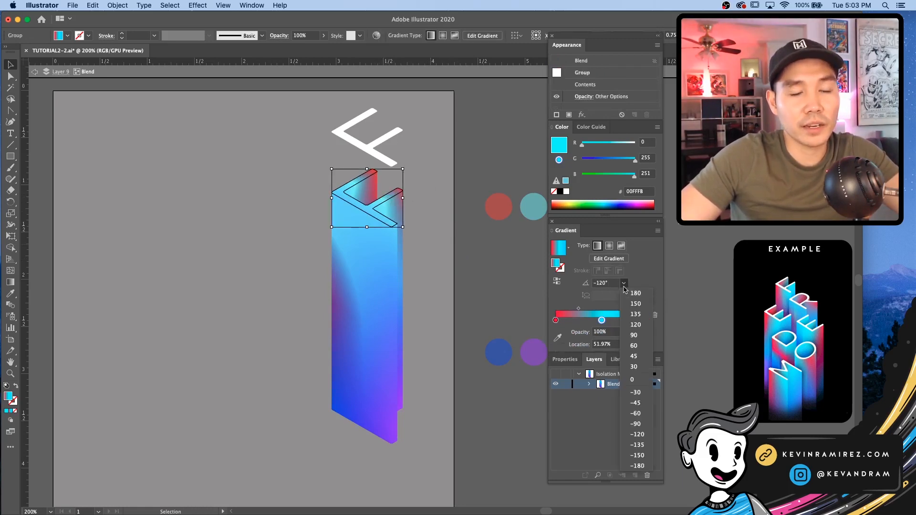
left_click(630, 458)
left_click(434, 363)
key("super+z")
key("super+z")
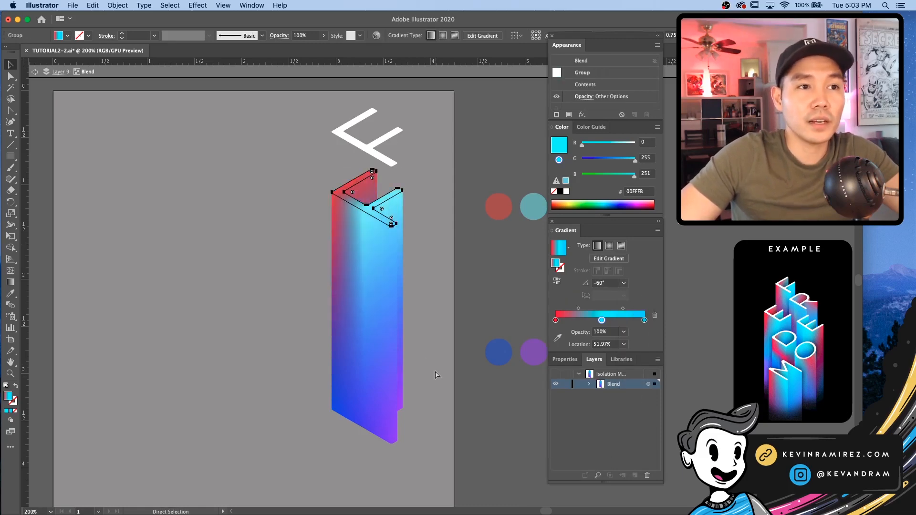
Set the gradient angle of the blend's upper F to -30° and exit isolation mode
left_click(623, 283)
left_click(642, 390)
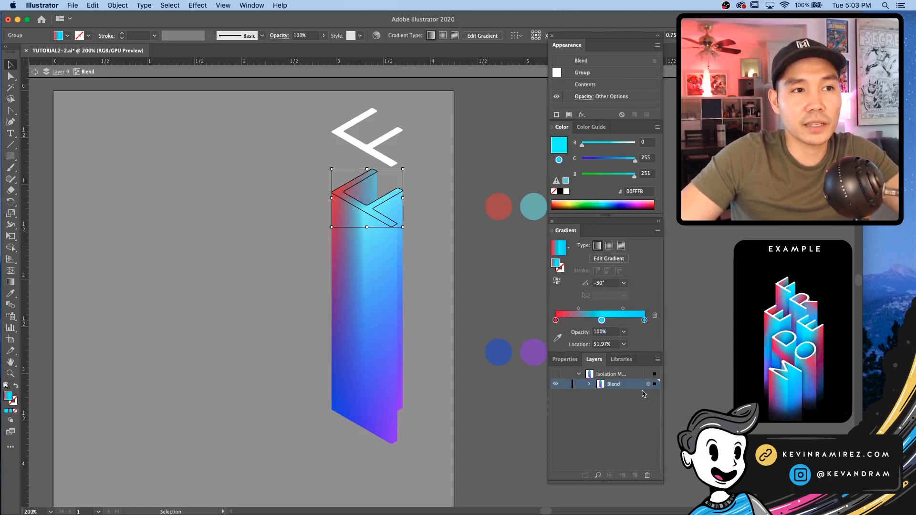
left_click(429, 230)
double_click(443, 262)
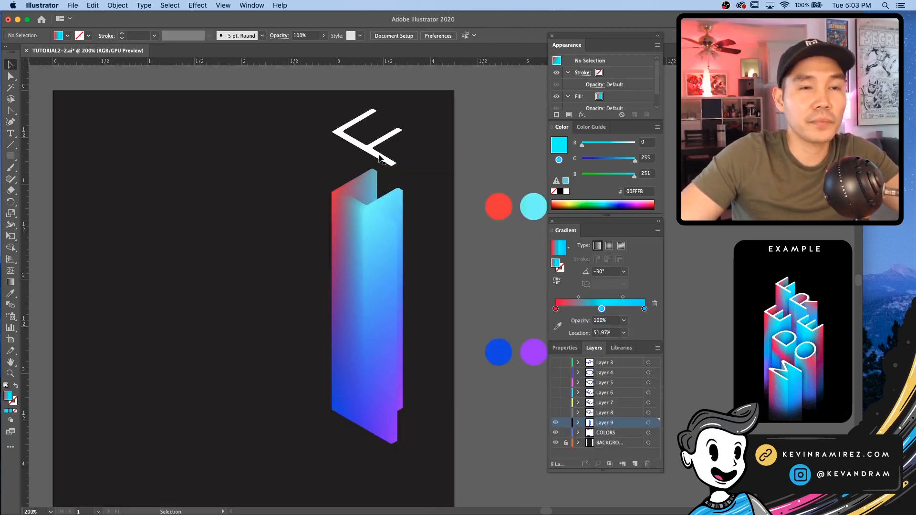
Move the white F straight down onto the upper end of the blended column and deselect it
left_click_drag(383, 157, 383, 219)
left_click(430, 226)
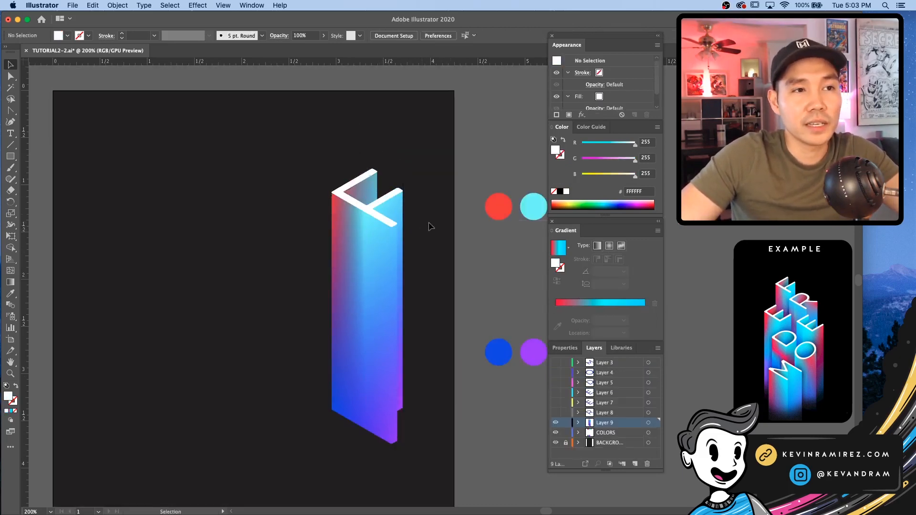
Move the F column with its white top face left, between the upper E and the R, and save the document
left_click_drag(409, 456, 409, 456)
key("space")
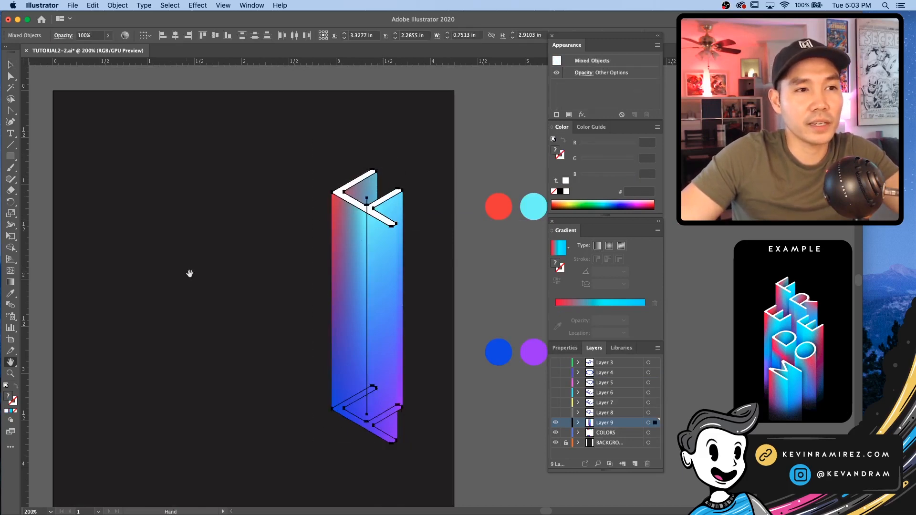
left_click_drag(188, 274, 232, 276)
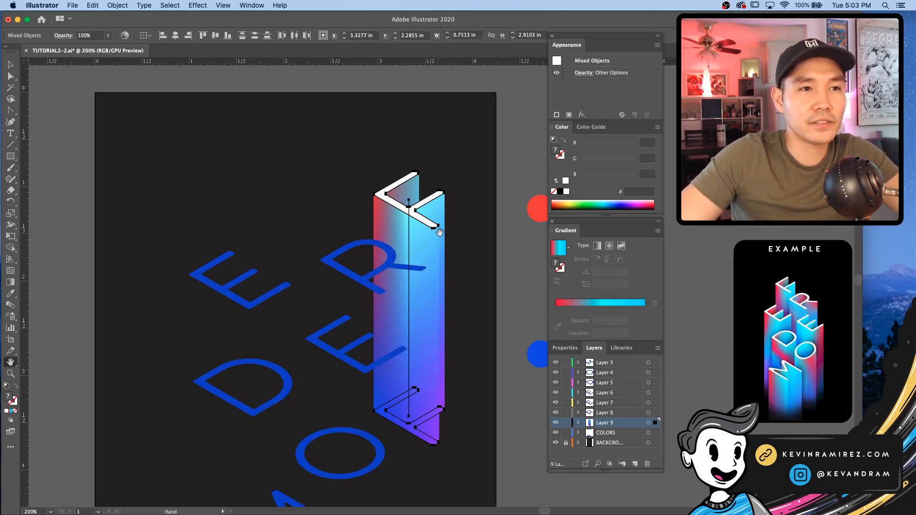
left_click_drag(426, 218, 311, 215)
left_click(436, 217)
right_click(476, 240)
left_click(450, 229)
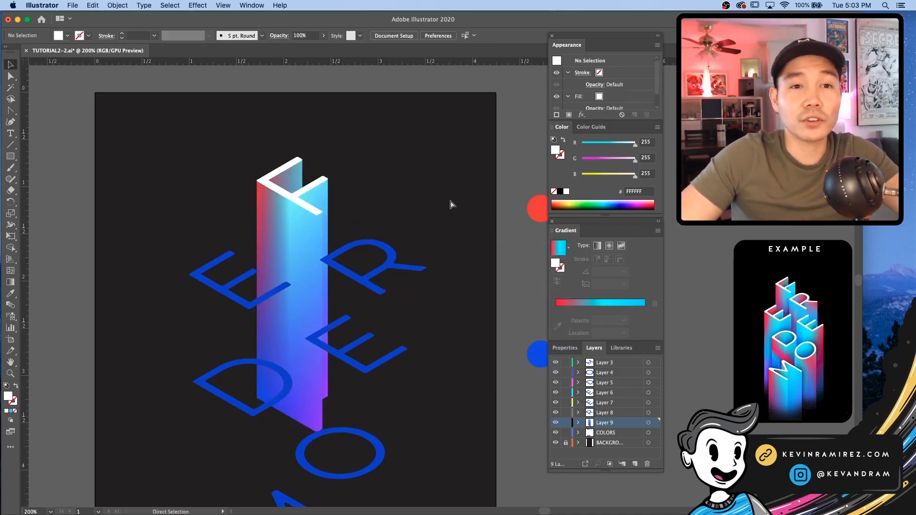
key("super+s")
Identify the layer holding the finished F column by toggling its visibility, and rename Layer 9 to F
key("space")
left_click_drag(423, 354, 425, 305)
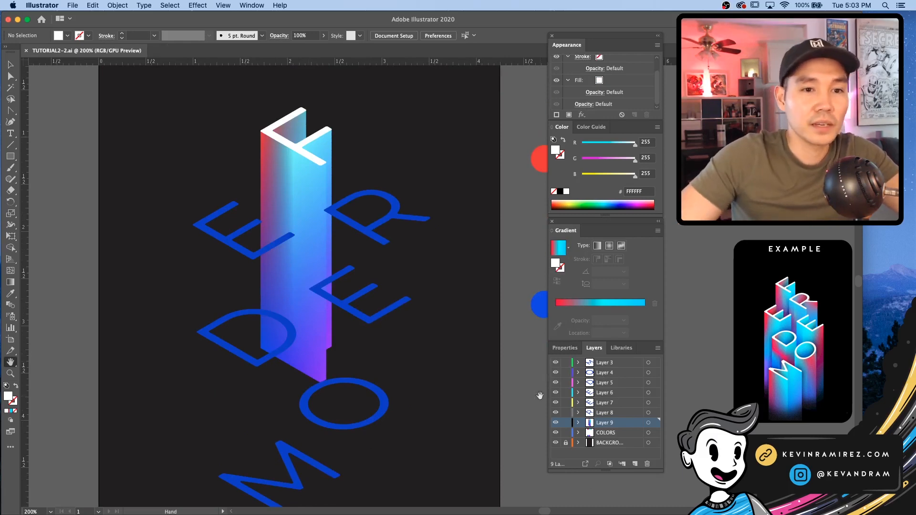
left_click(556, 423)
left_click(557, 422)
double_click(608, 423)
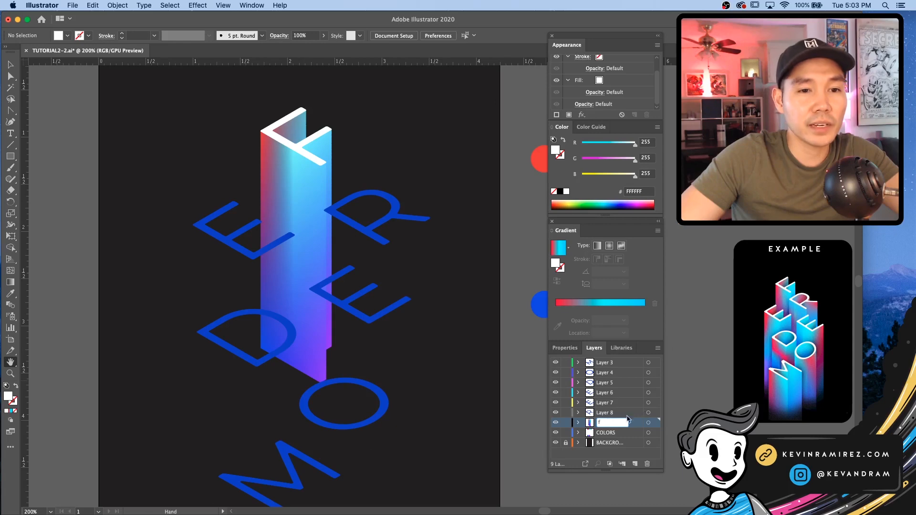
type("f")
key("Return")
double_click(602, 426)
left_click(510, 309)
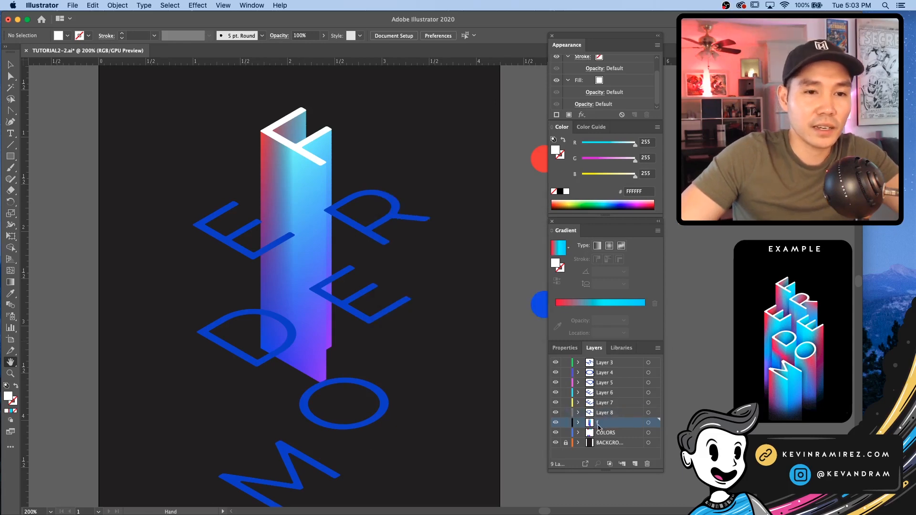
double_click(600, 426)
type("F")
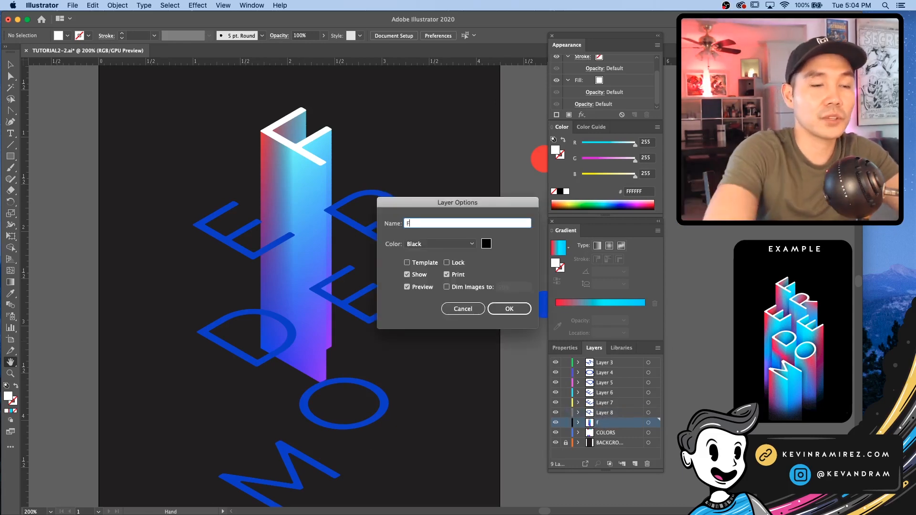
key("Return")
Rename Layer 8 to R, Layers 7 and 6 to E, and Layer 5 to D
double_click(609, 413)
type("R")
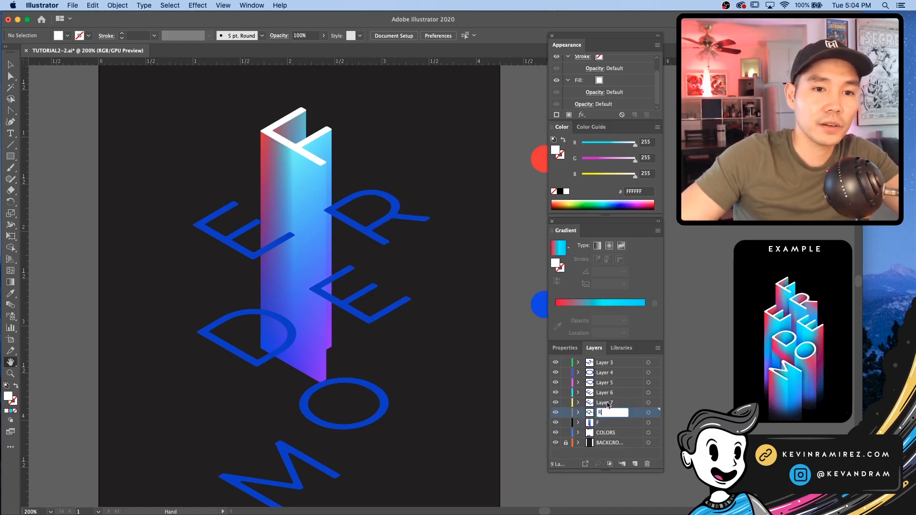
double_click(607, 402)
type("E")
double_click(606, 392)
type("E")
double_click(606, 383)
type("D")
Rename Layer 4 to O and Layer 3 to M
left_click(606, 375)
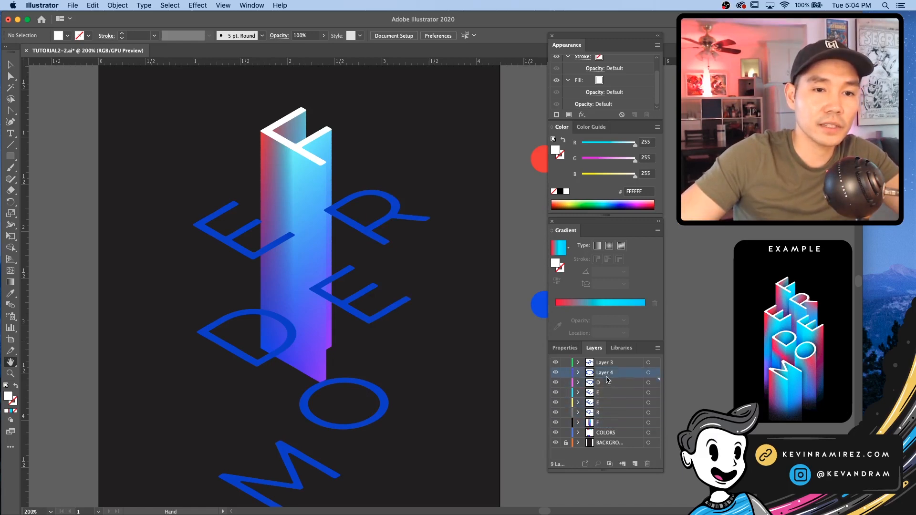
double_click(606, 376)
type("O")
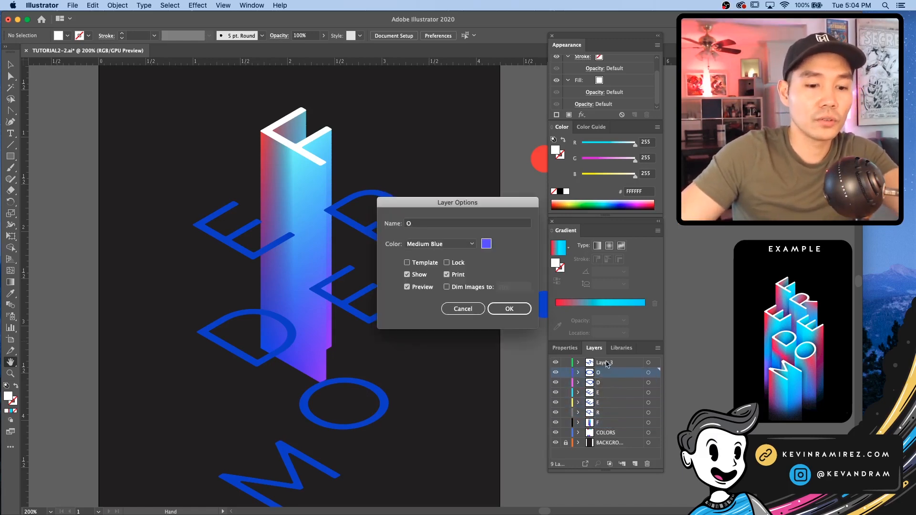
key("Return")
double_click(606, 363)
key("Return")
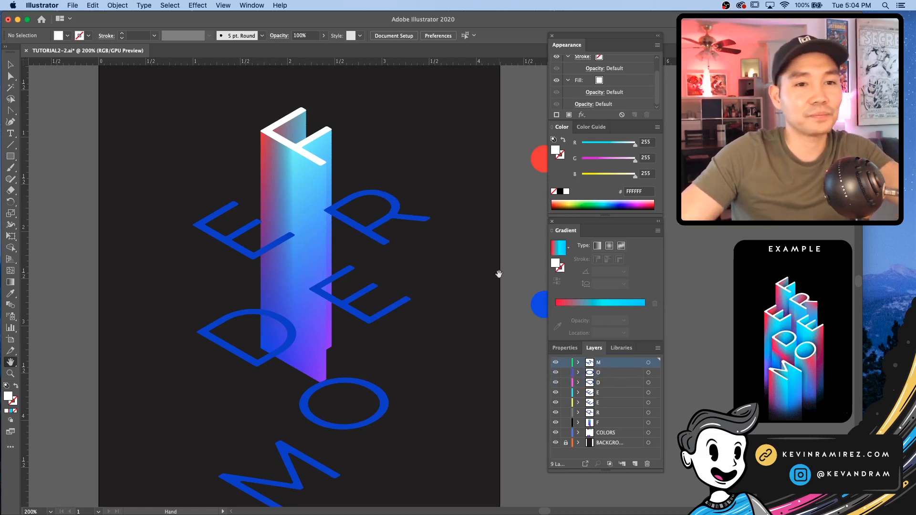
Duplicate the blended F column without its white face to the artboard's left edge, and deselect the copy
key("v")
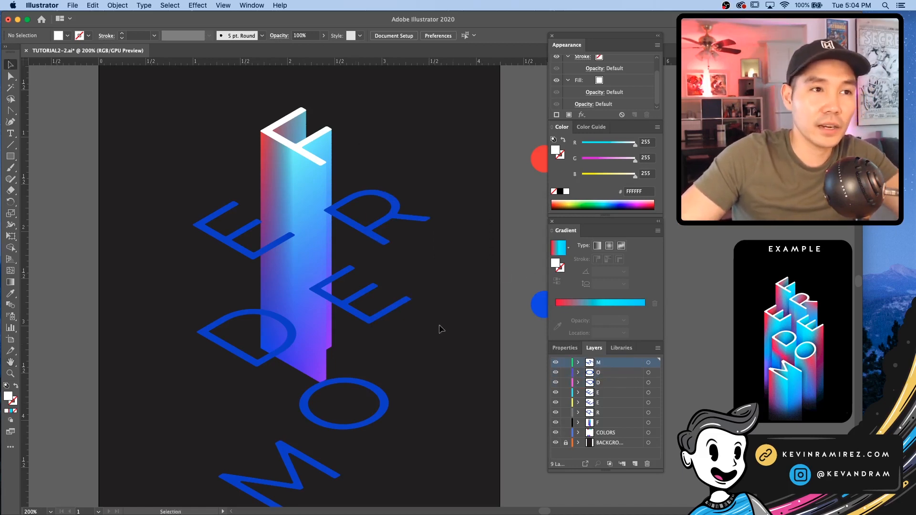
left_click(306, 199)
left_click_drag(299, 196, 140, 209)
left_click(218, 150)
left_click(475, 232)
Release the blend of the duplicated F column into its two separate gradient letters
left_click(396, 214)
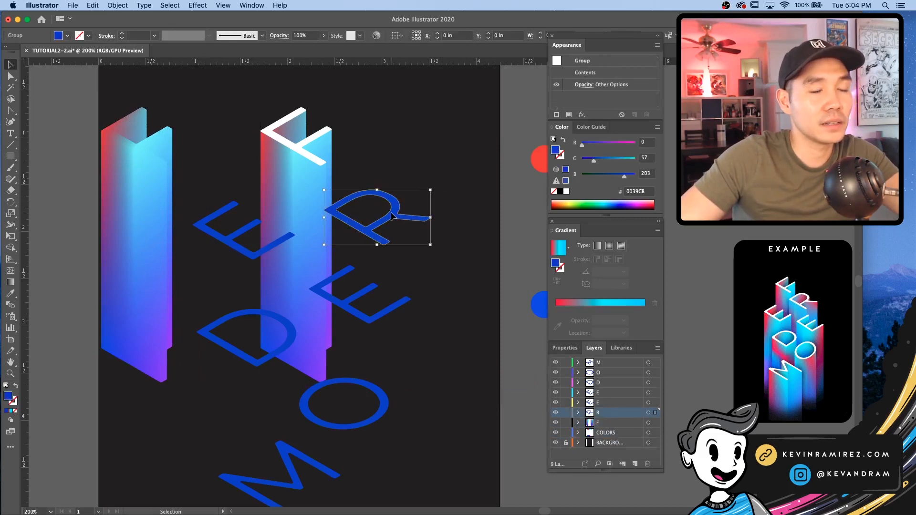
left_click(475, 180)
left_click(398, 212)
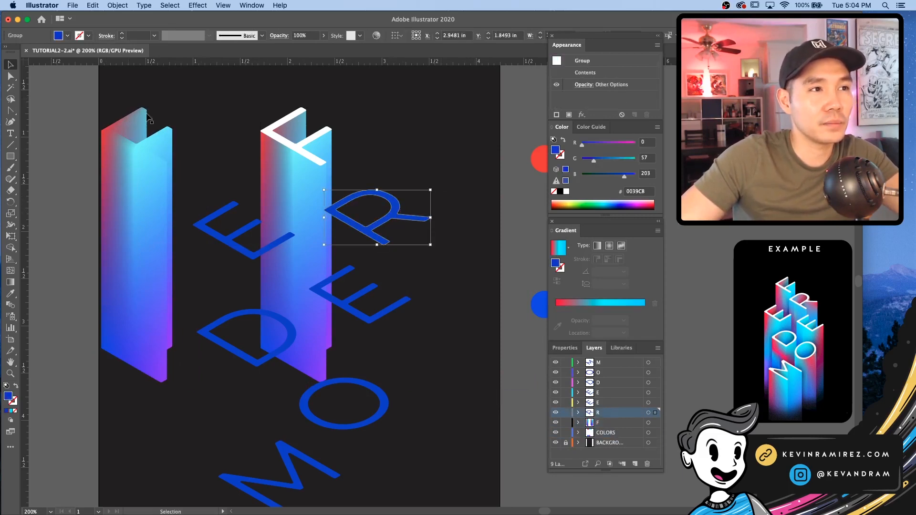
left_click(116, 246)
key("alt+shift+super+b")
left_click(116, 250)
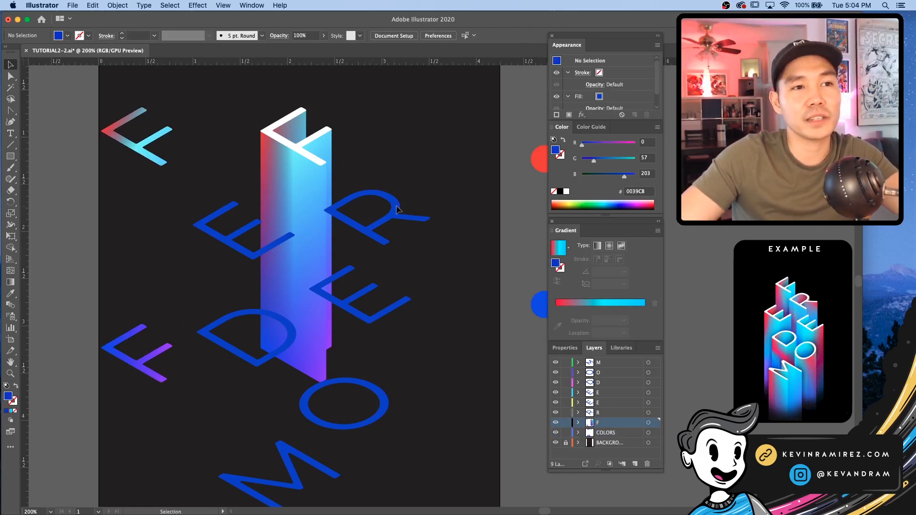
Hide the M, O, D and both E layers, and duplicate the blue R straight below itself
left_click_drag(395, 215, 395, 384)
key("super+z")
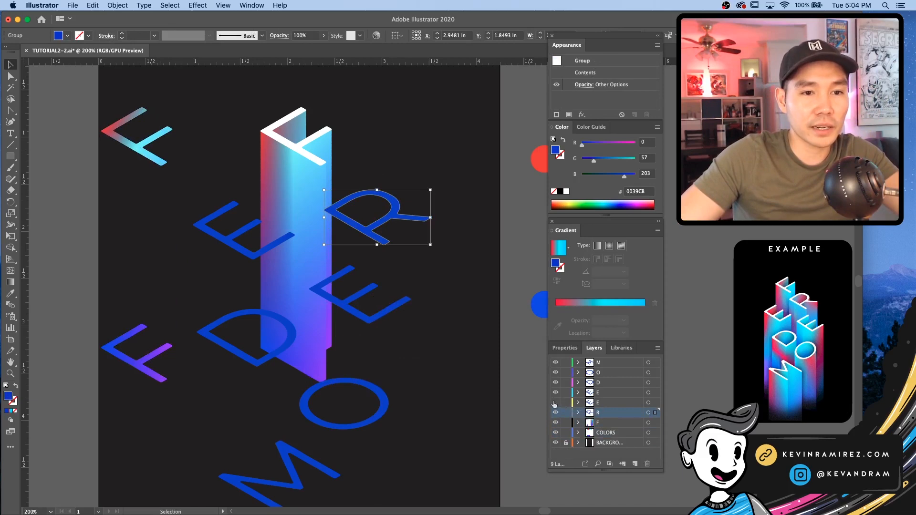
left_click(296, 338)
left_click(389, 185)
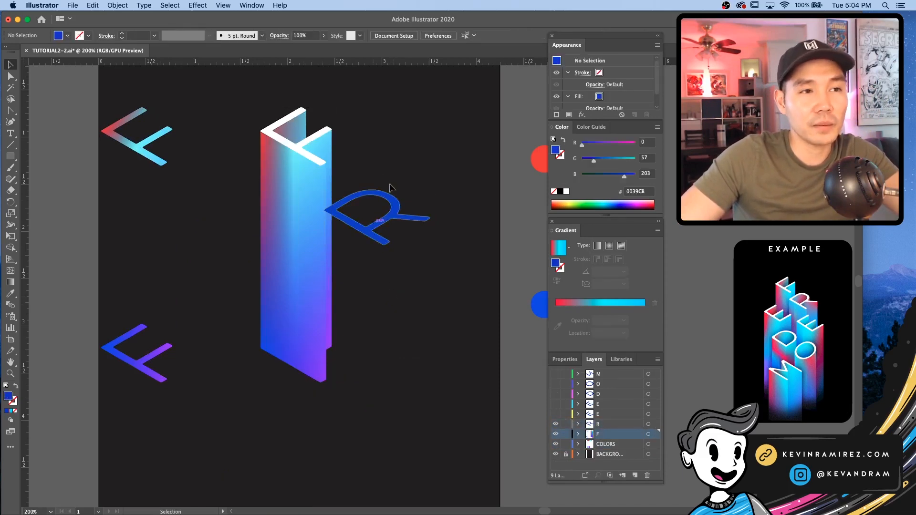
left_click_drag(390, 220, 391, 374)
left_click(441, 369)
Apply the red-and-cyan gradient of the released upper F to the upper R with the Eyedropper
left_click(390, 232)
key("i")
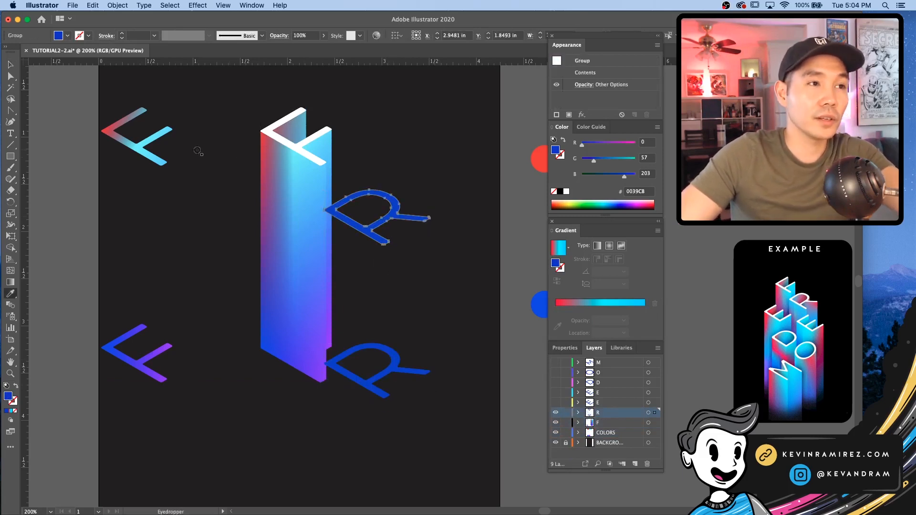
left_click(145, 143)
key("v")
left_click(409, 311)
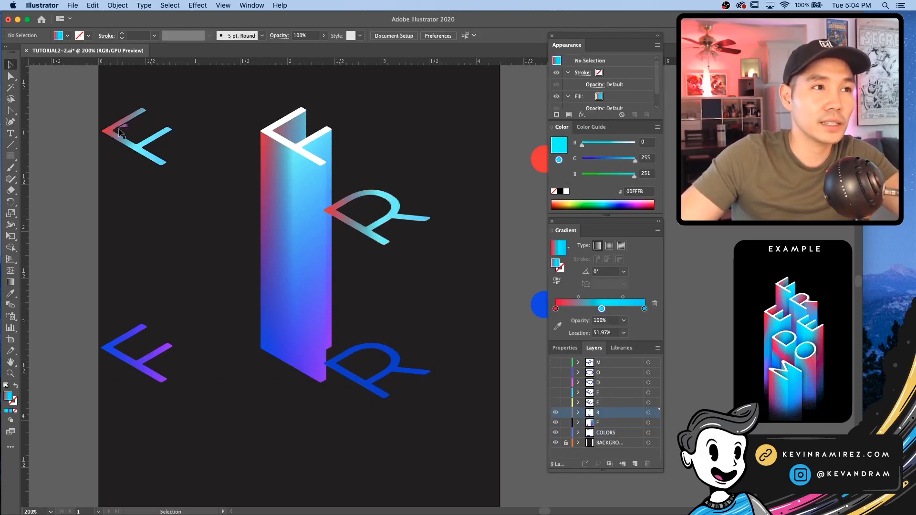
left_click(140, 151)
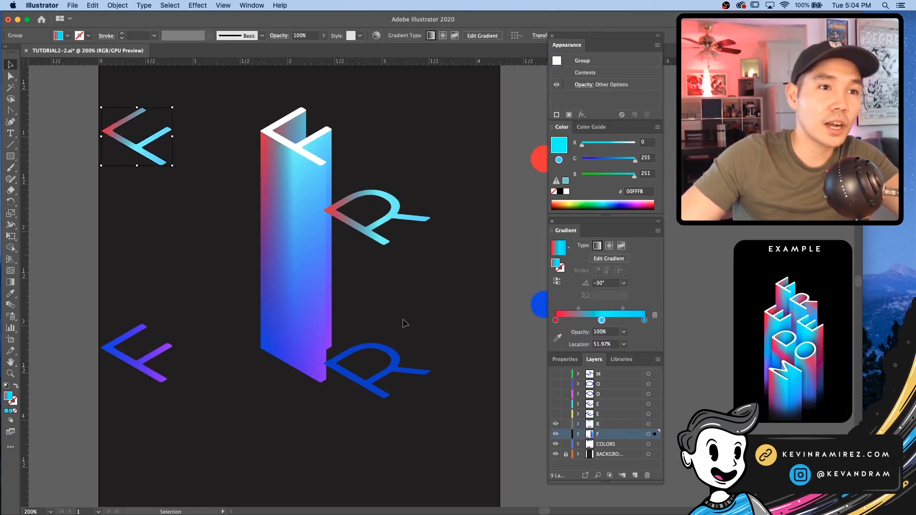
left_click(403, 321)
Apply the blue-and-purple gradient of the released lower F to the lower R with the Eyedropper
left_click(390, 357)
key("i")
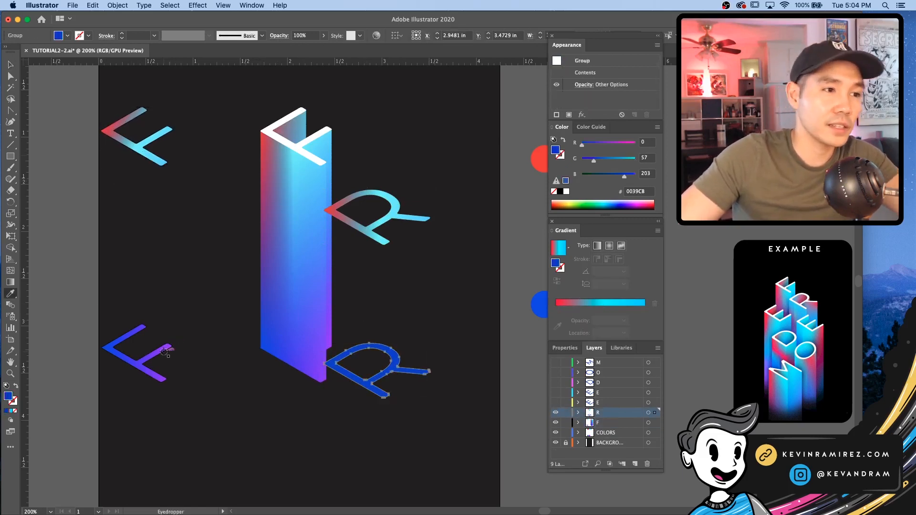
left_click(172, 349)
key("v")
right_click(422, 319)
left_click(402, 292)
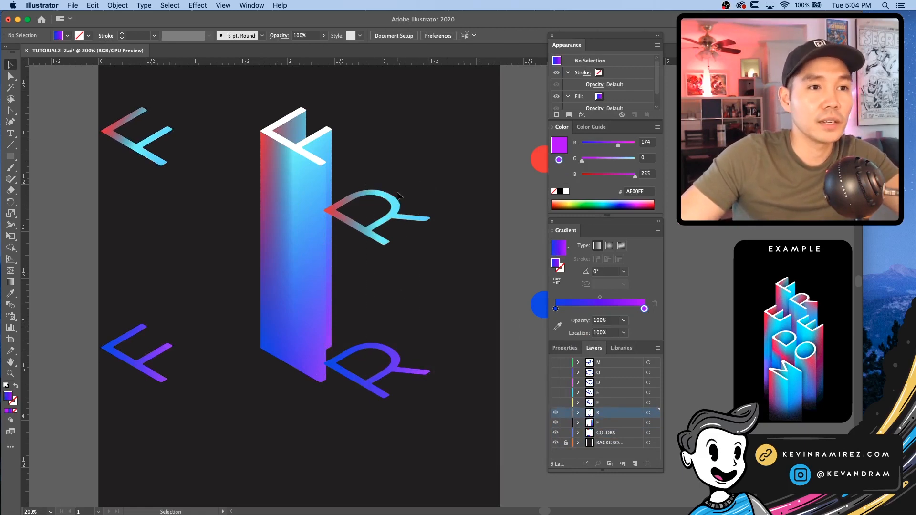
Duplicate the red-and-cyan R directly above itself, and blend the original with the blue-and-purple R below it
left_click_drag(397, 206, 397, 139)
left_click(454, 201)
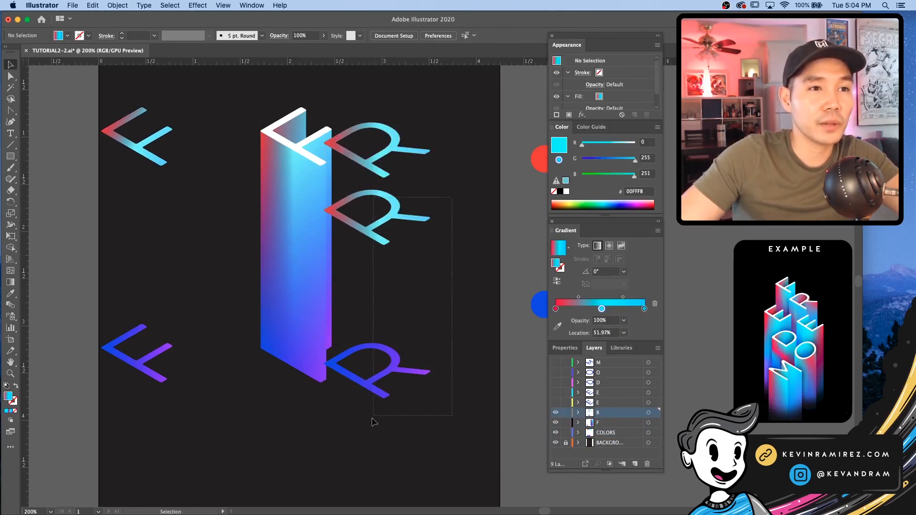
left_click_drag(373, 421, 364, 425)
key("super+alt+b")
left_click(470, 367)
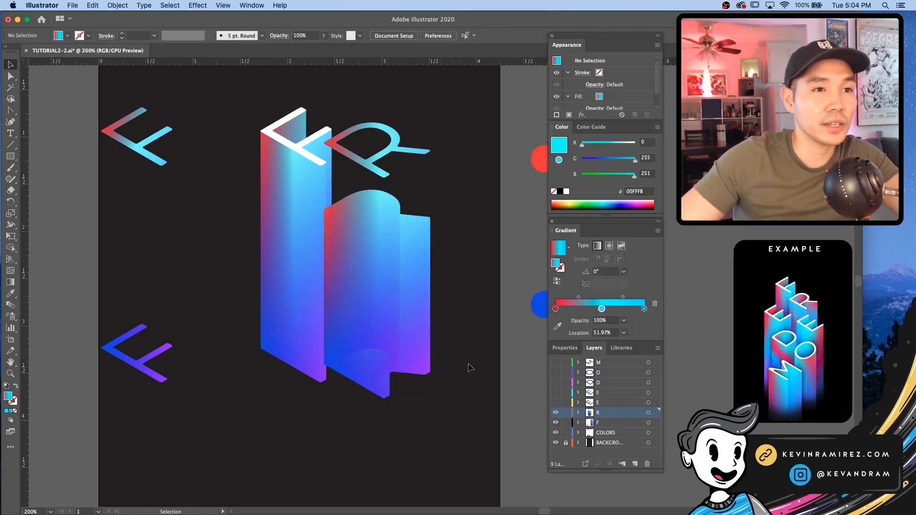
Bring the red-and-cyan R inside the R blend to the front of the stack, and leave isolation mode
double_click(396, 207)
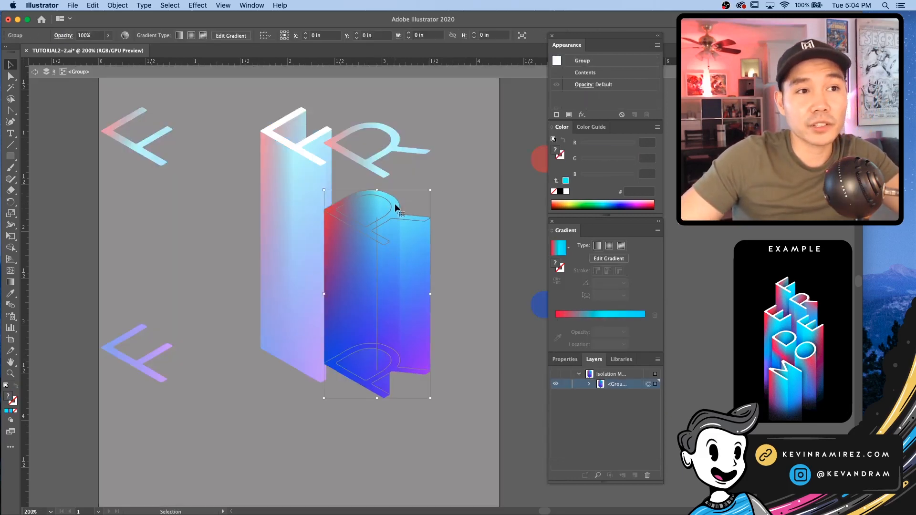
left_click(395, 205)
left_click(117, 6)
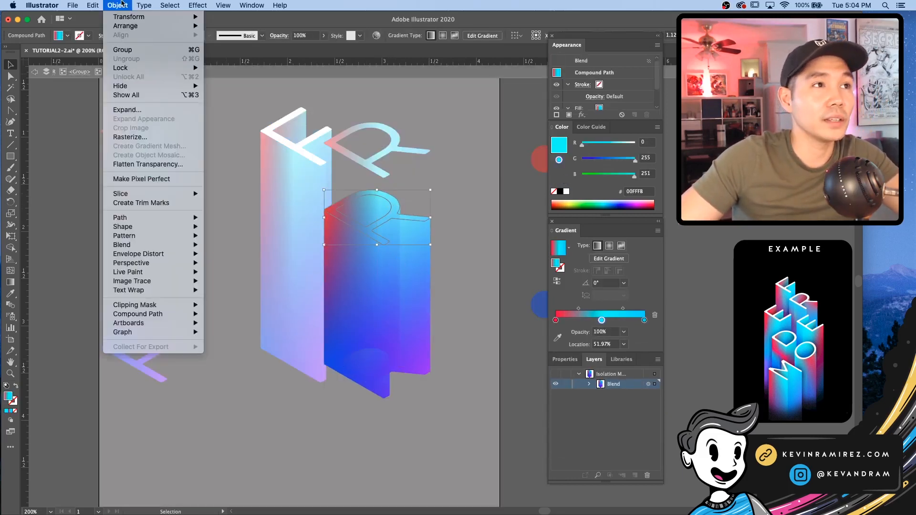
left_click(225, 25)
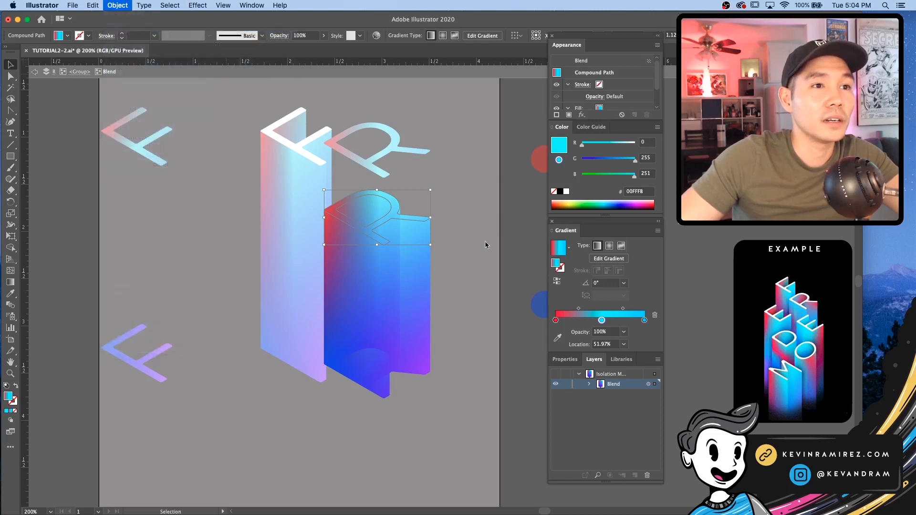
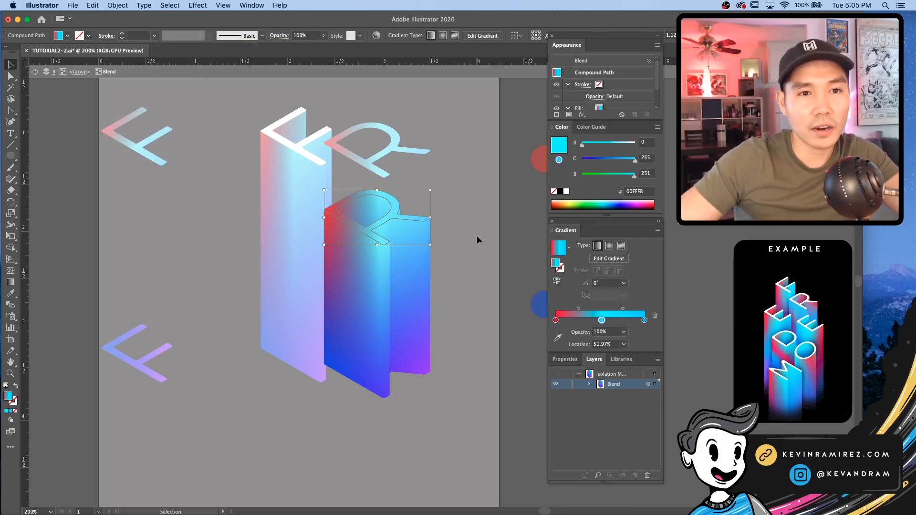
left_click(476, 236)
double_click(449, 218)
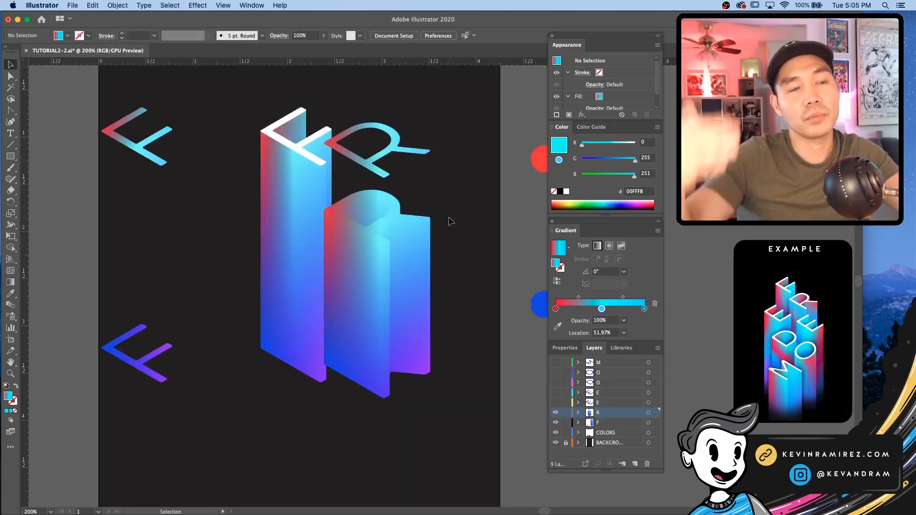
Fill the R above the blend with white, and try moving it straight down onto the top of the blended R
left_click(403, 148)
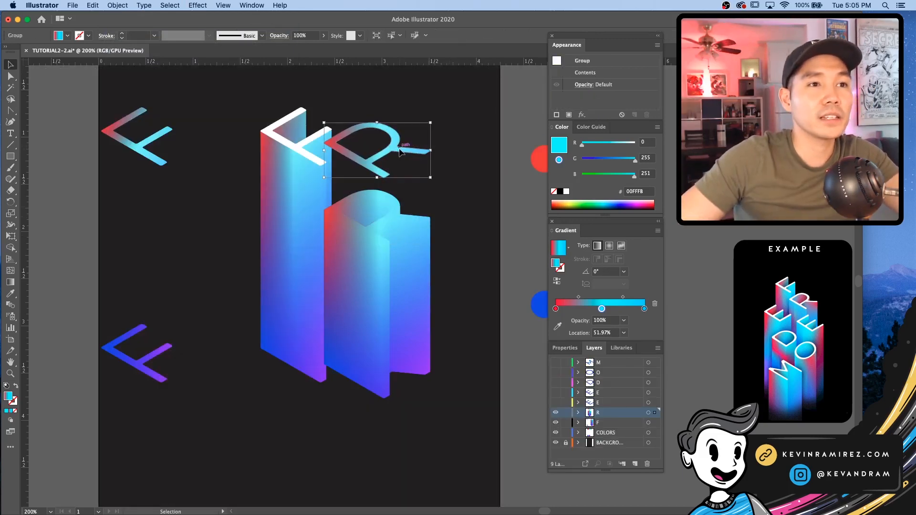
left_click(440, 142)
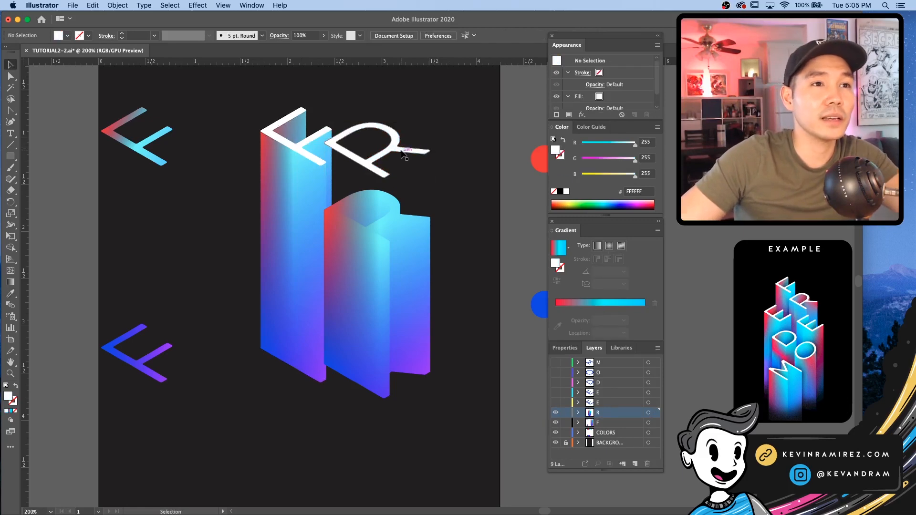
left_click_drag(401, 151, 401, 220)
left_click(470, 190)
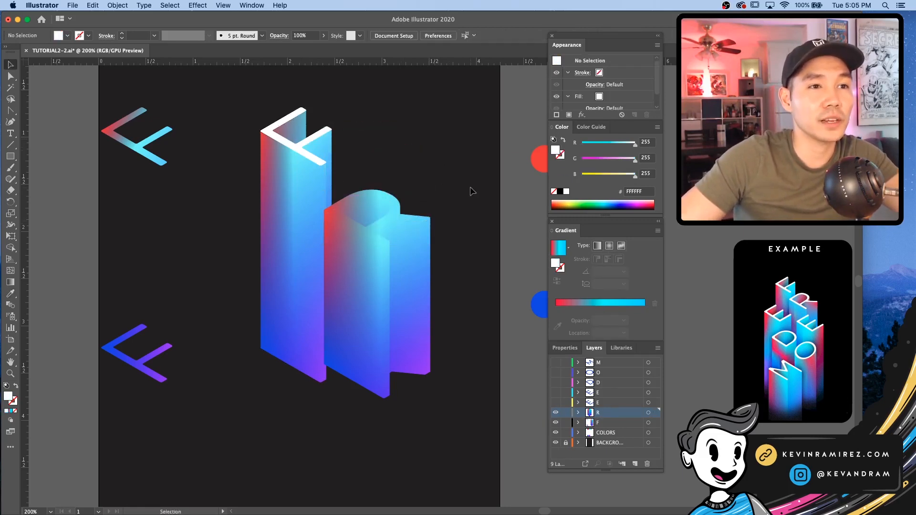
key("super+z")
Move the white R straight down onto the top of the blended R and bring it to the front
left_click_drag(413, 146, 413, 213)
left_click(118, 5)
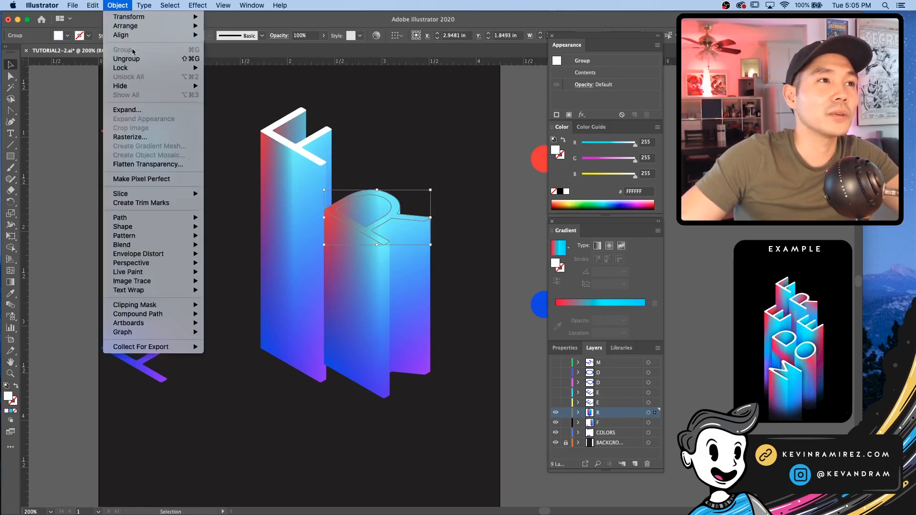
mouse_move(129, 26)
left_click(250, 28)
left_click(491, 155)
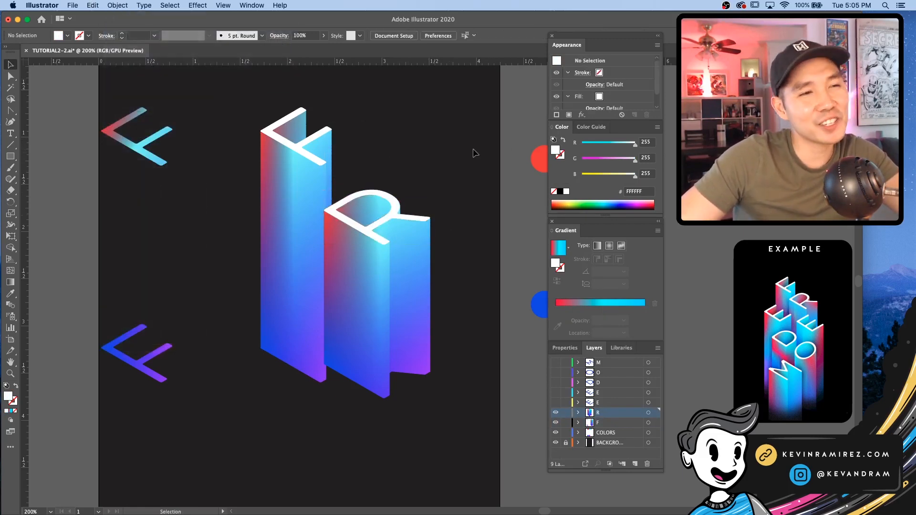
right_click(472, 150)
left_click(437, 139)
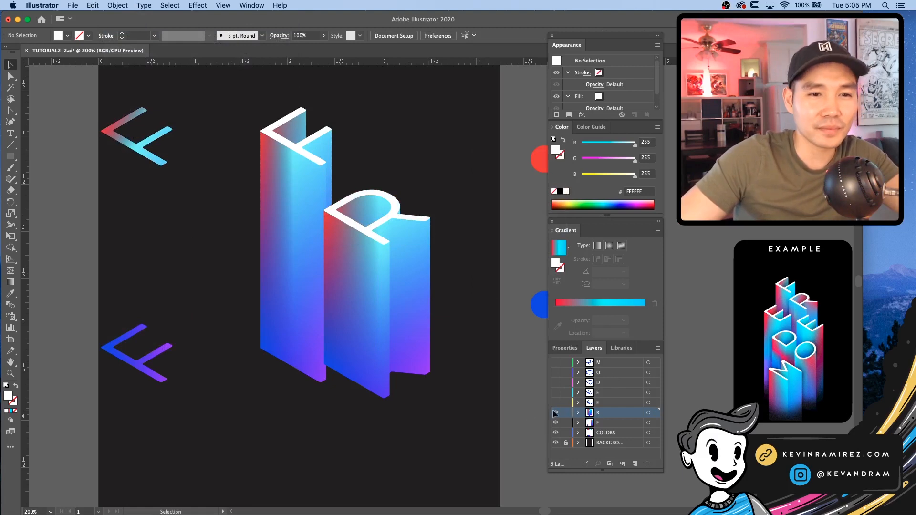
Hide the R layer, show the E layer directly above it, and duplicate the blue E straight below itself
left_click(555, 412)
left_click(555, 403)
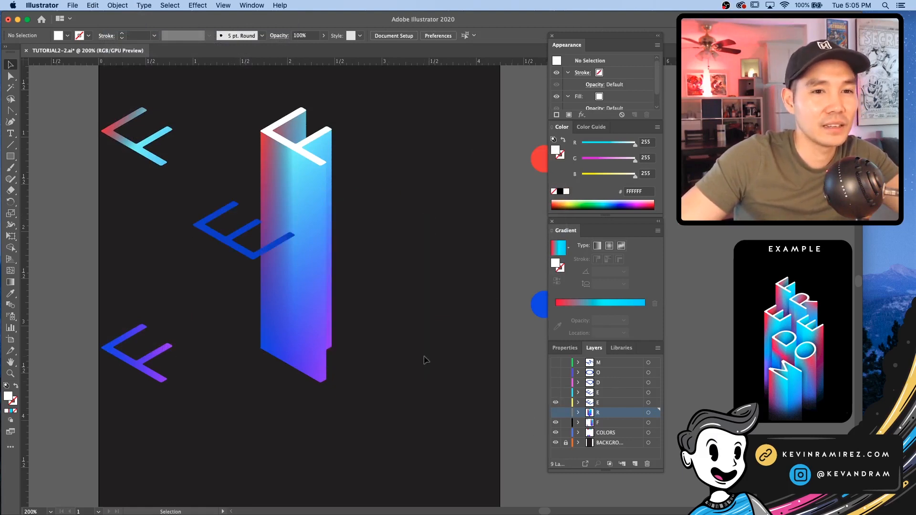
left_click_drag(256, 237, 246, 411)
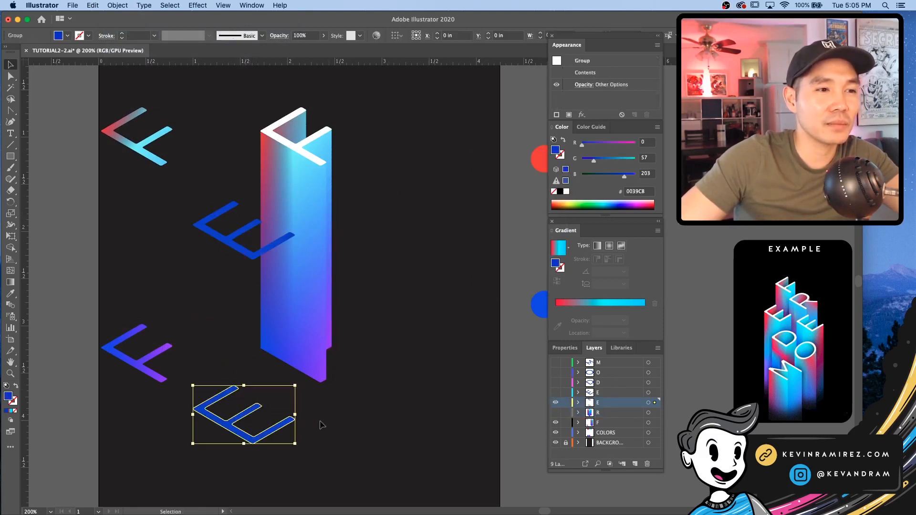
Apply the lower F's blue-and-purple gradient to the lower E and the upper F's red-and-cyan gradient to the upper E with the Eyedropper
key("i")
left_click(152, 353)
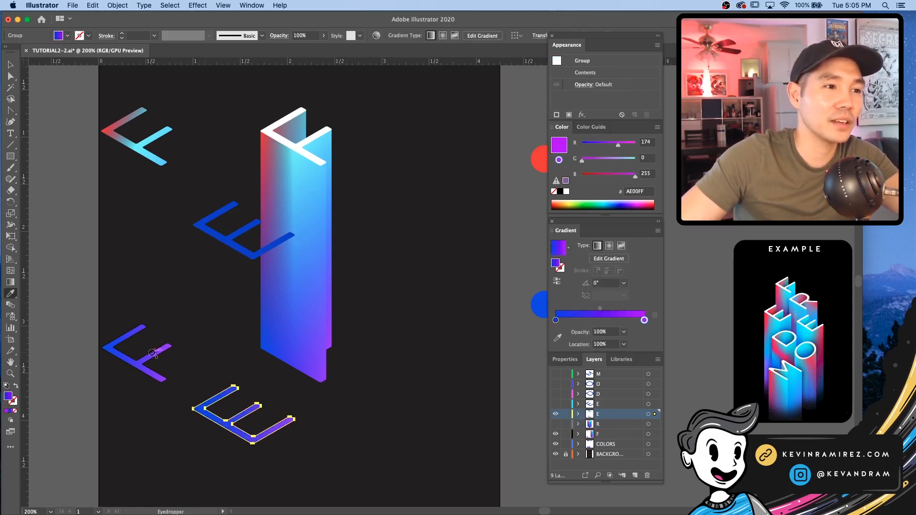
key("v")
left_click(242, 231)
key("i")
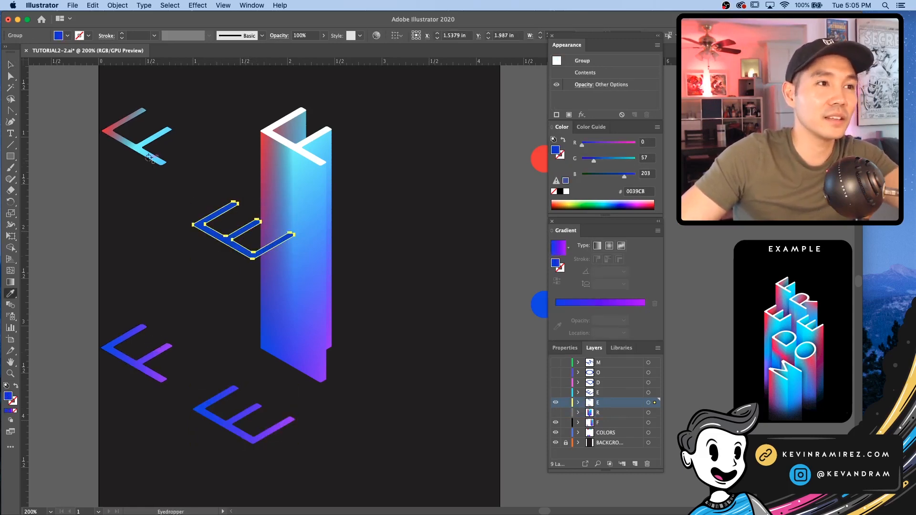
left_click(150, 153)
Duplicate the red-and-cyan E above itself in white, and blend the original with the blue-and-purple E below it
key("v")
left_click_drag(248, 225, 248, 172)
left_click(234, 229)
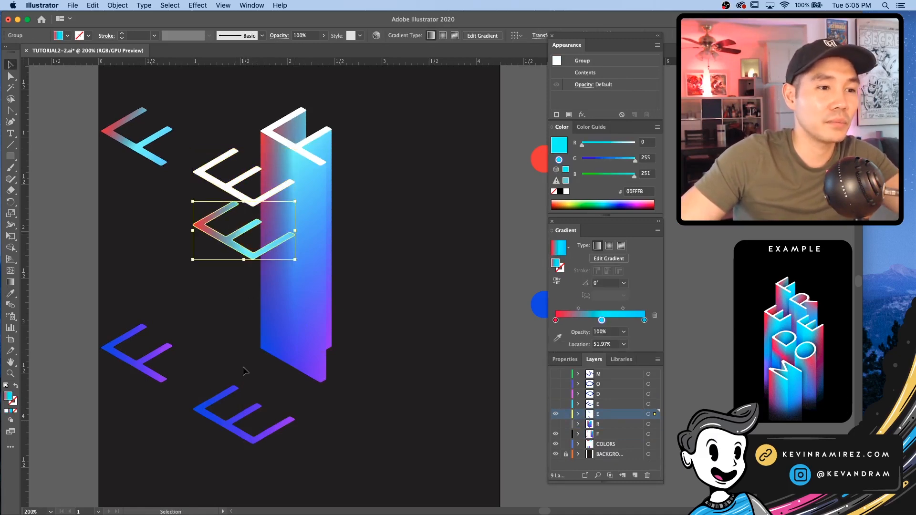
left_click(228, 430, "shift")
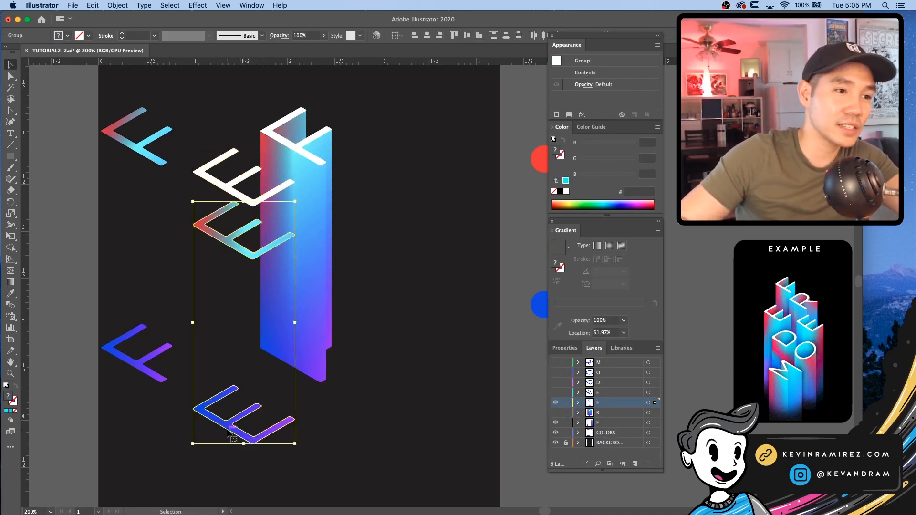
key("super+alt+b")
left_click(228, 191)
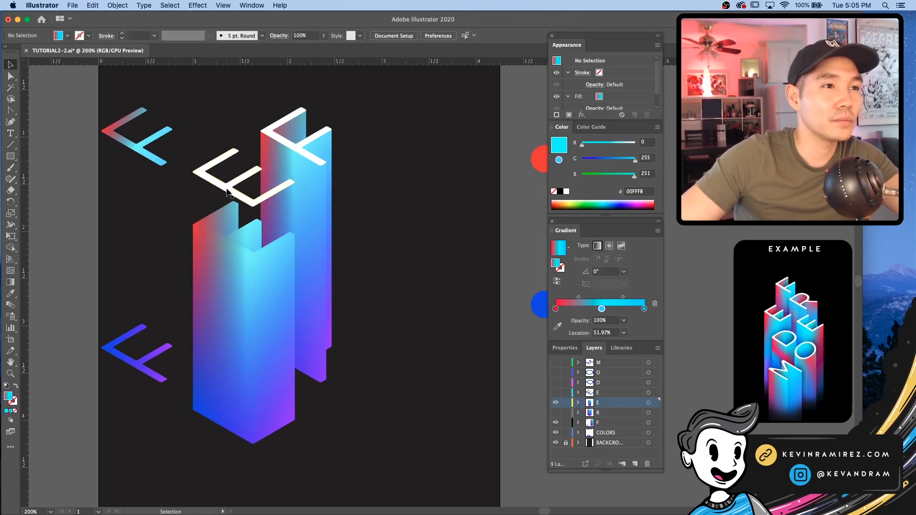
left_click_drag(228, 191, 221, 242)
left_click(195, 211)
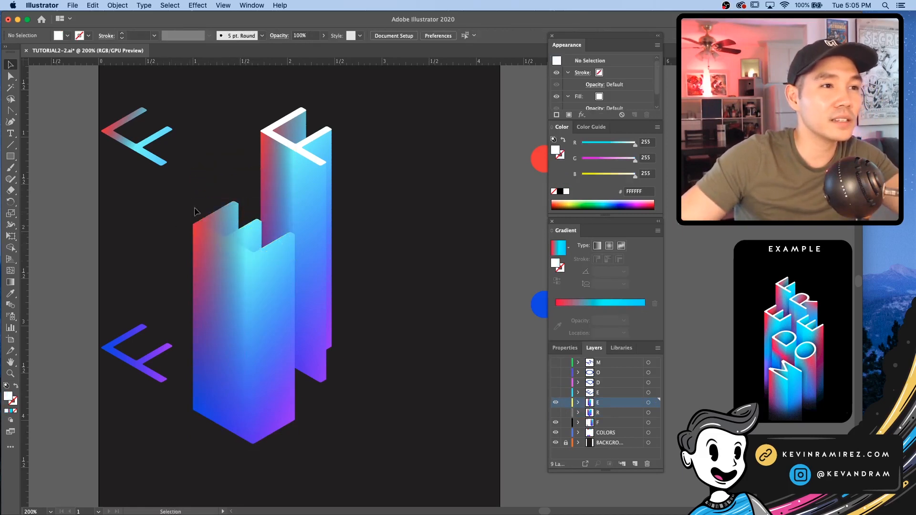
key("super+z")
left_click(197, 185)
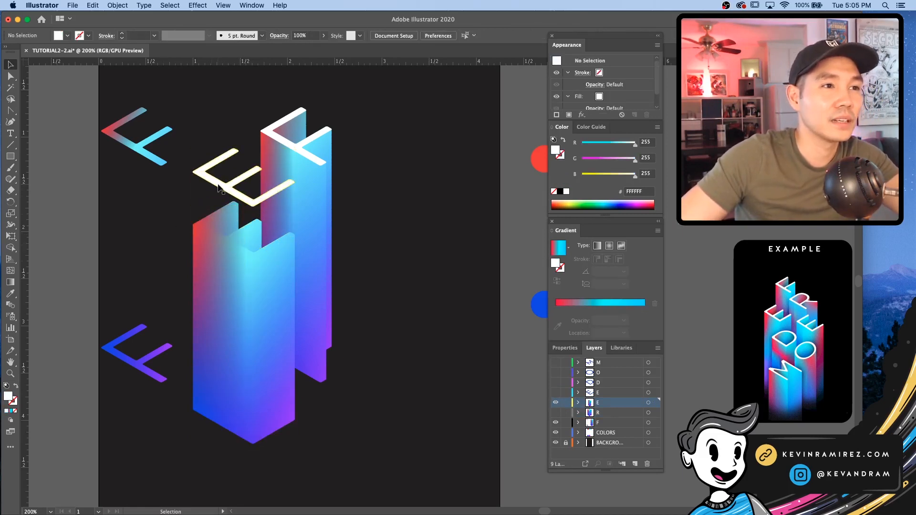
left_click(219, 185)
left_click(116, 213)
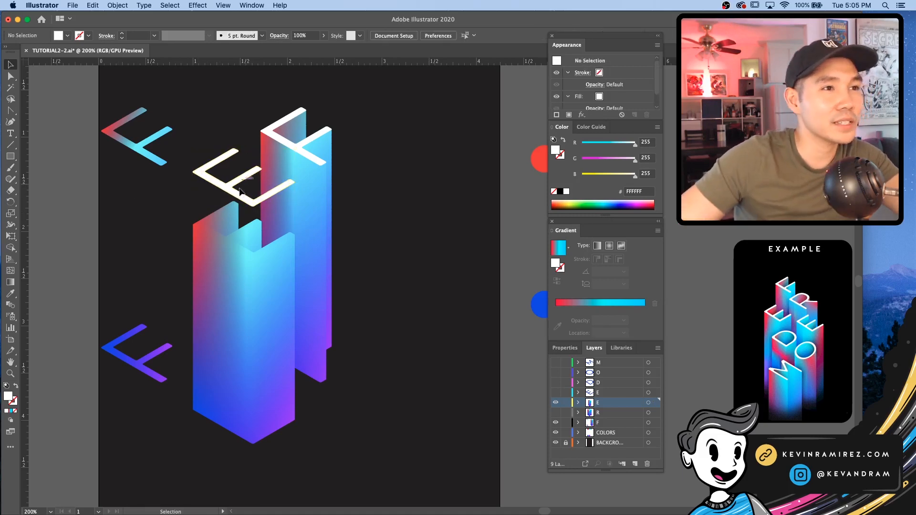
Move the white E straight down onto the top of the blended E, stacked in front of the blend
left_click_drag(231, 201, 228, 240)
left_click(148, 252)
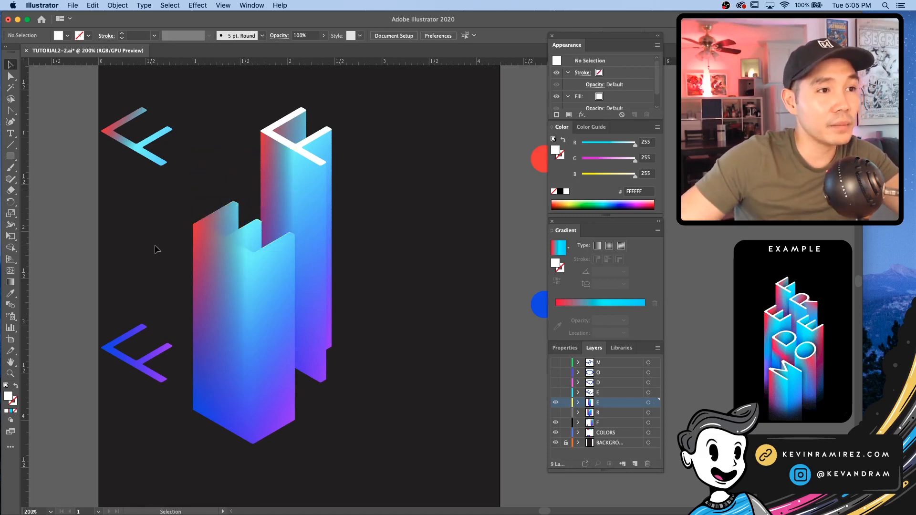
left_click(220, 241)
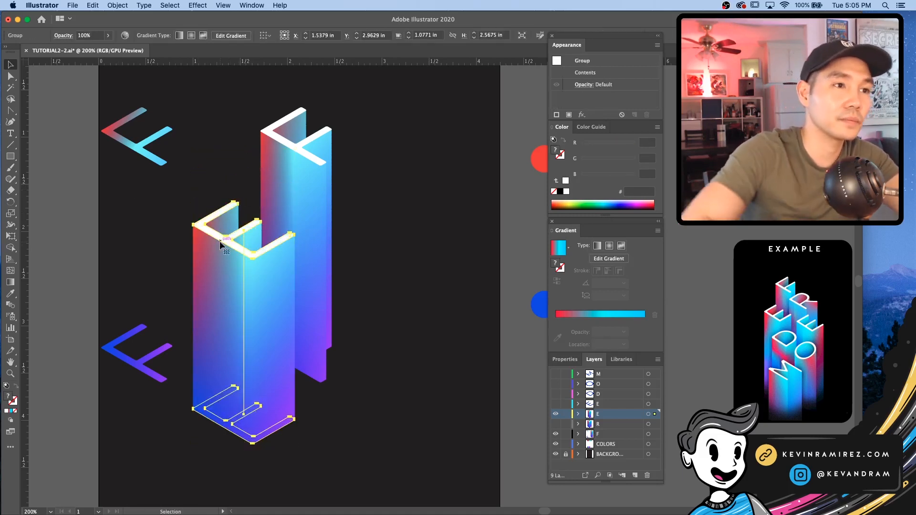
left_click(119, 248)
Copy the blended E together with its white top face, then hide its layer and show the E layer above it
left_click(224, 298)
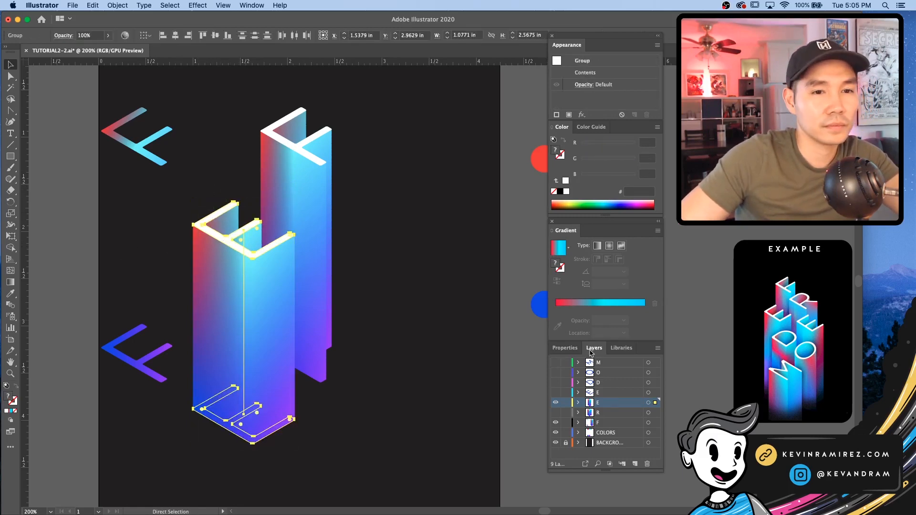
key("super+shift+a")
key("super+z")
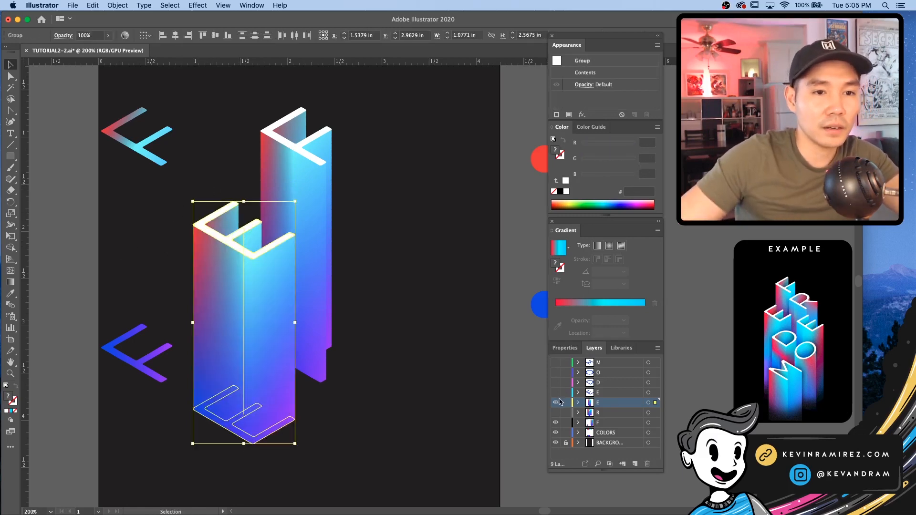
left_click(556, 401)
Paste the copied E in place into the visible E layer, leaving the hidden layer locked out of the paste
key("super+v")
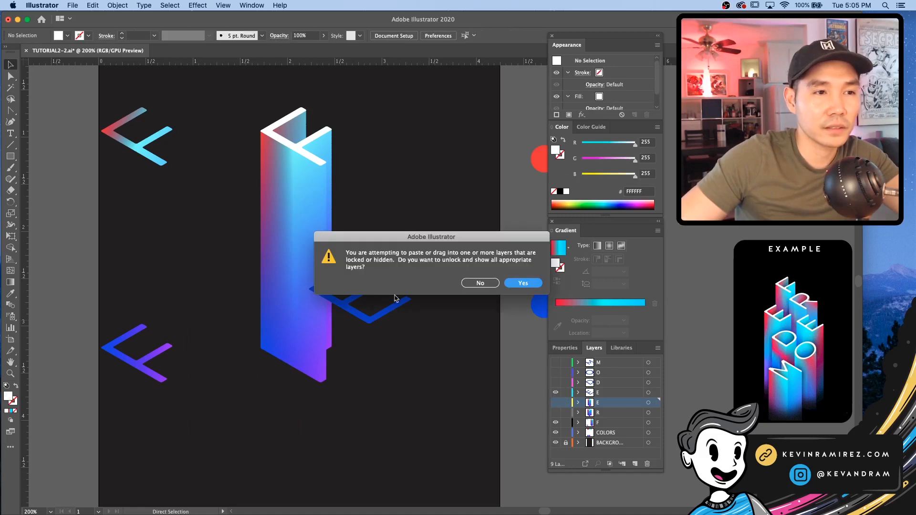
left_click(481, 282)
left_click(596, 392)
key("super+v")
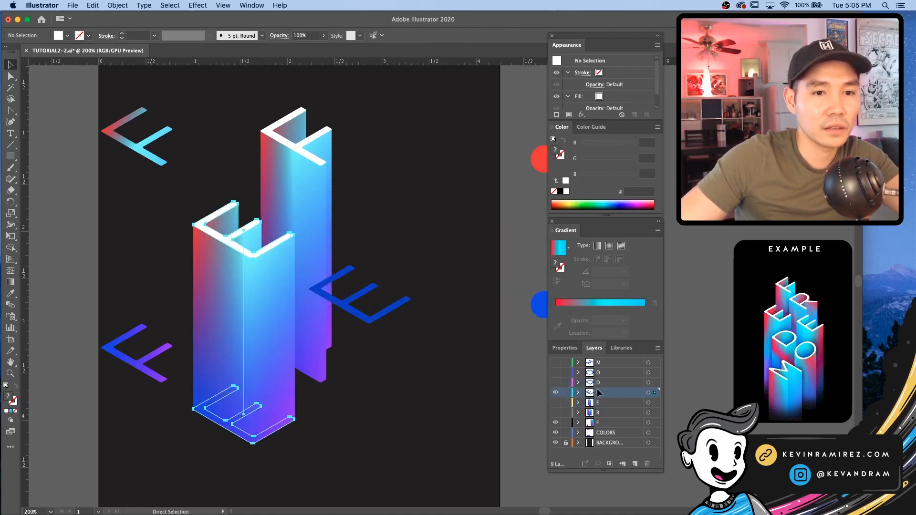
Move the pasted E with its white top face onto the position of the second blue E
left_click_drag(249, 265, 364, 330)
key("Delete")
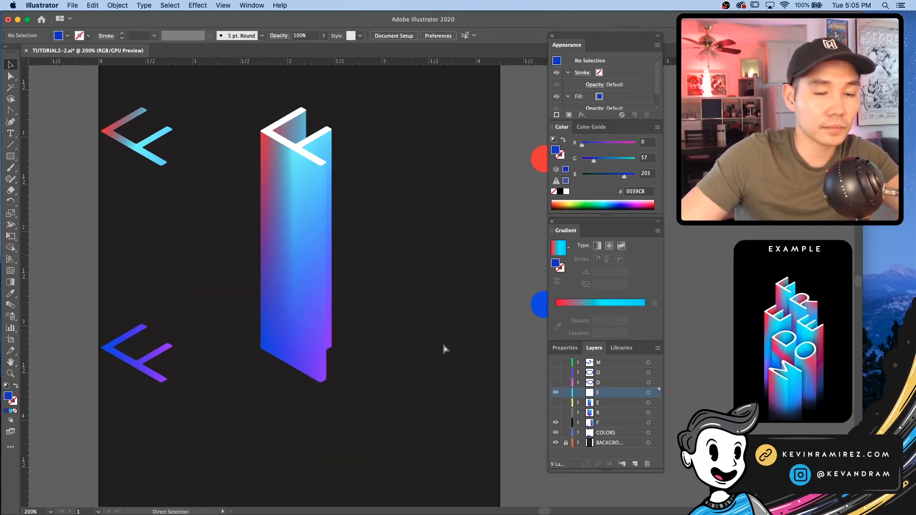
key("super+z")
Show the first E and R layers to examine the finished F, R and both E letters together
left_click(555, 402)
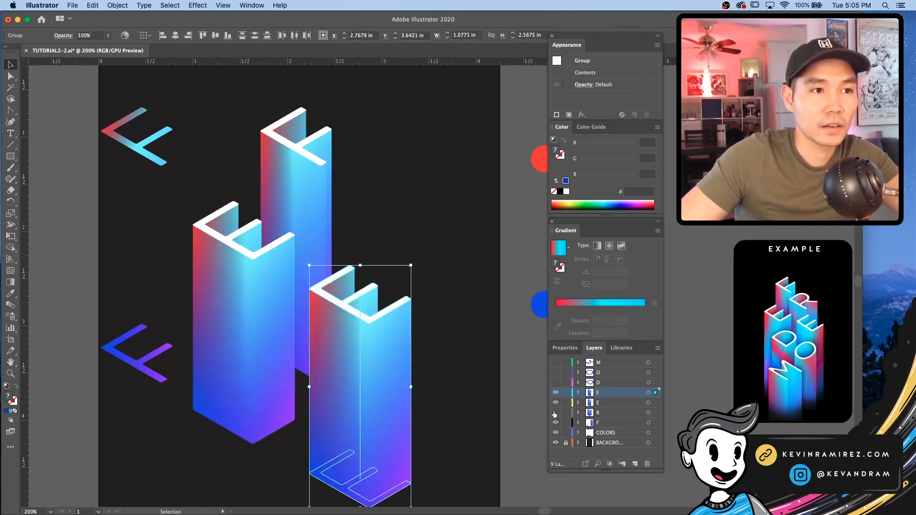
left_click(555, 413)
left_click(436, 295)
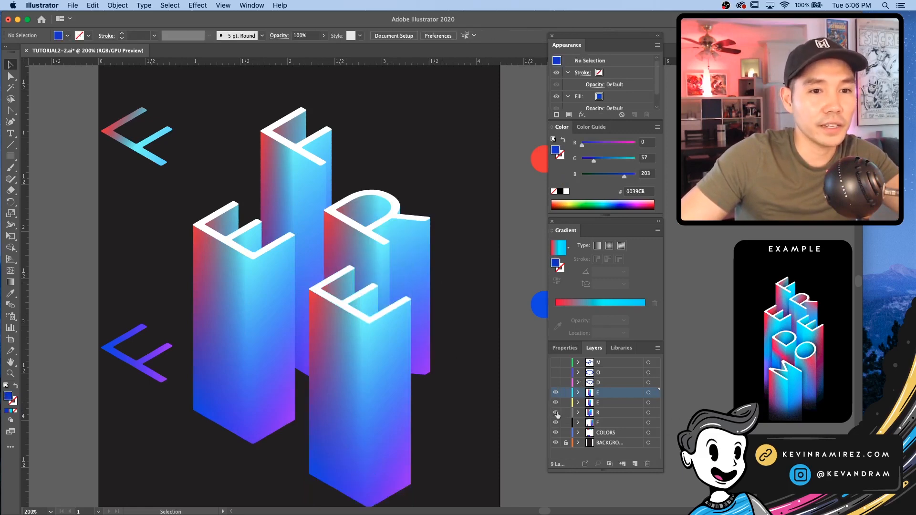
Hide the R and both E layers, show the D layer, and duplicate the blue D straight above itself
left_click_drag(557, 411, 556, 394)
left_click(555, 382)
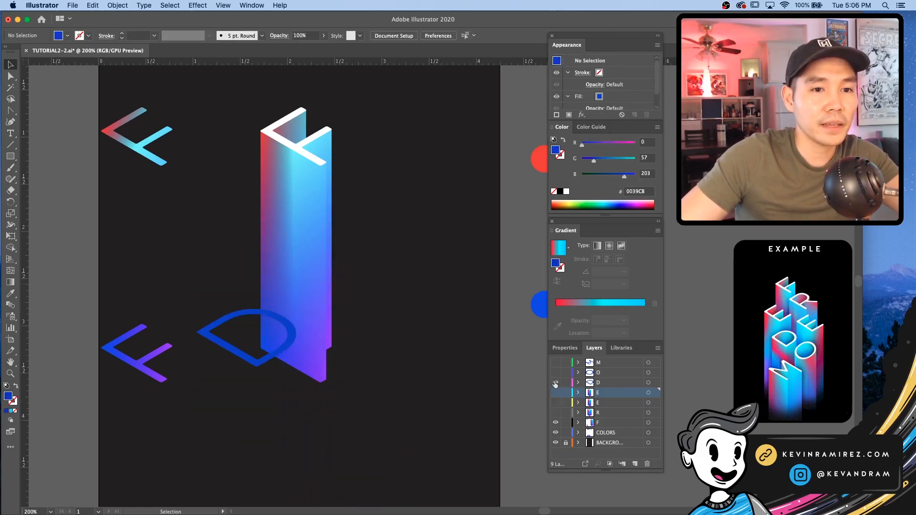
left_click_drag(265, 391, 409, 317)
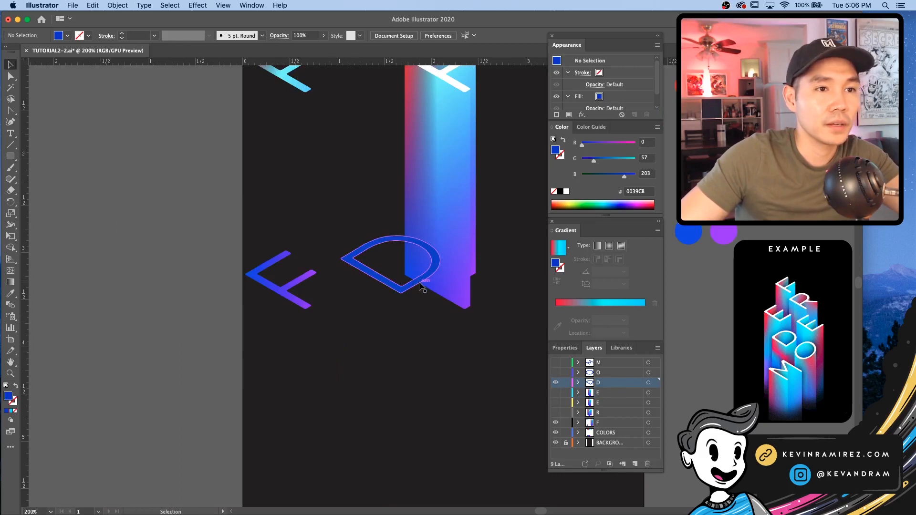
left_click_drag(421, 281, 421, 215)
Fill the upper D with the white of the F's top face using the Eyedropper, and duplicate the blue D straight below itself
key("space")
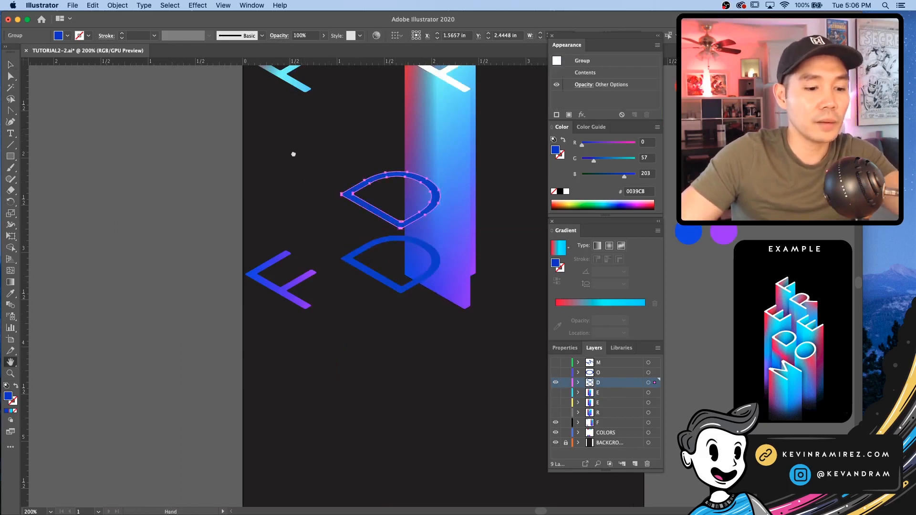
left_click_drag(292, 154, 267, 207)
key("i")
left_click(421, 130)
key("v")
left_click(320, 232)
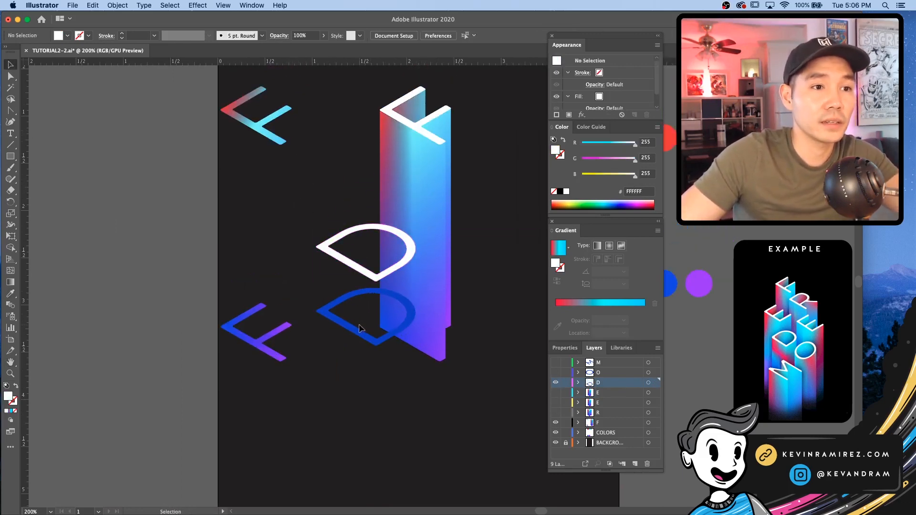
left_click_drag(360, 323, 360, 460)
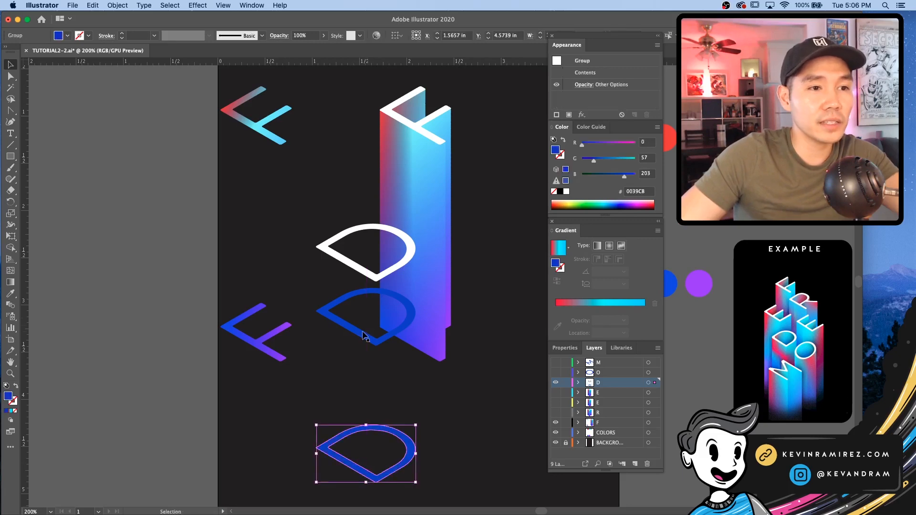
Fill the middle D with the red-to-cyan gradient sampled from the upper flat F using the Eyedropper
left_click(366, 336)
key("i")
left_click(258, 128)
key("v")
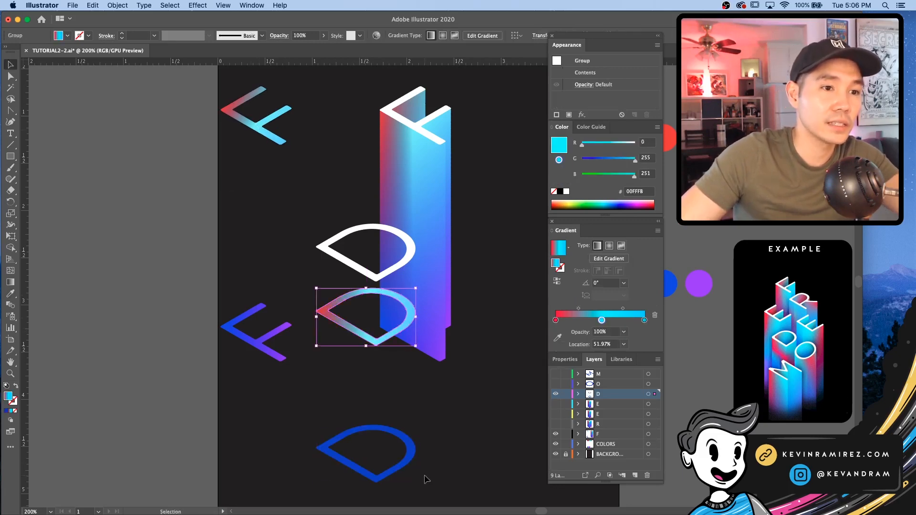
Fill the lowest D with the blue-to-purple gradient sampled from the lower flat F using the Eyedropper
left_click(411, 455)
key("a")
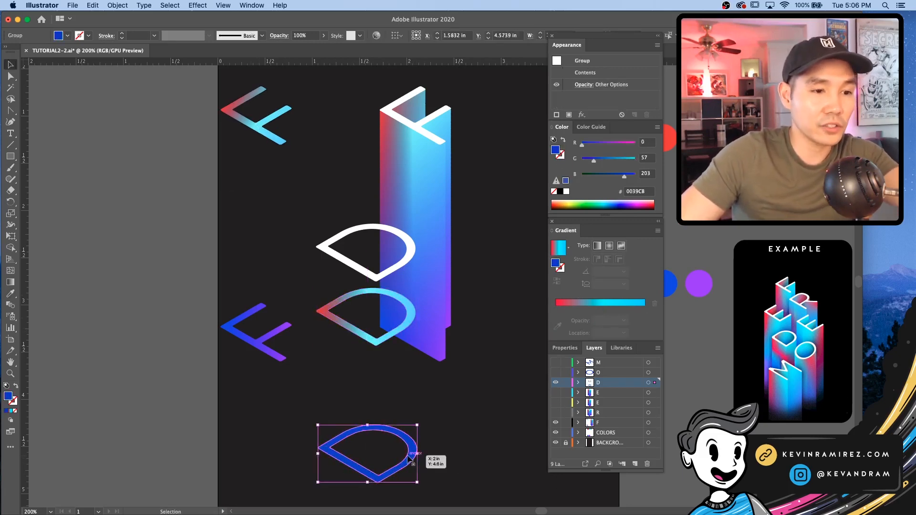
left_click_drag(407, 456, 405, 456)
key("i")
left_click(281, 357)
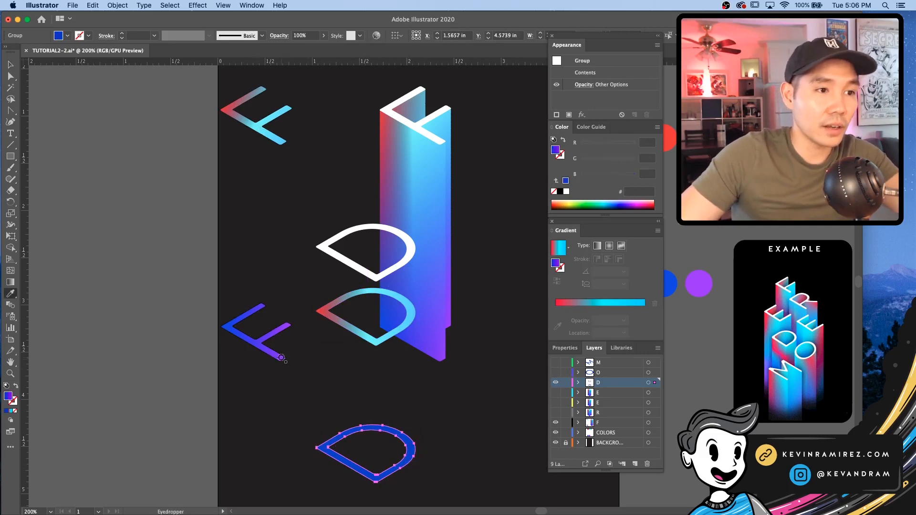
key("v")
left_click(366, 385)
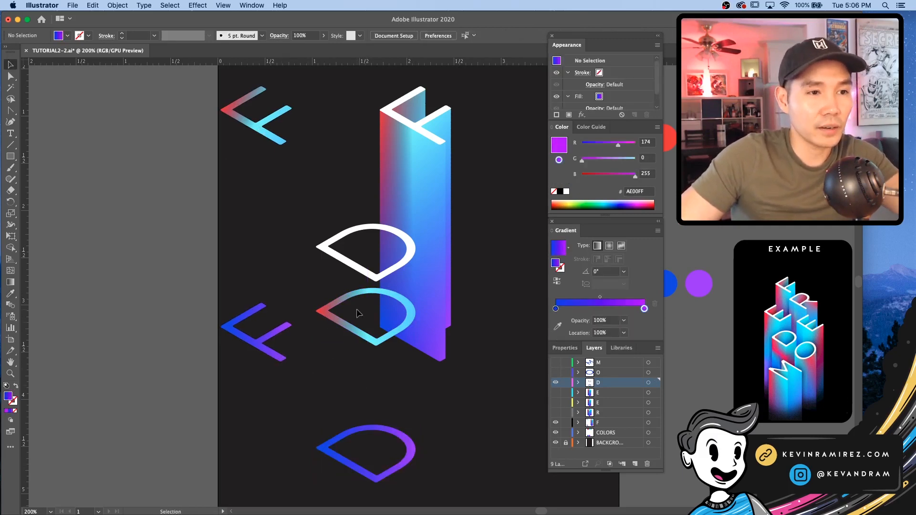
Blend the red-to-cyan D with the blue-to-purple D below it into an extruded column
left_click(378, 451)
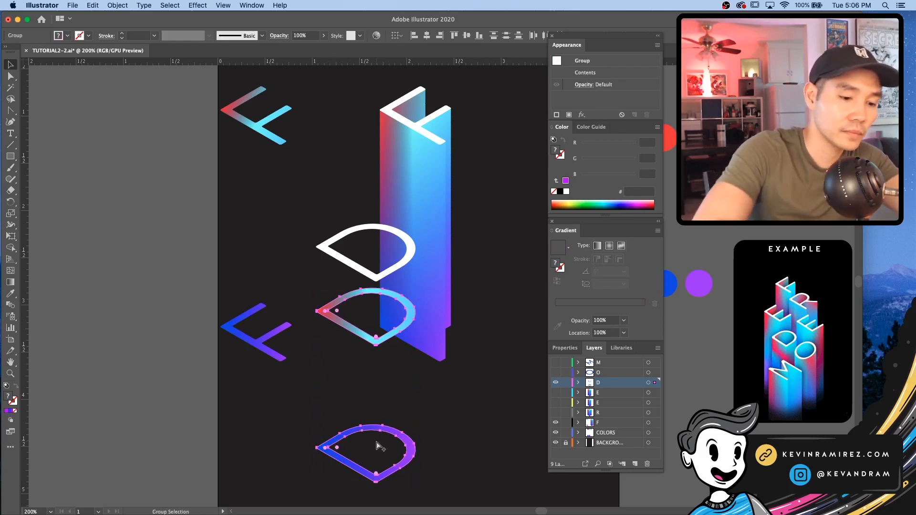
key("super+alt+b")
left_click(286, 409)
Bring the red-to-cyan D to the front inside the blend, and place the white D exactly on top of it
double_click(396, 331)
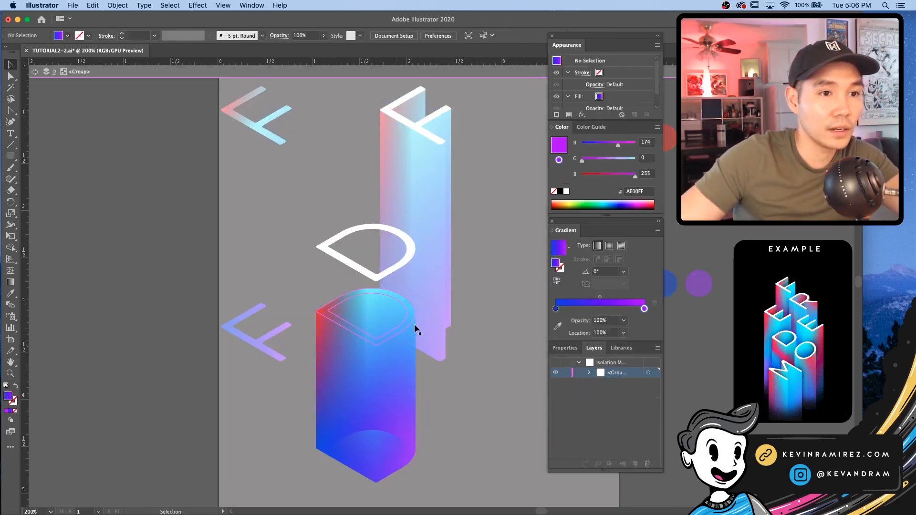
double_click(409, 320)
left_click(410, 312)
key("super+shift+]")
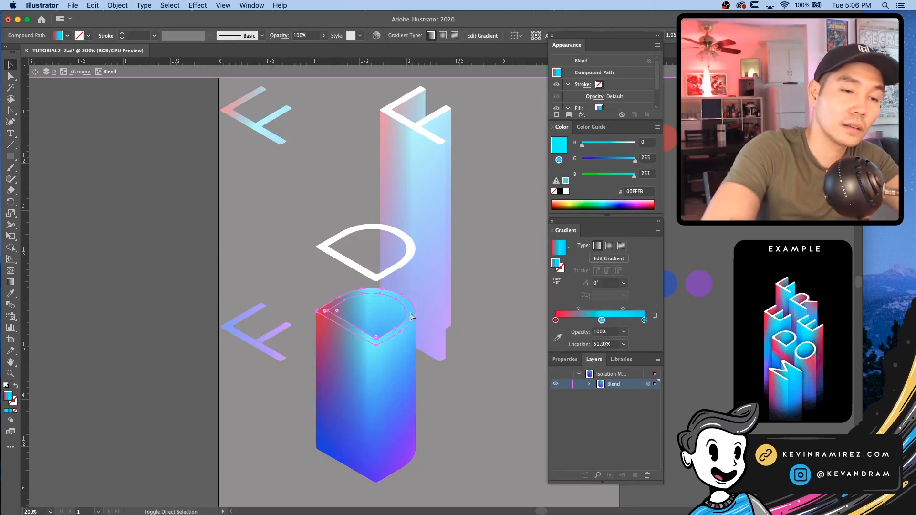
double_click(307, 262)
left_click_drag(348, 263, 347, 326)
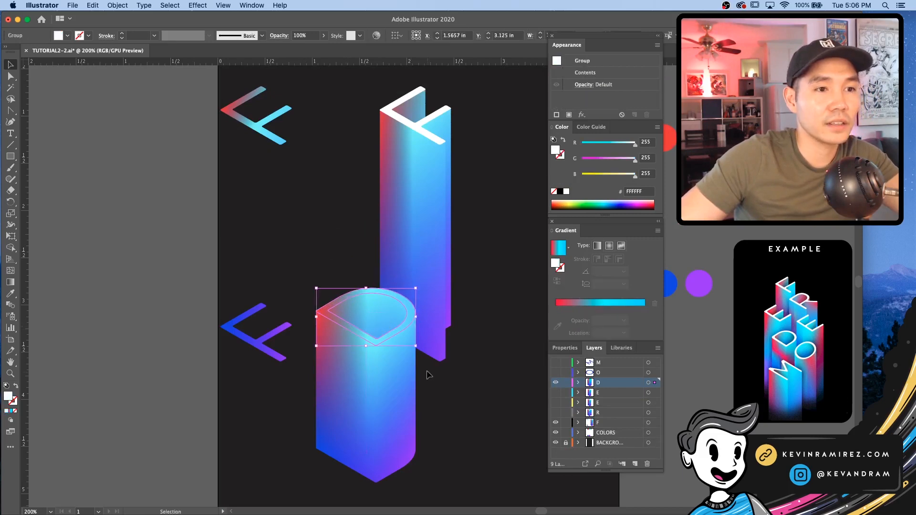
left_click(508, 452)
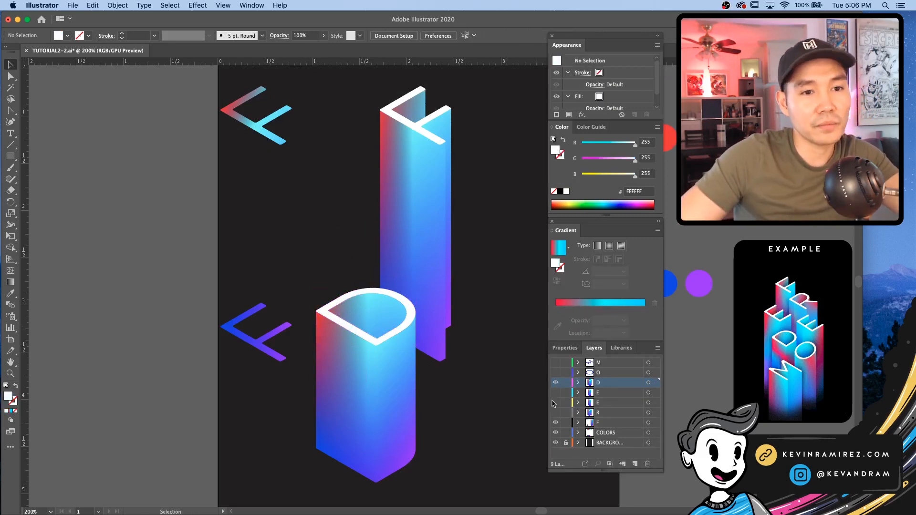
Hide the D layer, show the O layer, and duplicate the blue O straight below itself
left_click(556, 381)
left_click(555, 372)
scroll(405, 343, "down", 3)
scroll(406, 344, "right", 5)
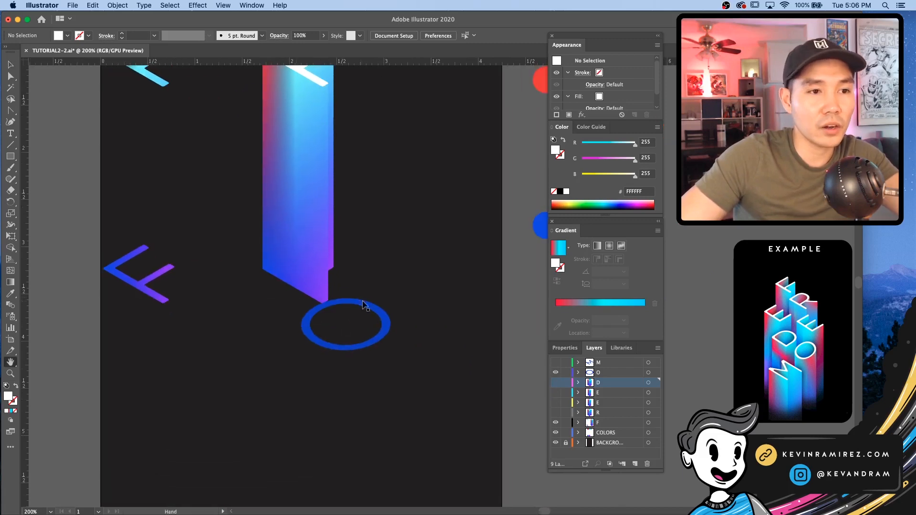
left_click_drag(375, 311, 375, 442)
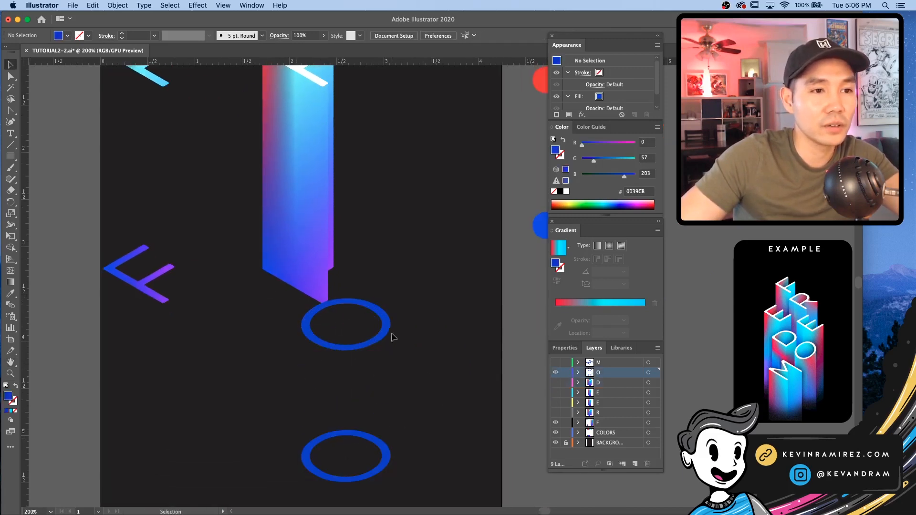
Duplicate the original blue O straight above itself, and fill the copy with the white of the F's top face using the Eyedropper
left_click_drag(390, 335, 399, 276)
key("super+z")
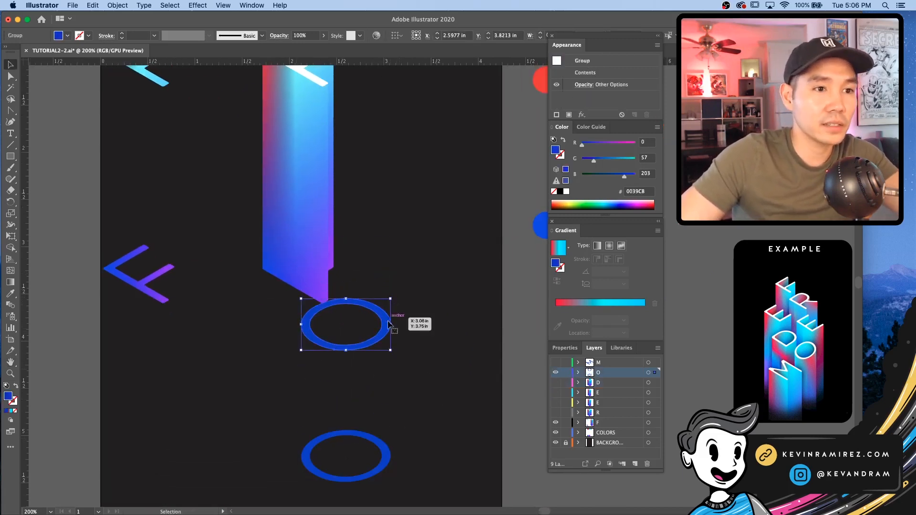
left_click_drag(389, 325, 389, 273)
left_click_drag(440, 221, 434, 263)
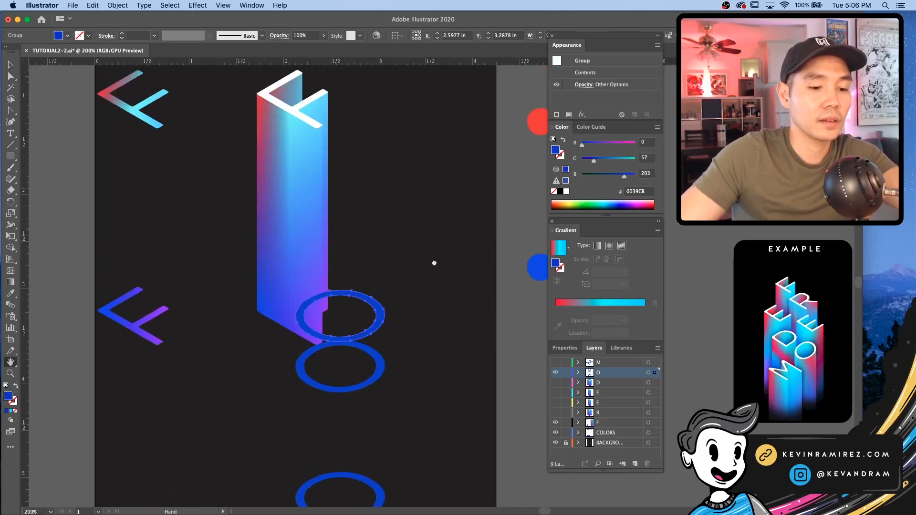
left_click(302, 118)
key("v")
Fill the middle O with the red-to-cyan gradient sampled from the upper flat F using the Eyedropper
scroll(401, 198, "down", 5)
left_click(377, 278)
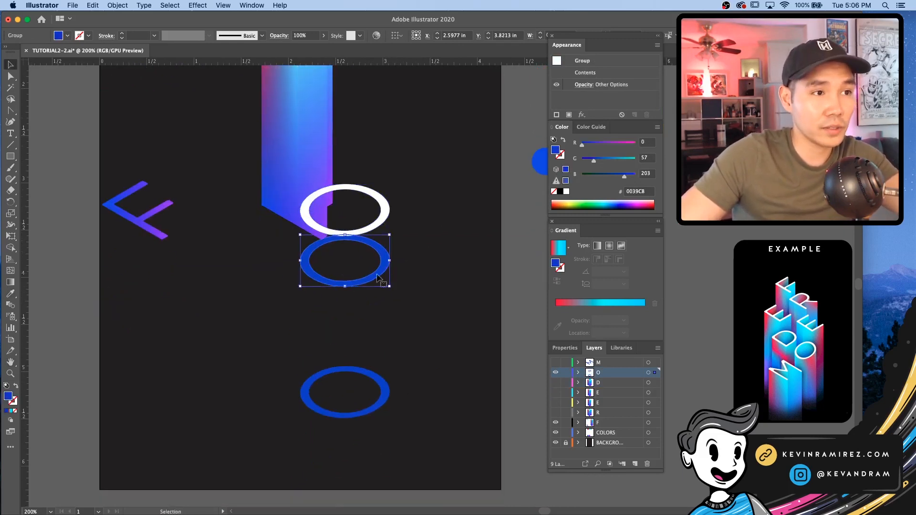
left_click_drag(294, 209, 310, 262)
key("i")
left_click(169, 70)
key("v")
left_click(457, 436)
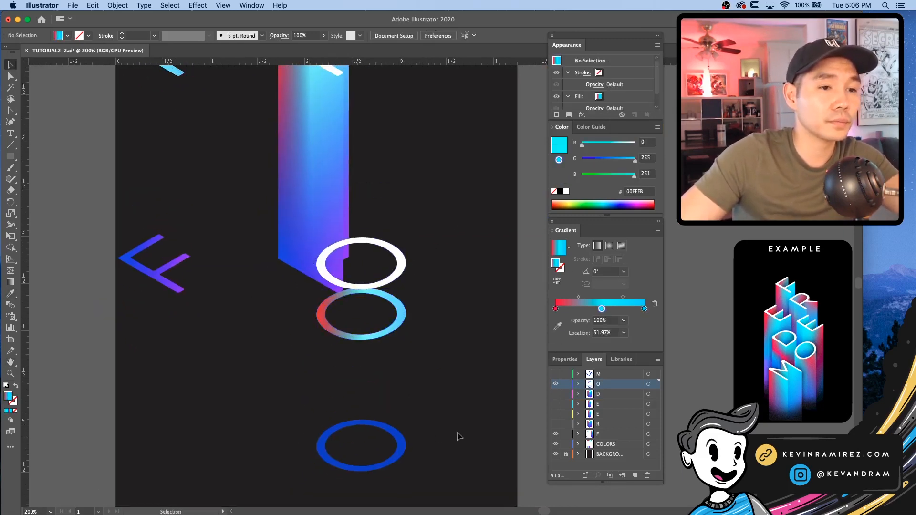
Apply the lower flat F's blue-to-purple gradient to the bottom O ring with the Eyedropper
left_click(404, 444)
key("i")
left_click(152, 271)
key("v")
left_click(449, 434)
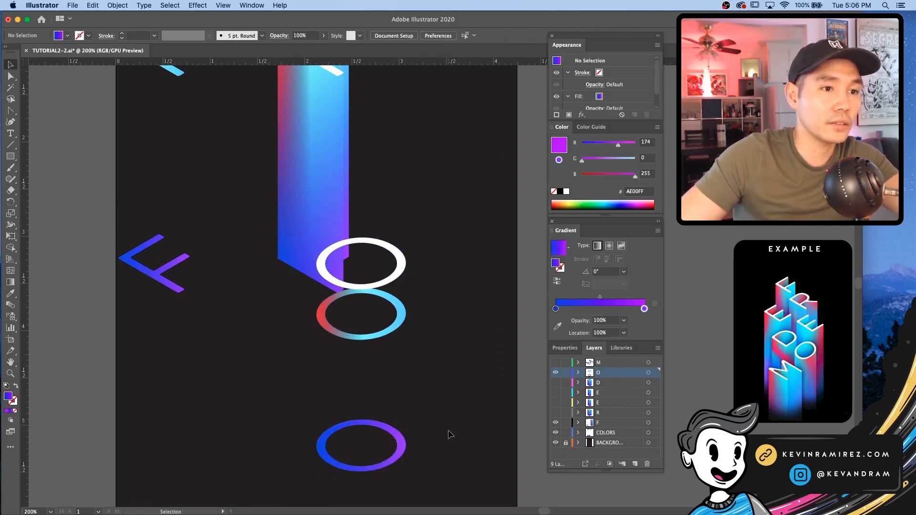
Blend the red-to-cyan O ring with the blue-to-purple one and bring the blend's upper ring to the front
left_click_drag(344, 334, 347, 321)
key("super+alt+b")
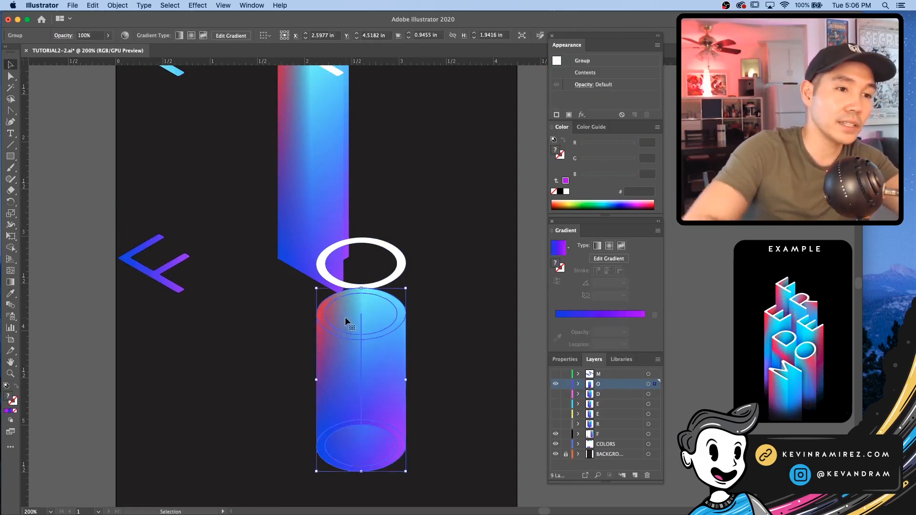
left_click(420, 363)
key("a")
left_click(402, 316)
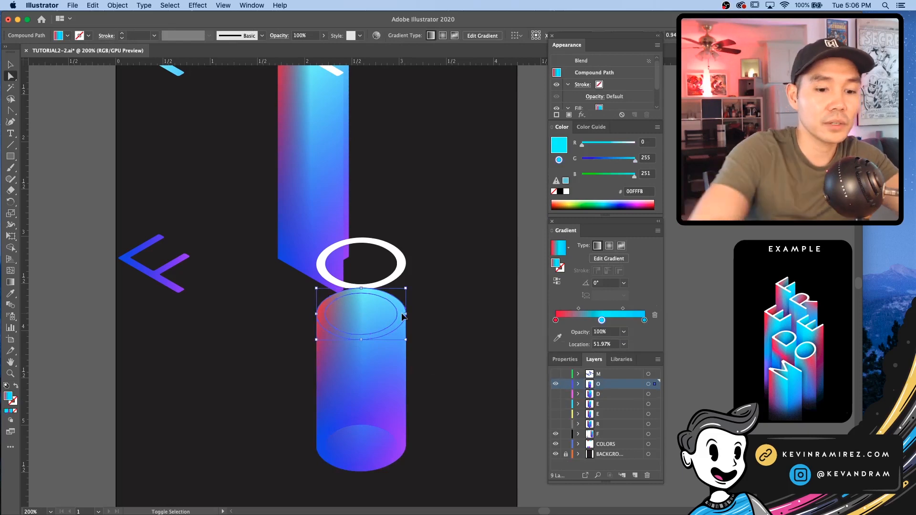
key("super+shift+]")
key("v")
left_click(435, 347)
Place the white O ring exactly over the top ring of the O blend
left_click(404, 271)
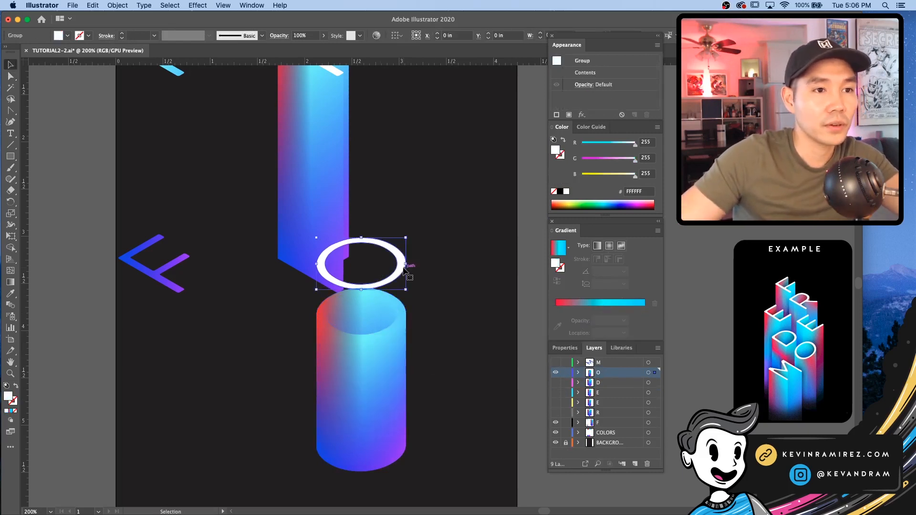
left_click(413, 272)
left_click_drag(405, 263, 397, 318)
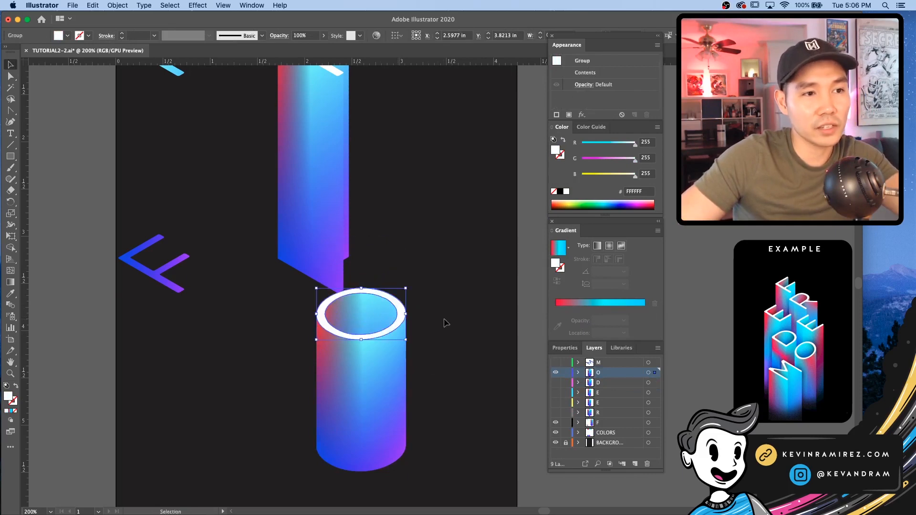
Hide the O layer, show the M layer and make it the active layer
left_click(555, 372)
left_click(555, 362)
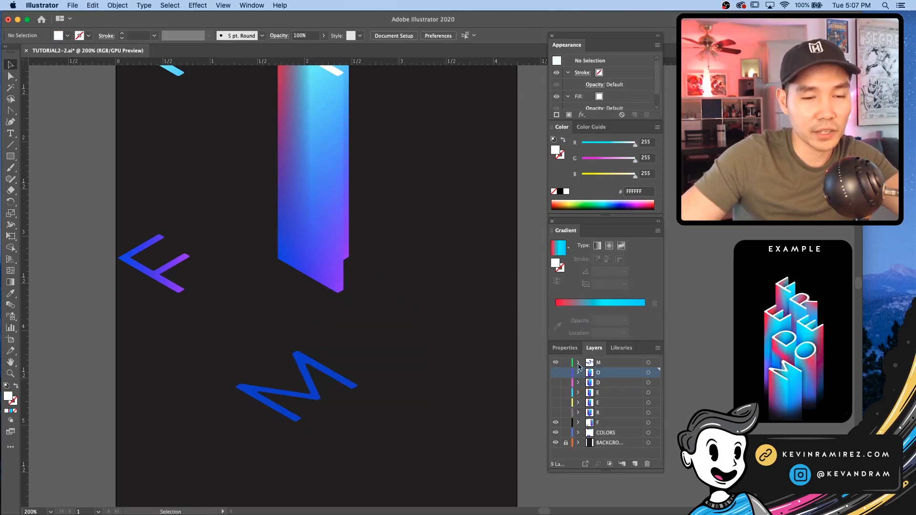
left_click(615, 362)
Duplicate the blue M vertically to get three copies stacked above one another
left_click_drag(332, 370, 444, 408)
left_click(471, 346)
left_click(457, 304)
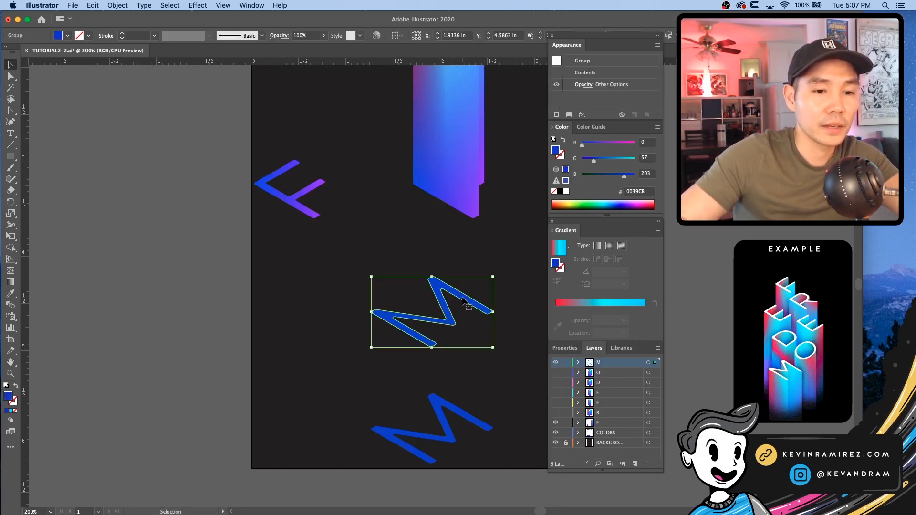
left_click(371, 265)
left_click_drag(474, 298, 473, 212)
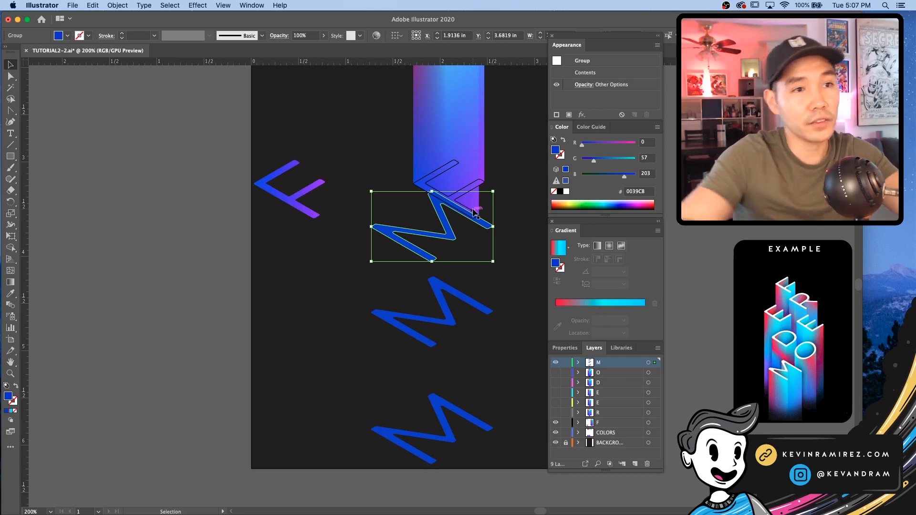
Color the uppermost M white by sampling the white face of the extruded F
left_click_drag(427, 280, 344, 341)
key("i")
left_click_drag(448, 163, 428, 296)
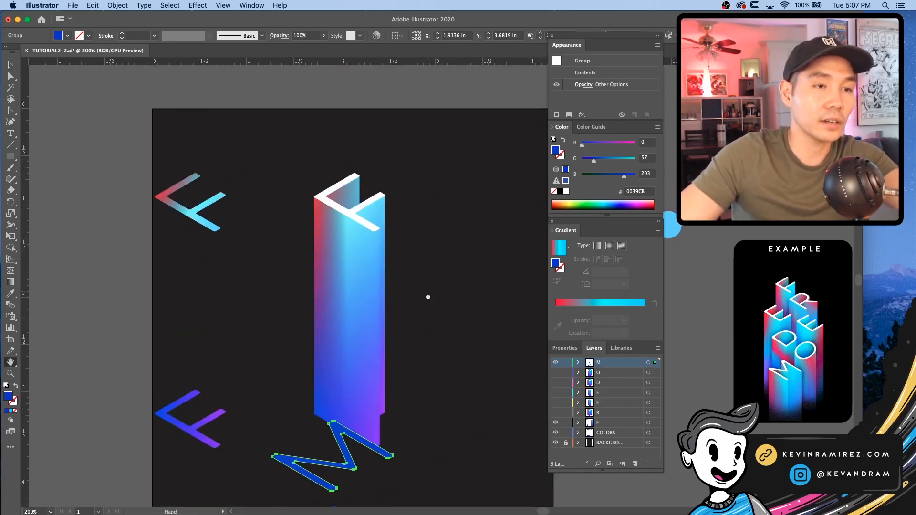
left_click(353, 213)
scroll(413, 245, "down", 10)
key("v")
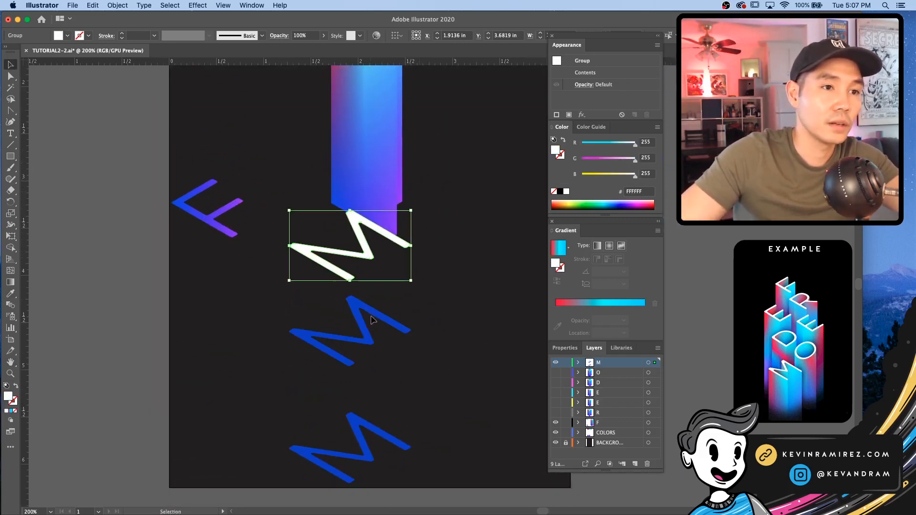
Apply the upper flat F's red-to-cyan gradient to the middle M
left_click(374, 313)
scroll(222, 129, "up", 5)
key("i")
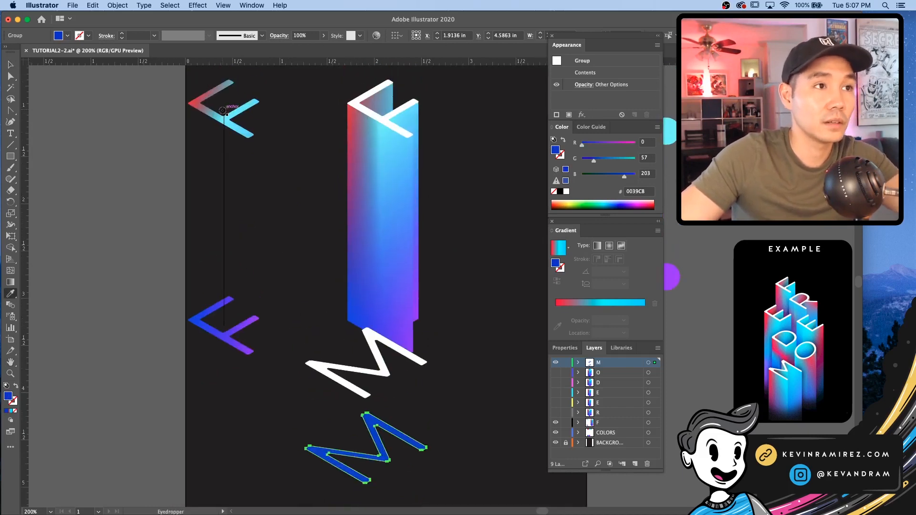
left_click(222, 121)
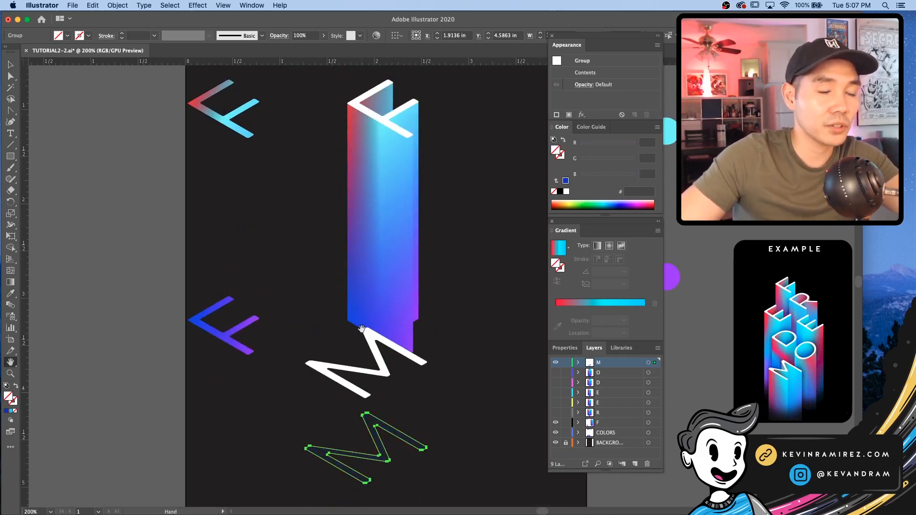
left_click(235, 125)
Apply the lower flat F's blue-to-purple gradient to the bottom M
left_click_drag(323, 248, 307, 192)
left_click(355, 475, "super")
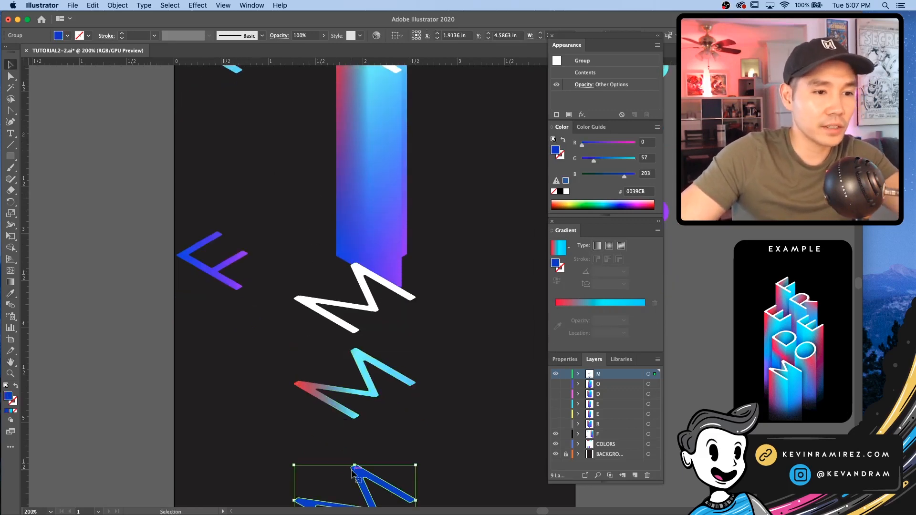
left_click(206, 265)
left_click(252, 402, "super")
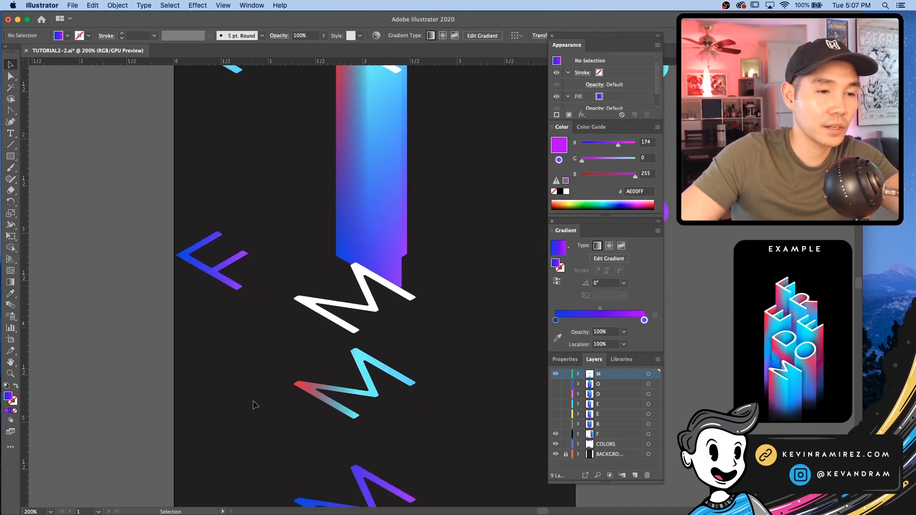
Blend the two gradient Ms into an extrusion and place the white M over its top face
left_click_drag(251, 403, 226, 270)
left_click_drag(402, 394, 333, 227)
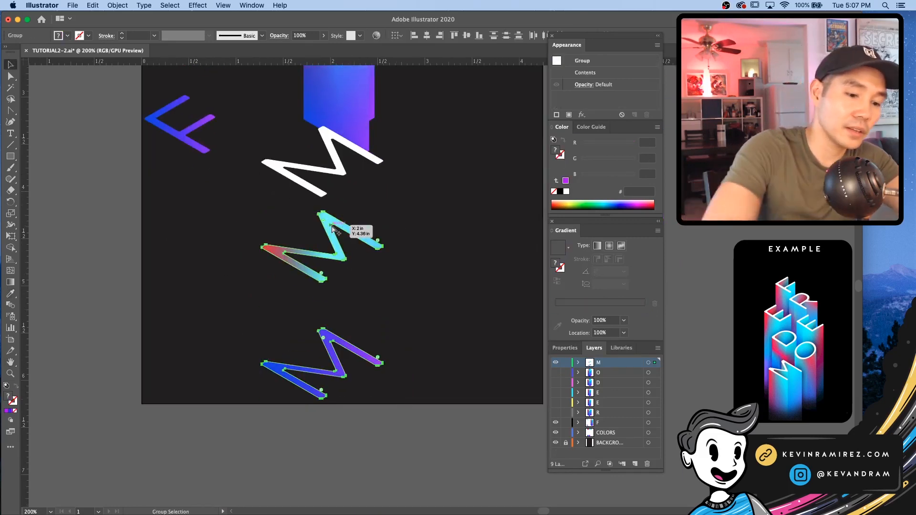
key("alt+super+b")
left_click(438, 248)
left_click_drag(345, 177, 328, 254)
left_click(451, 272)
Delete the two spare flat gradient F letters beside the extruded F
left_click_drag(214, 231, 208, 342)
key("Delete")
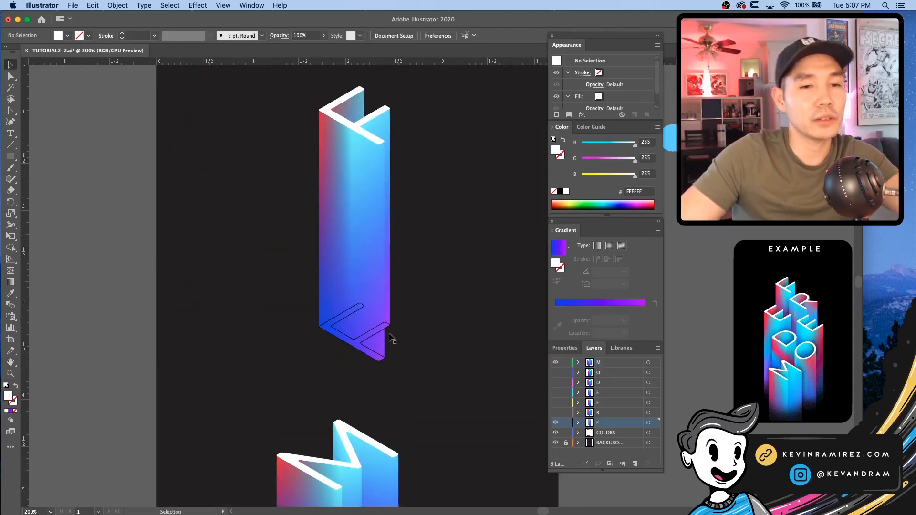
Show the hidden R, E, E, D and O layers and save the document
left_click_drag(556, 413, 556, 372)
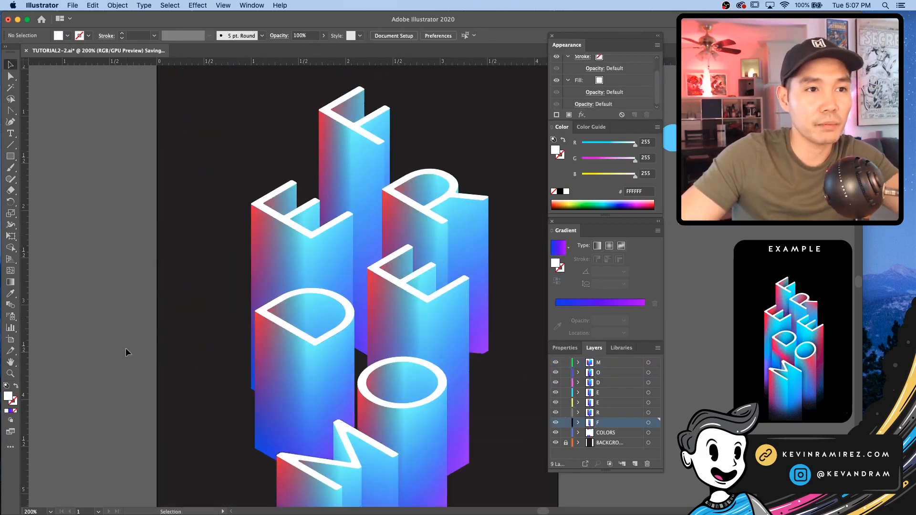
key("super+1")
left_click_drag(373, 332, 253, 311)
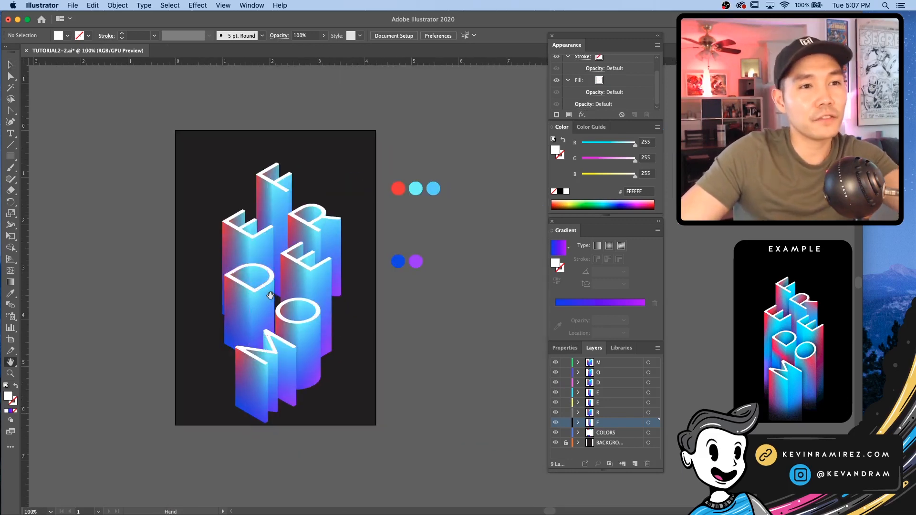
Examine the spacing and overlap of the extruded letters across the whole composition
key("super+equal")
key("super+equal")
left_click_drag(298, 235, 373, 229)
key("super+equal")
key("super+minus")
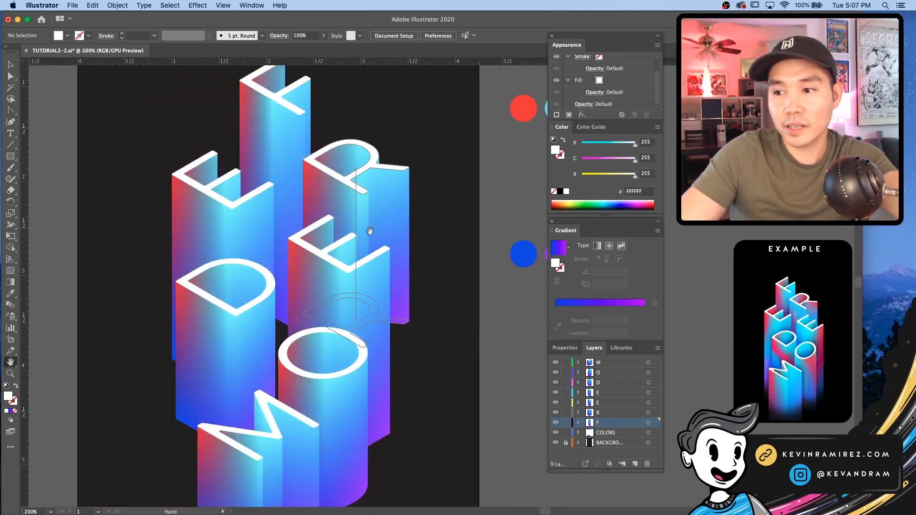
left_click_drag(238, 238, 292, 241)
left_click(280, 217, "super")
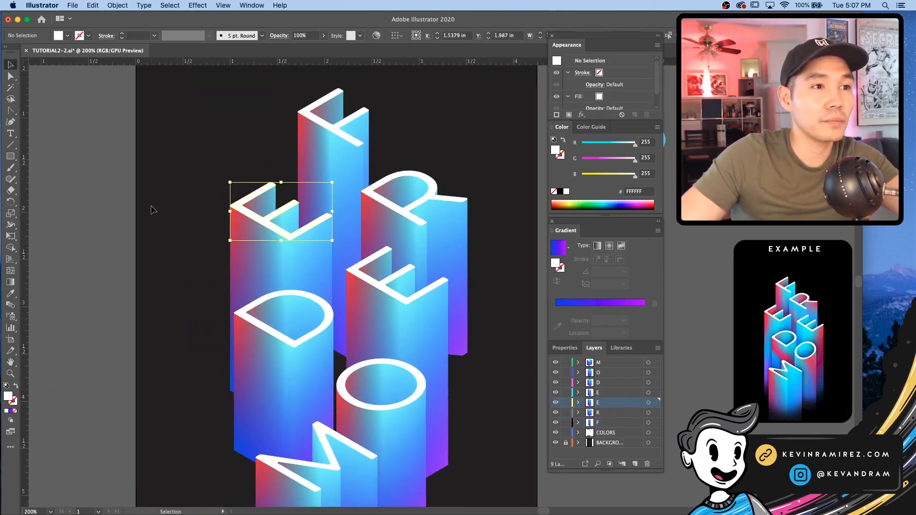
left_click(150, 206, "super")
key("super+minus")
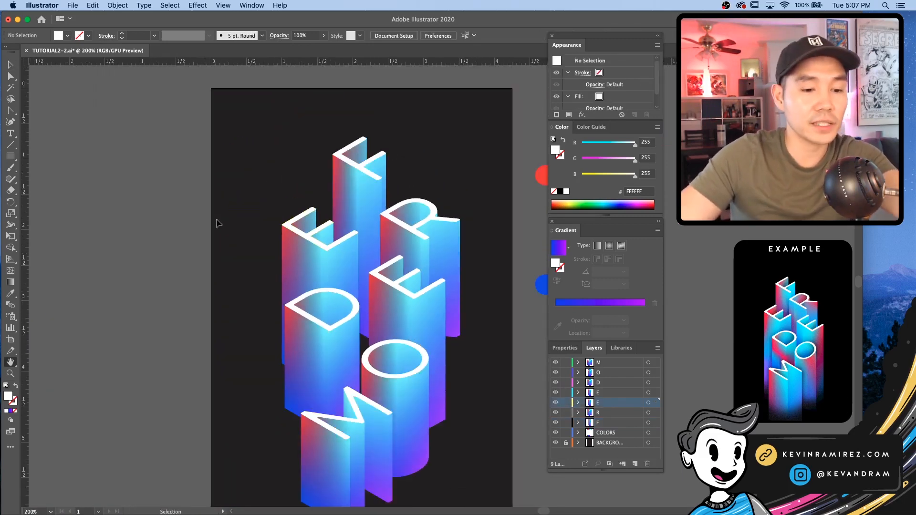
left_click_drag(217, 223, 183, 171)
key("v")
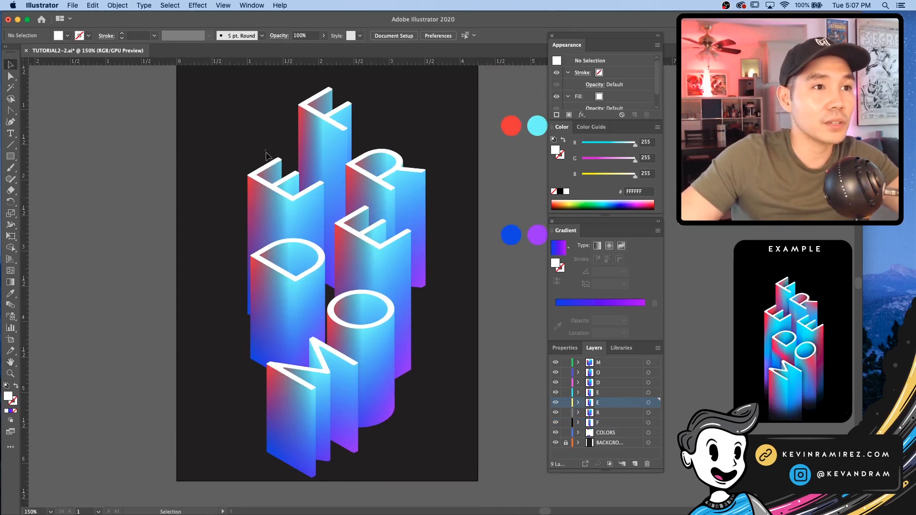
Reposition the extruded E below the F slightly up and to the right
left_click_drag(265, 150, 290, 197)
left_click(210, 191)
key("super+z")
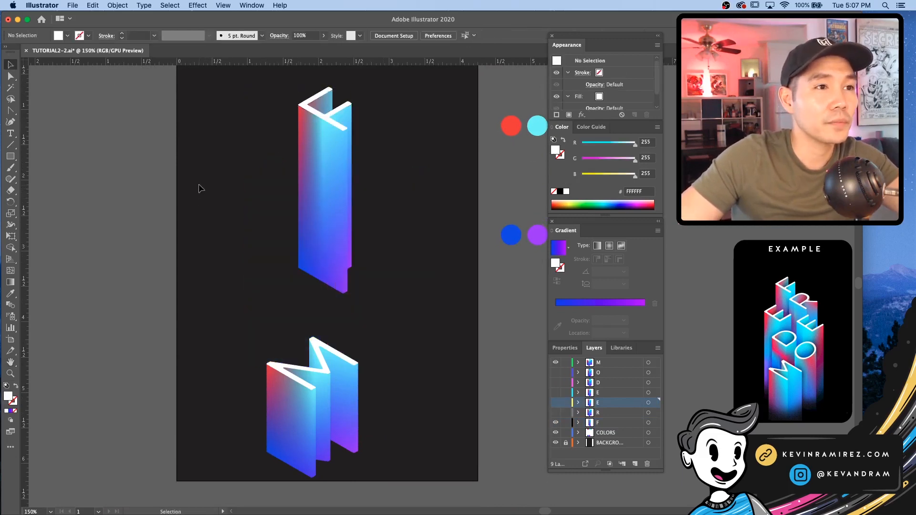
left_click_drag(275, 213, 272, 205)
left_click(200, 145)
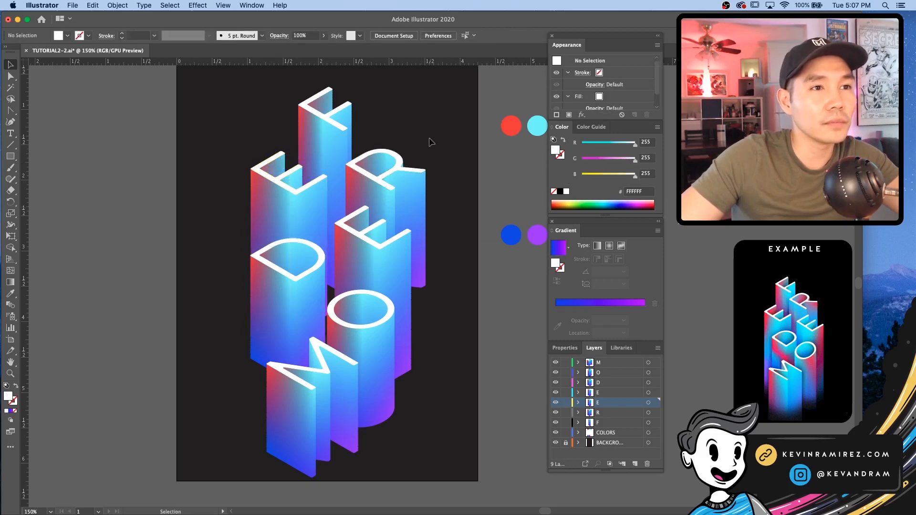
Shift the extruded R left toward the F and lower the E above the D slightly
left_click_drag(384, 188, 378, 189)
left_click(261, 146)
left_click_drag(280, 202, 284, 210)
left_click(449, 326)
Move the extruded D slightly right and down, closer to the O
left_click(292, 311)
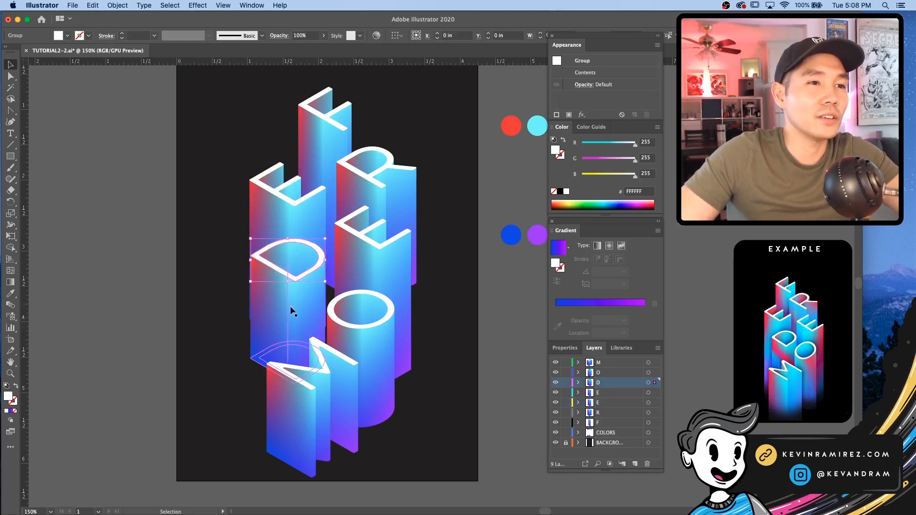
left_click_drag(291, 308, 287, 316)
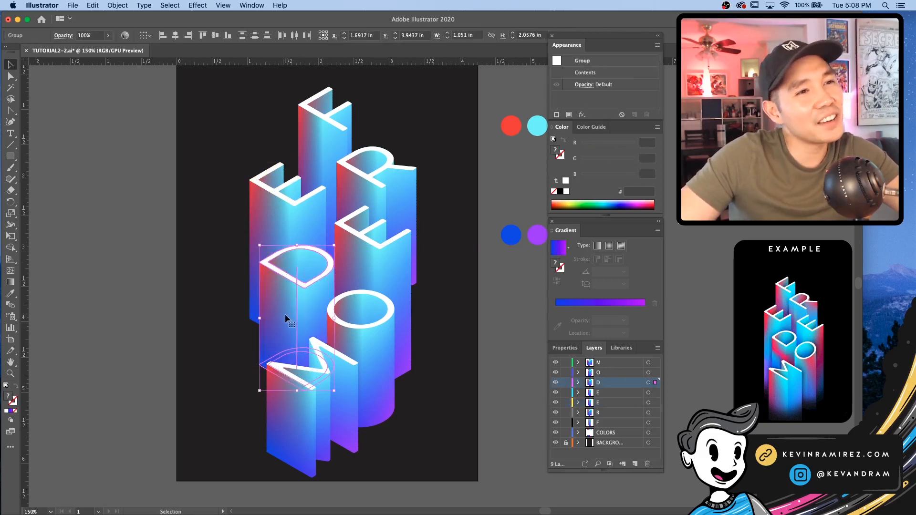
left_click(460, 323)
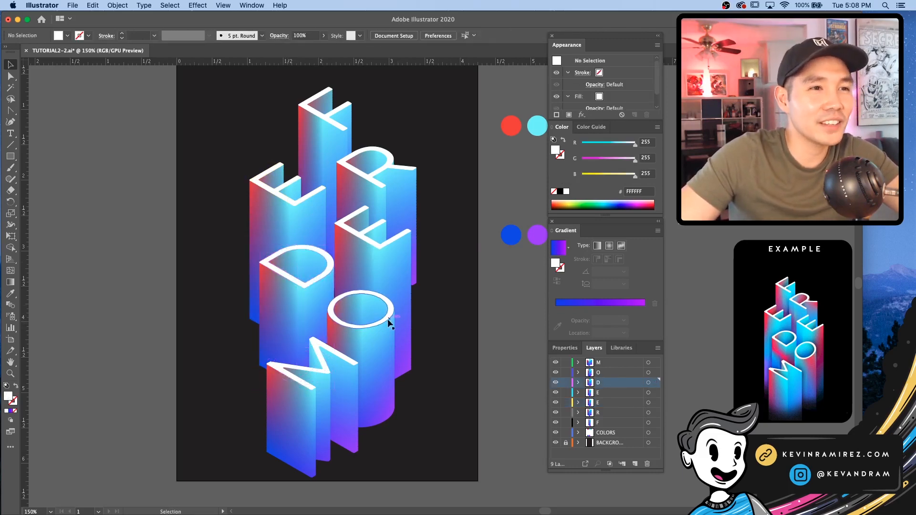
Nudge the extruded O slightly upward
left_click(390, 321)
left_click_drag(382, 380, 378, 383)
left_click(486, 363)
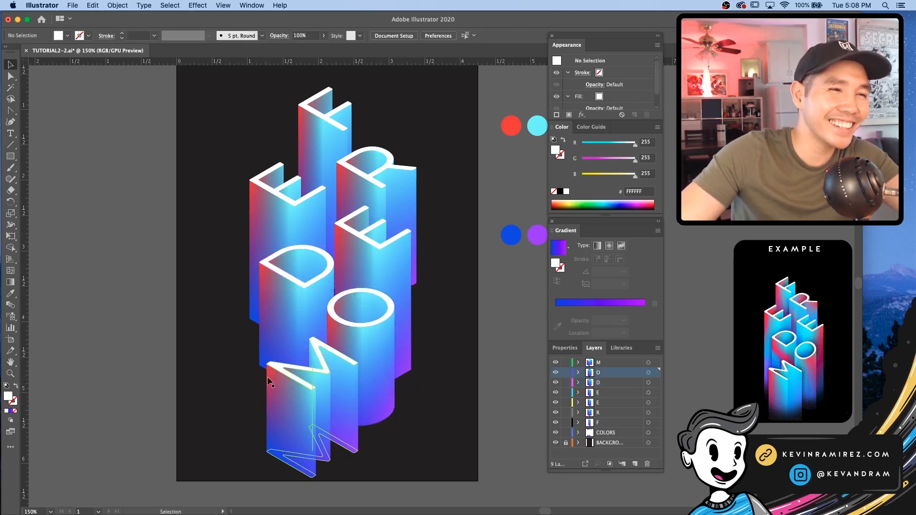
Move the extruded M slightly upward, closer to the D and O
left_click(281, 375)
left_click_drag(294, 431, 293, 424)
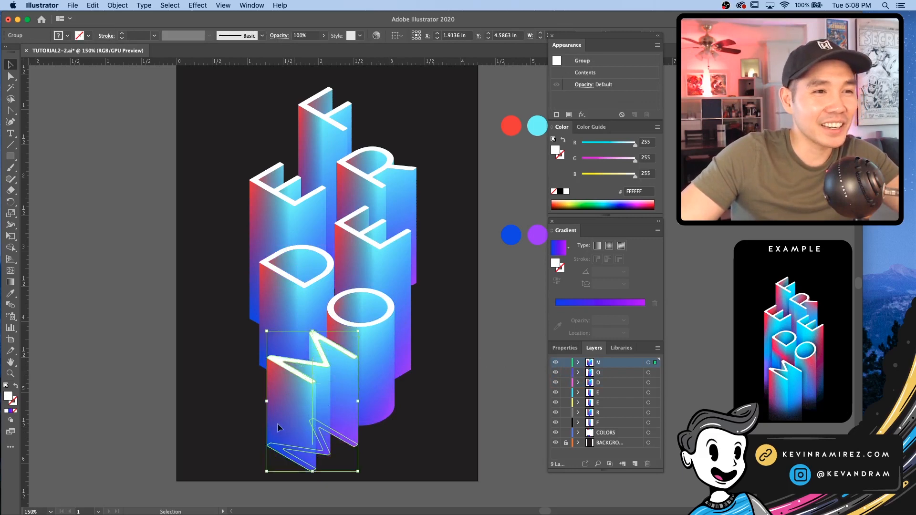
left_click(243, 416)
Raise the extruded O a little further to even out its gap to the M
left_click(381, 325)
left_click_drag(380, 361, 378, 354)
key("super+shift+a")
Move the extruded D slightly up, away from the M
left_click(310, 283)
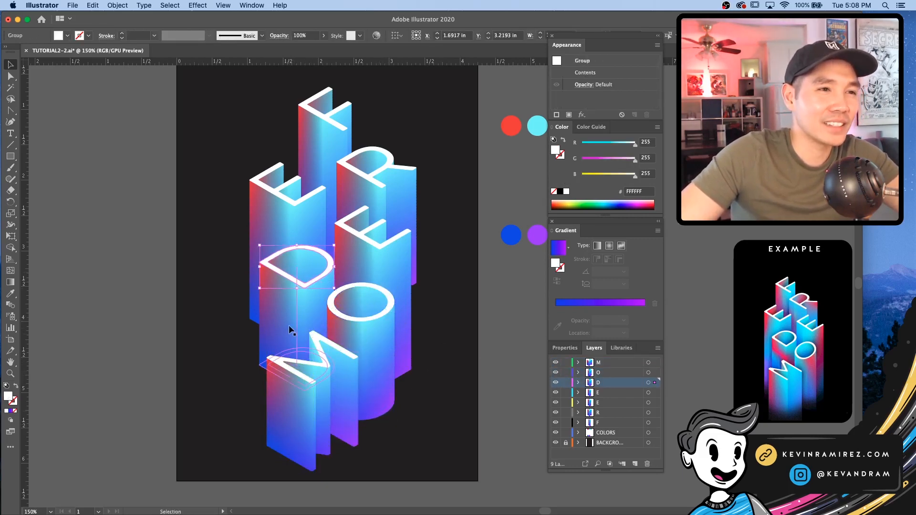
left_click_drag(288, 325, 288, 319)
left_click(186, 300)
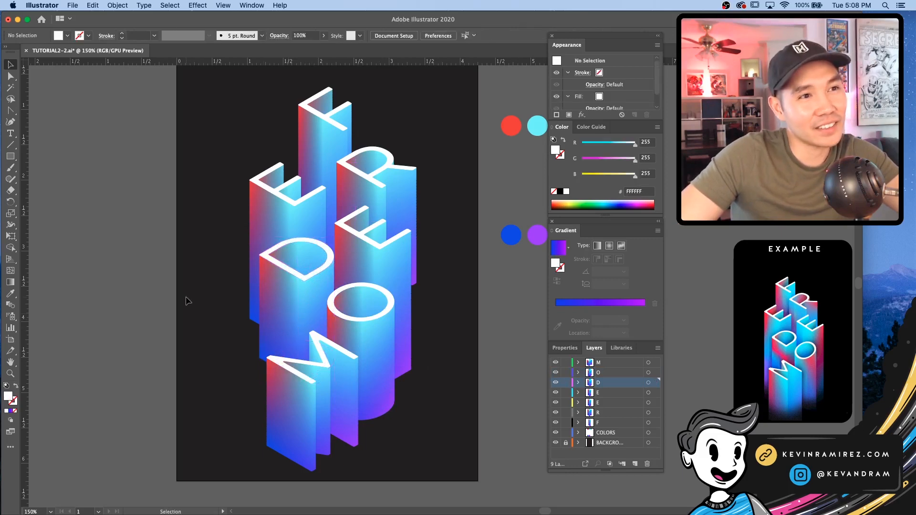
Select all the extruded letters and move them together slightly up on the artboard
left_click_drag(143, 202, 142, 239)
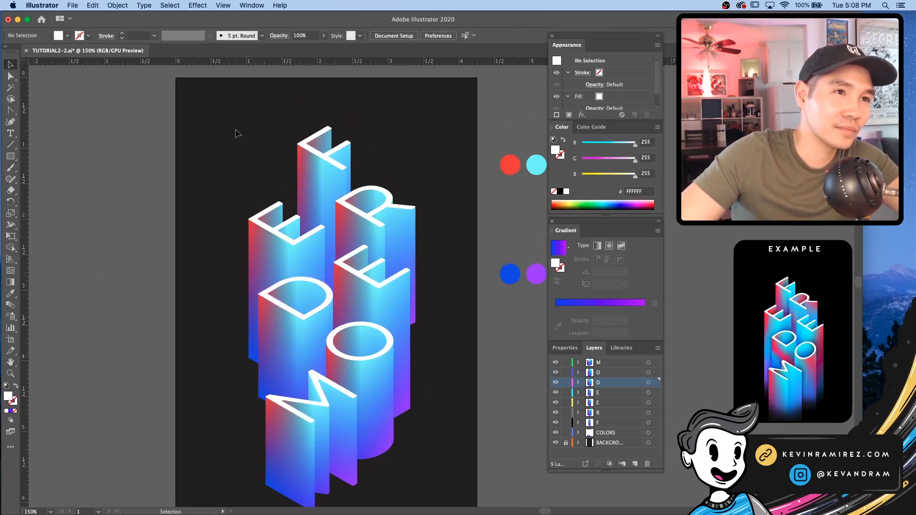
left_click_drag(402, 475, 403, 475)
left_click_drag(328, 396, 328, 387)
left_click(453, 288)
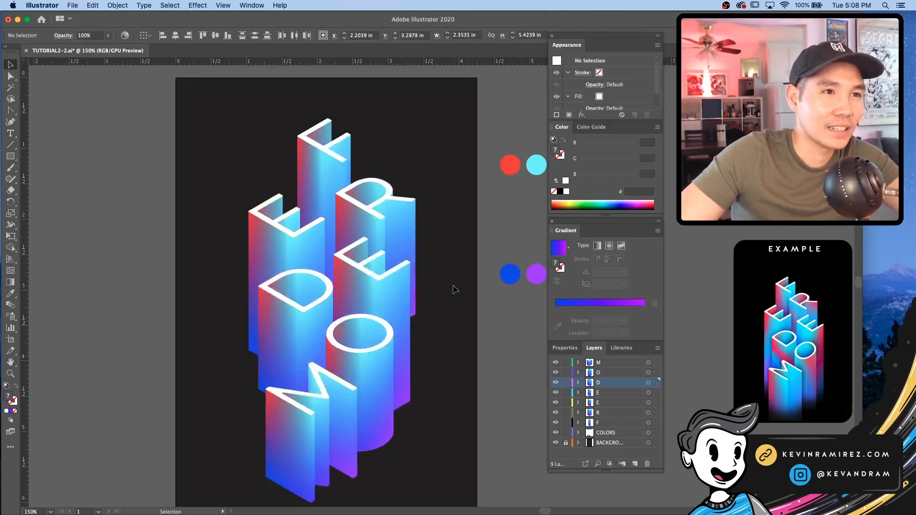
Lower the extruded F slightly, closer to the E and R
left_click_drag(324, 156, 325, 156)
left_click_drag(318, 159, 318, 166)
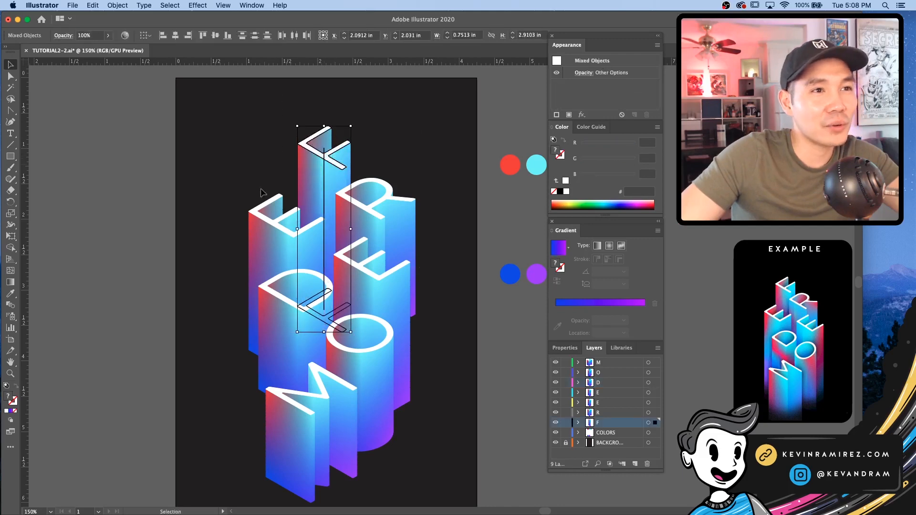
left_click(200, 231)
key("space")
left_click_drag(207, 234, 172, 192)
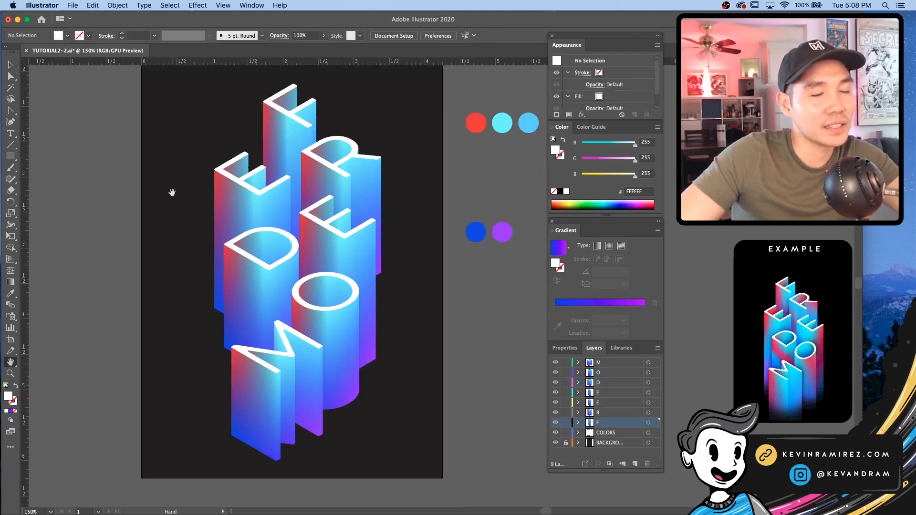
Nudge the extruded E above the O and the extruded D slightly down
left_click(337, 216)
left_click_drag(369, 254, 369, 260)
left_click(255, 263)
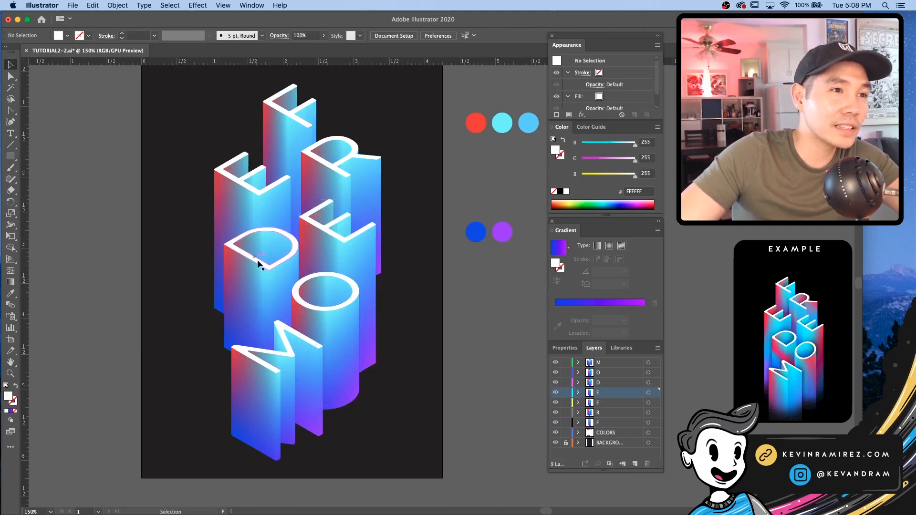
left_click_drag(244, 300, 244, 304)
left_click(132, 321)
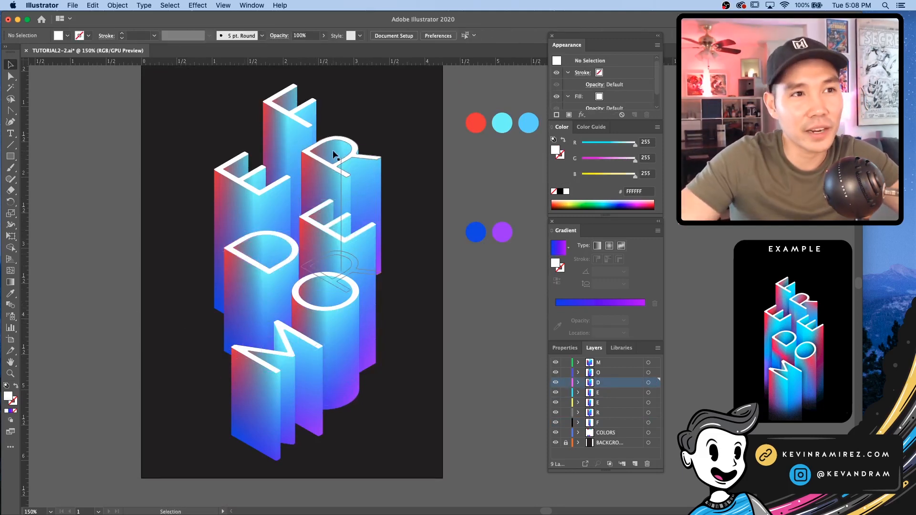
scroll(374, 271, "down", 2)
scroll(374, 271, "left", 3)
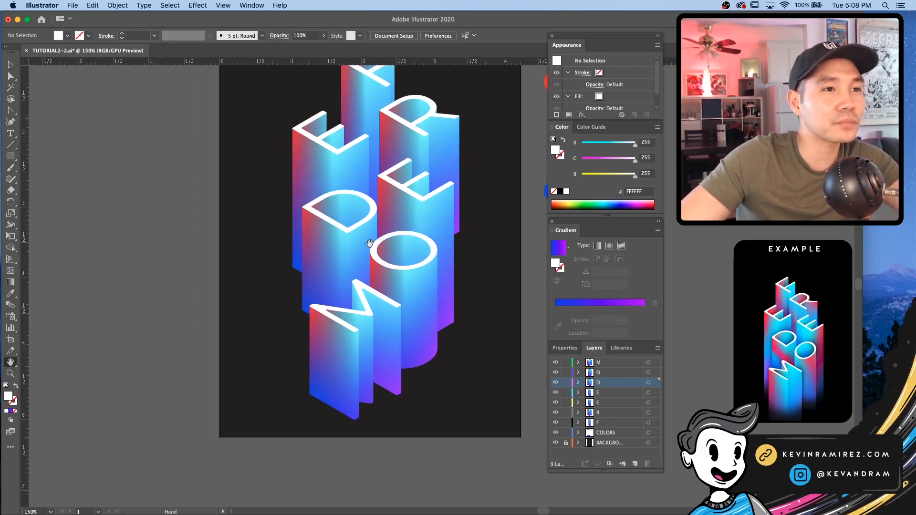
key("a")
left_click(298, 270)
double_click(298, 270)
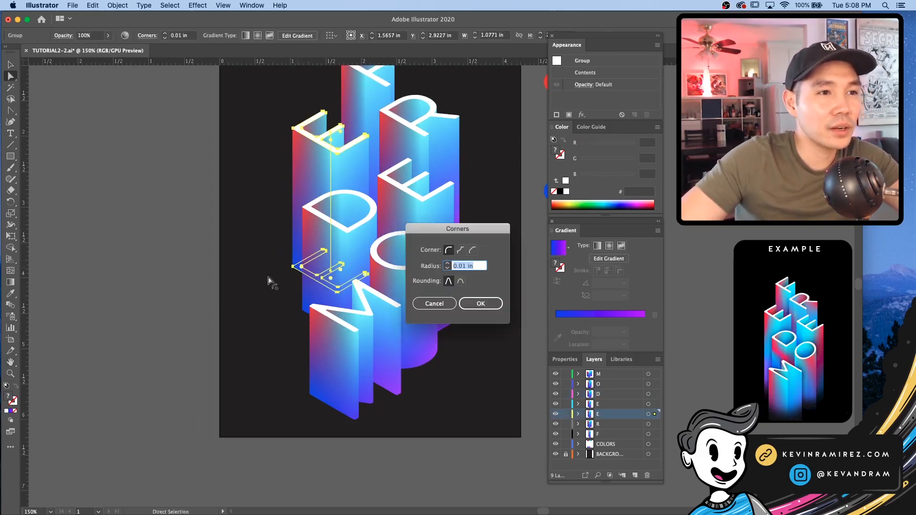
key("Escape")
left_click(169, 275)
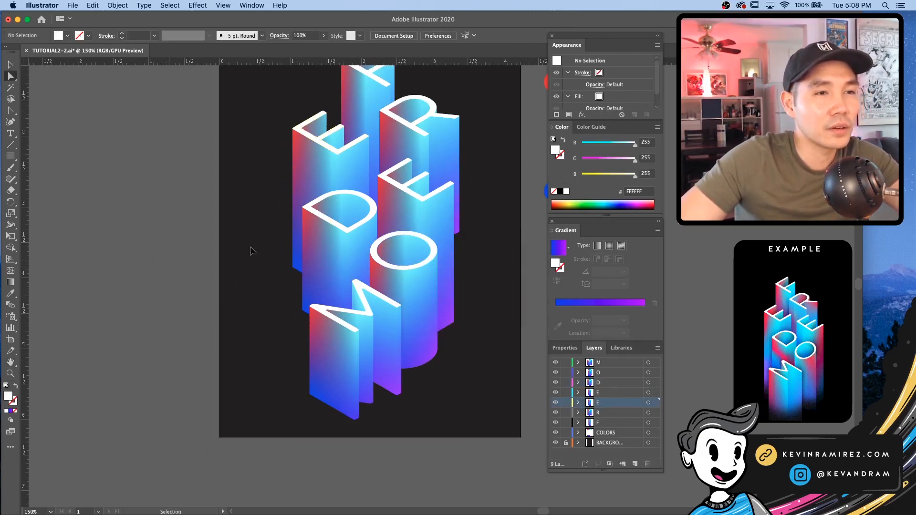
Save the document
key("super+s")
right_click(160, 243)
left_click(80, 195)
left_click_drag(360, 143, 271, 197)
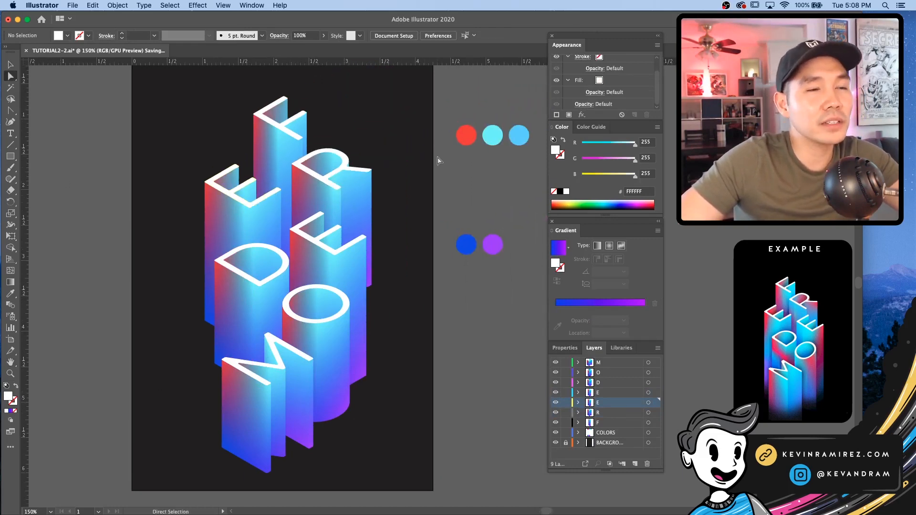
Select all the white letter faces by matching the R face's fill color and lock them
key("v")
left_click_drag(347, 163, 389, 134)
key("super+z")
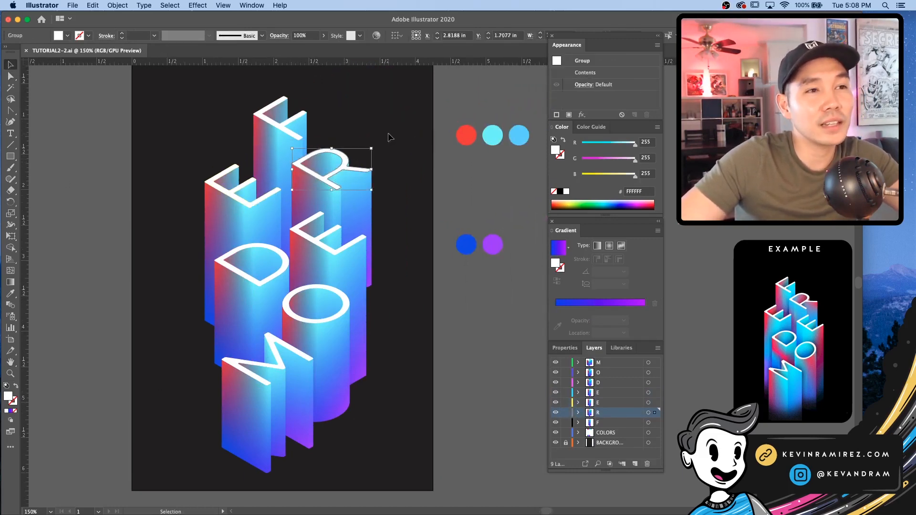
left_click(118, 6)
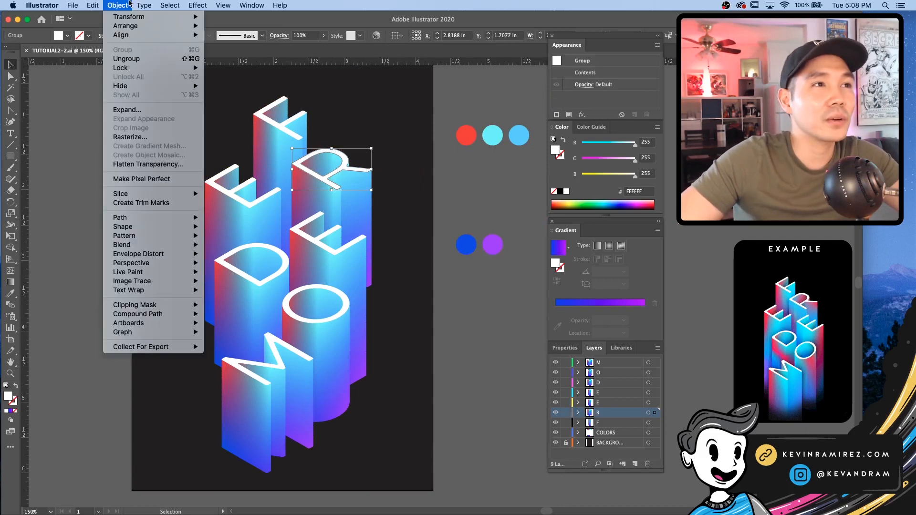
mouse_move(186, 101)
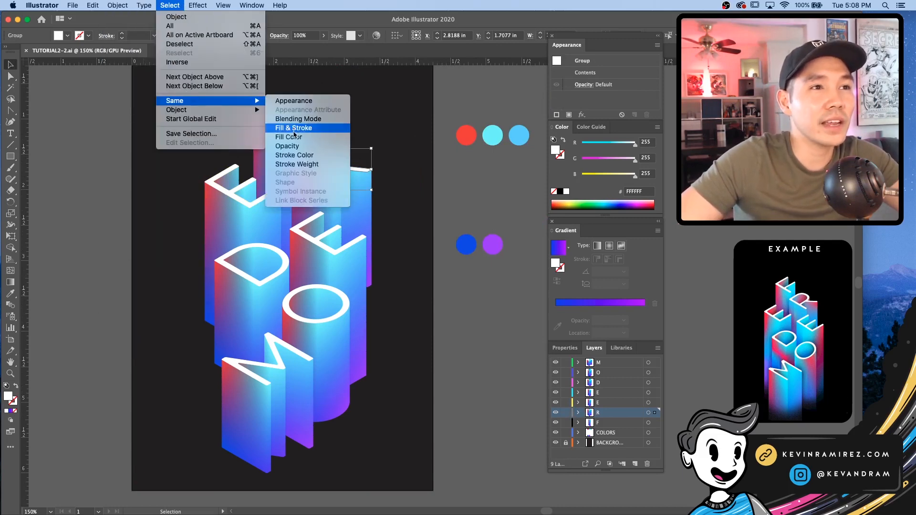
left_click(295, 136)
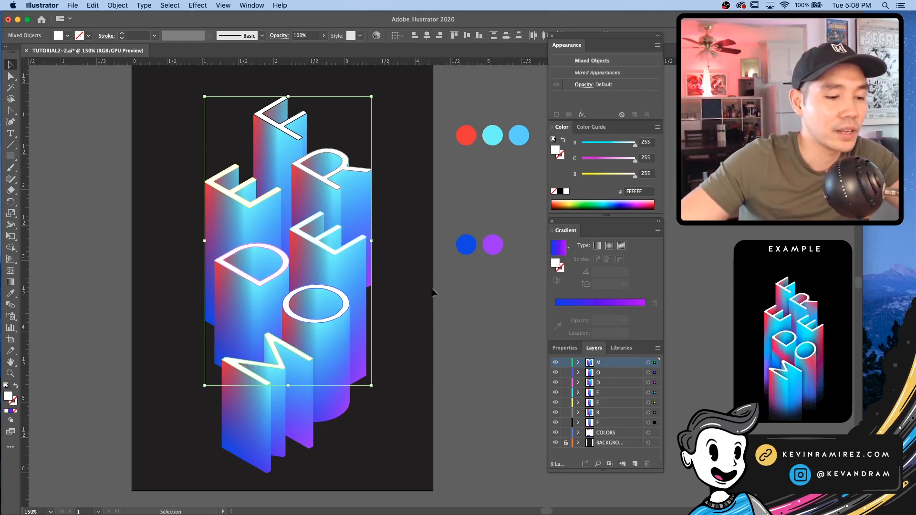
left_click(117, 5)
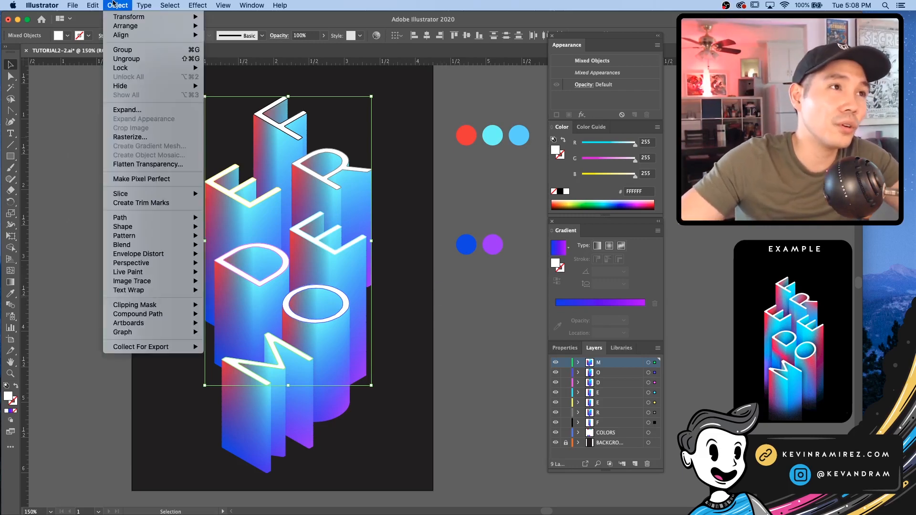
mouse_move(180, 68)
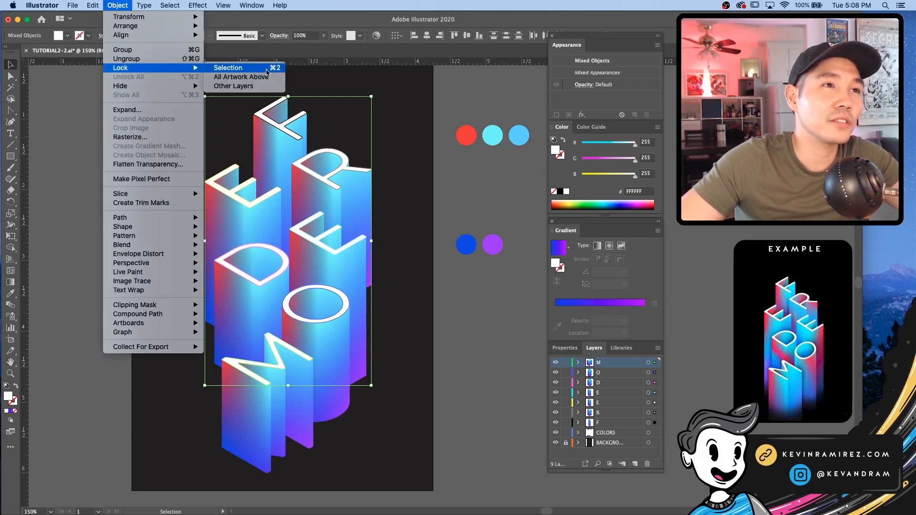
left_click(267, 72)
Directly select the gradient shape under the R's white face, try a gradient angle of 60°, and set it to 120°
left_click_drag(407, 331, 440, 409)
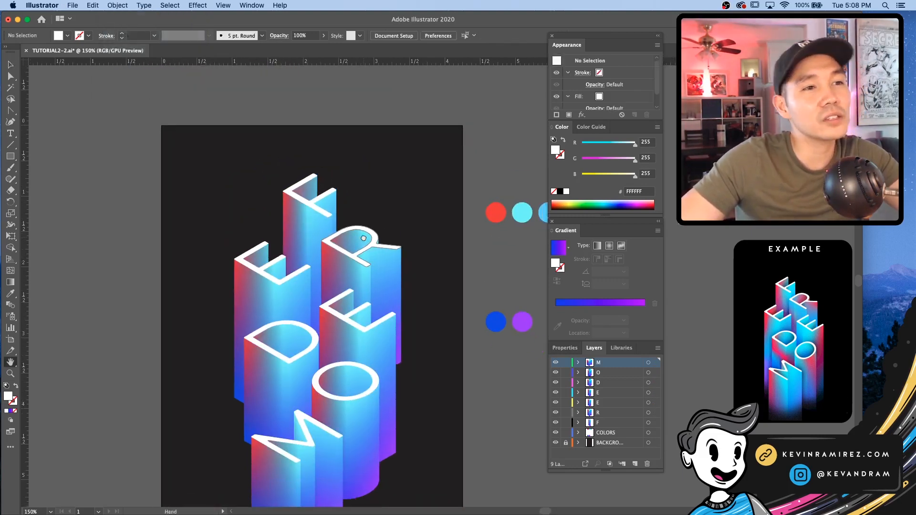
key("super+plus")
key("super+plus")
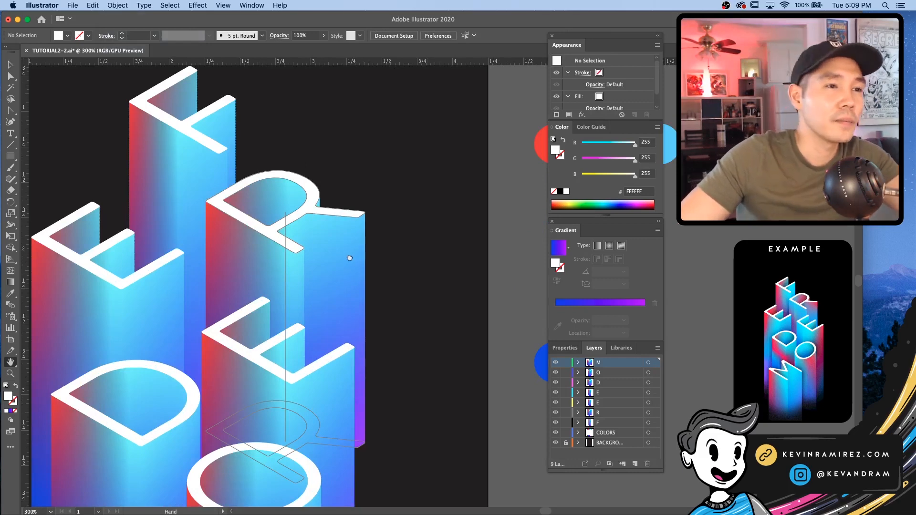
left_click_drag(350, 258, 395, 230)
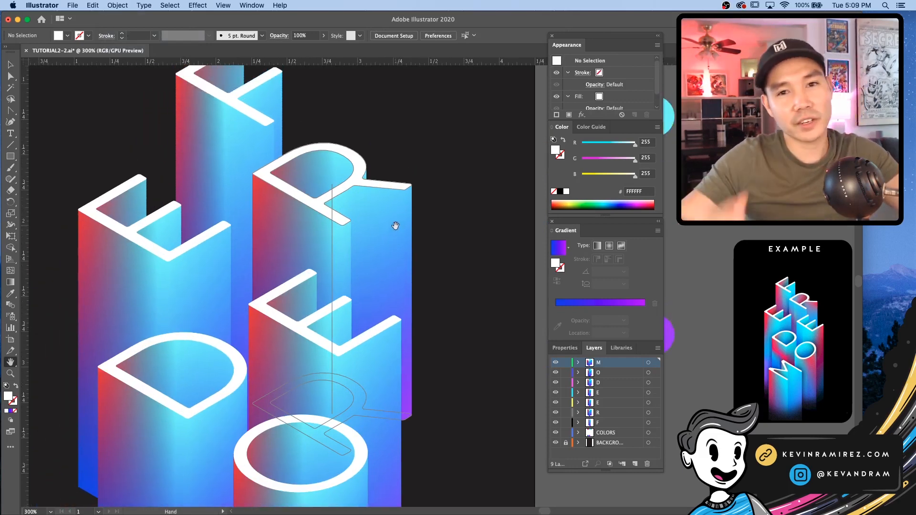
key("a")
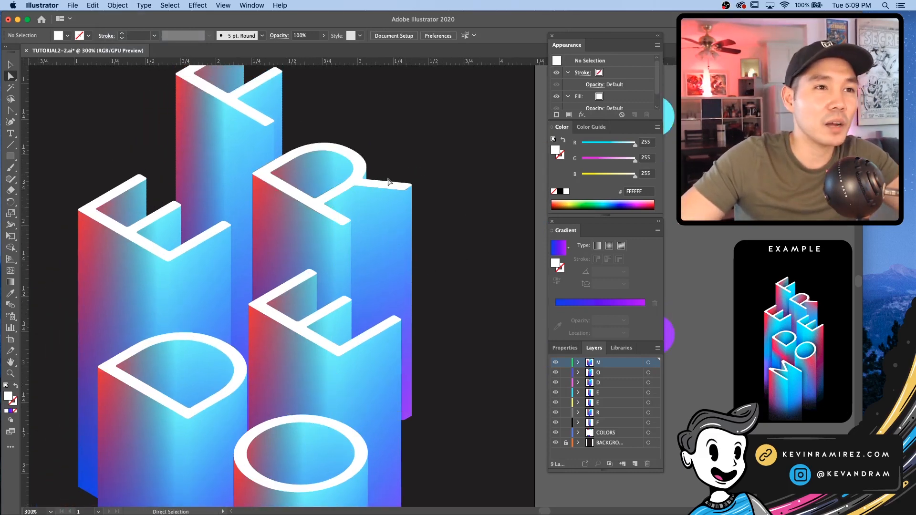
left_click(353, 186)
left_click(414, 127)
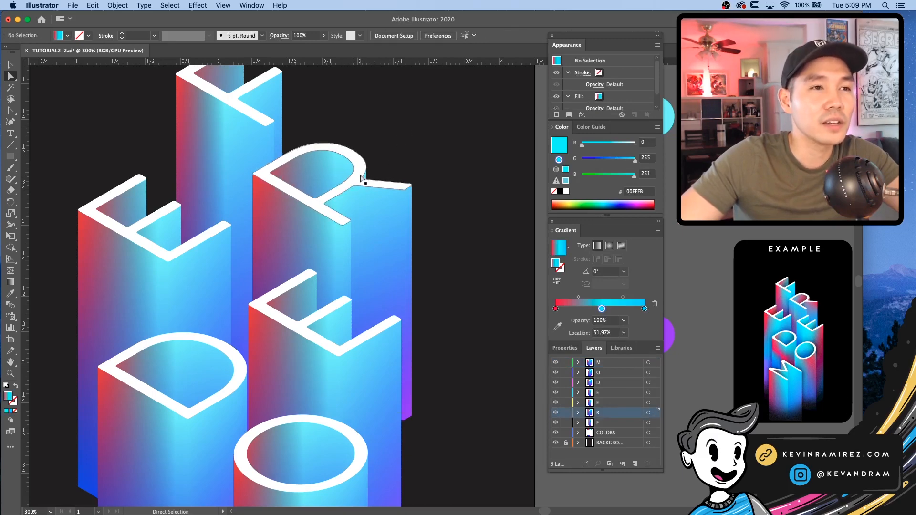
left_click(357, 182)
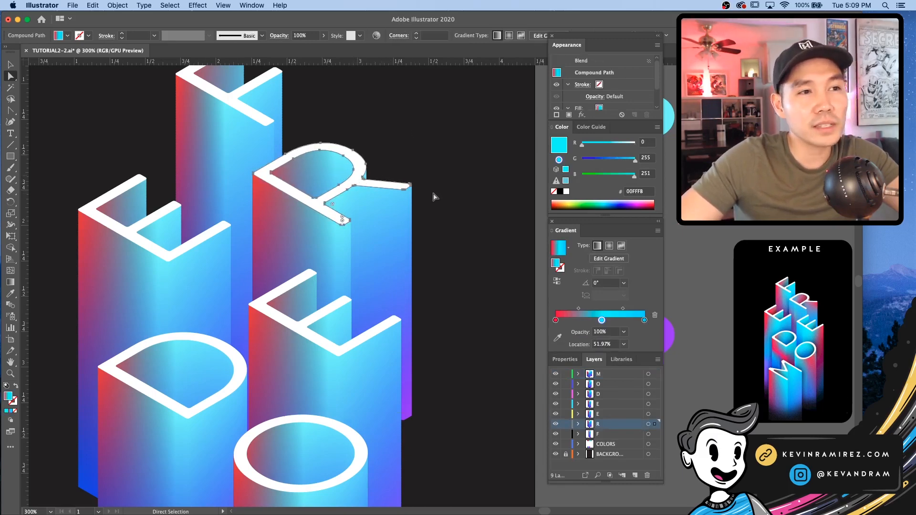
left_click(623, 283)
left_click(634, 347)
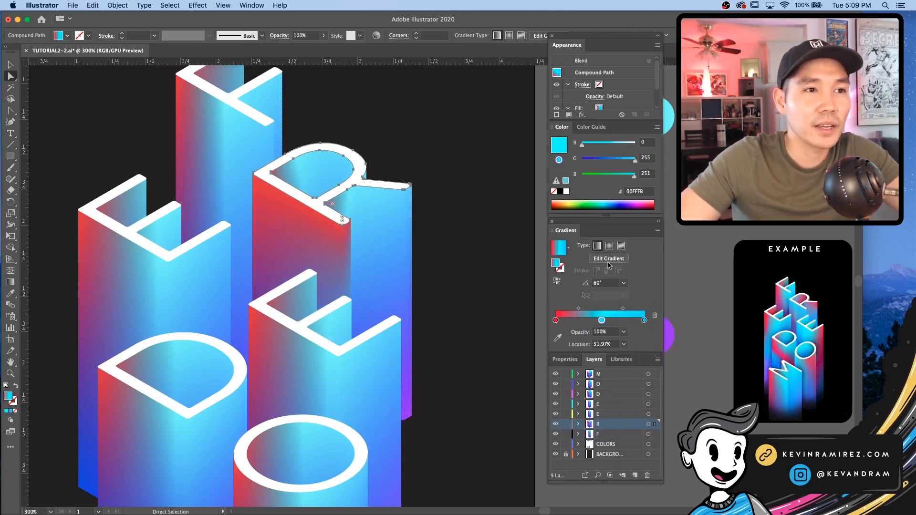
left_click(624, 283)
left_click(634, 325)
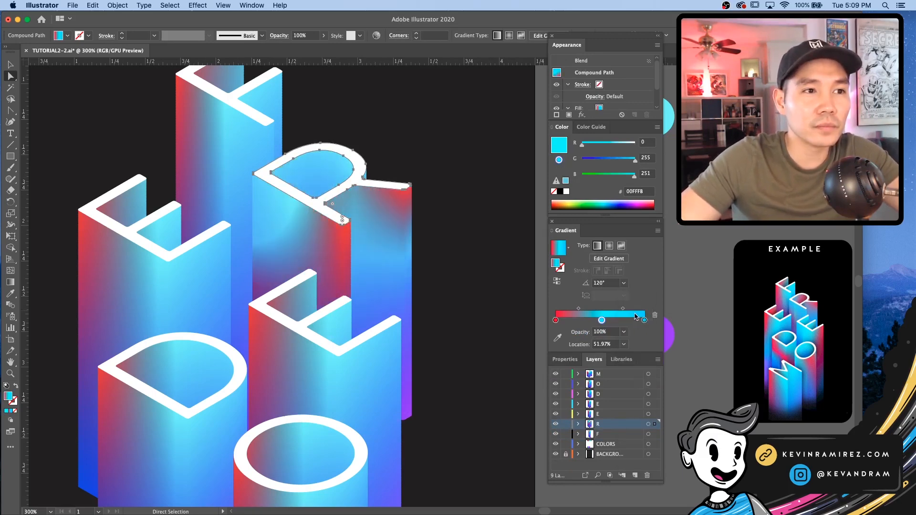
left_click(448, 249)
Try gradient angles of -120°, -150°, -180° and -60° on the top blend shape of the E above the O
key("space")
left_click_drag(472, 327, 486, 180)
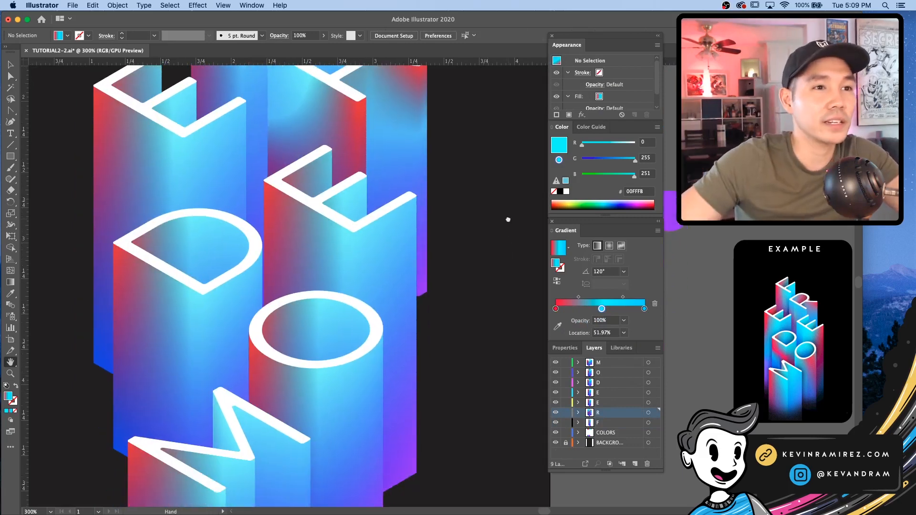
left_click(410, 197)
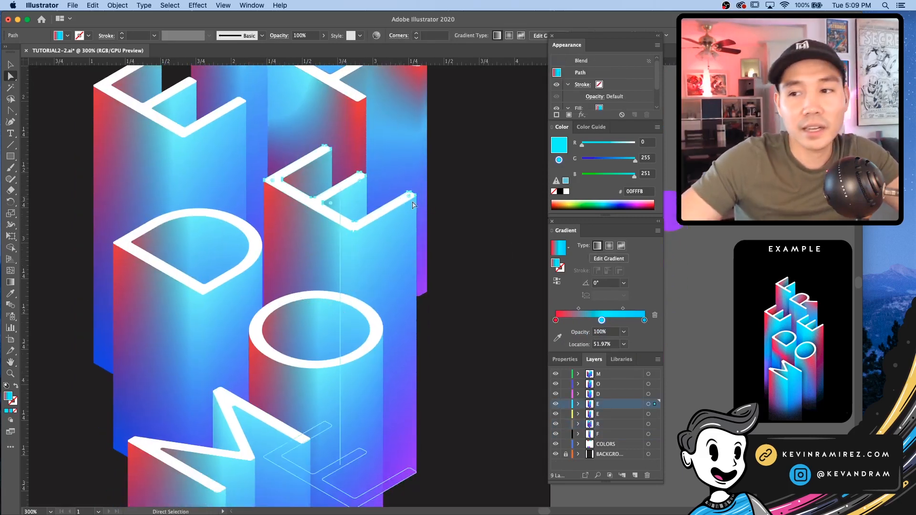
left_click(622, 284)
left_click(639, 430)
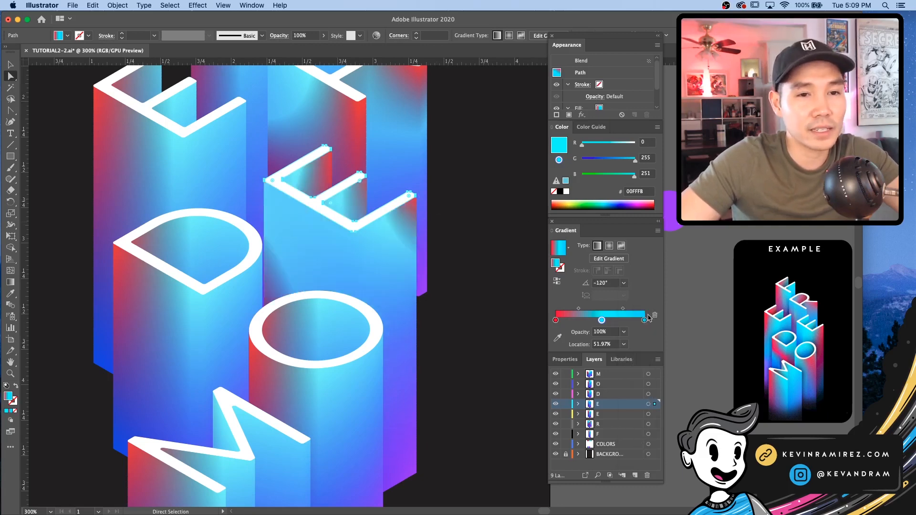
left_click(623, 283)
left_click(640, 457)
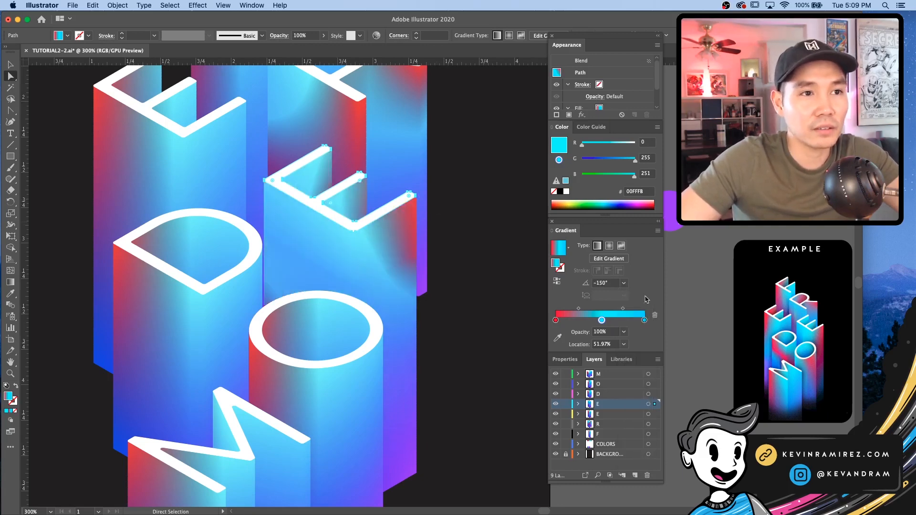
left_click(624, 283)
left_click(639, 469)
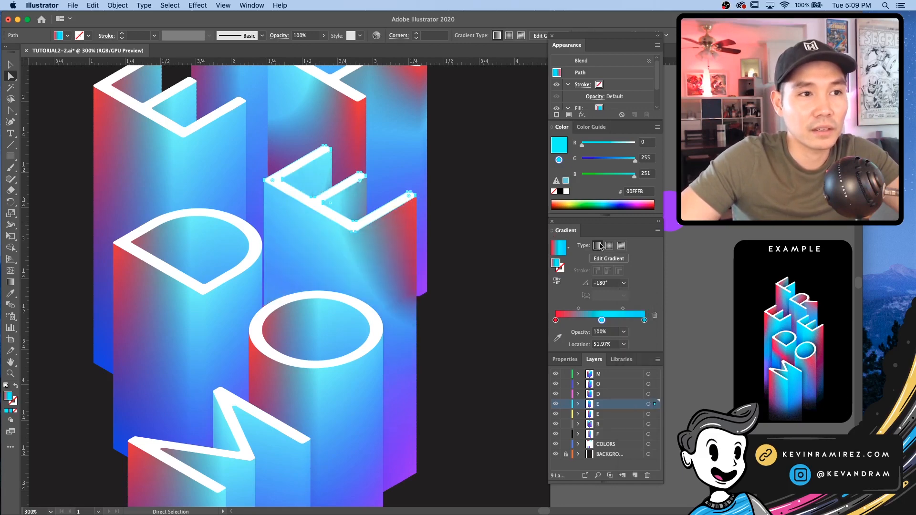
left_click(623, 282)
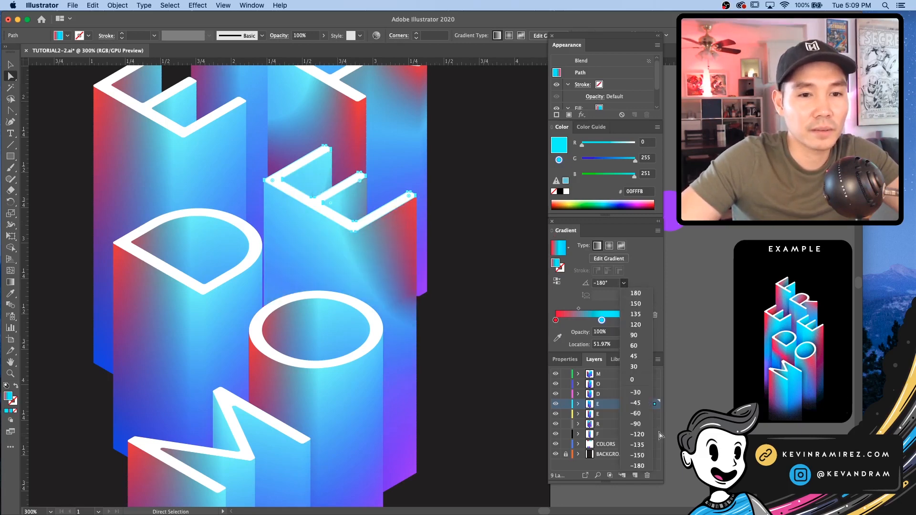
left_click(648, 415)
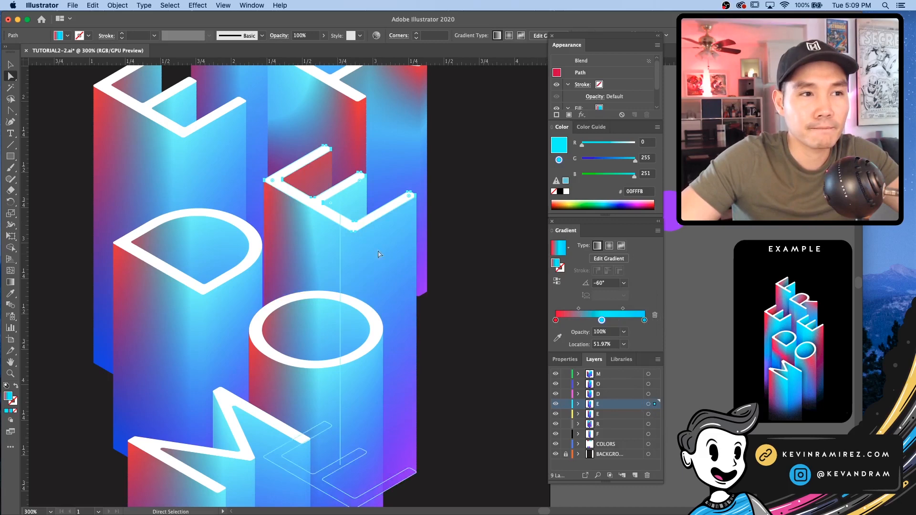
Set the gradient angle of the top blend shape in the E above the O to 90° and deselect it
left_click_drag(468, 191, 459, 236)
key("a")
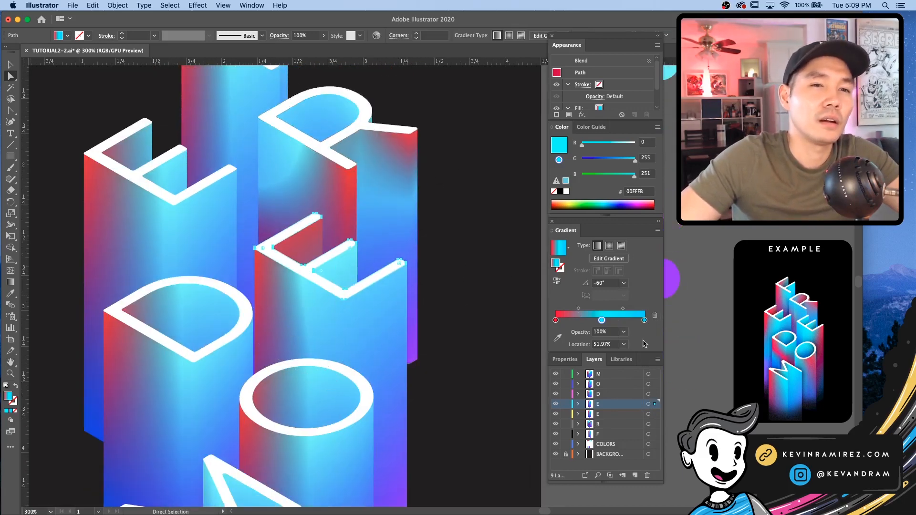
left_click(623, 282)
left_click(648, 331)
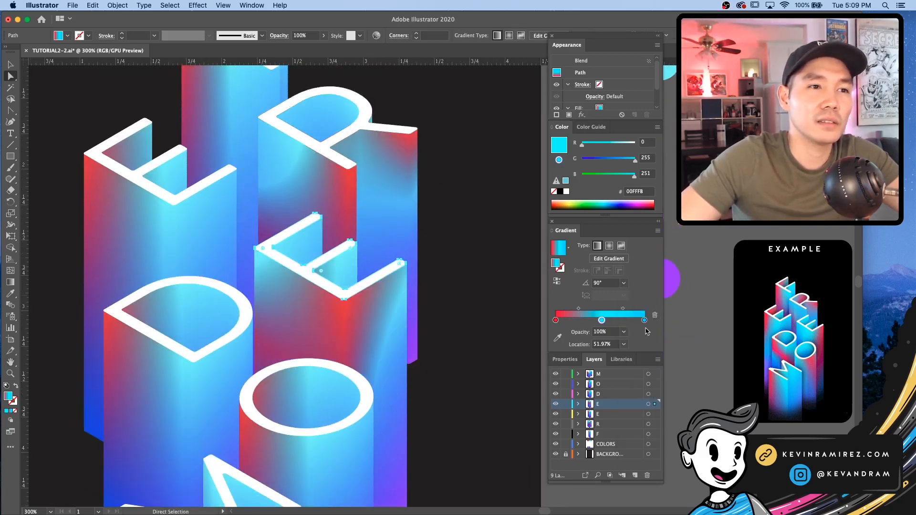
left_click(481, 327)
Select the top blend shape of the E above the D, try gradient angles of 60° and -45°, and set it to -30°
left_click_drag(162, 198, 327, 235)
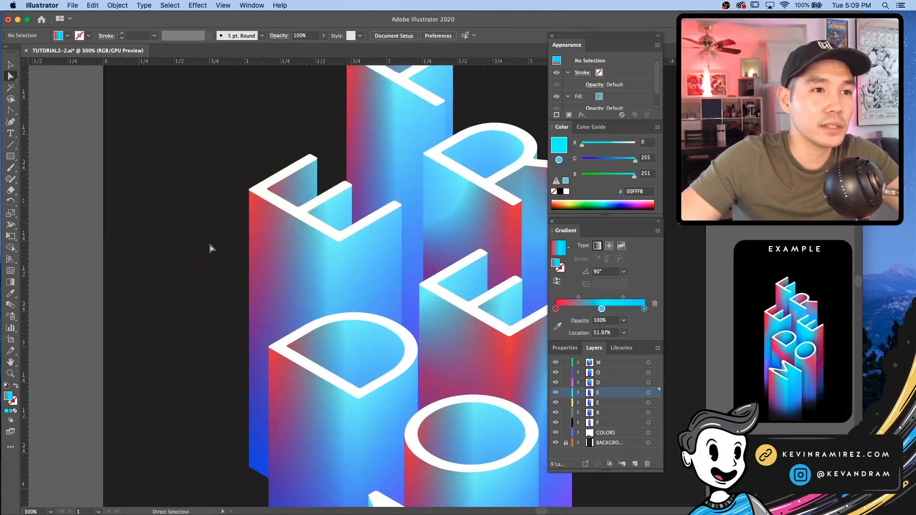
left_click(326, 229)
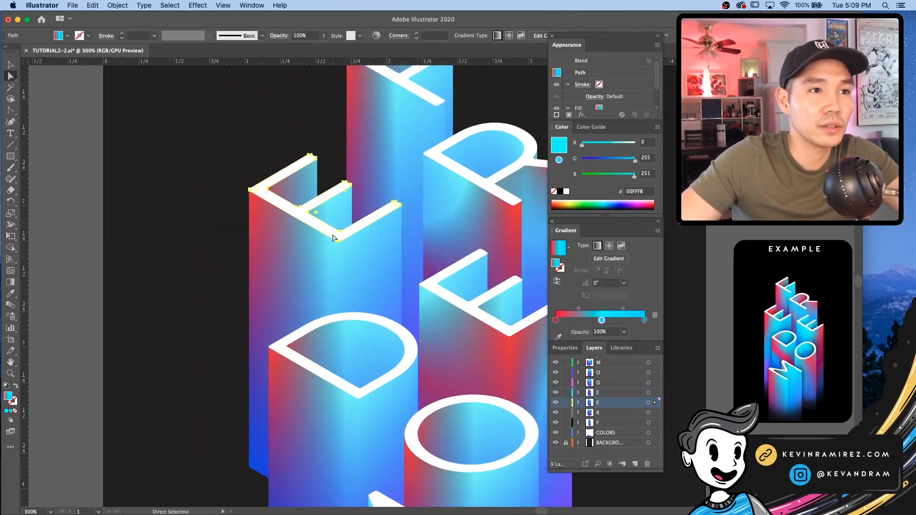
left_click(624, 282)
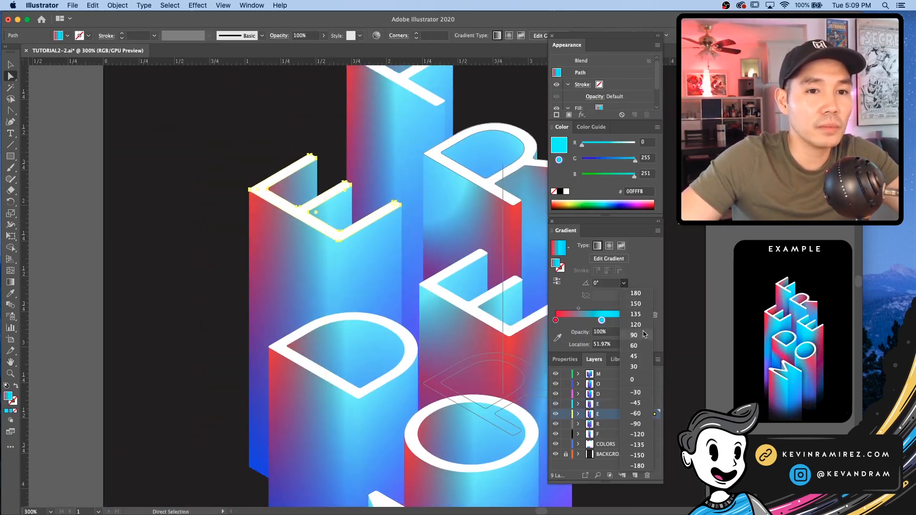
left_click(639, 344)
left_click(624, 283)
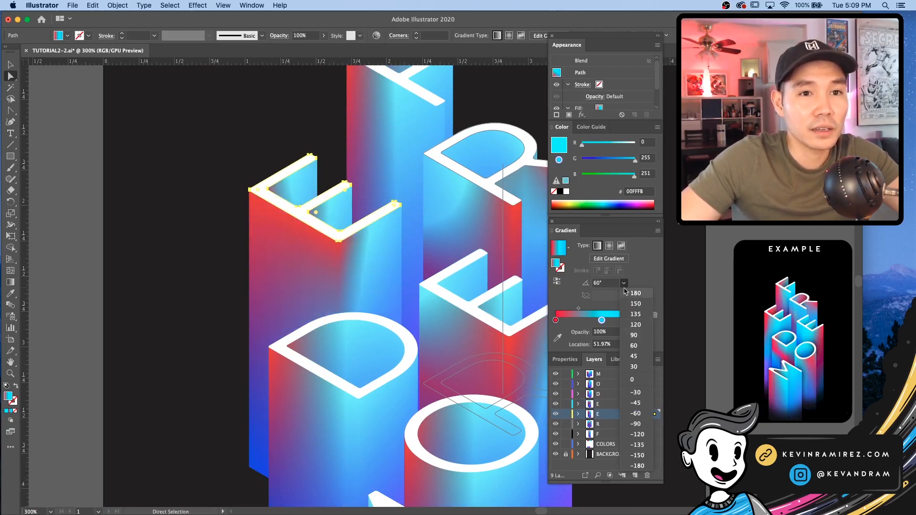
left_click(637, 402)
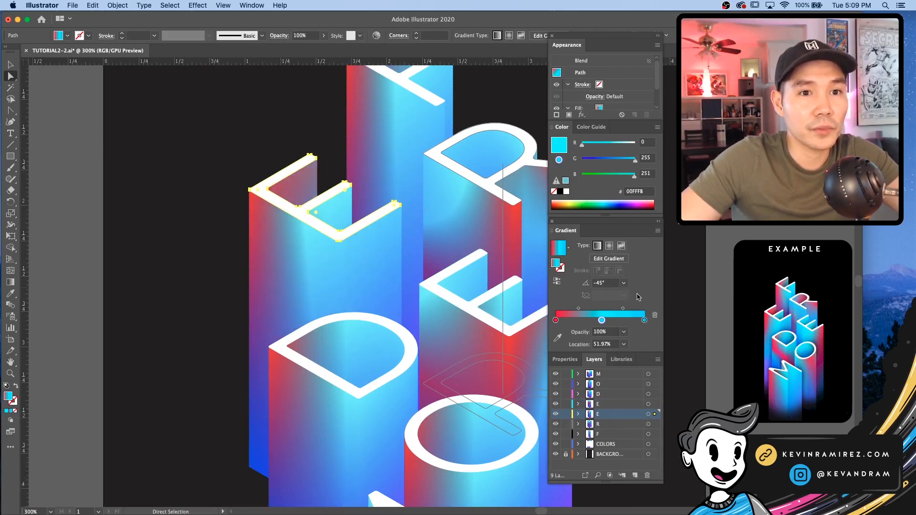
left_click(624, 283)
left_click(637, 392)
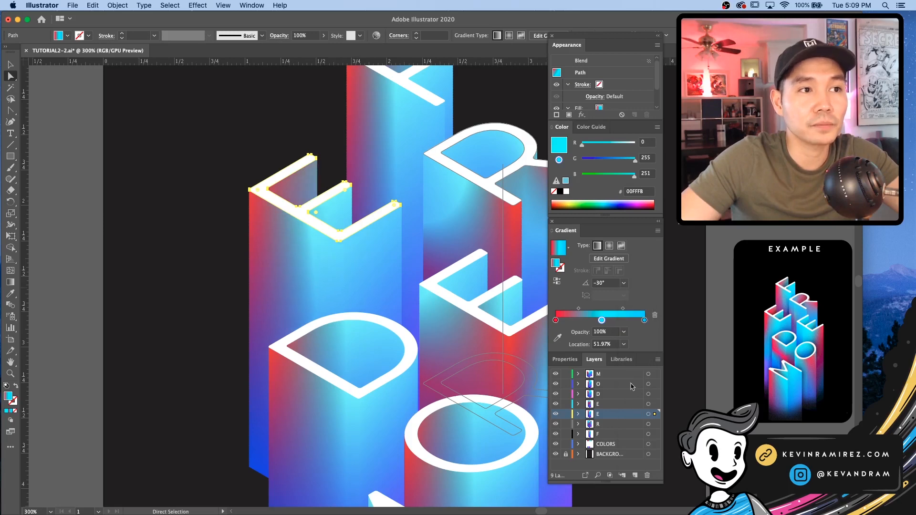
Set the gradient angle of the top blend shape in the E above the D to 45° and deselect it
left_click(623, 283)
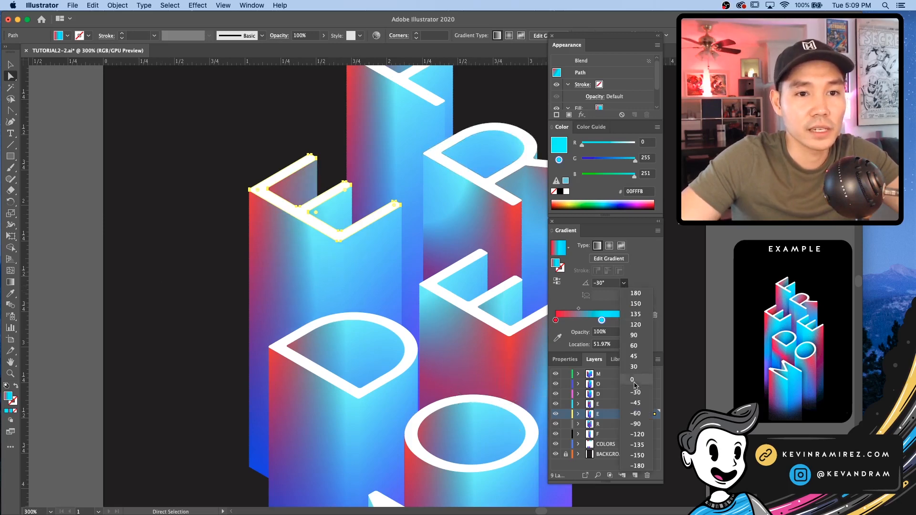
left_click(637, 360)
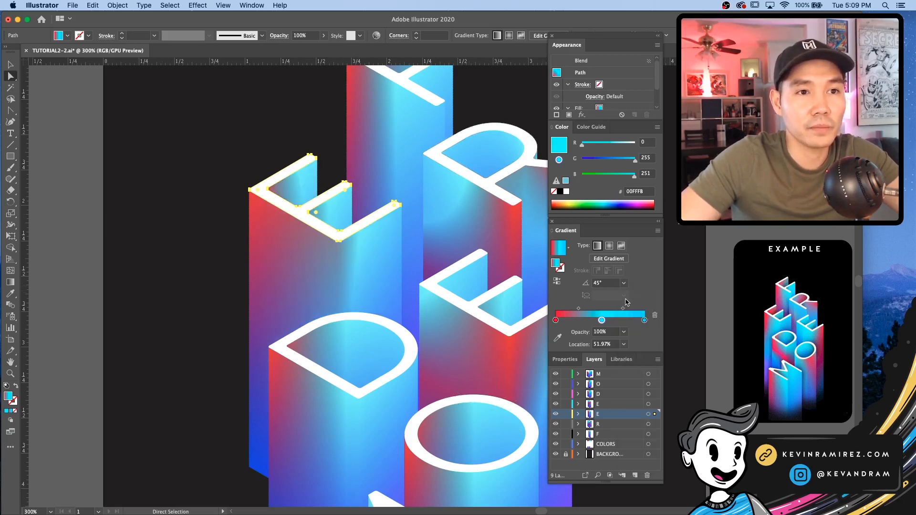
left_click(133, 337)
Directly select the top blend shape of the D and set its gradient angle to 60°
scroll(263, 286, "down", 5)
scroll(262, 286, "right", 3)
left_click(351, 269)
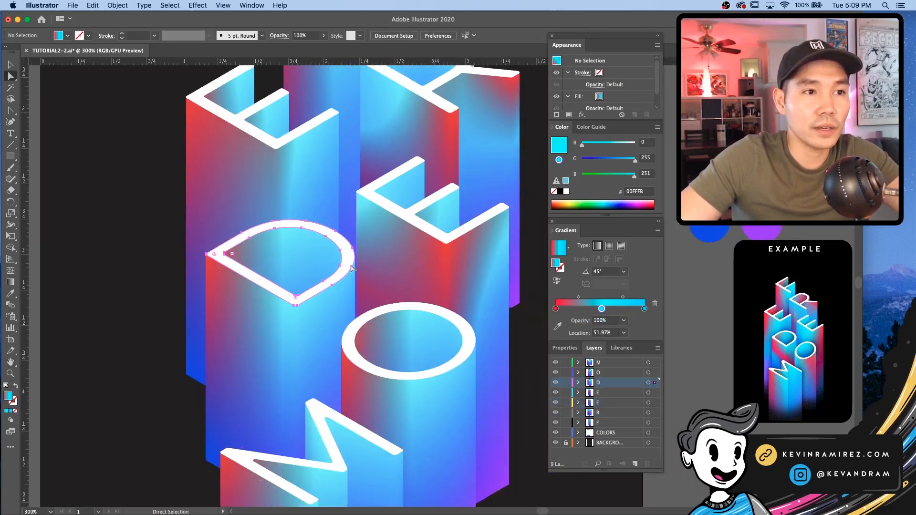
left_click(623, 283)
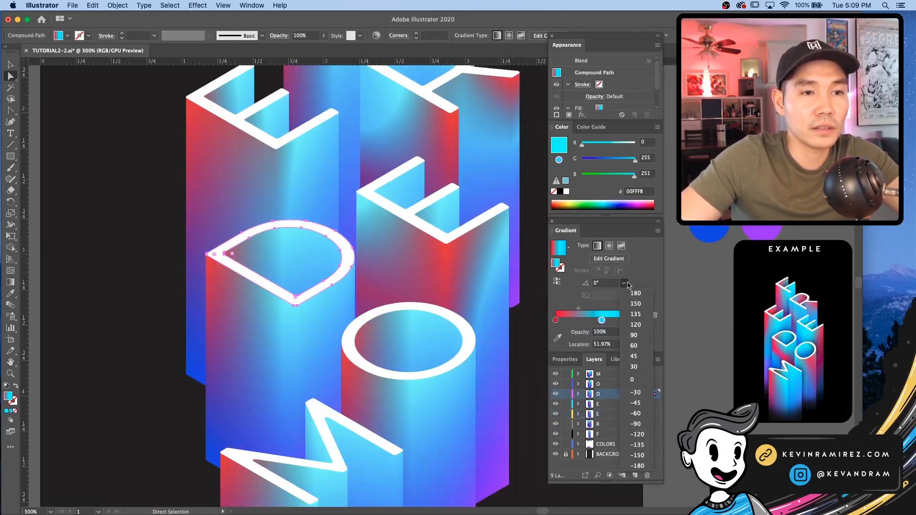
left_click(635, 345)
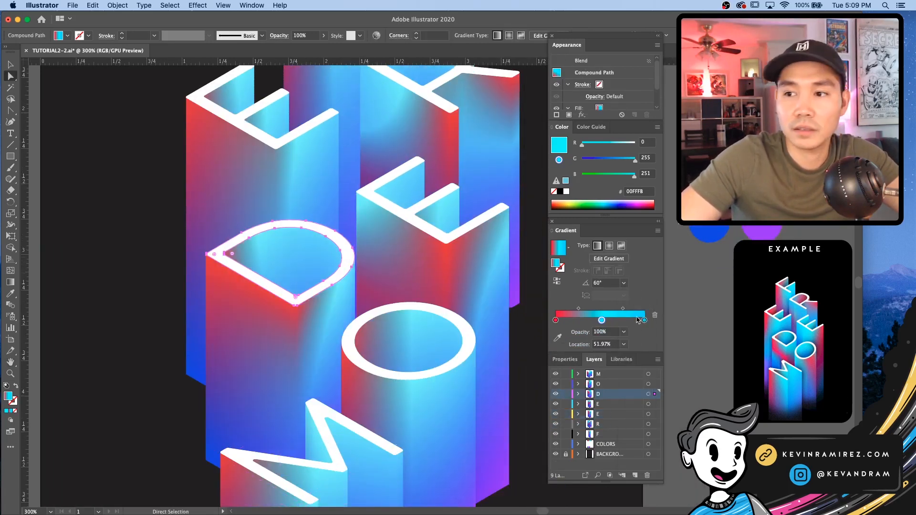
Try a gradient angle of 135° on the D's top blend shape, deselect it to review the whole artwork, and undo the angle change
left_click(624, 283)
left_click(628, 321)
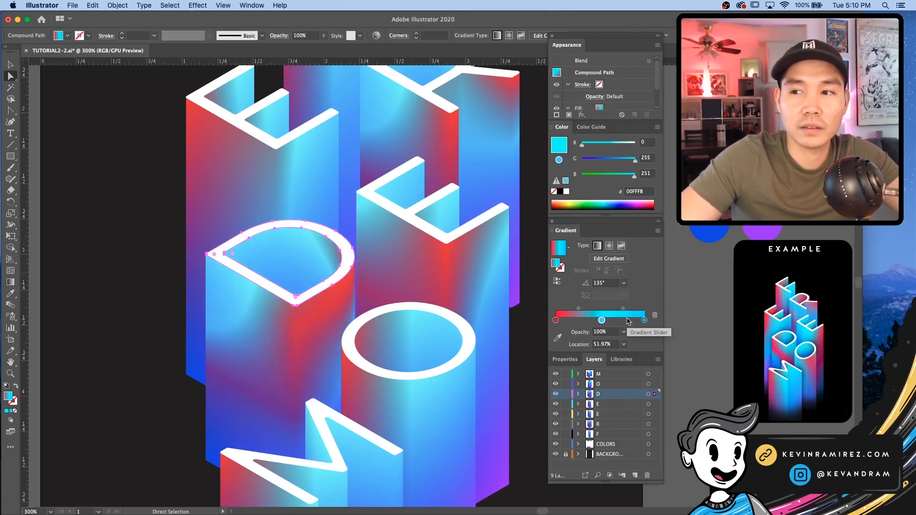
left_click(130, 308)
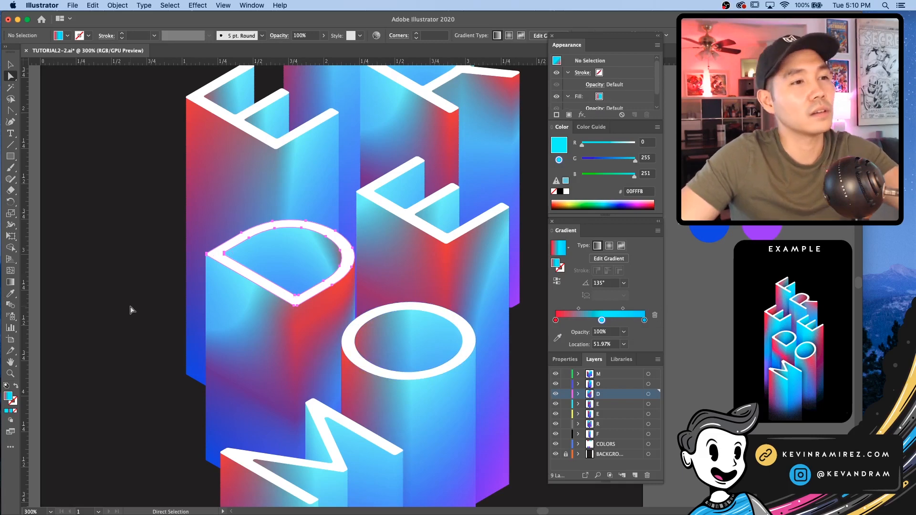
key("super+minus")
key("super+minus")
key("super+minus")
key("super+minus")
key("super+minus")
key("super+plus")
key("super+plus")
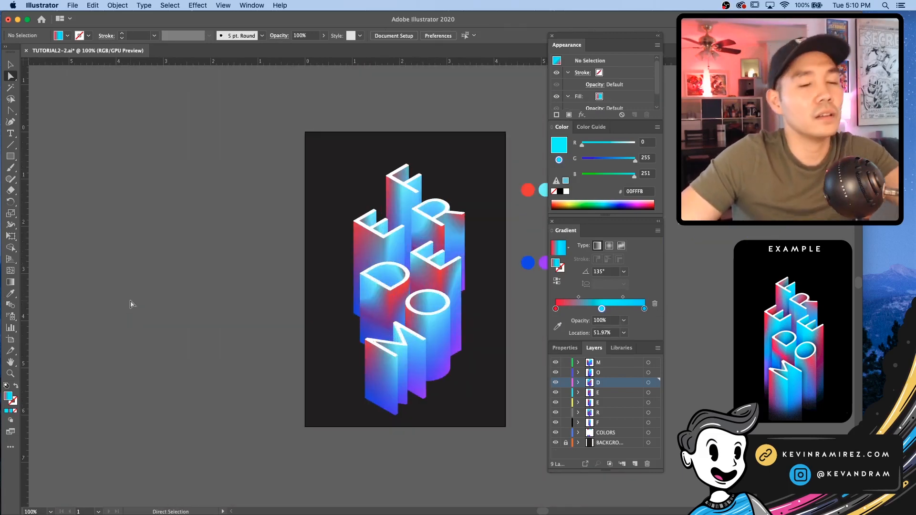
key("super+z")
Try gradient angles of 135°, 150°, 180° and 45° on the D's top blend shape, and return it to 60°
key("super+plus")
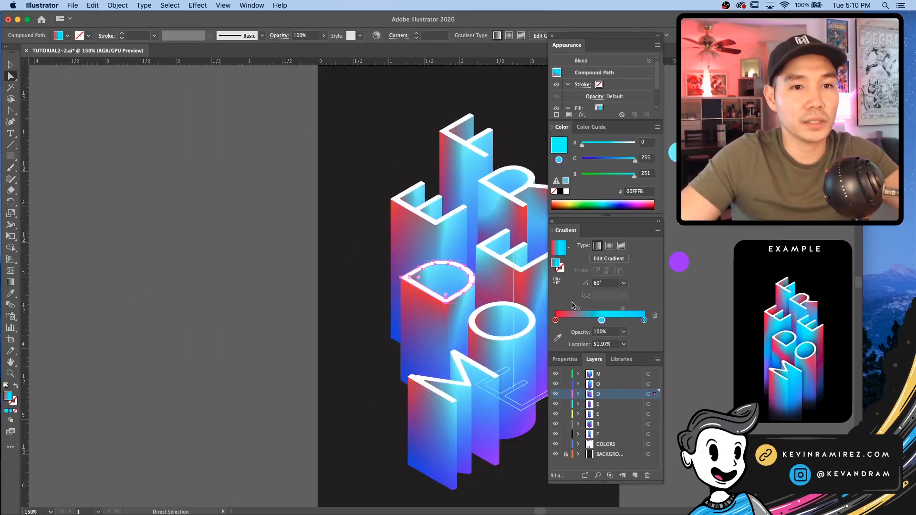
key("h")
left_click_drag(405, 282, 240, 272)
key("a")
left_click(624, 283)
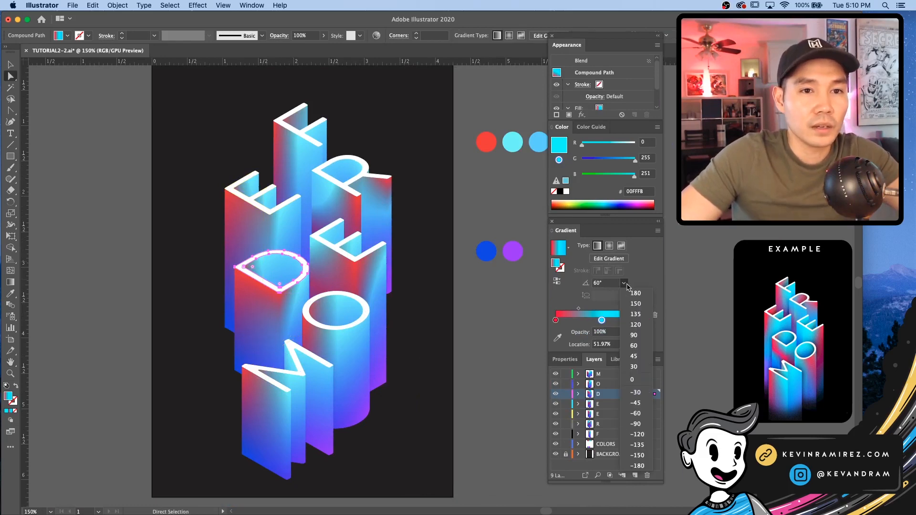
left_click(643, 318)
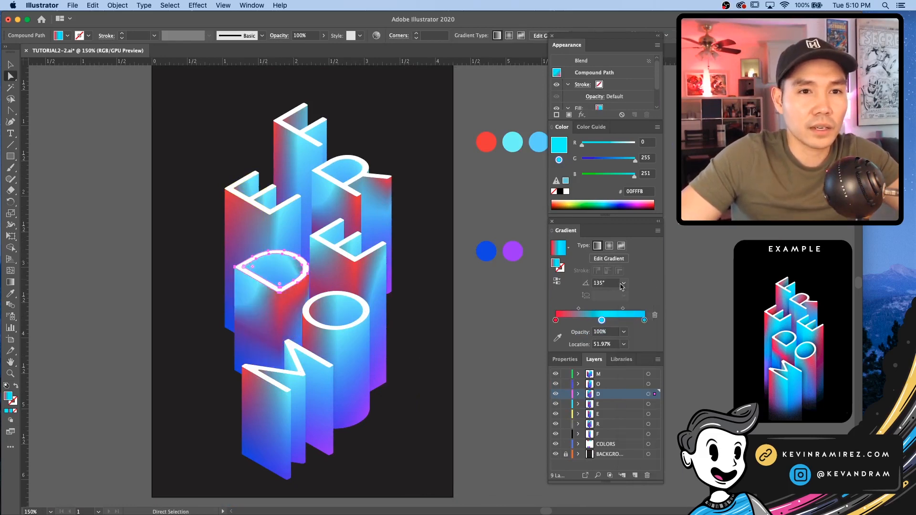
left_click(623, 283)
left_click(635, 304)
left_click(625, 283)
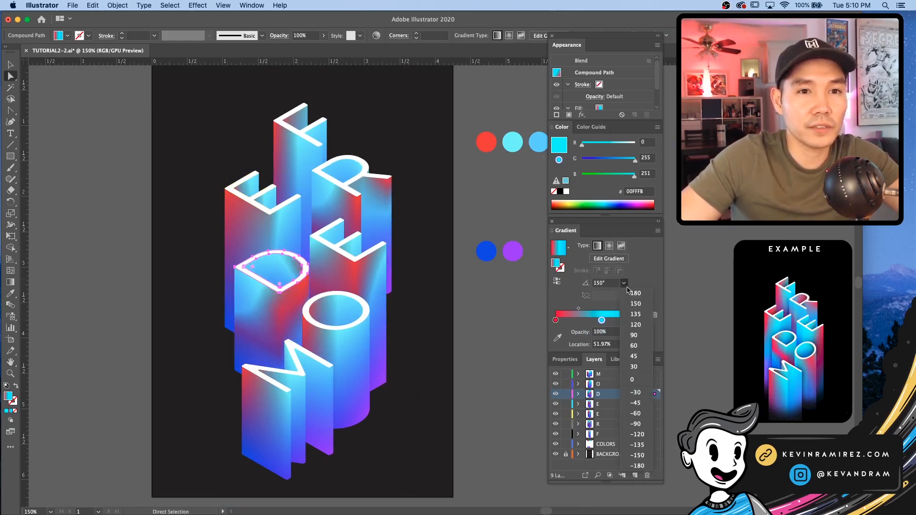
left_click(629, 293)
left_click(624, 283)
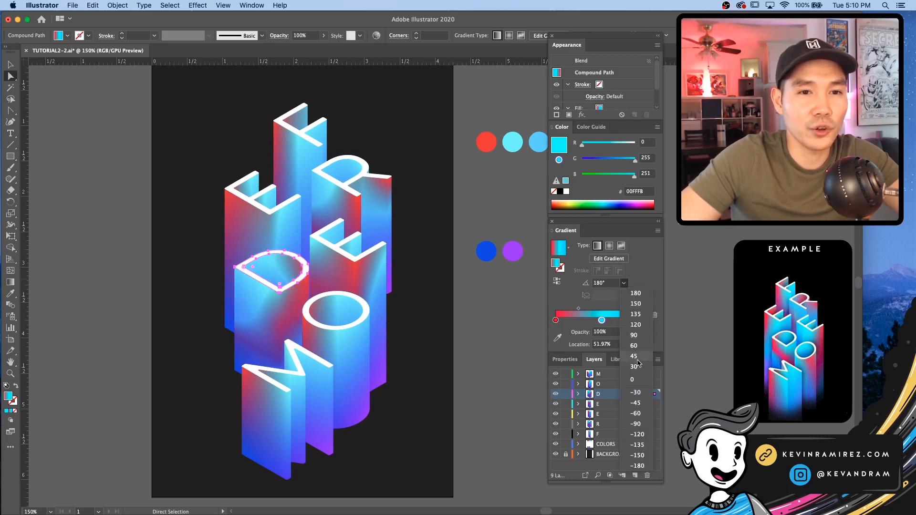
left_click(639, 363)
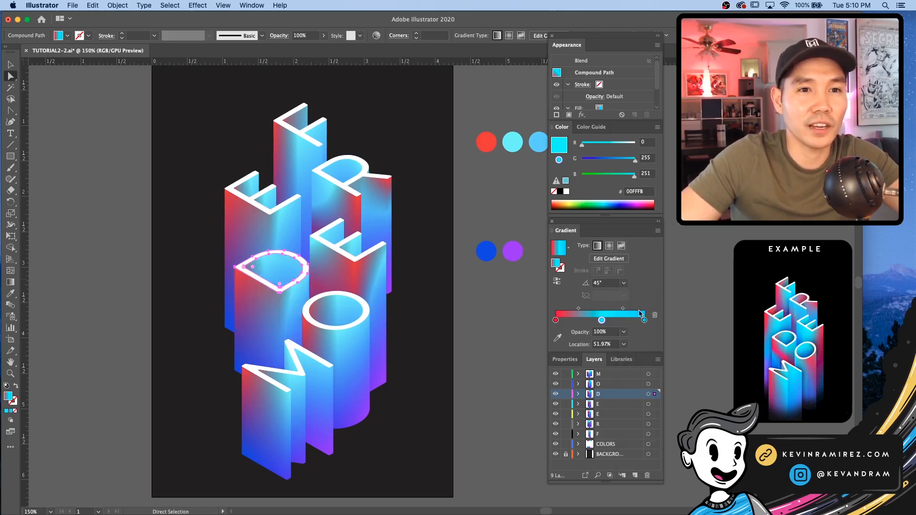
left_click(623, 283)
left_click(638, 347)
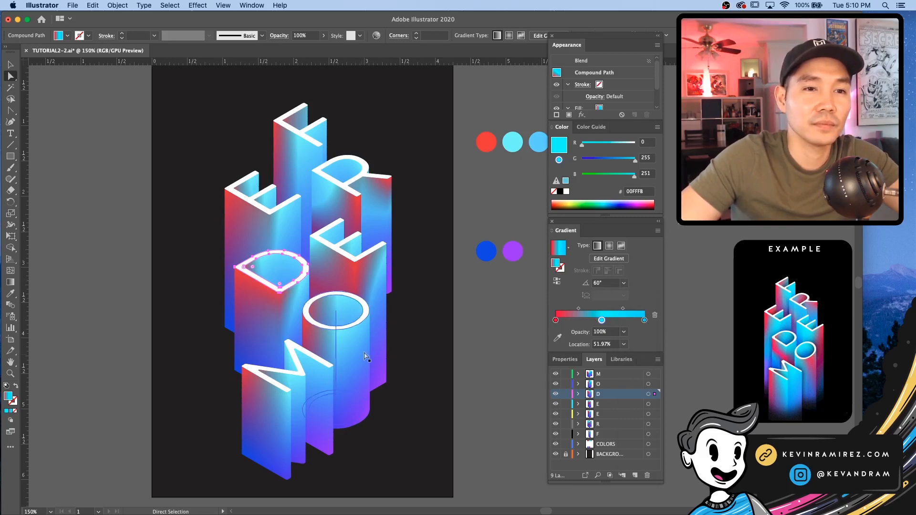
Directly select the top blend shape of the O and try gradient angles of -120°, -150°, -45° and 30°
left_click(366, 312)
left_click(623, 271)
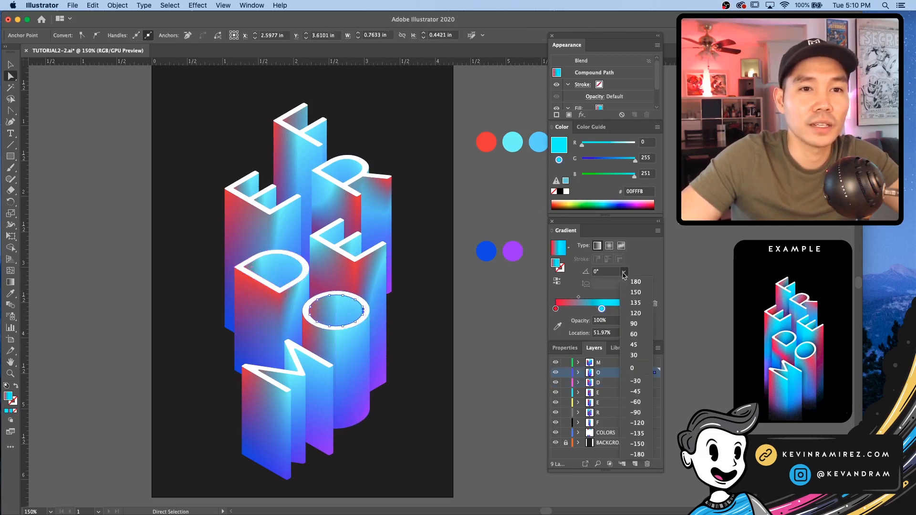
left_click(636, 423)
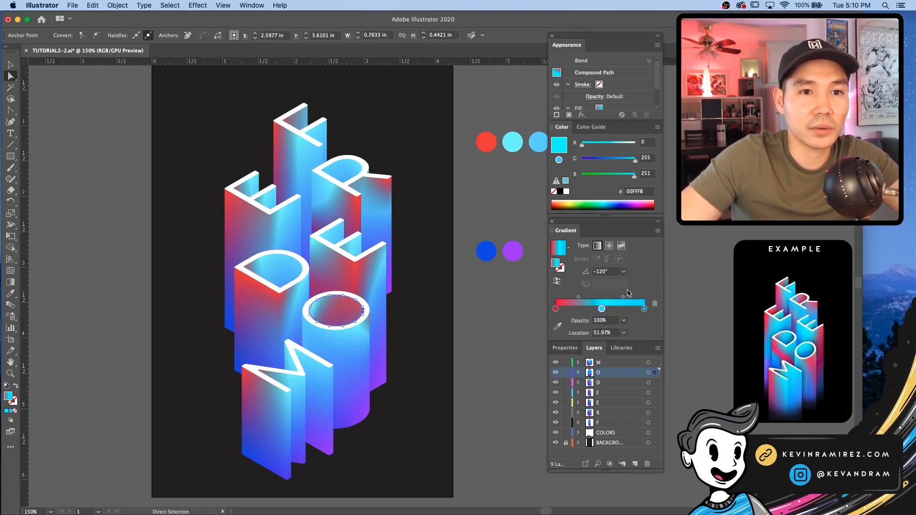
left_click(624, 271)
left_click(633, 446)
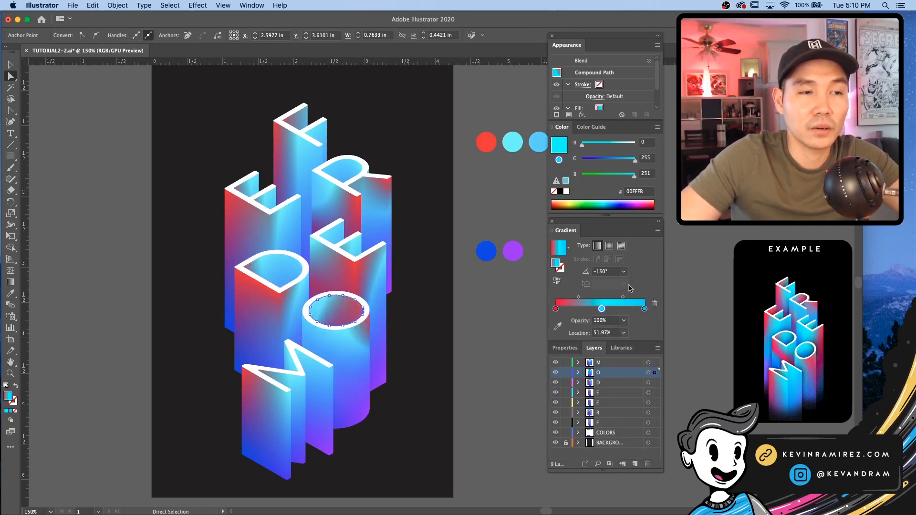
left_click(622, 272)
left_click(634, 389)
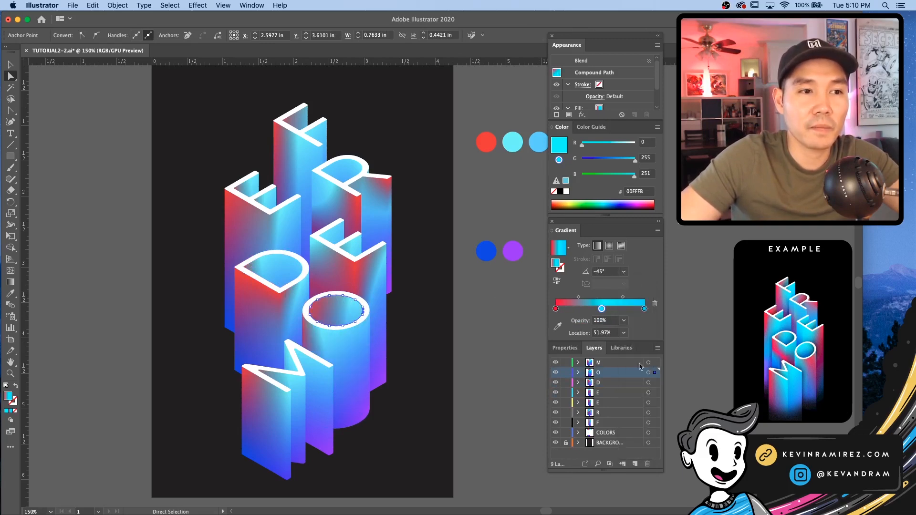
left_click(621, 272)
left_click(635, 354)
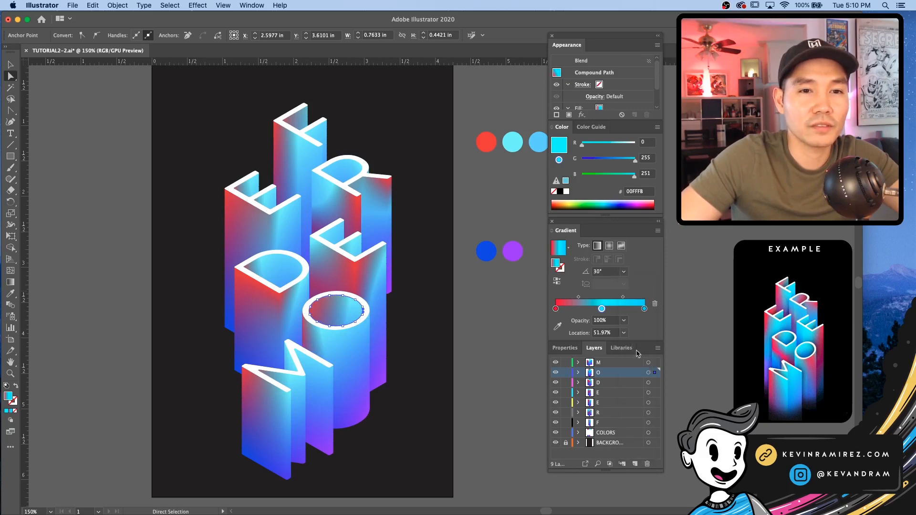
Try gradient angles of 60° and 90° on the O's top blend shape, and set it to 150°
left_click(624, 272)
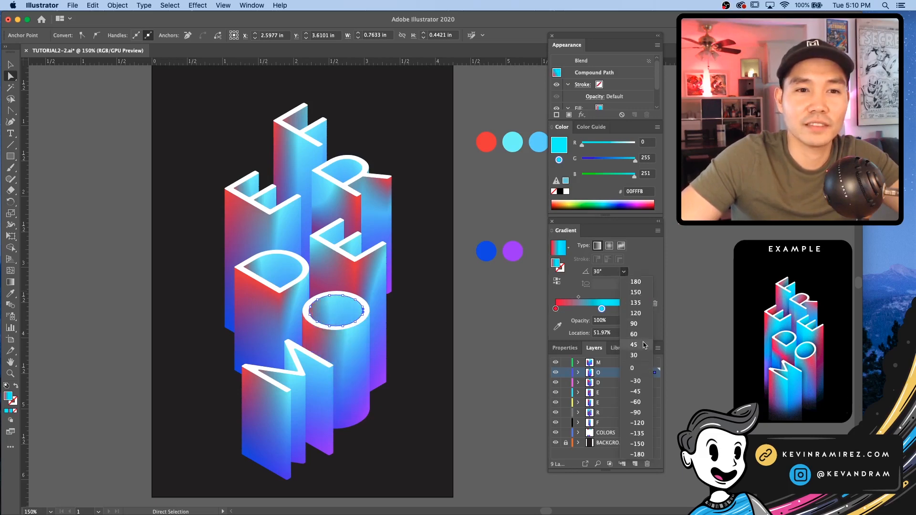
left_click(635, 343)
left_click(623, 271)
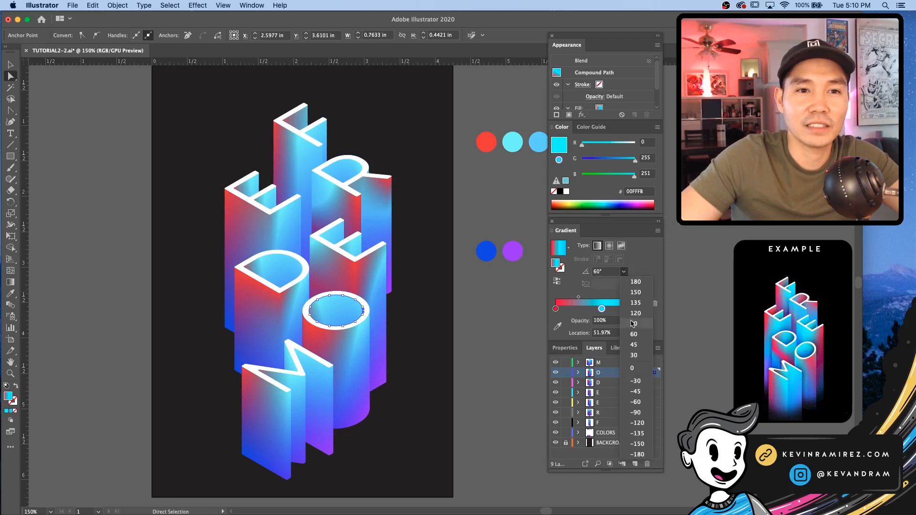
left_click(632, 325)
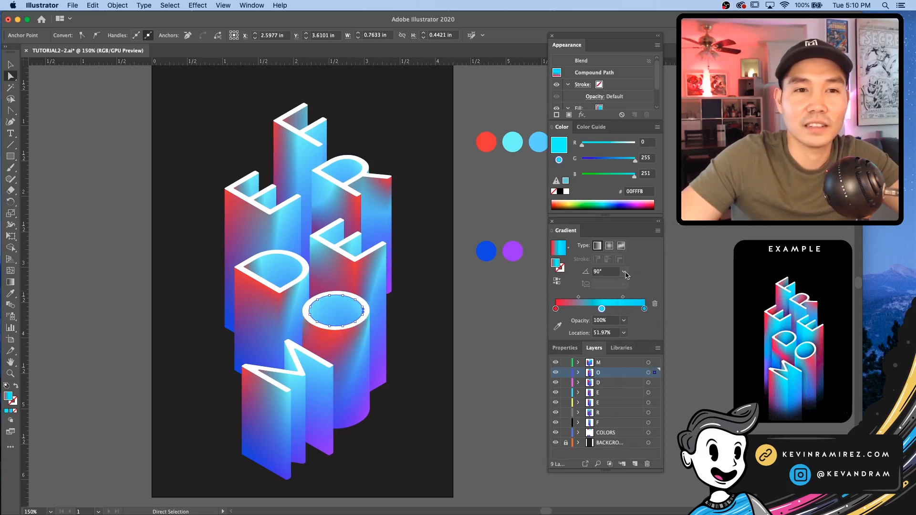
left_click(625, 273)
left_click(635, 299)
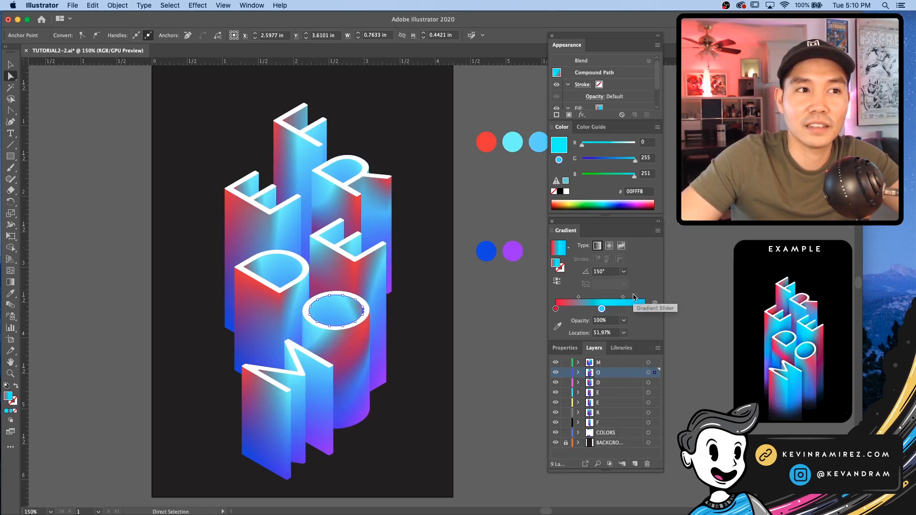
Select the top blend shape of the M, try a gradient angle of 60°, set it to -150°, and deselect it
left_click(301, 373)
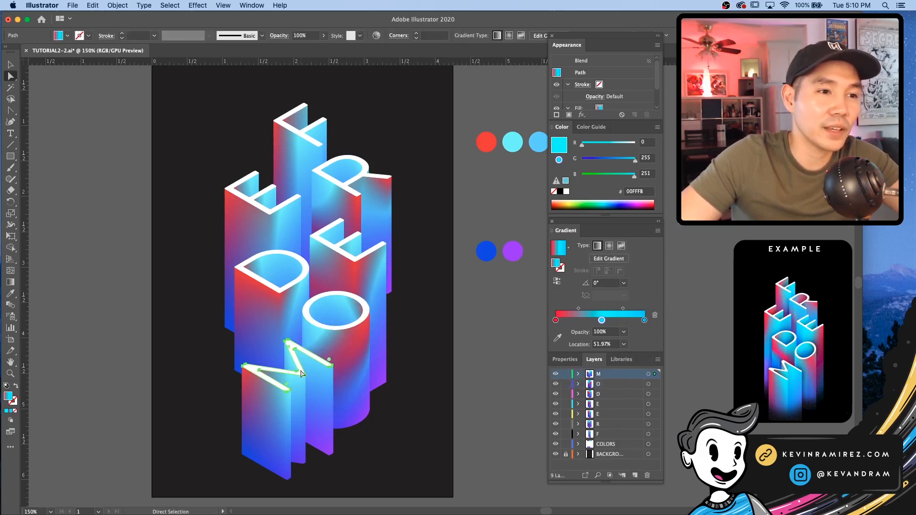
left_click(626, 284)
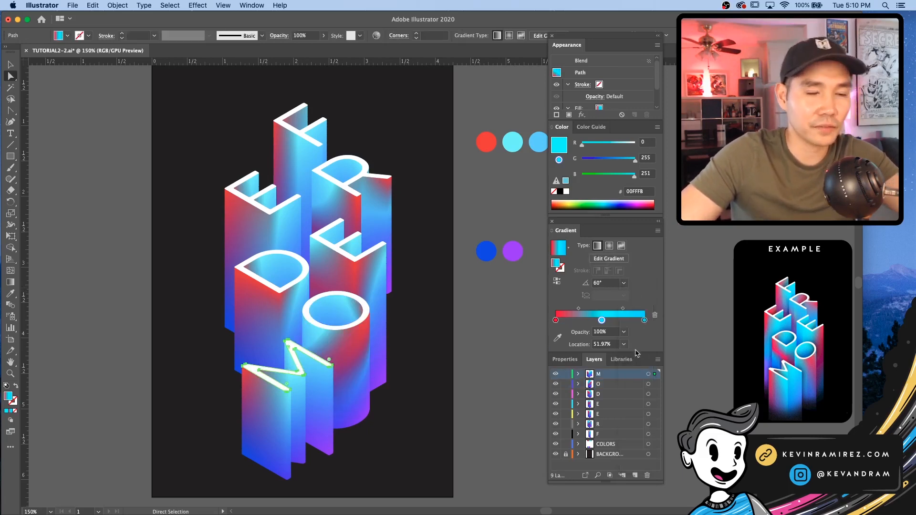
left_click(636, 353)
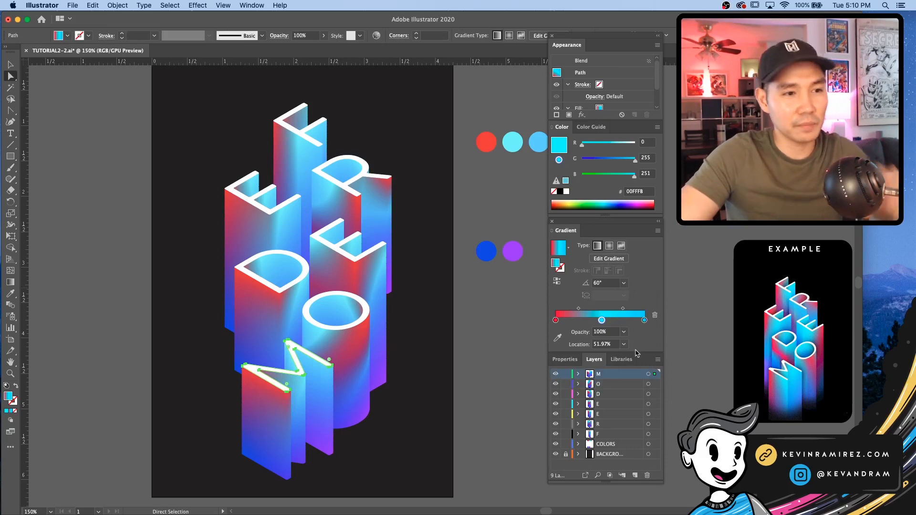
left_click(625, 284)
left_click(636, 459)
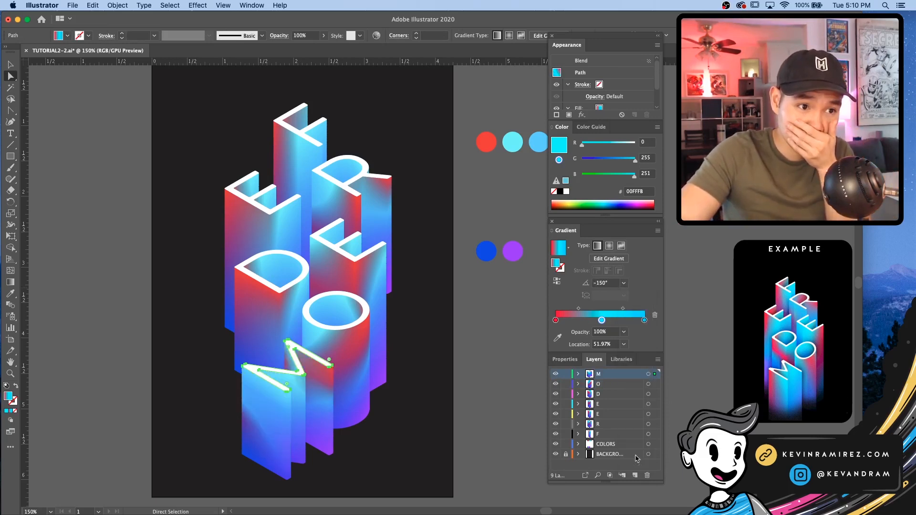
left_click(460, 471)
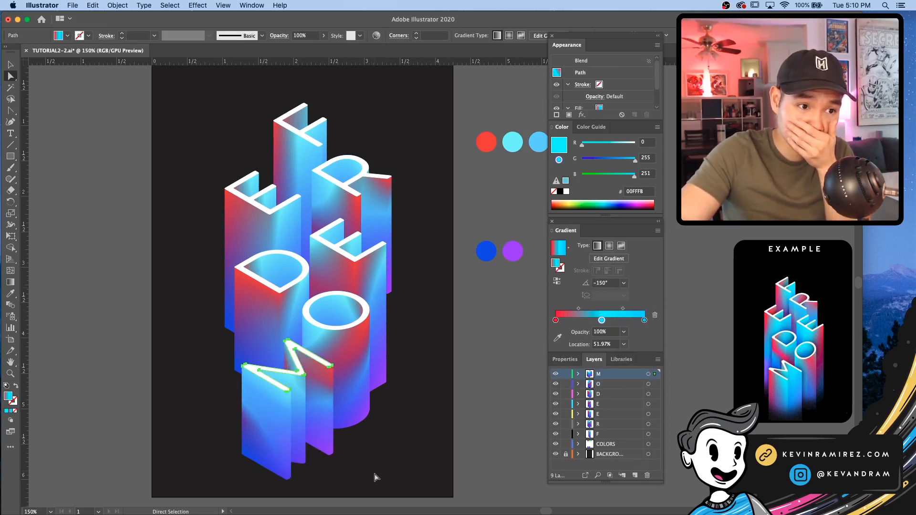
Select the bottom blend shape of the M, try a gradient angle of -45°, set it to -180°, and deselect it
left_click(320, 451)
left_click(624, 283)
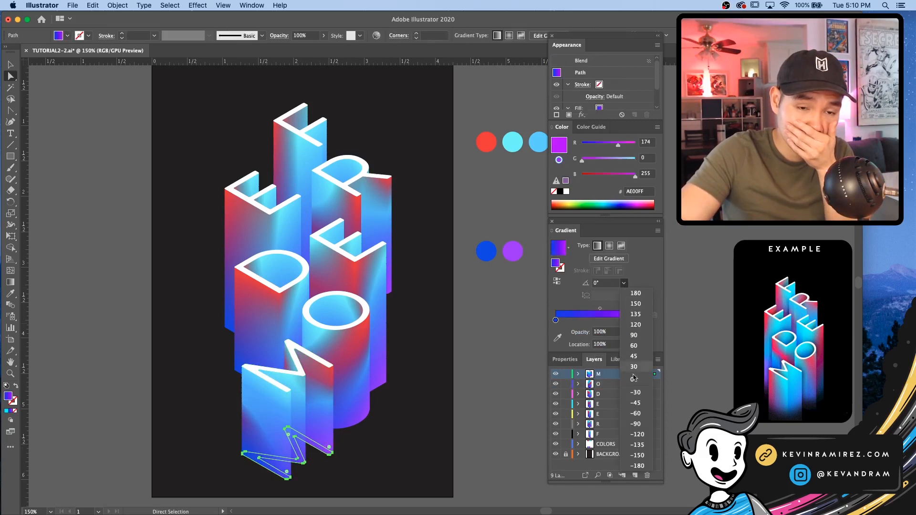
left_click(635, 403)
left_click(624, 283)
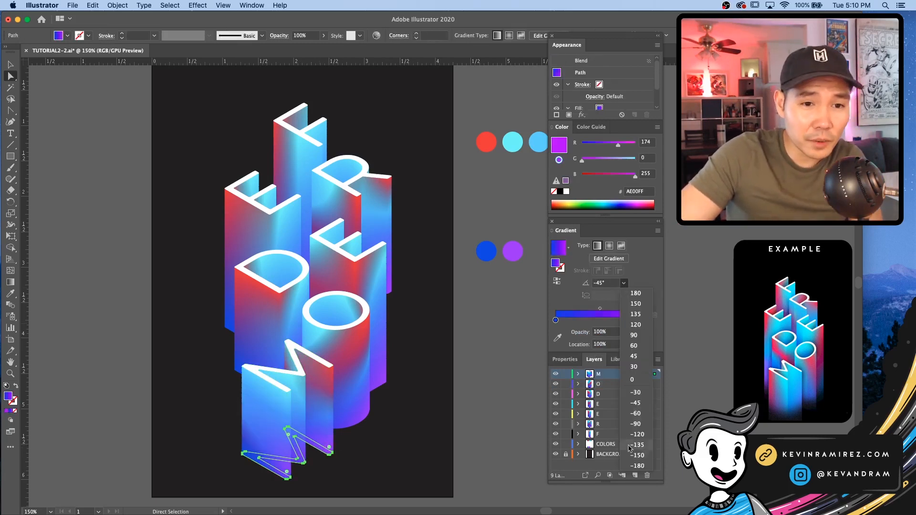
left_click(629, 465)
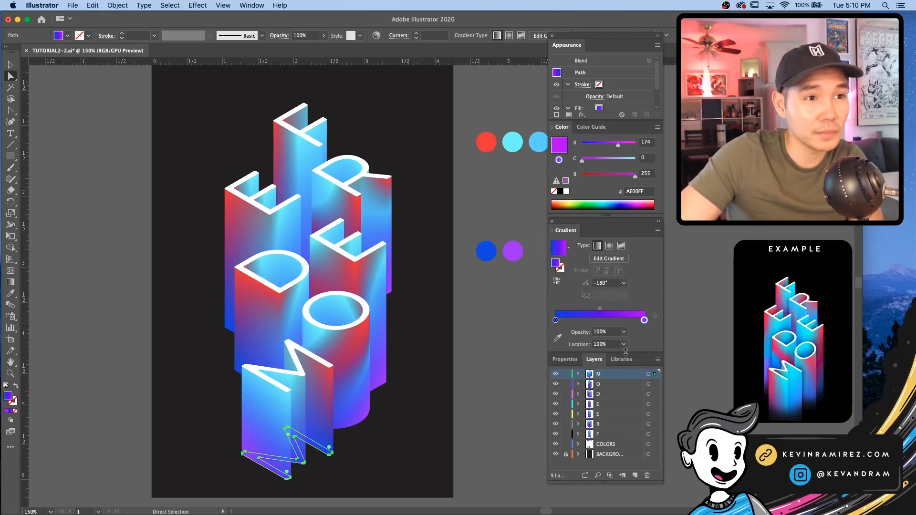
left_click(356, 455)
Reselect the top blend shape of the M and set its gradient angle to -120°
left_click(300, 372)
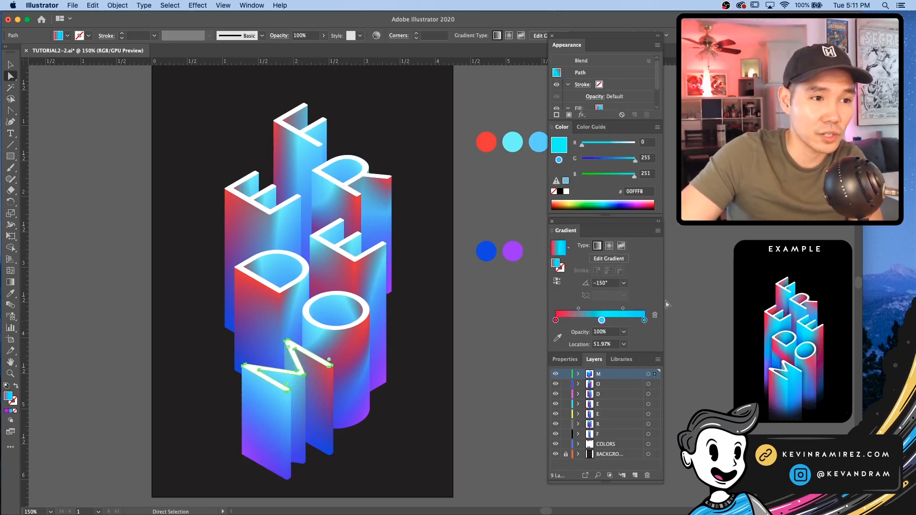
left_click(623, 284)
left_click(637, 434)
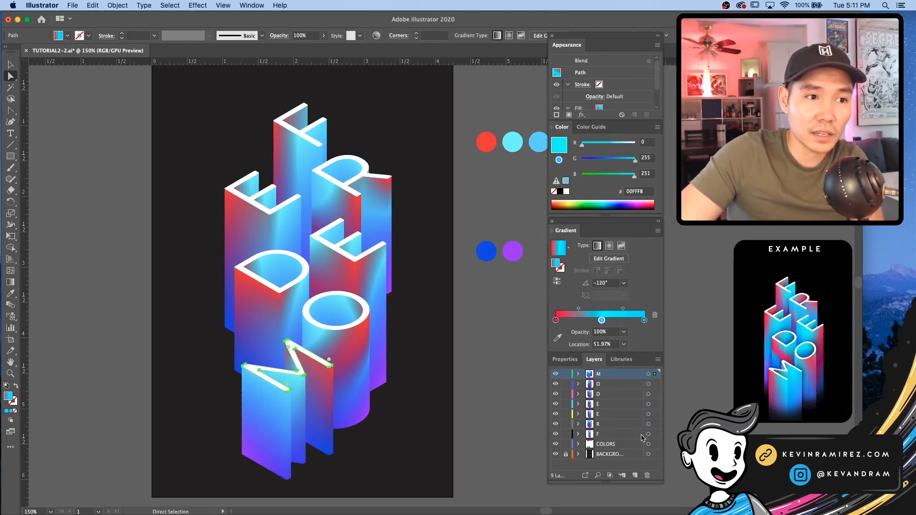
left_click(623, 332)
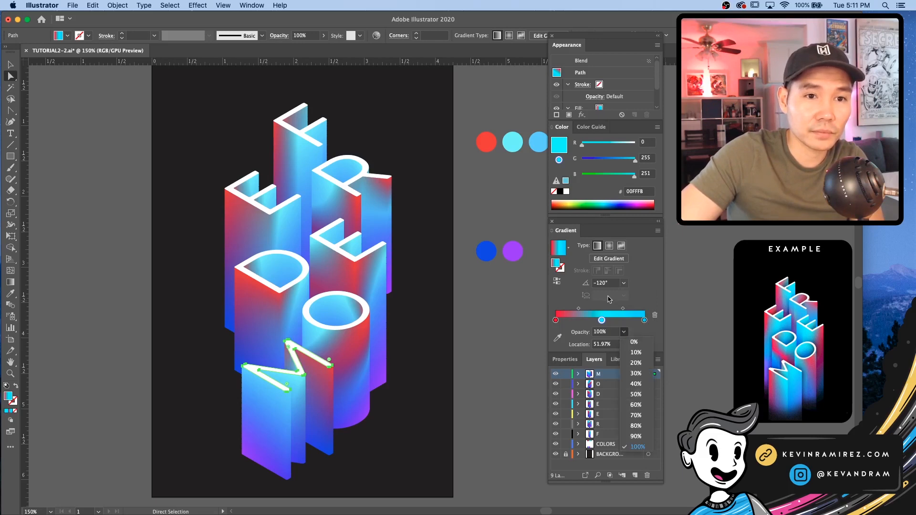
Try gradient angles of -150°, 90°, 135° and 180° on the top blend shape of the M
left_click(623, 284)
left_click(637, 456)
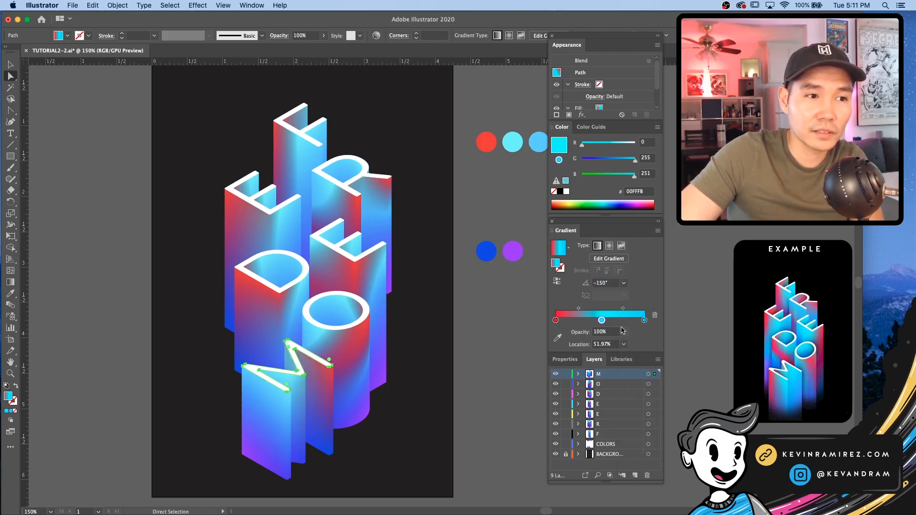
left_click(623, 283)
left_click(639, 342)
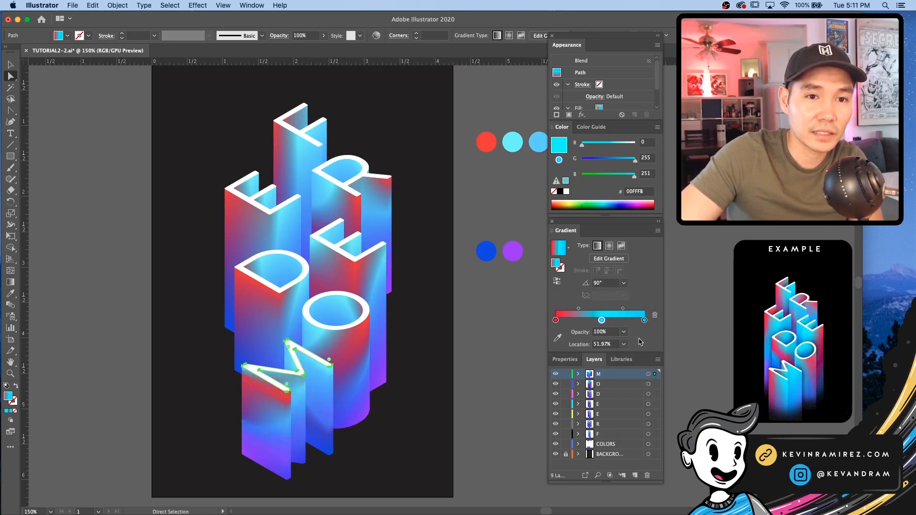
left_click(623, 283)
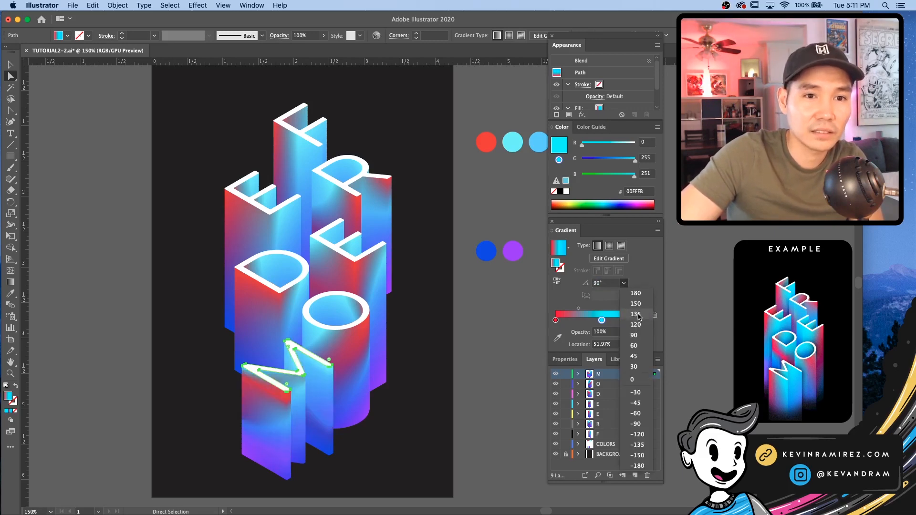
left_click(639, 317)
left_click(623, 283)
left_click(634, 296)
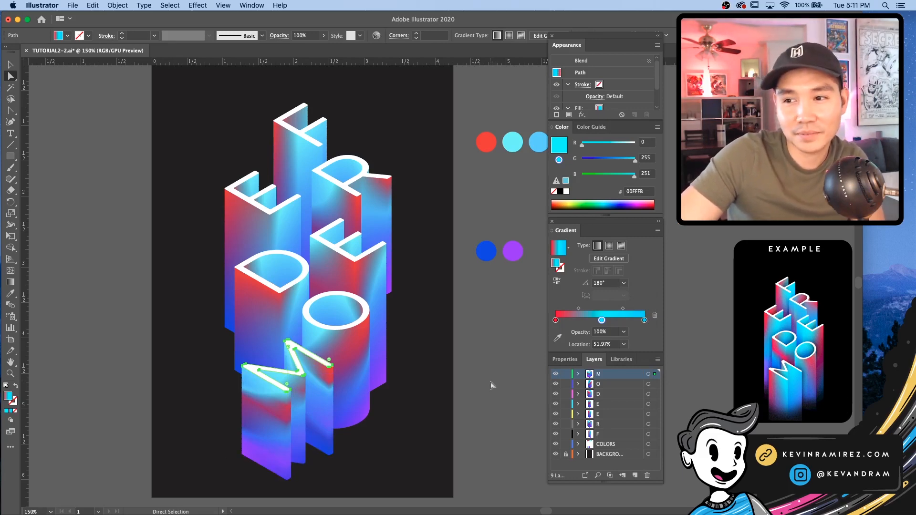
Try gradient angles of -90°, -150° and -180° on the top blend shape of the M
left_click(623, 283)
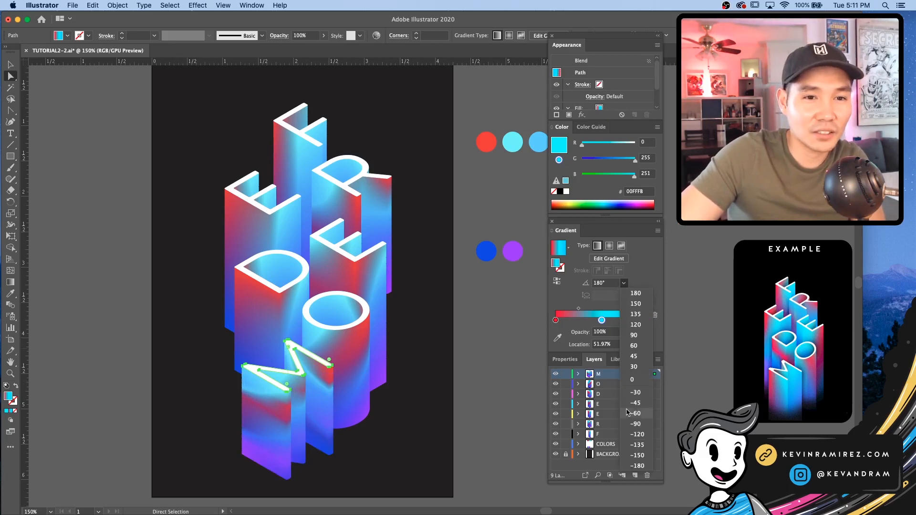
left_click(638, 424)
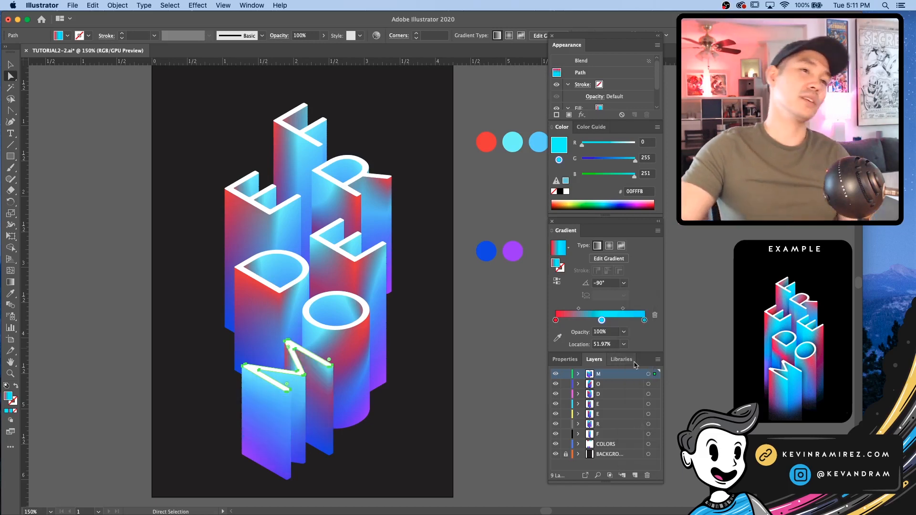
left_click(623, 283)
left_click(638, 456)
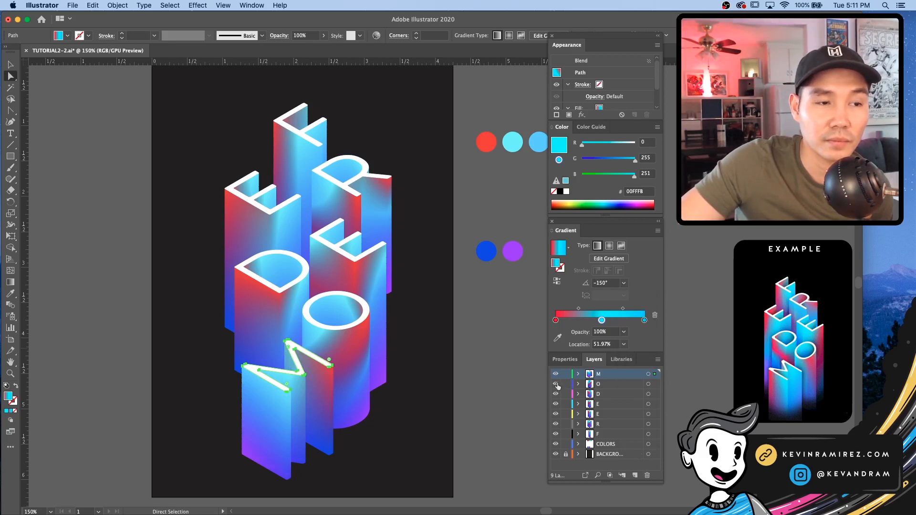
left_click(623, 283)
left_click(638, 465)
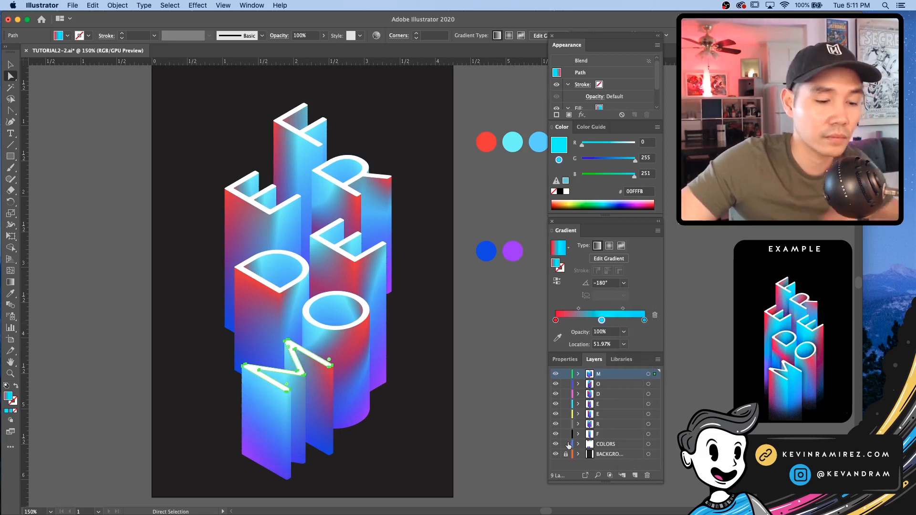
Try several freehand gradient directions and lengths across the M's blend with the Gradient tool
key("g")
left_click_drag(255, 385, 284, 361)
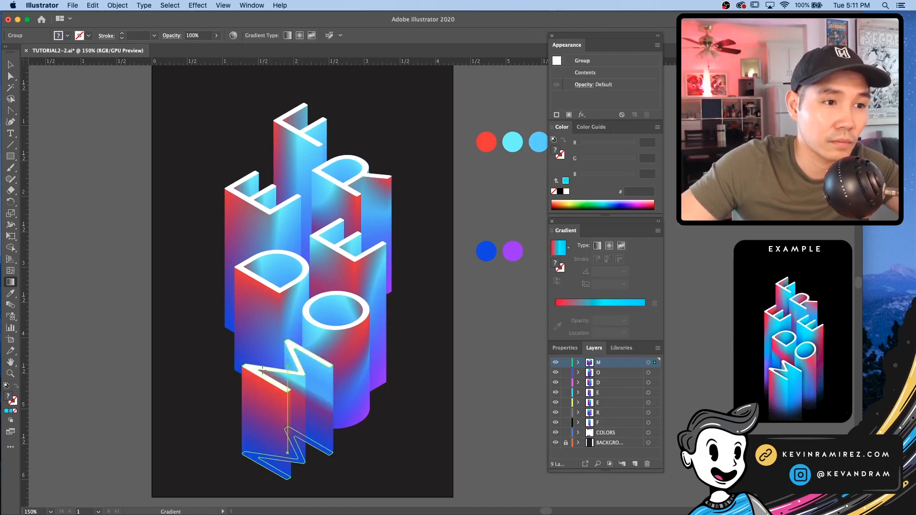
left_click(262, 370)
left_click(274, 372)
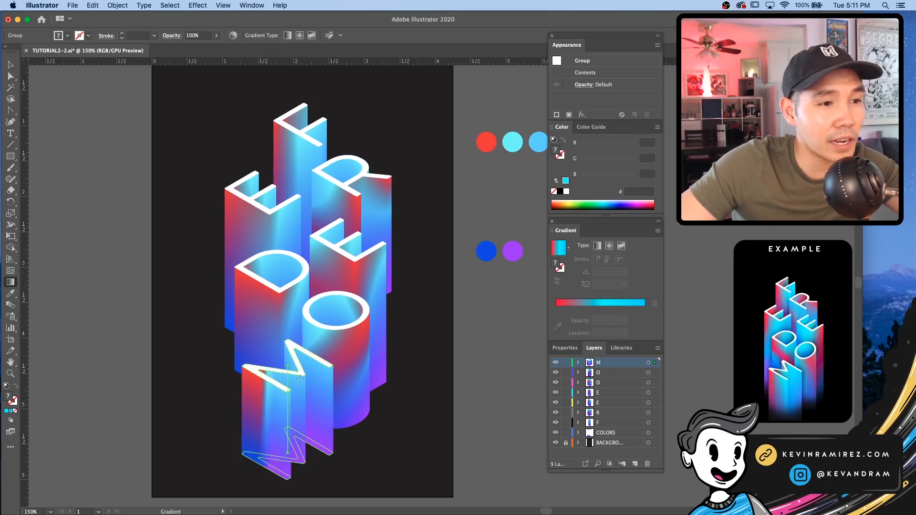
left_click_drag(300, 378, 301, 381)
left_click_drag(245, 363, 337, 384)
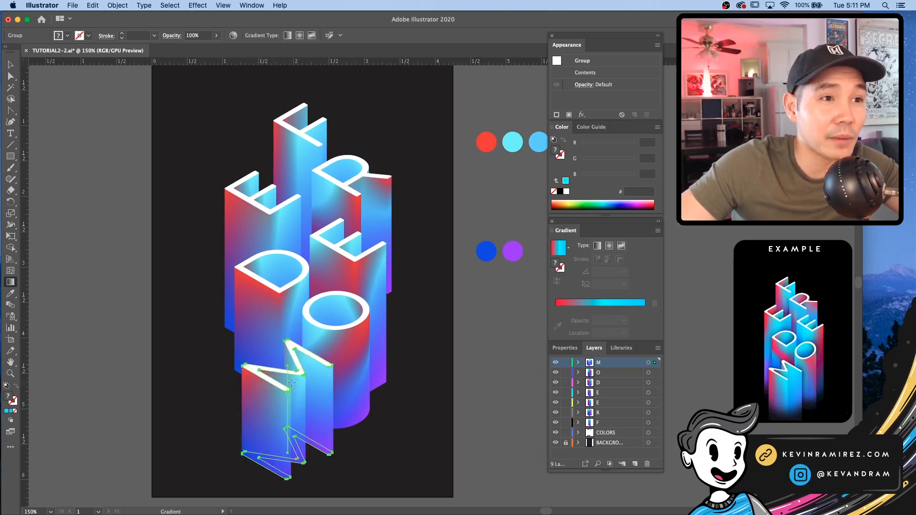
key("super+h")
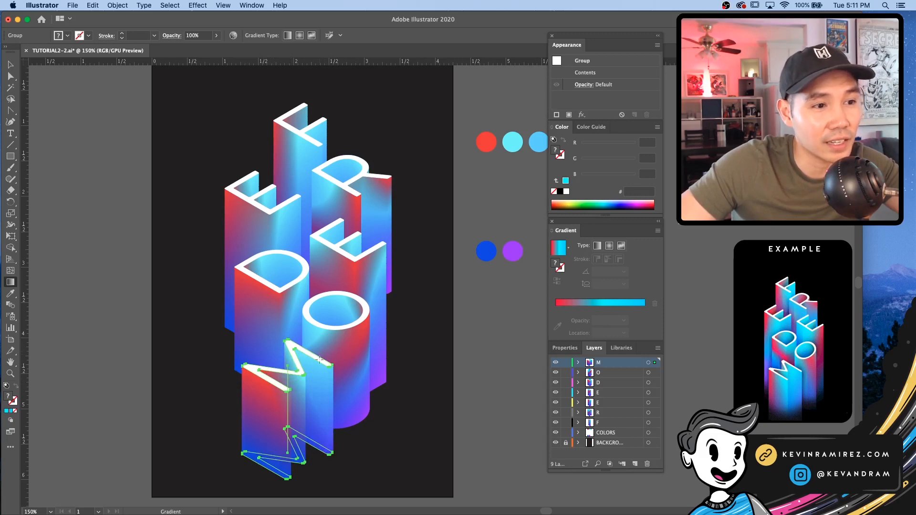
key("super+z")
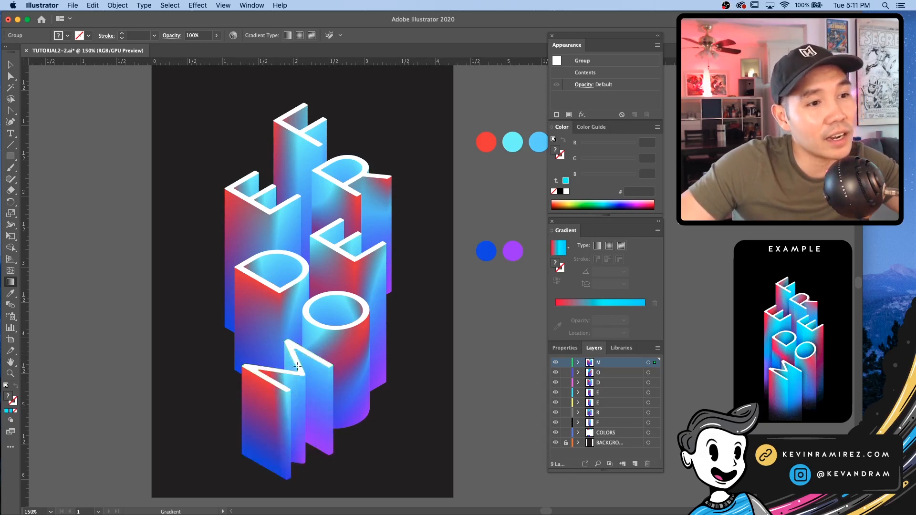
left_click(331, 372)
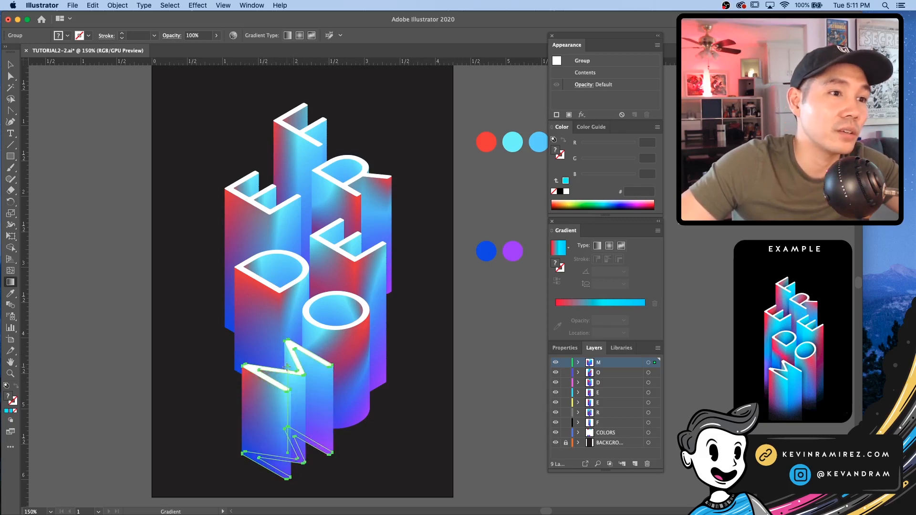
left_click_drag(277, 339, 280, 366)
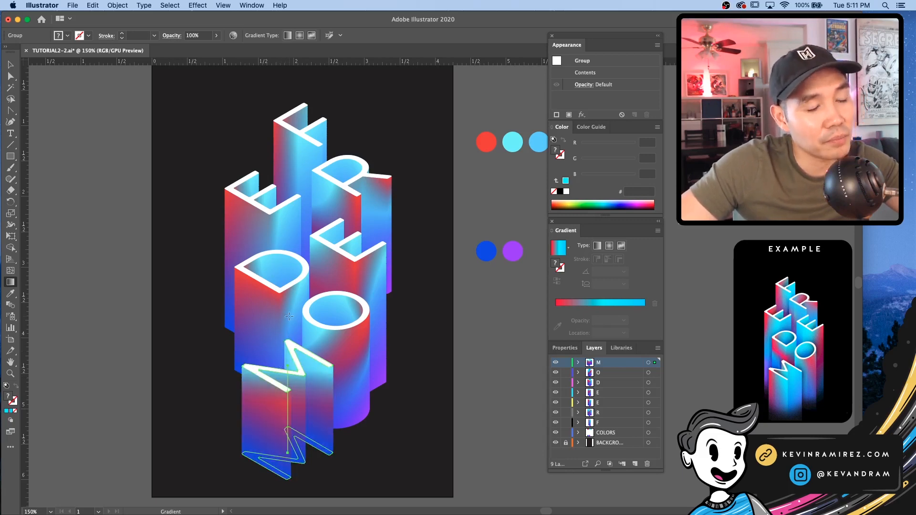
Undo the latest freehand gradient changes on the M
key("super+z")
key("super+z")
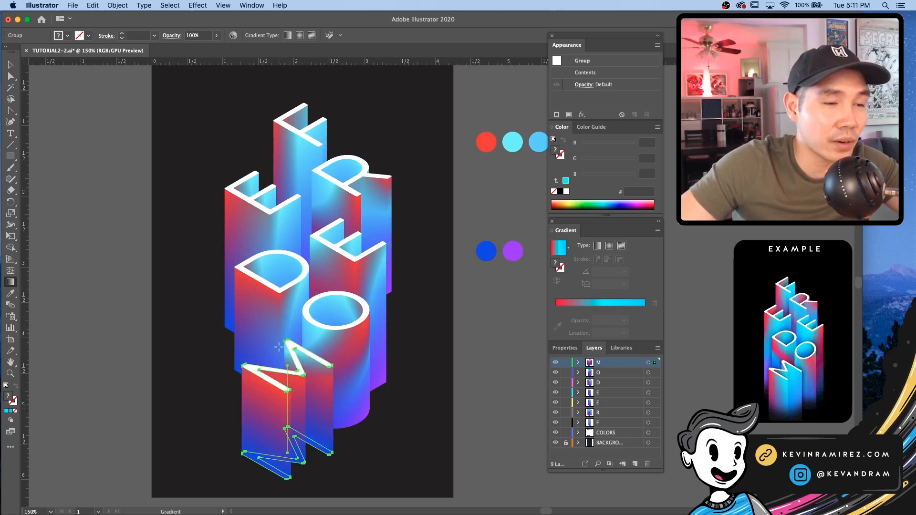
key("super+z")
key("super+z")
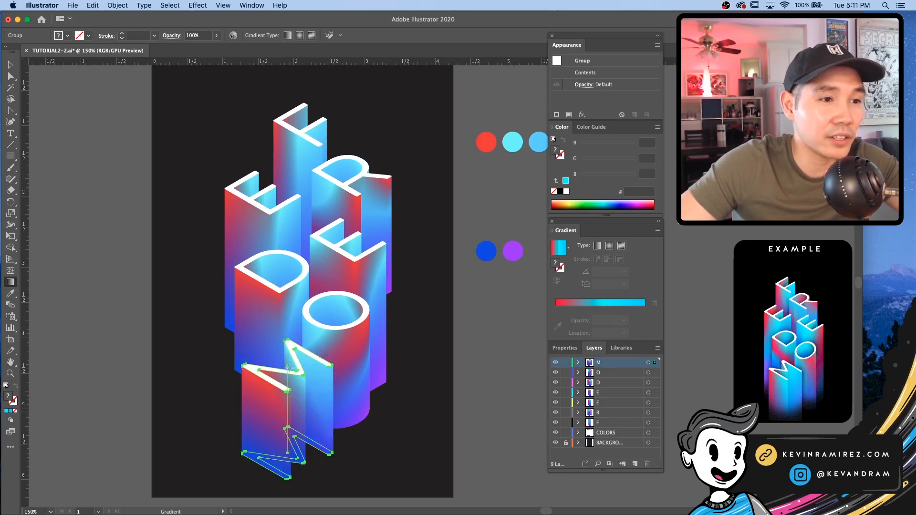
key("super+z")
key("super+z")
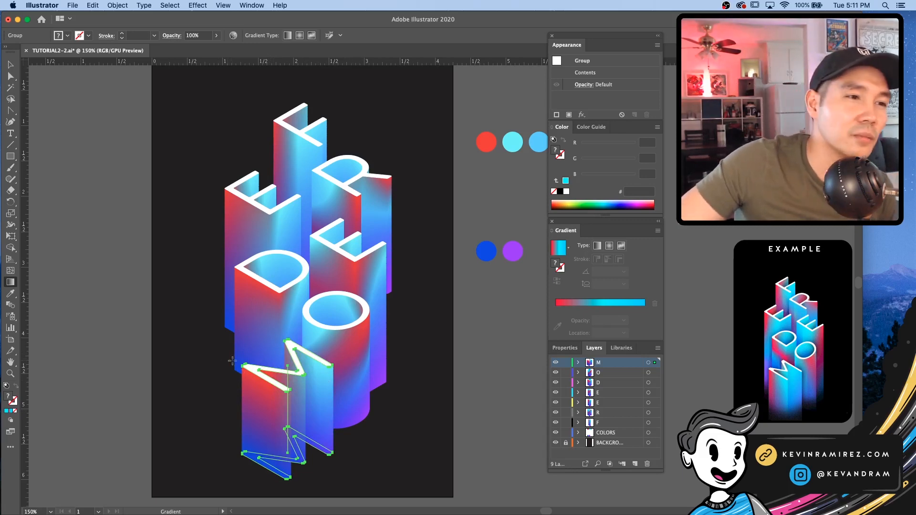
Redraw the M's gradient freehand at about -0.6° starting from its left edge, undo the reversed attempt, and deselect the letter
left_click_drag(247, 366, 284, 371)
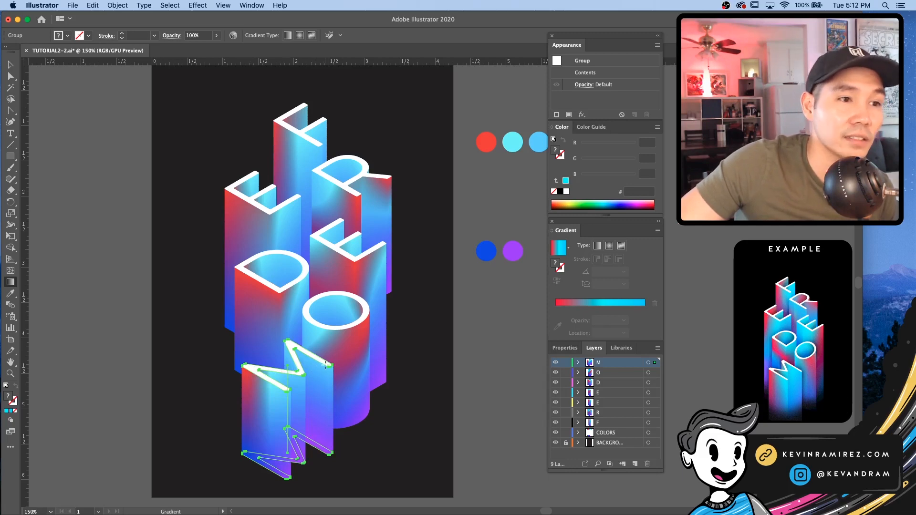
left_click_drag(326, 365, 309, 364)
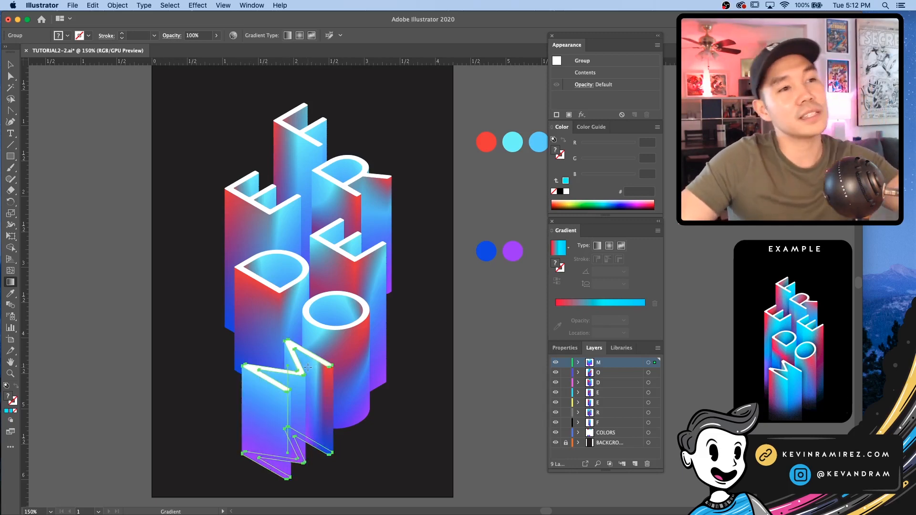
key("super+z")
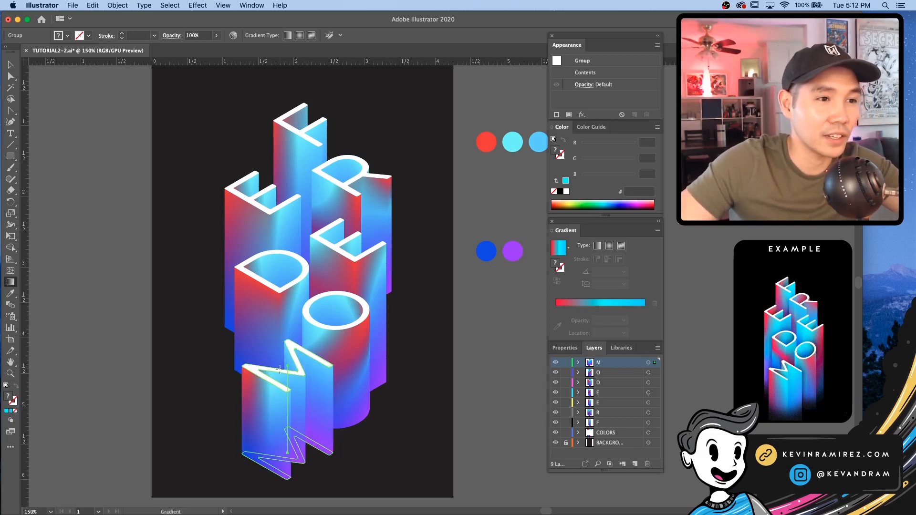
key("super+z")
key("super+z")
key("super+z")
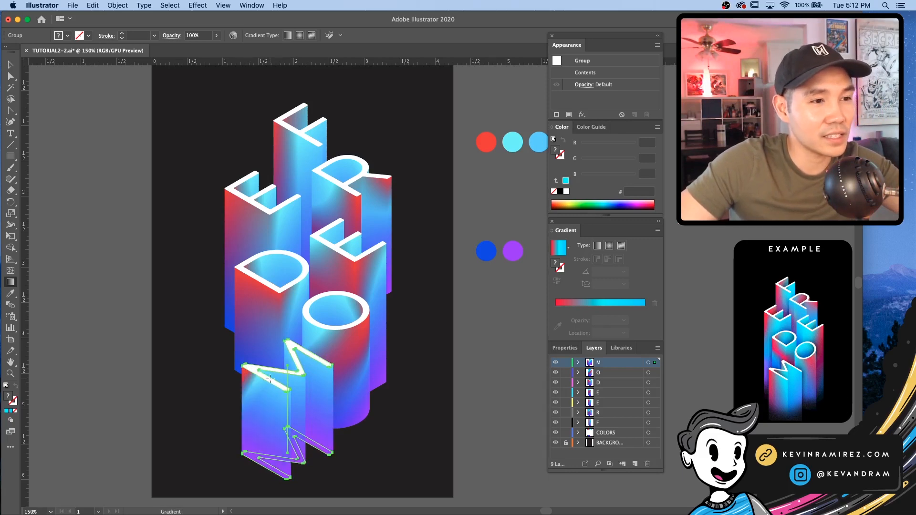
key("super+z")
key("v")
left_click(465, 404)
right_click(478, 396)
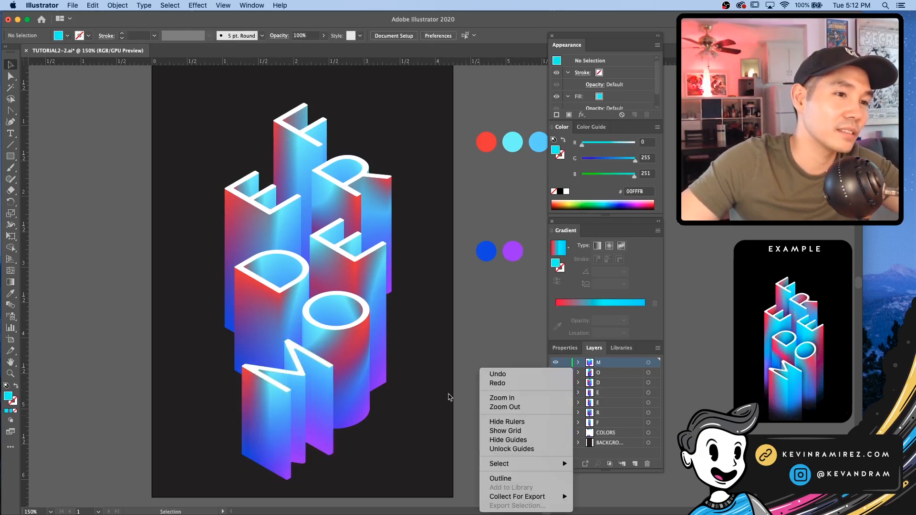
left_click(448, 393)
Select the top blend shape of the M and move its last blue gradient stop to 86.43%
key("a")
left_click(321, 392)
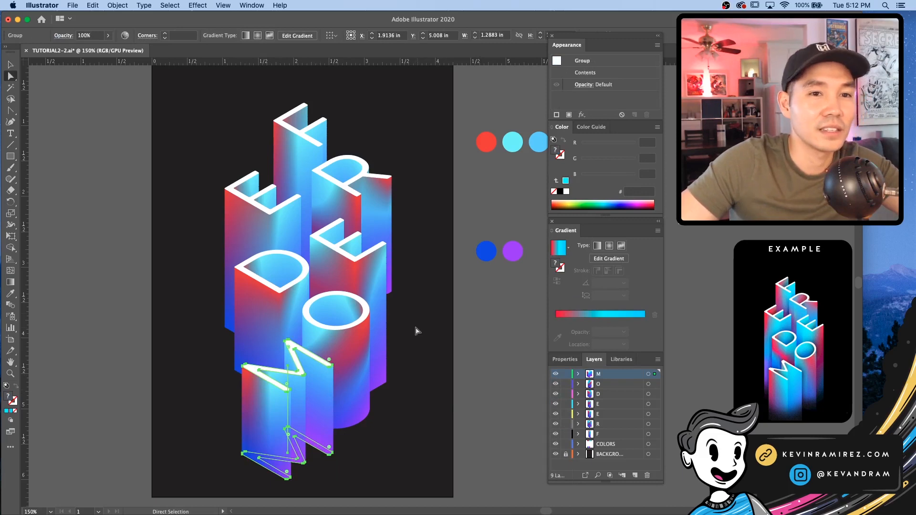
left_click(302, 350)
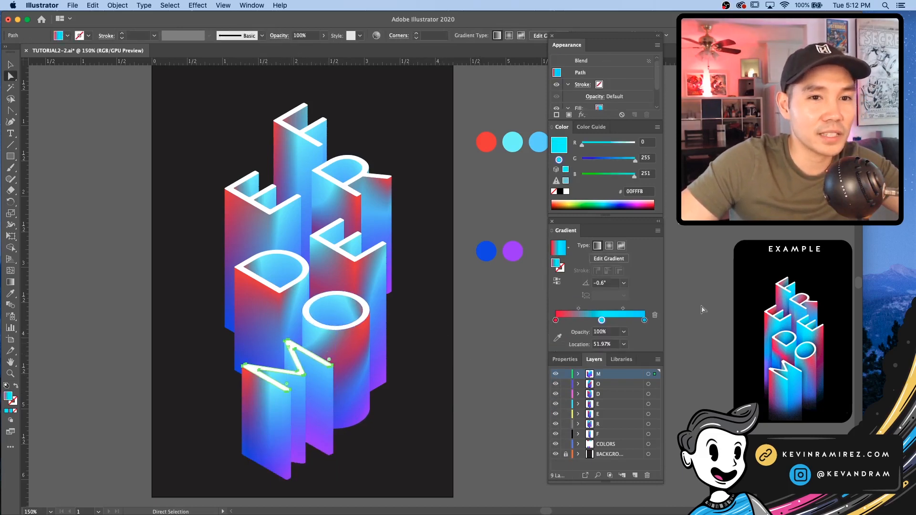
left_click_drag(645, 320, 632, 320)
Try to move the red stop of the M's top gradient to the opposite end, and undo the move
left_click_drag(556, 320, 645, 320)
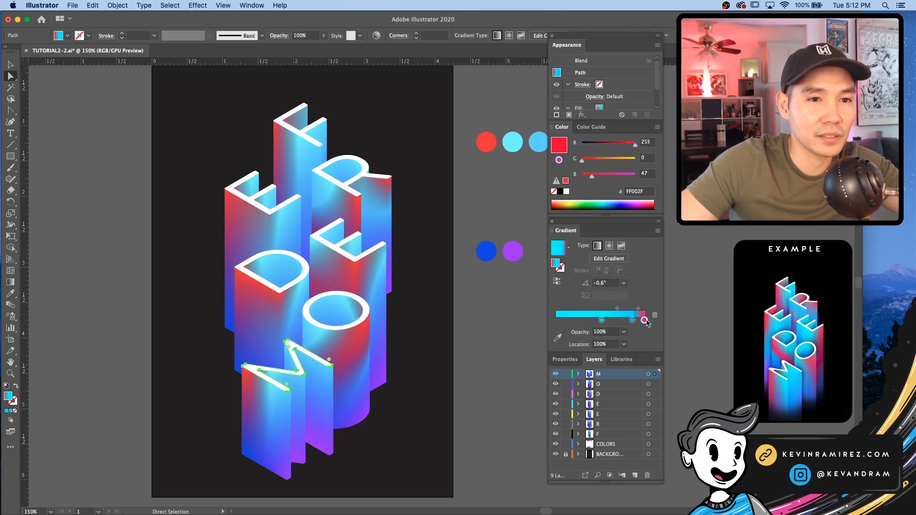
key("super+z")
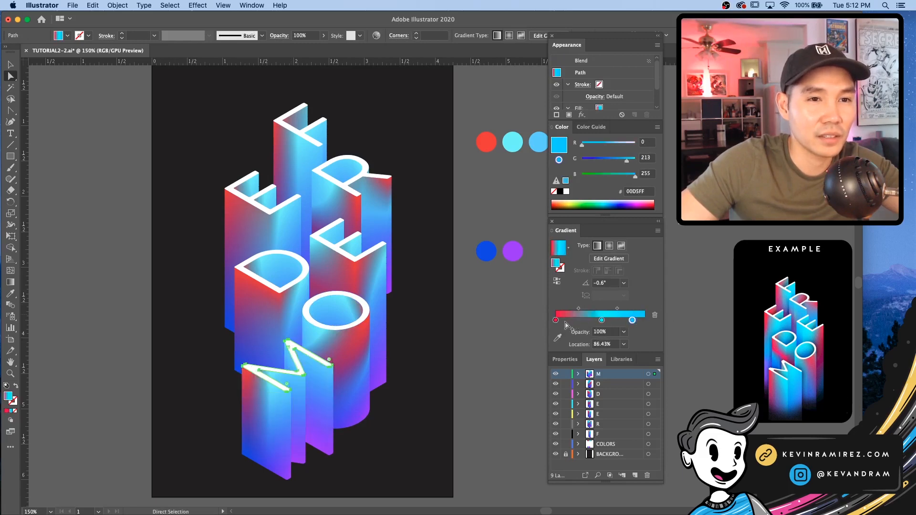
left_click_drag(556, 320, 673, 339)
Deselect the M and save the document
left_click(433, 374)
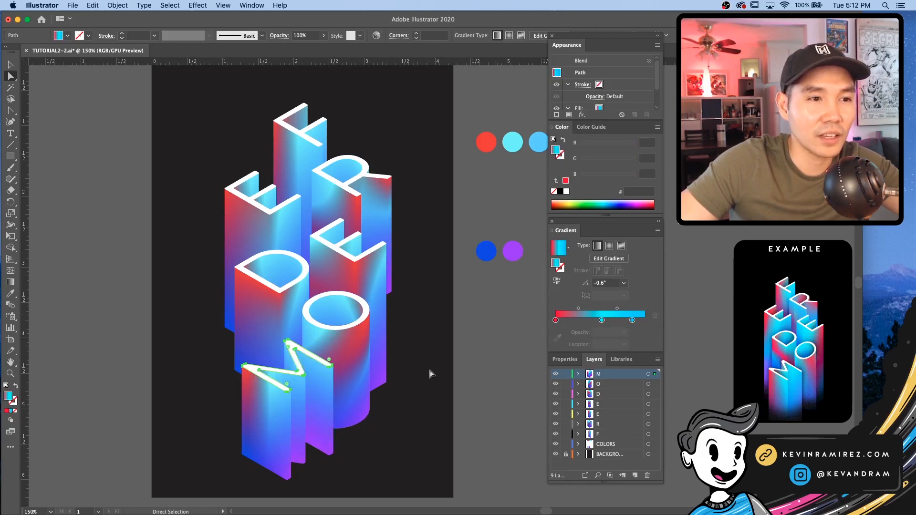
right_click(501, 359)
key("Escape")
key("super+s")
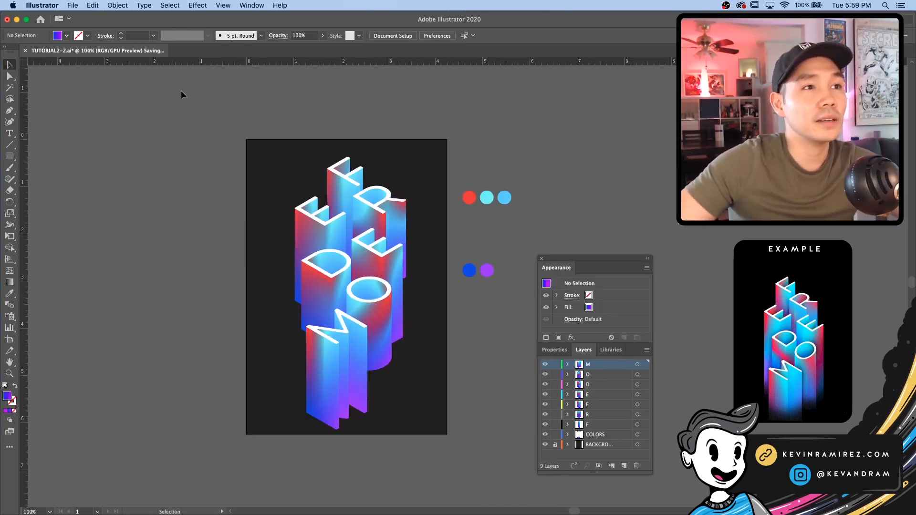
Start exporting the lettering artwork for use in Photoshop
key("super+equal")
left_click_drag(413, 384, 431, 379)
left_click(73, 5)
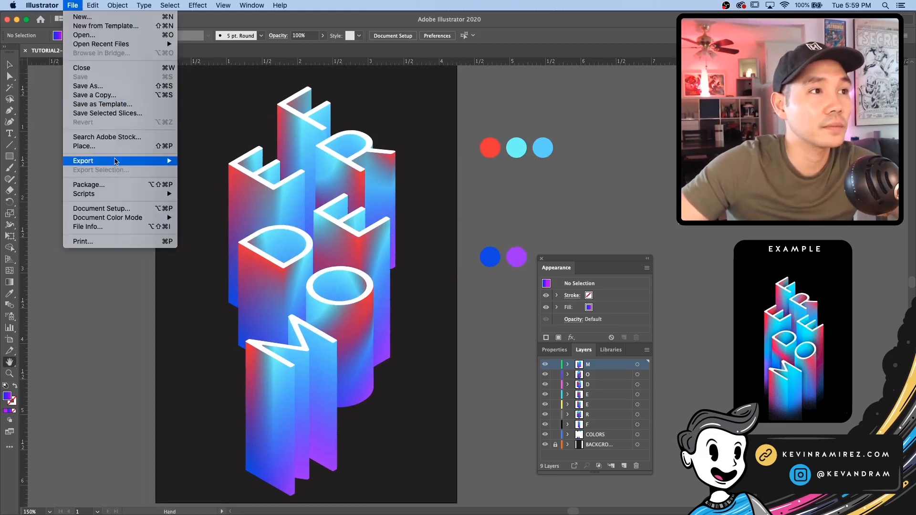
mouse_move(117, 162)
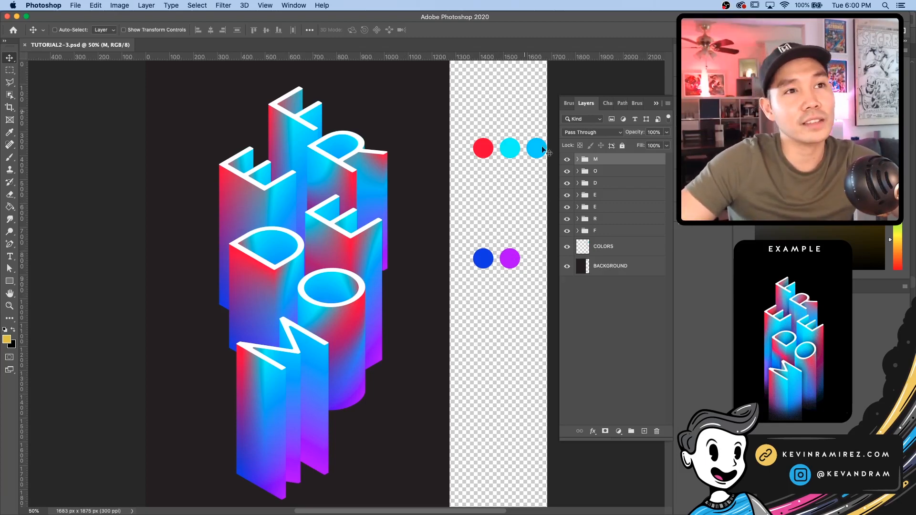
In Photoshop, crop TUTORIAL2-3.psd to 1275 × 1875 px, cutting off the transparent area with the colour swatches
key("c")
left_click_drag(550, 272, 499, 272)
key("Escape")
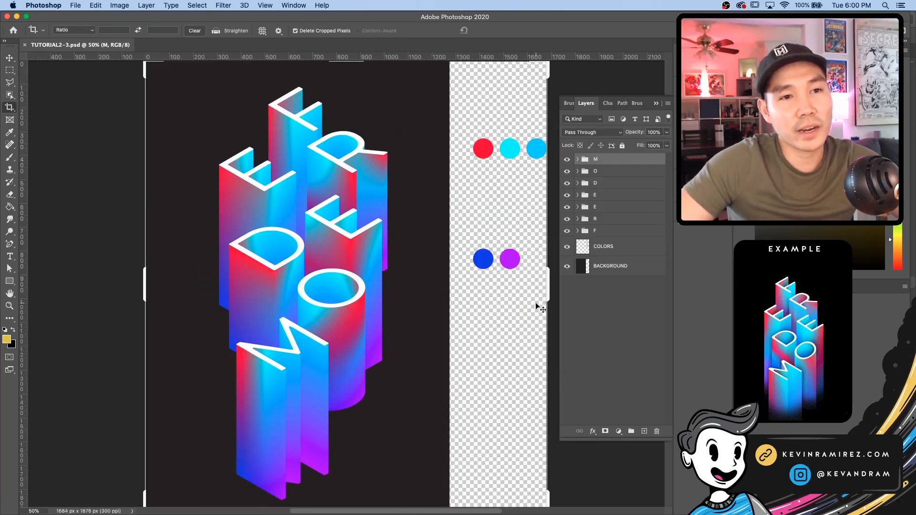
left_click_drag(547, 289, 497, 290)
key("Return")
key("v")
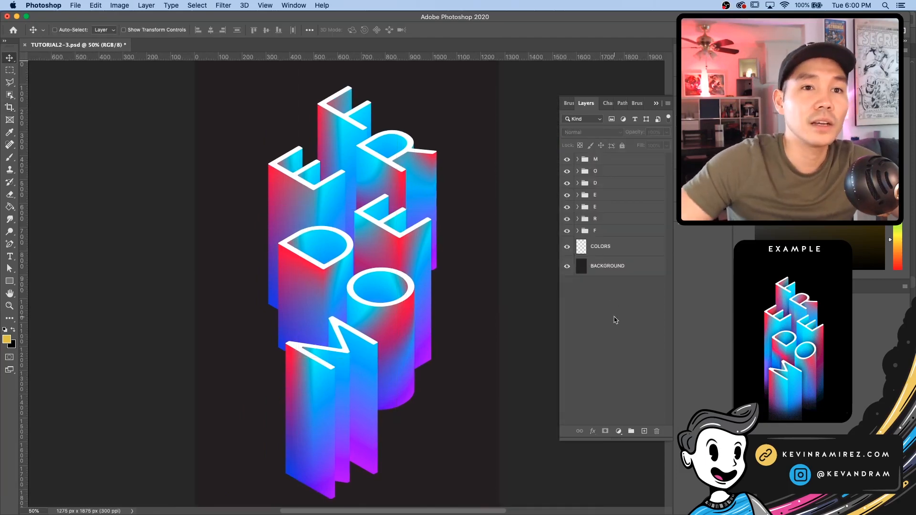
Expand the M group and select the extrusion layer inside its Blend group
right_click(616, 320)
left_click(562, 322)
left_click(578, 160)
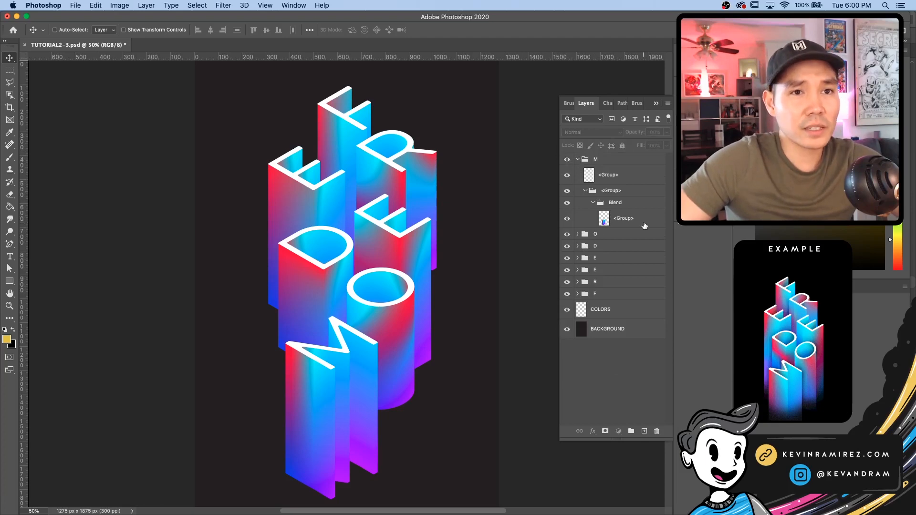
left_click(620, 219)
left_click(156, 4)
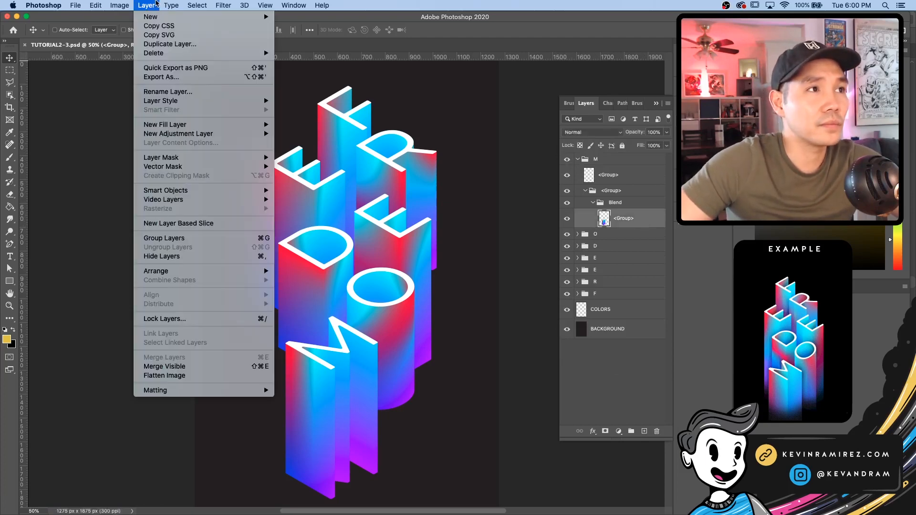
left_click(93, 239)
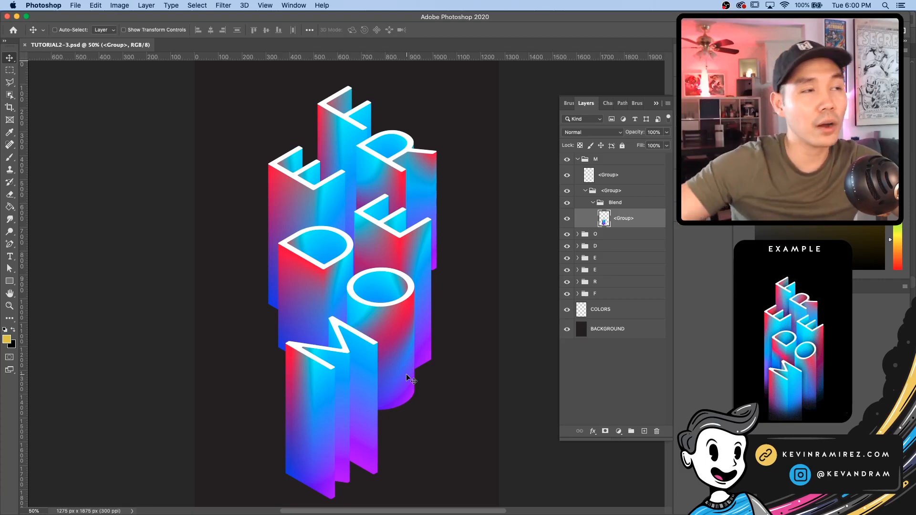
left_click(613, 205)
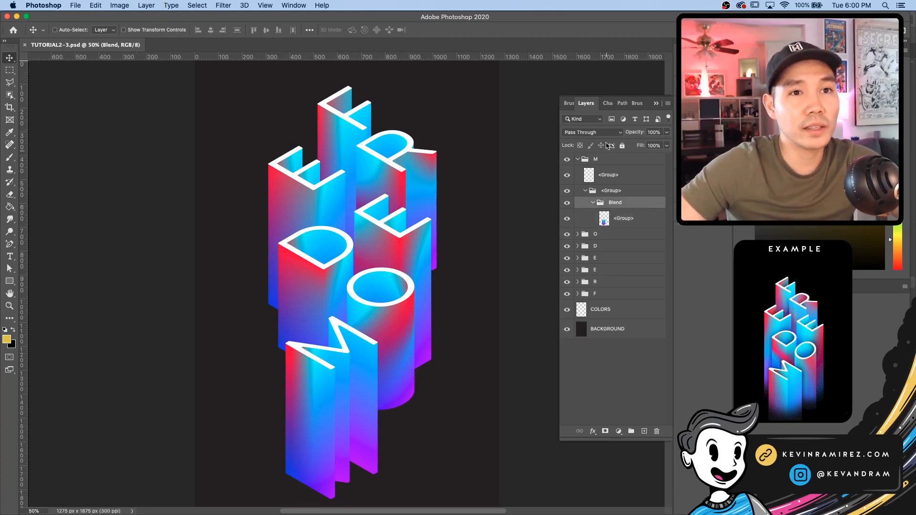
left_click(584, 160)
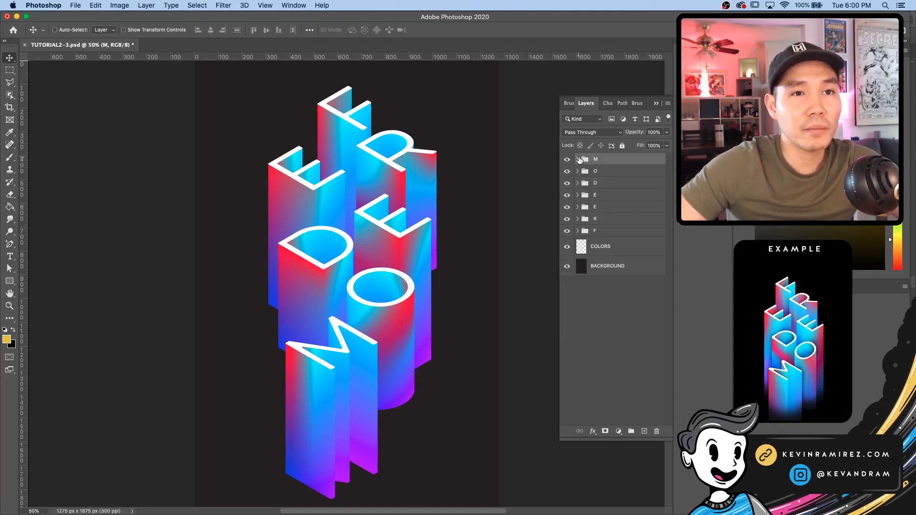
left_click(647, 221)
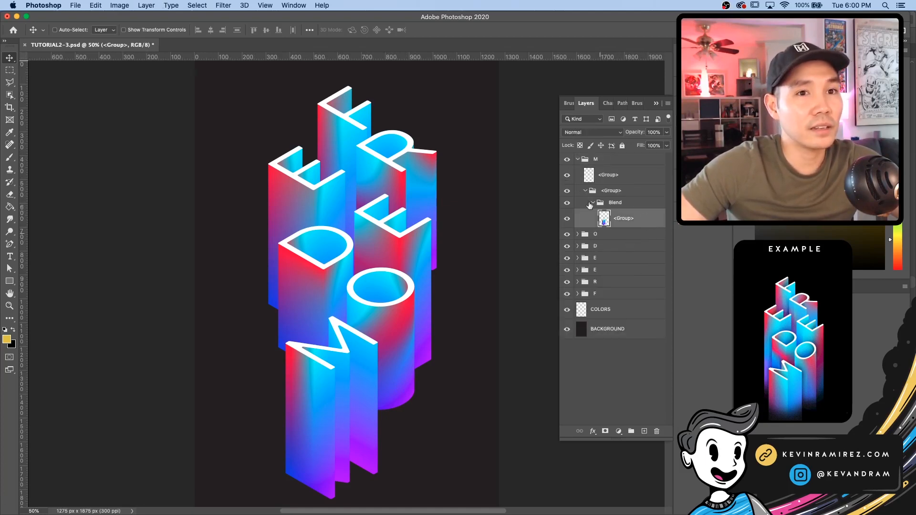
Add a white layer mask to the M's extrusion layer and switch to the Brush tool
left_click(170, 5)
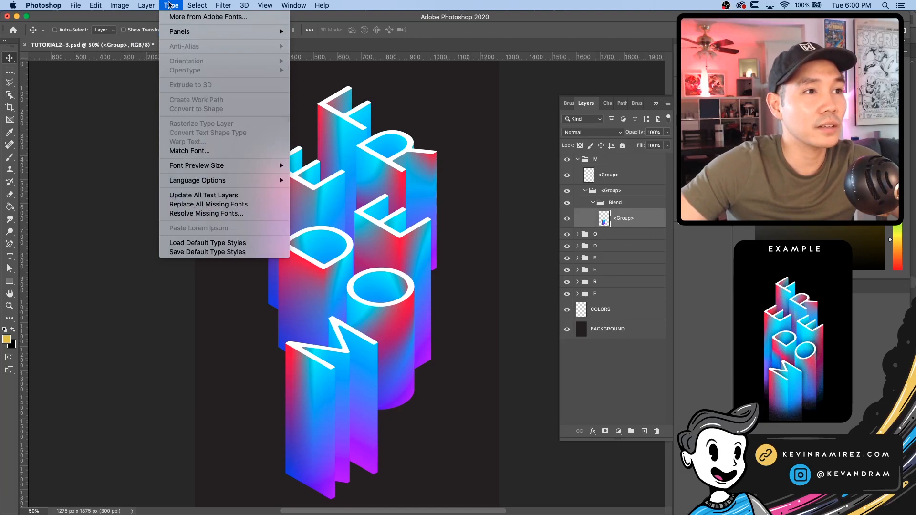
mouse_move(147, 5)
mouse_move(171, 158)
left_click(616, 393)
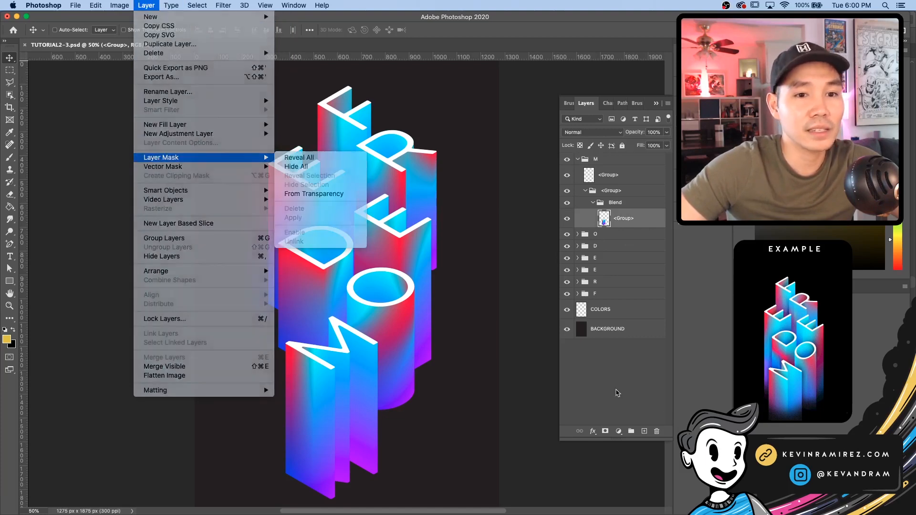
left_click(604, 430)
key("b")
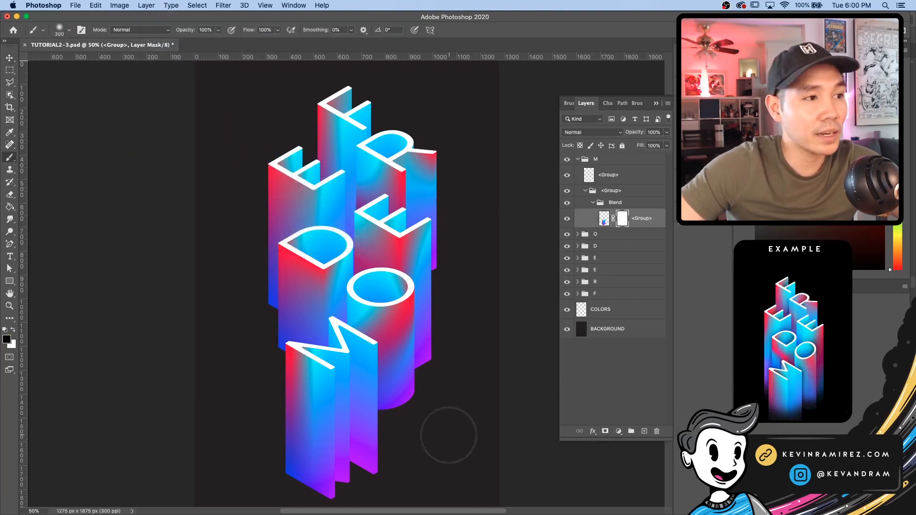
Fade out the lower end of the M's extrusion by painting black on its mask, reducing the soft brush to 250 px
mouse_move(282, 479)
left_mouse_down()
mouse_move(379, 496)
mouse_move(322, 495)
mouse_move(292, 483)
mouse_move(281, 500)
mouse_move(374, 514)
mouse_move(388, 501)
mouse_move(378, 512)
mouse_move(328, 511)
mouse_move(276, 497)
left_mouse_up()
key("super+z")
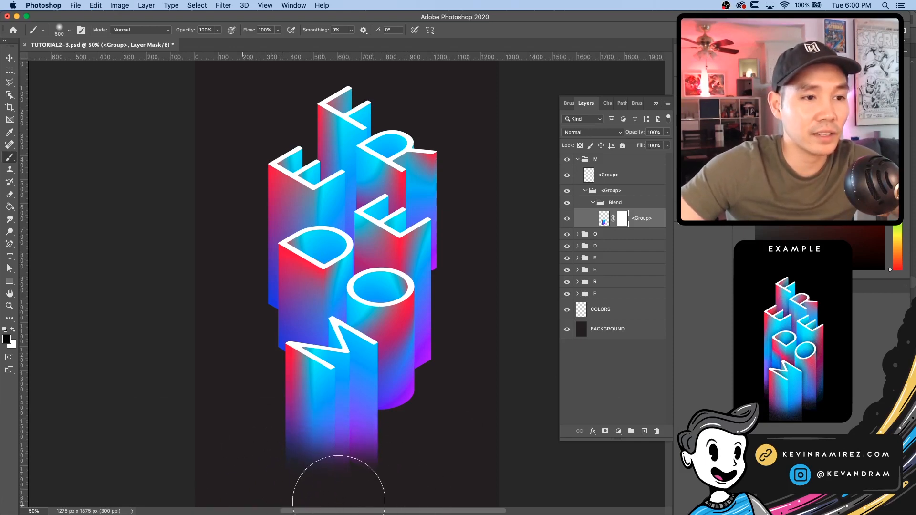
key("bracketleft")
key("bracketleft")
key("bracketleft")
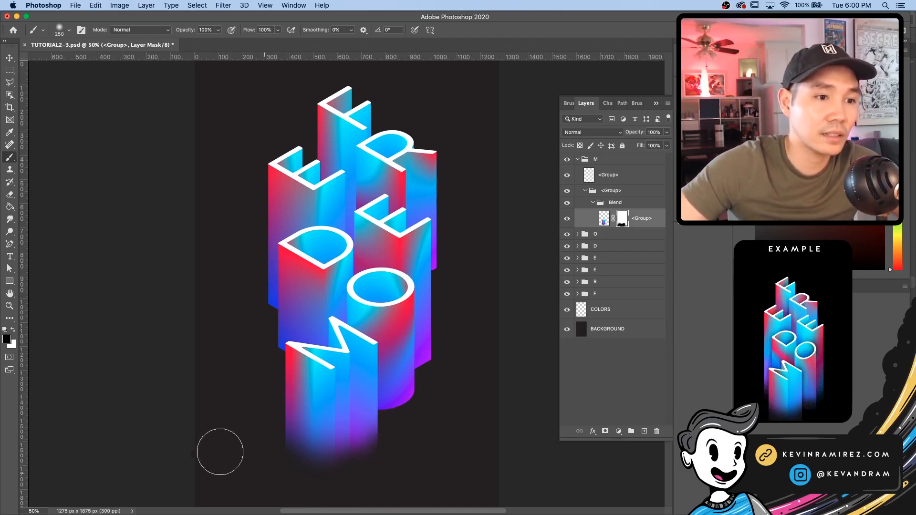
Add a layer mask to the O's extrusion layer and paint black on it to fade out the lower end
left_click(597, 235)
left_click(566, 234)
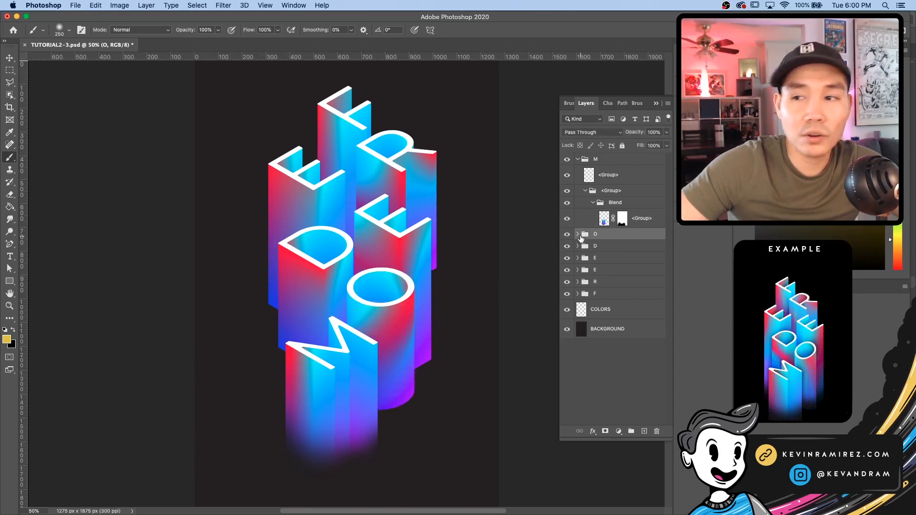
left_click(577, 235)
left_click(622, 291)
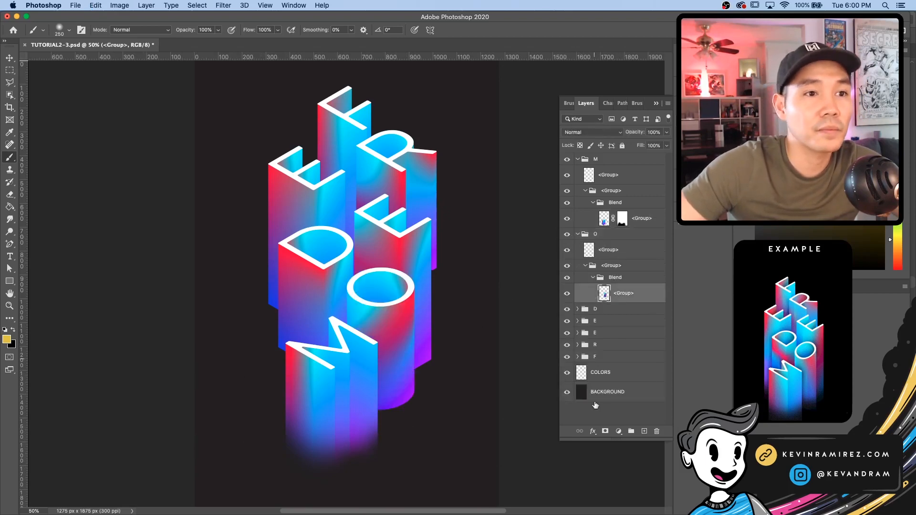
left_click(605, 431)
key("x")
mouse_move(446, 395)
left_mouse_down()
mouse_move(389, 428)
mouse_move(397, 430)
mouse_move(372, 425)
mouse_move(410, 440)
mouse_move(418, 424)
mouse_move(380, 430)
mouse_move(444, 397)
mouse_move(438, 383)
mouse_move(451, 401)
mouse_move(394, 412)
left_mouse_up()
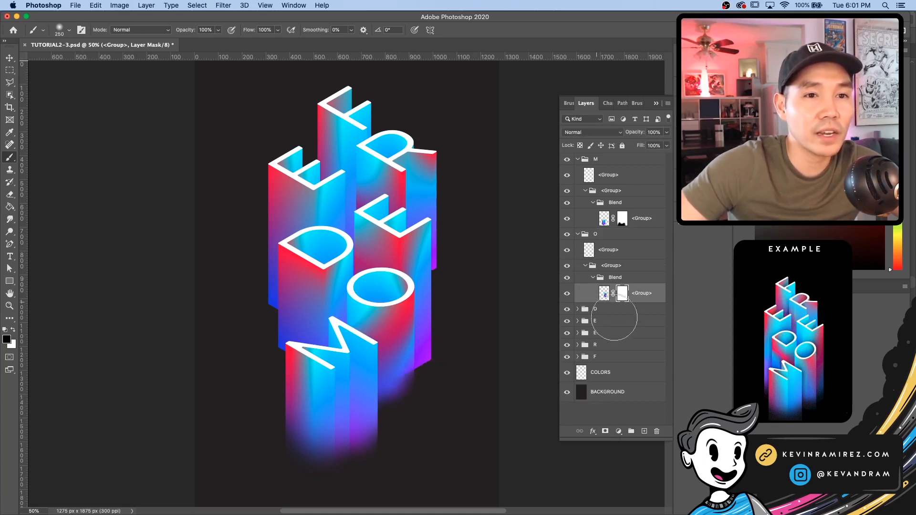
Mask the extrusion layer of the E above the O and paint black to fade out its lower end
left_click(614, 321)
left_click(566, 322)
left_click(566, 324)
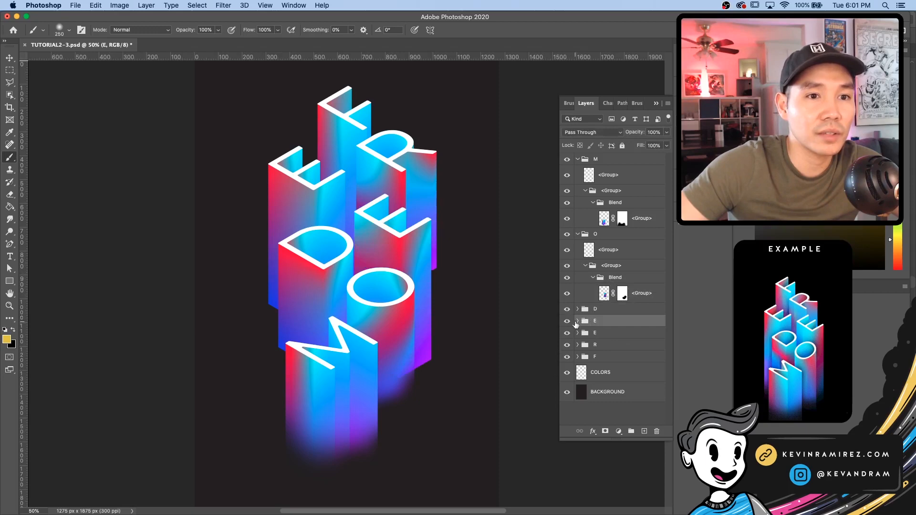
left_click(577, 322)
left_click(631, 380)
left_click(605, 431)
key("d")
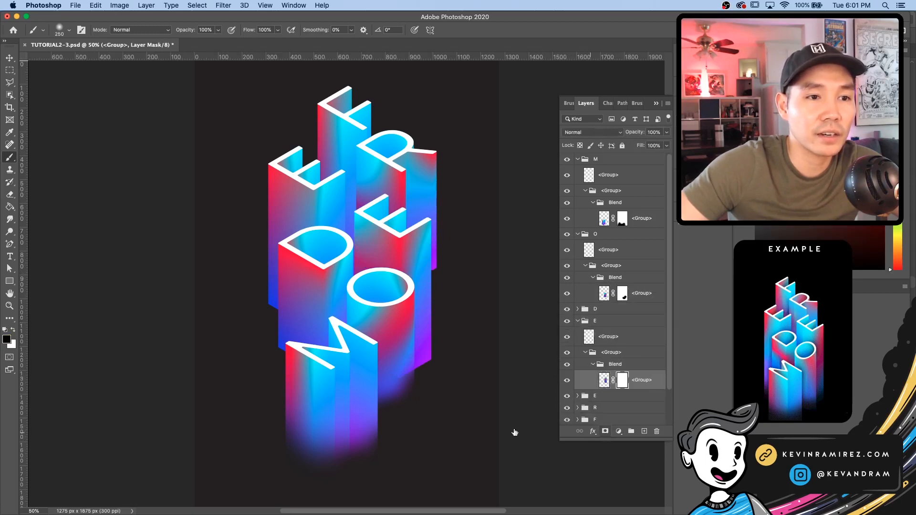
mouse_move(420, 400)
left_mouse_down()
mouse_move(452, 385)
mouse_move(462, 339)
mouse_move(449, 374)
mouse_move(453, 368)
mouse_move(434, 379)
mouse_move(506, 401)
left_mouse_up()
mouse_move(431, 382)
left_mouse_down()
mouse_move(436, 390)
mouse_move(398, 384)
mouse_move(426, 394)
left_mouse_up()
Add a layer mask to the D's extrusion layer and paint black on it to fade out the lower end
scroll(588, 391, "down", 2)
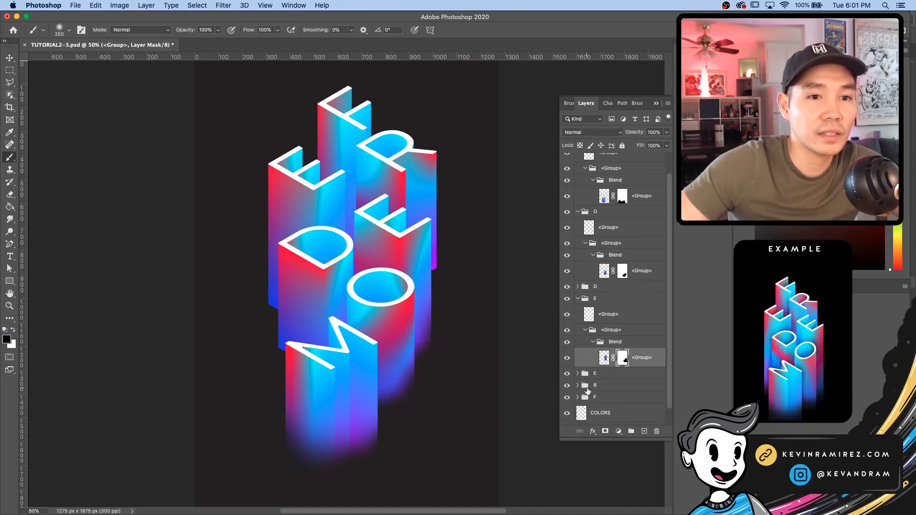
left_click(577, 287)
scroll(621, 306, "down", 4)
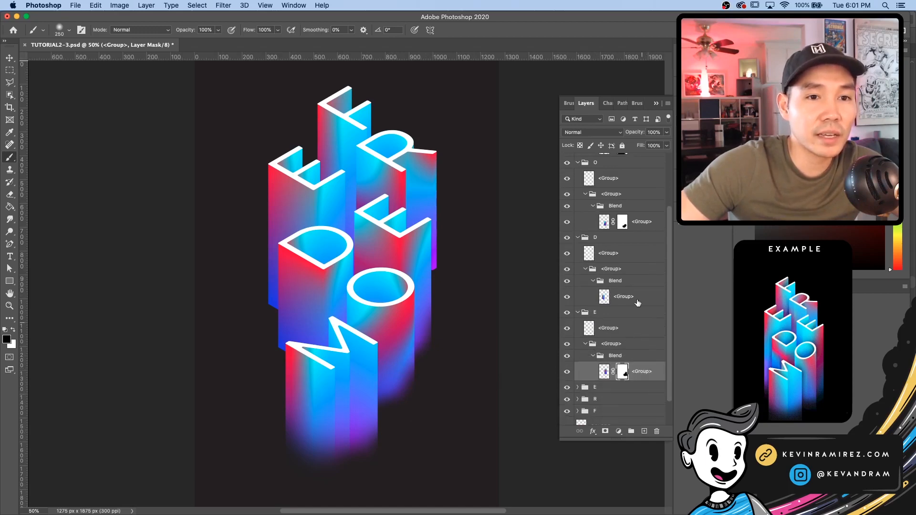
left_click(634, 298)
left_click(605, 431)
key("d")
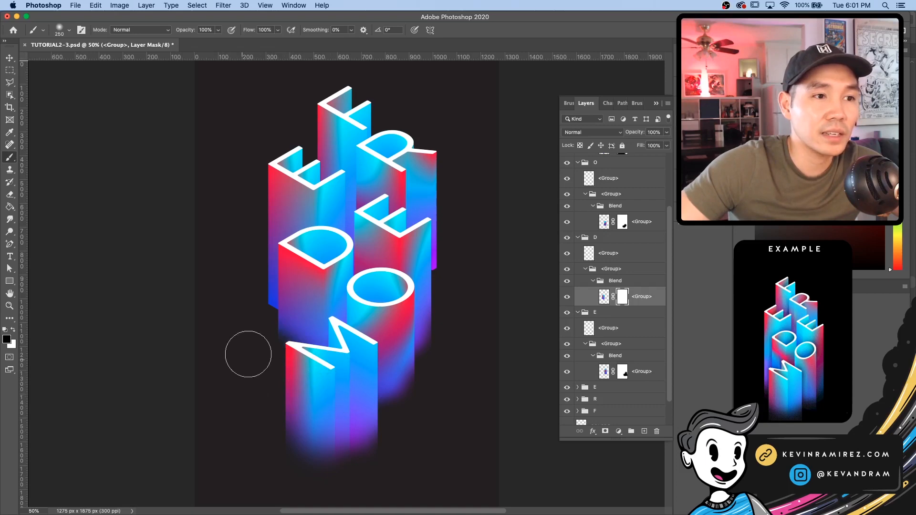
mouse_move(343, 359)
left_mouse_down()
mouse_move(322, 388)
mouse_move(334, 411)
mouse_move(311, 428)
mouse_move(351, 431)
mouse_move(309, 402)
mouse_move(343, 370)
mouse_move(334, 387)
left_mouse_up()
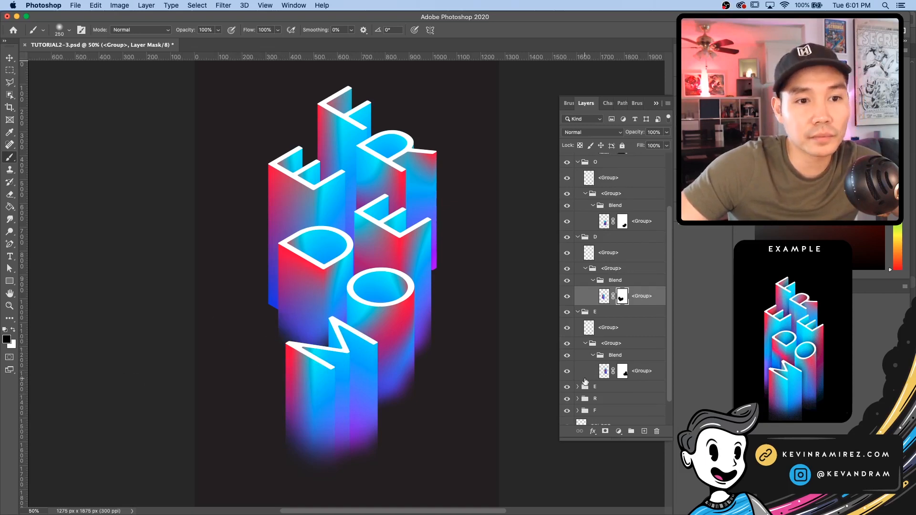
Mask the extrusion layer of the E above the D and paint black to fade out its lower end
scroll(586, 380, "down", 2)
left_click(578, 356)
left_click(622, 352)
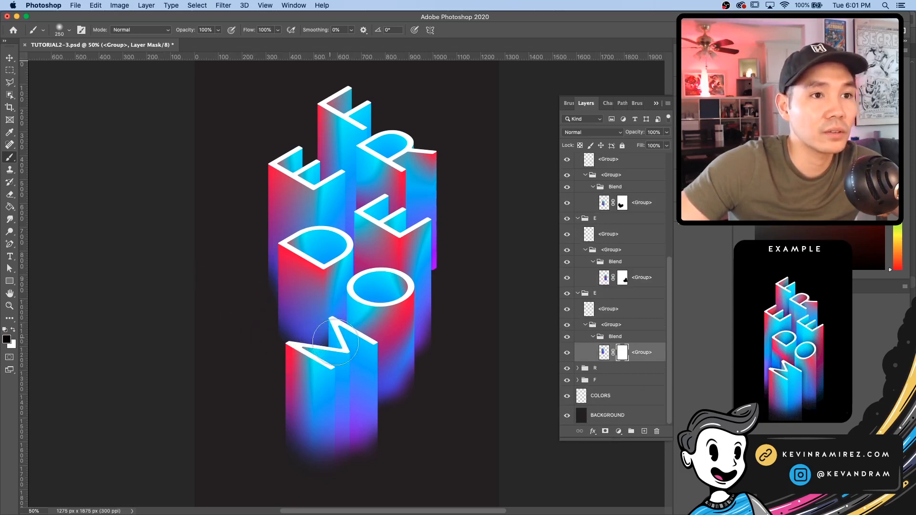
left_click_drag(335, 342, 348, 334)
Add a layer mask to the R's extrusion layer and paint black on it to fade out the lower end
left_click(577, 369)
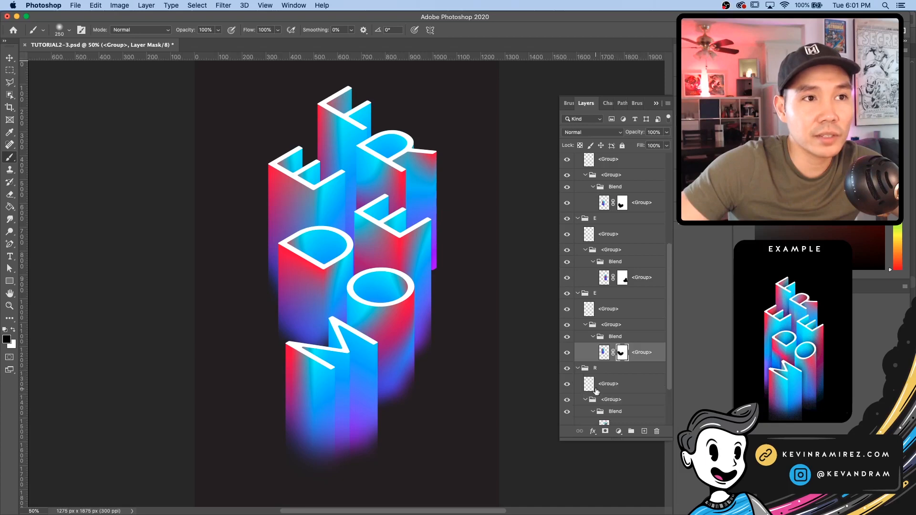
left_click(620, 386)
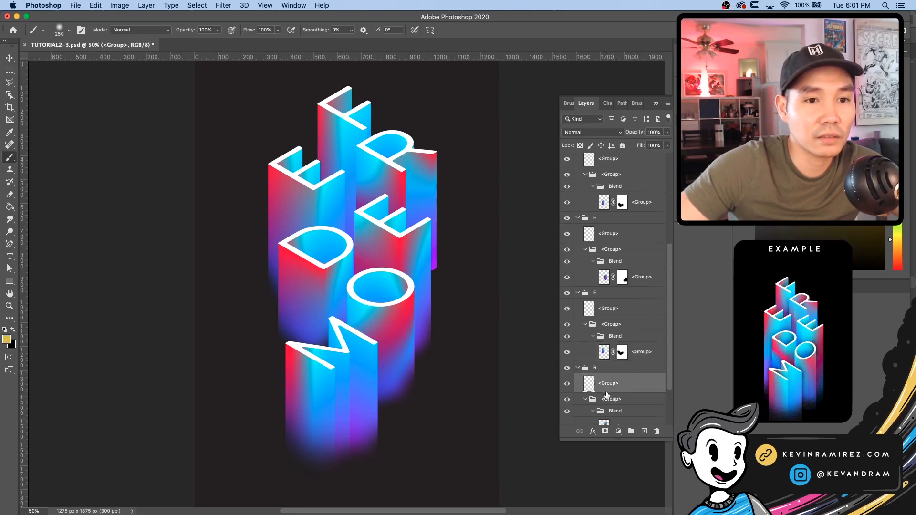
scroll(570, 381, "down", 3)
left_click(567, 381)
left_click(567, 382)
left_click(635, 381)
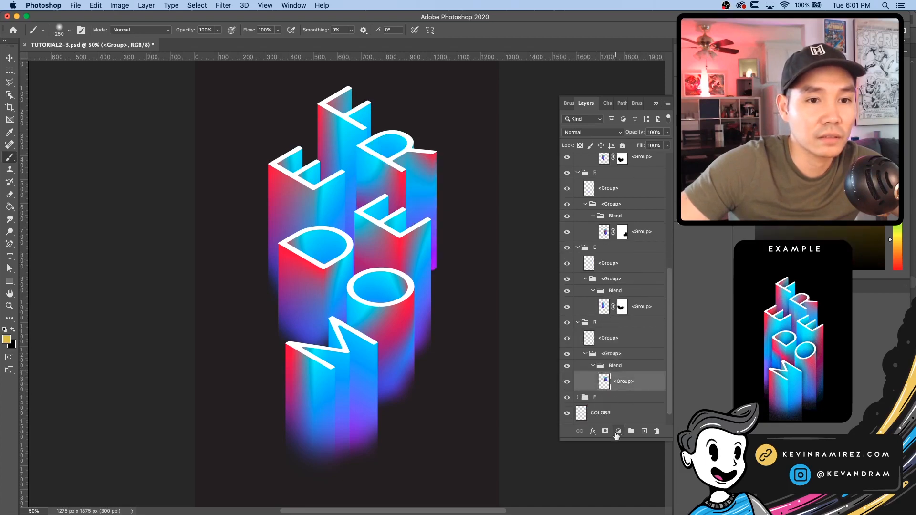
left_click(605, 431)
key("d")
mouse_move(434, 300)
left_mouse_down()
mouse_move(463, 252)
mouse_move(462, 216)
left_mouse_up()
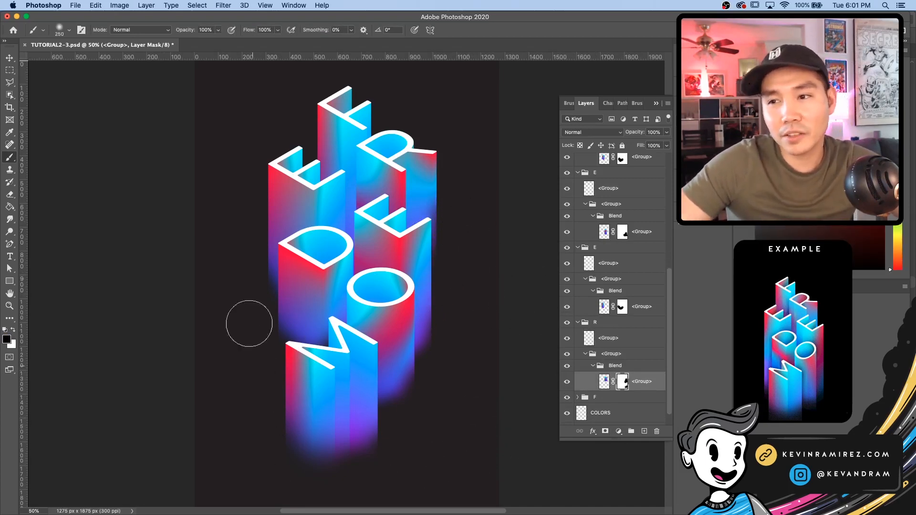
Touch up the D extrusion's layer mask by painting with white and black, and save the document
key("v")
right_click(314, 266)
left_click(328, 295)
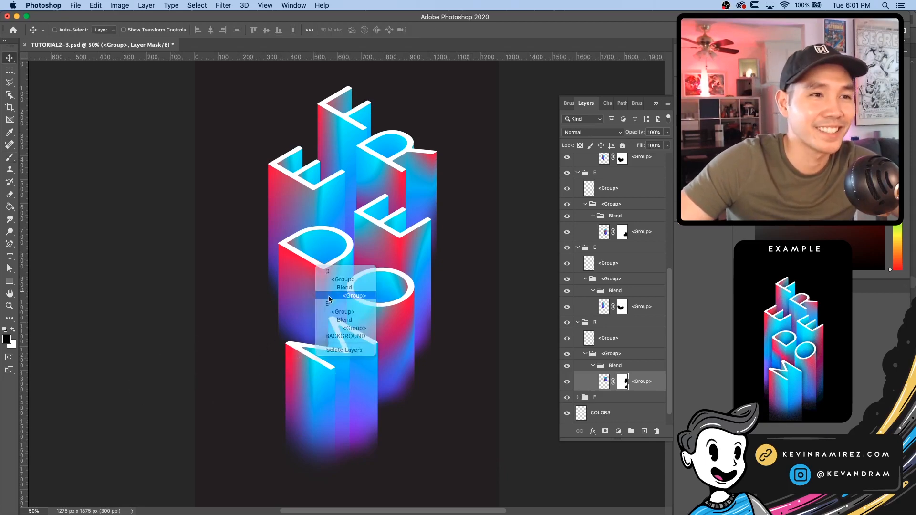
left_click(623, 165)
key("b")
key("d")
key("x")
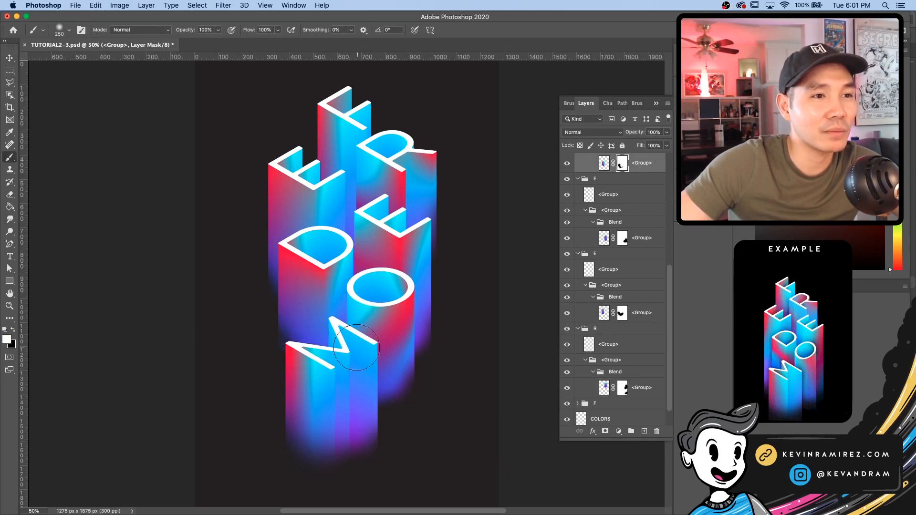
key("x")
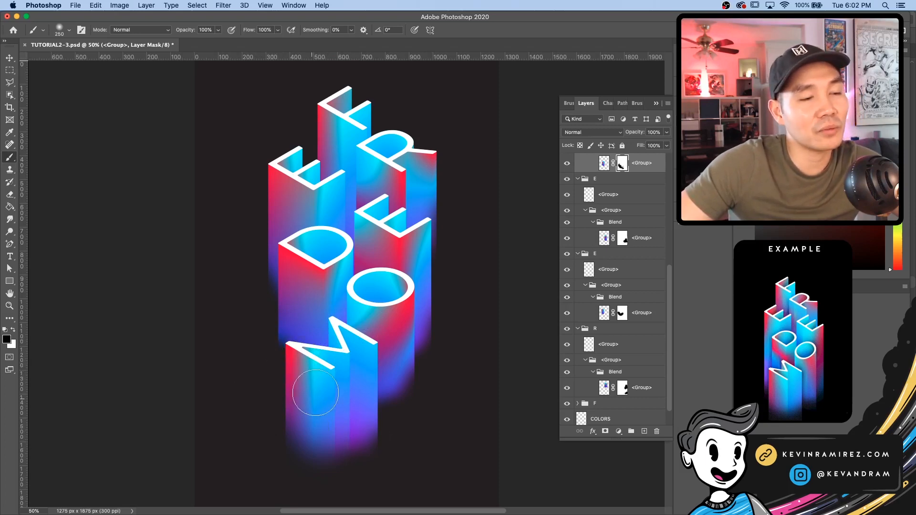
mouse_move(415, 296)
left_mouse_down()
mouse_move(293, 342)
mouse_move(236, 337)
left_mouse_up()
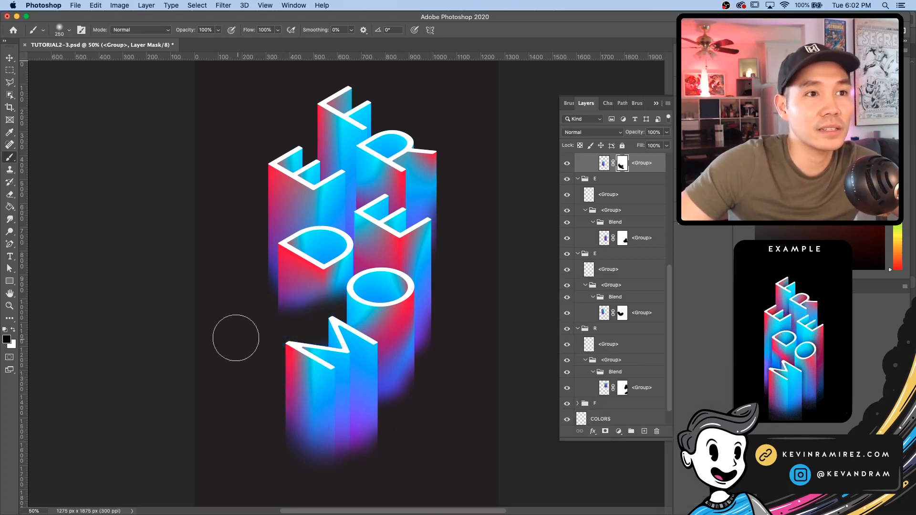
key("super+s")
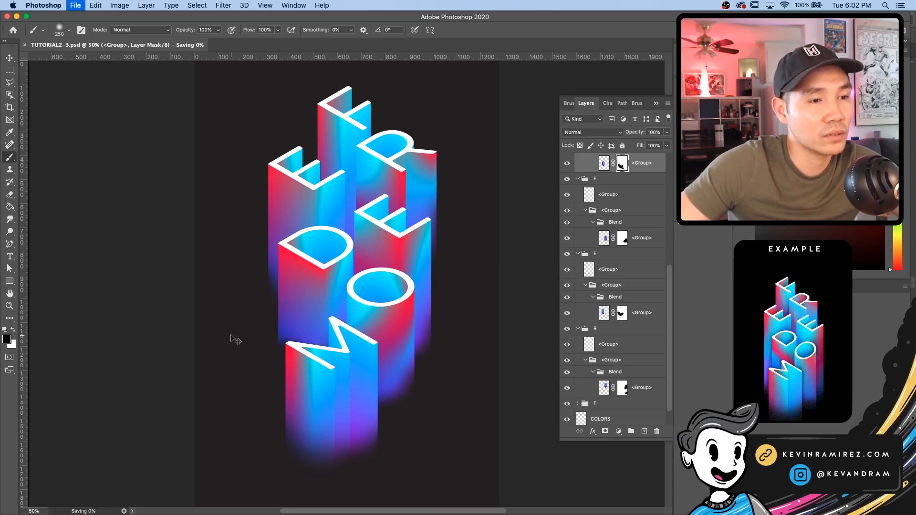
Select the R group by picking it from the layers under the R on the canvas
key("v")
right_click(497, 346)
left_click(337, 341)
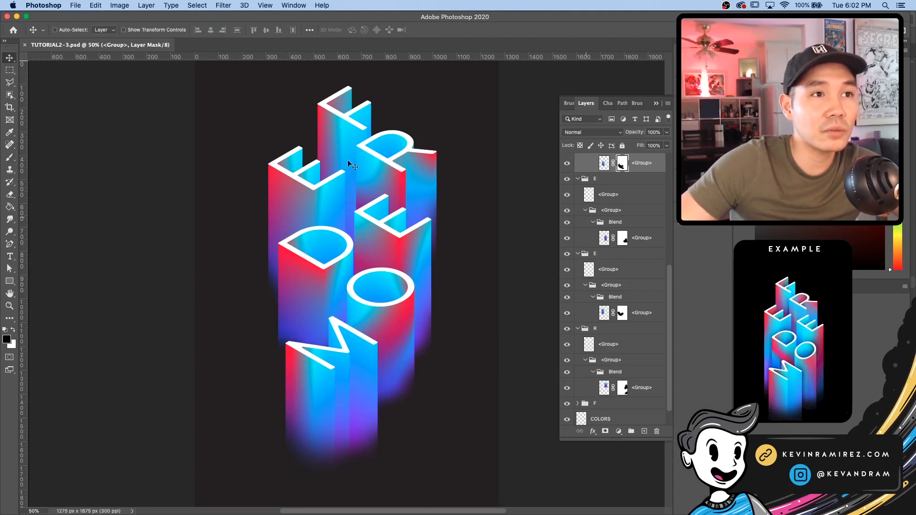
right_click(375, 175)
left_click(413, 185)
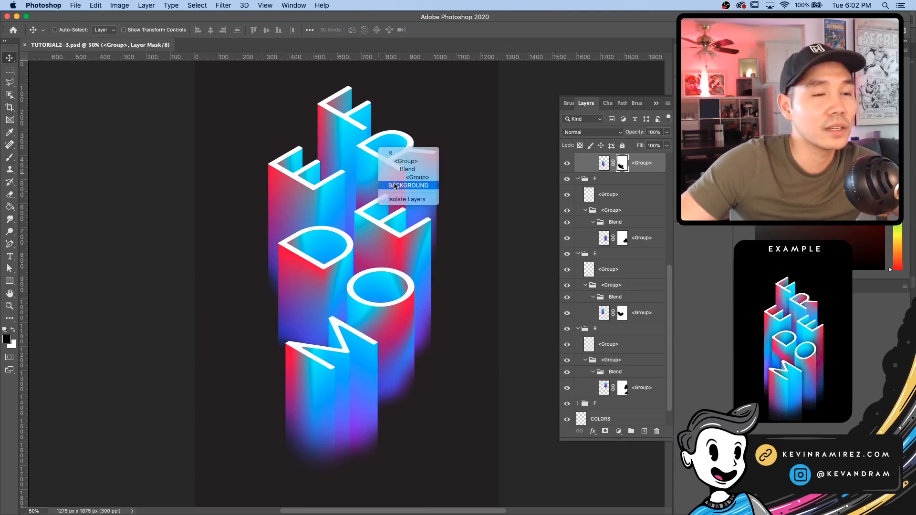
right_click(386, 176)
left_click(383, 161)
right_click(381, 160)
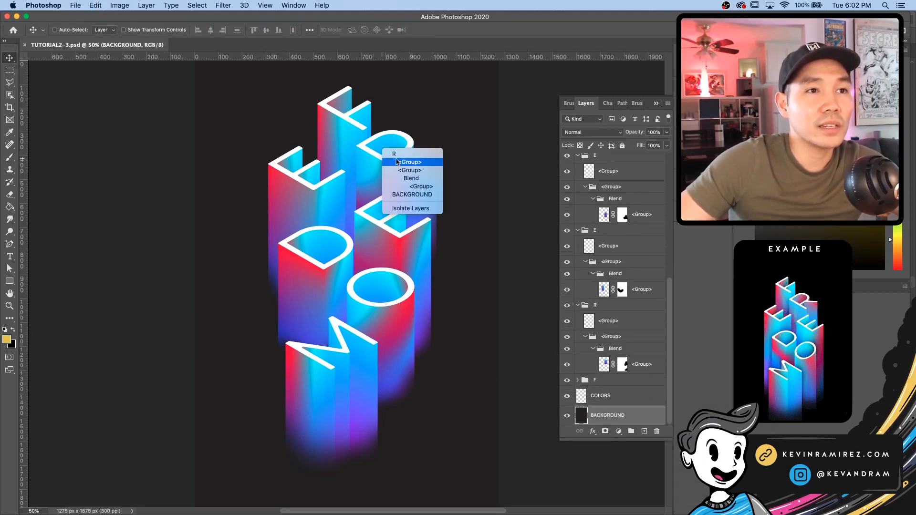
left_click(396, 155)
Collapse the M, O, D, both E and R layer groups and save the document
scroll(584, 213, "up", 5)
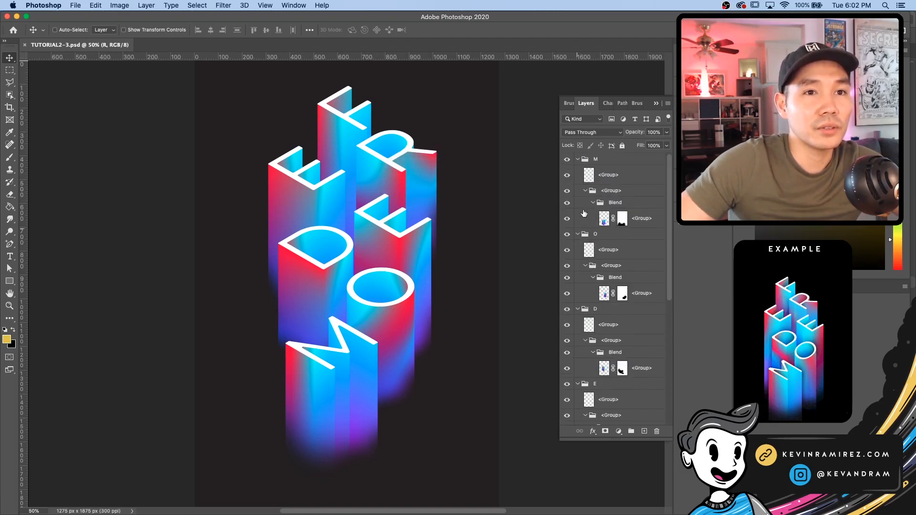
left_click(577, 159)
left_click(578, 182)
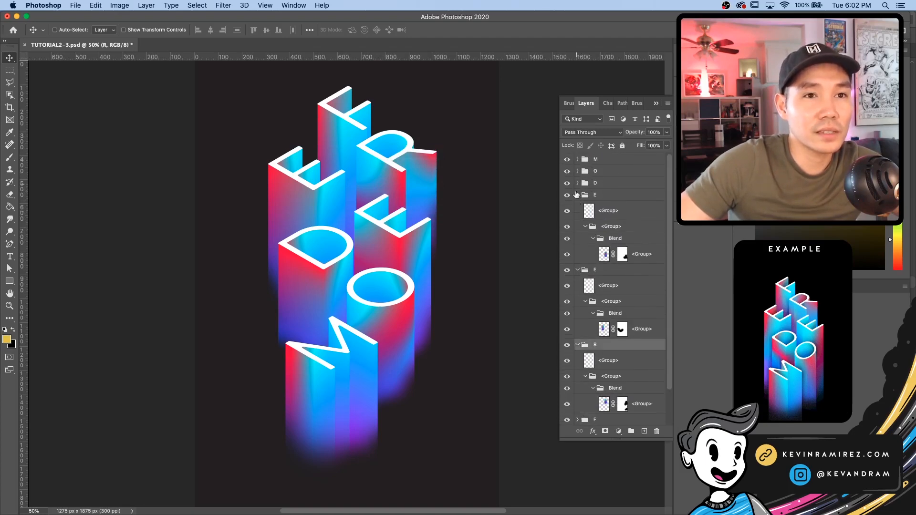
left_click(578, 194)
left_click(578, 207)
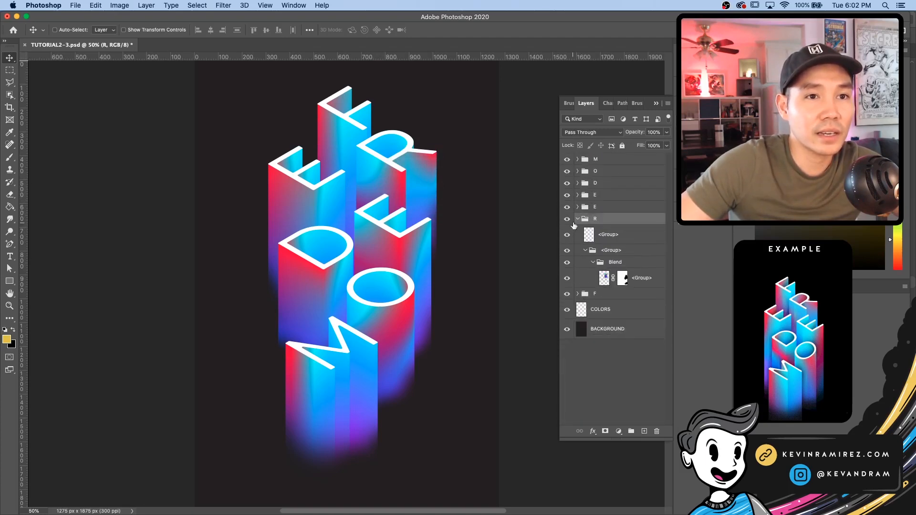
left_click(577, 219)
key("super+s")
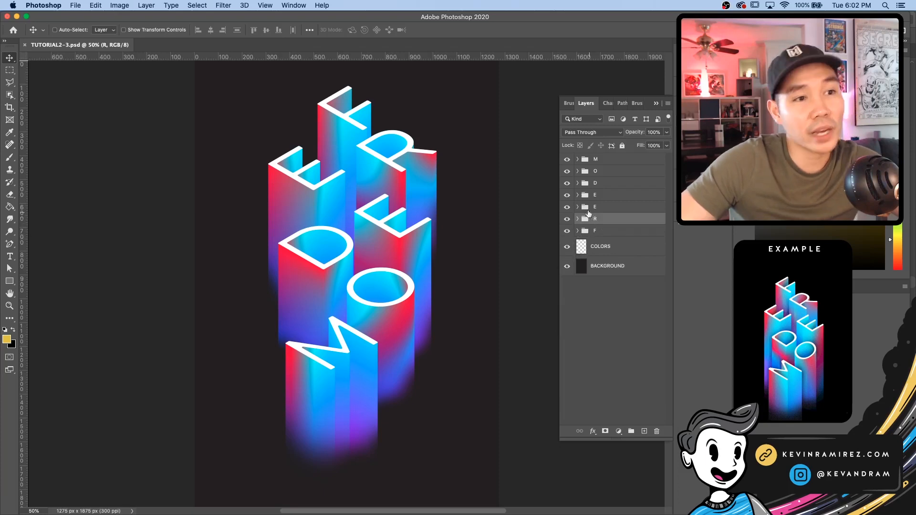
Add a new layer above the F group, clip it to that group and name it SHADOW
left_click(604, 160)
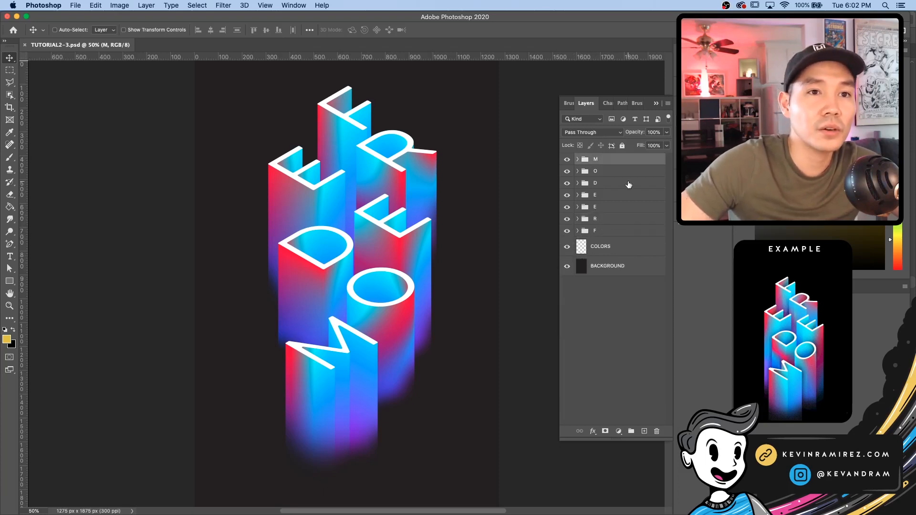
left_click(594, 184)
left_click(596, 170)
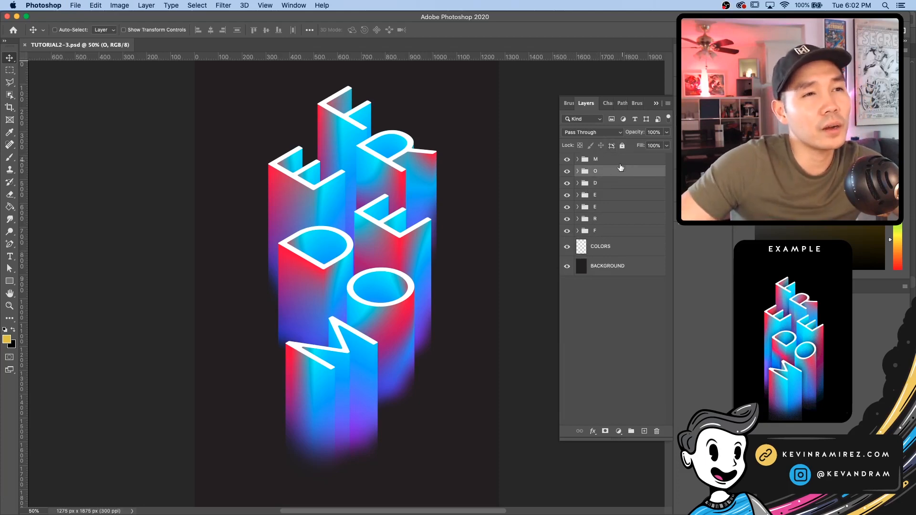
left_click(606, 232)
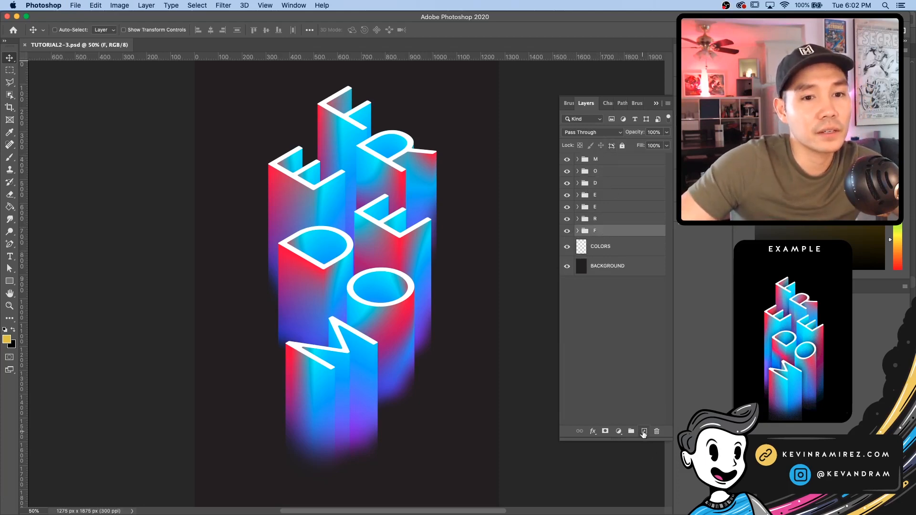
left_click(645, 431)
left_click(616, 241, "alt")
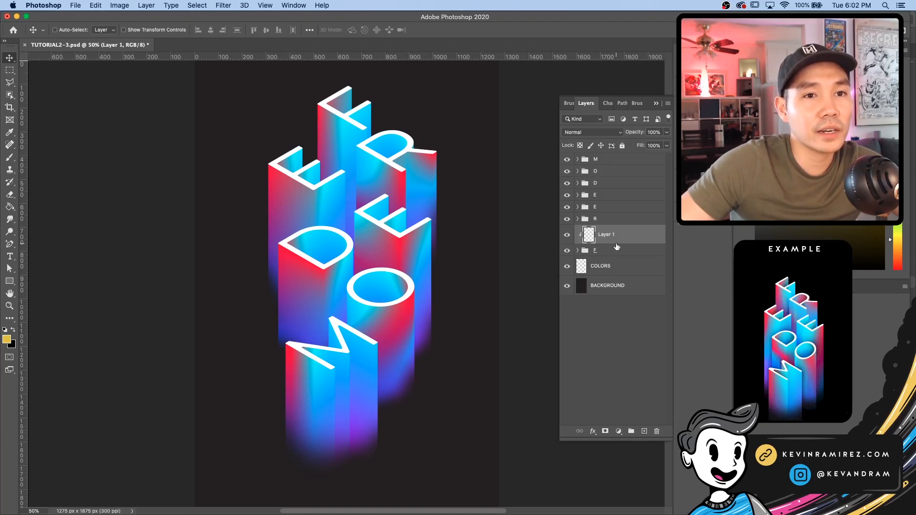
type("S")
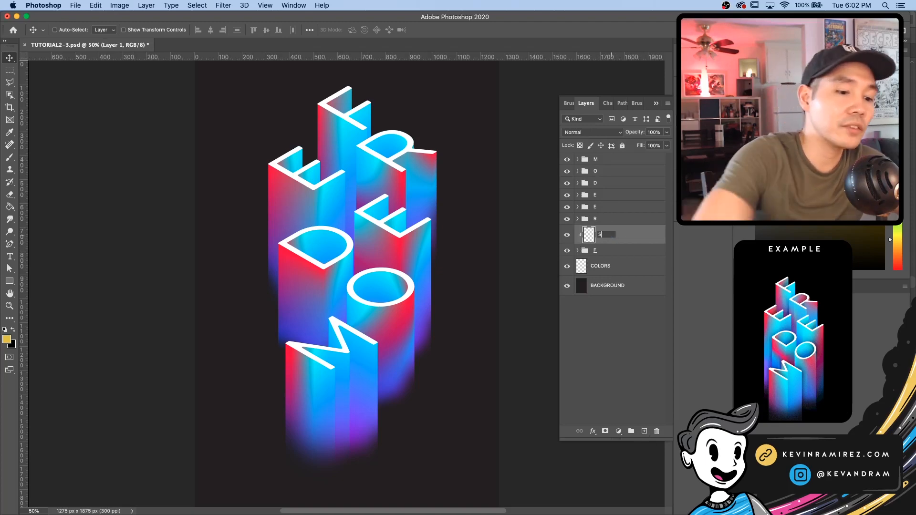
type("GADOW")
key("Return")
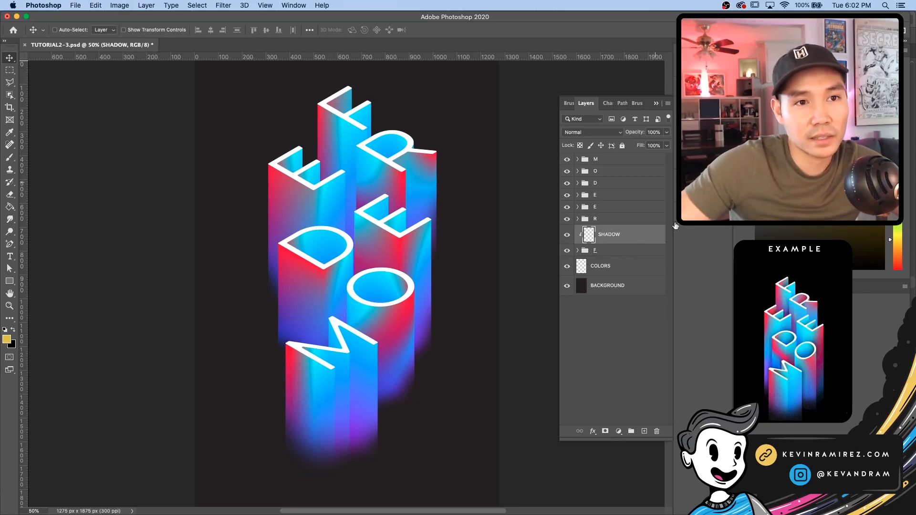
Paint a soft black shadow with a size 200 brush on the F's extrusion around the neighbouring E and R
key("b")
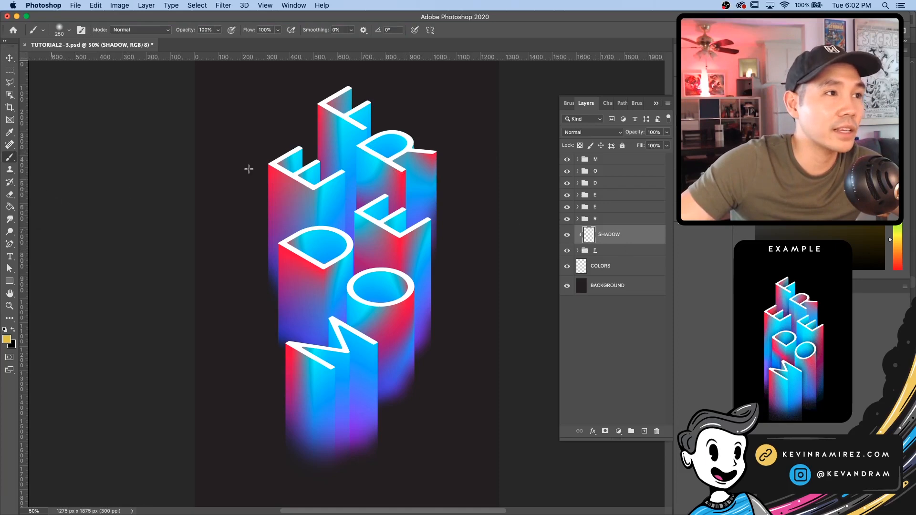
key("x")
key("x")
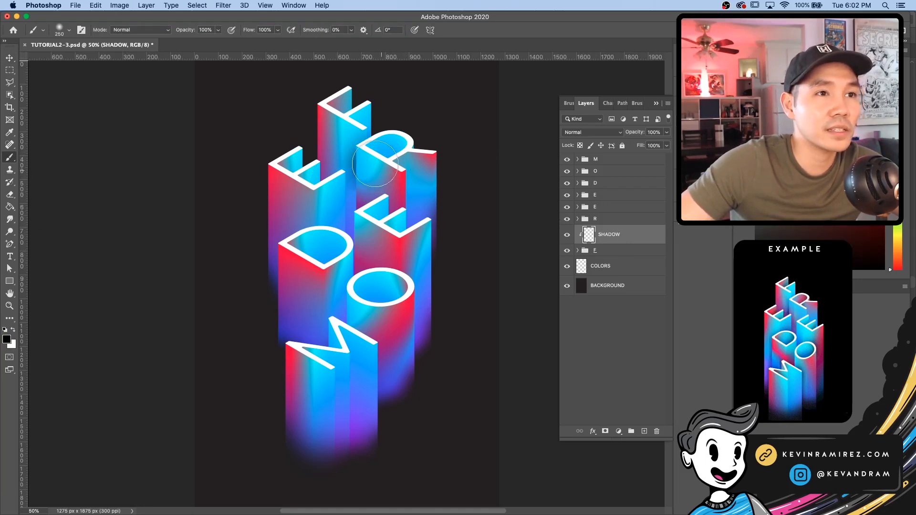
key("bracketleft")
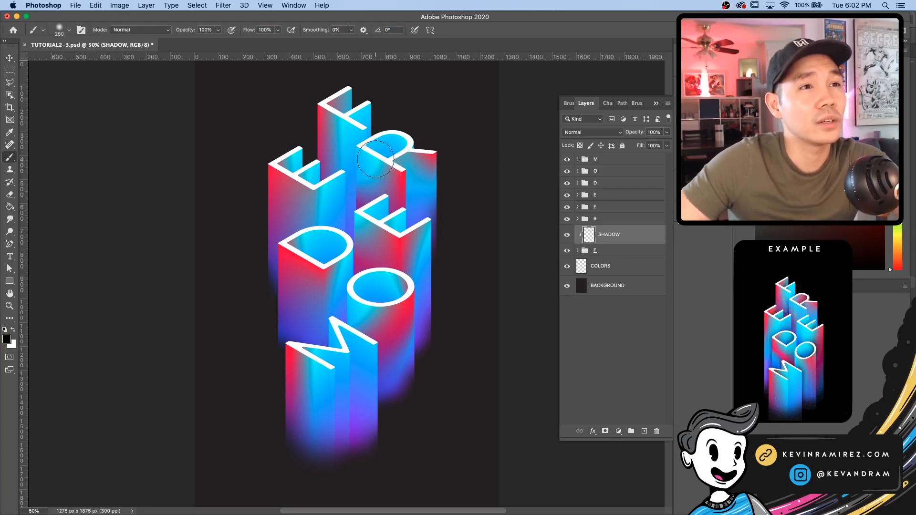
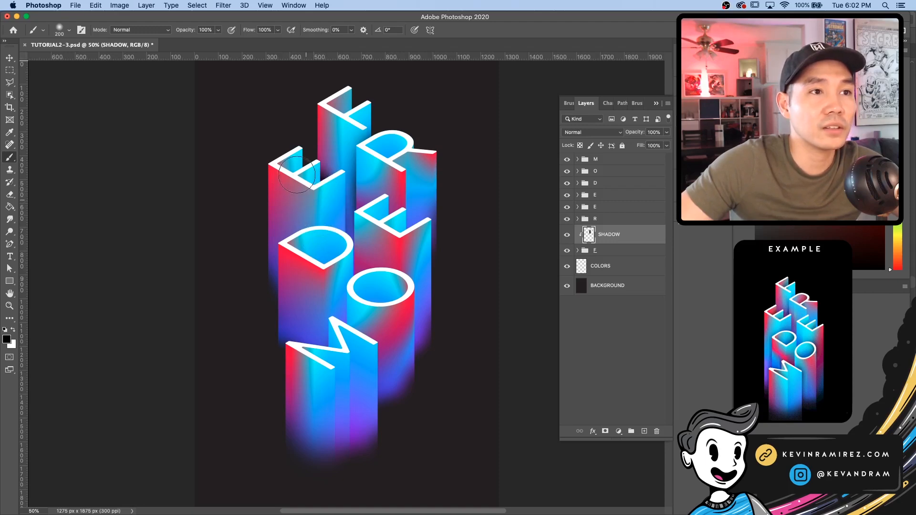
Set the blend mode of the F's SHADOW layer to Soft Light
left_click(594, 132)
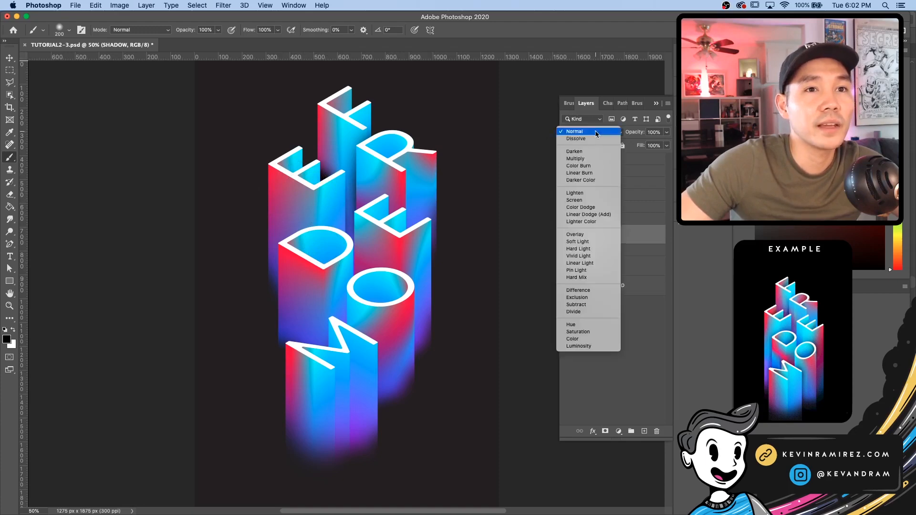
left_click(590, 234)
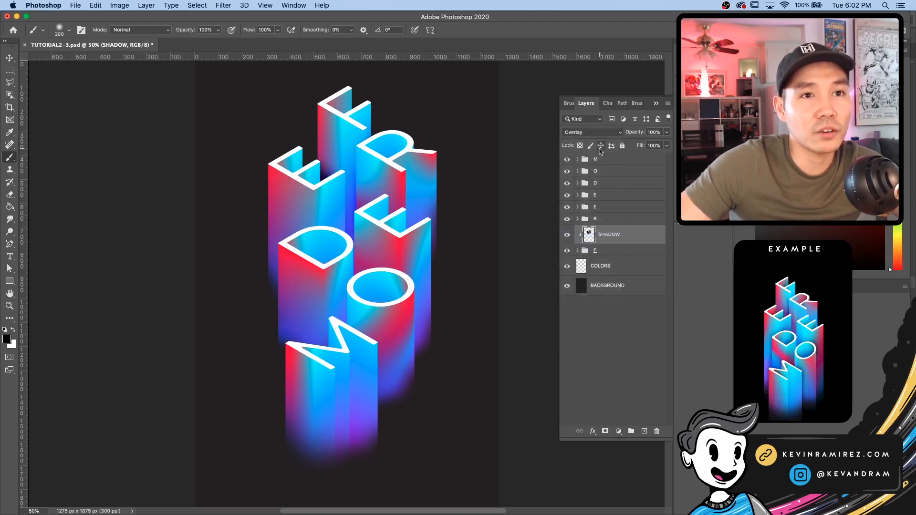
left_click(596, 133)
left_click(597, 139)
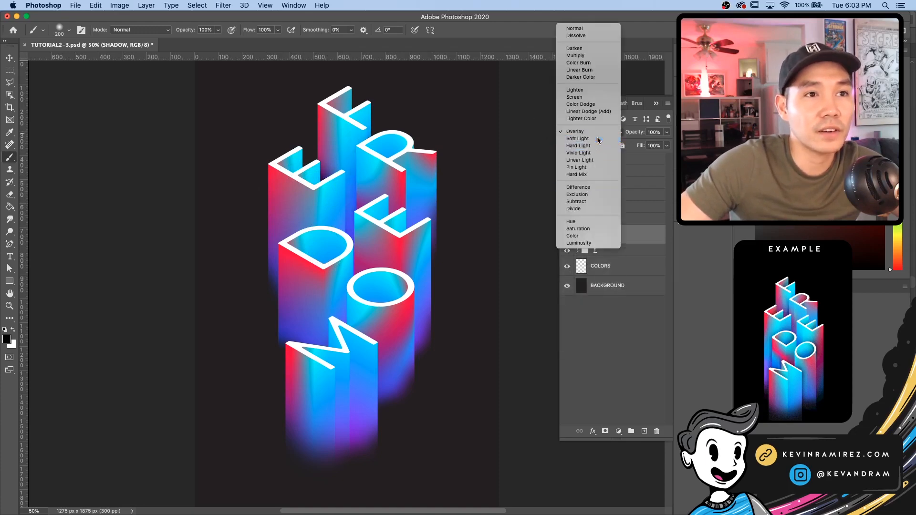
Duplicate the F's SHADOW layer, clip the copy to the group, and set it to Overlay at 30% opacity
key("super+j")
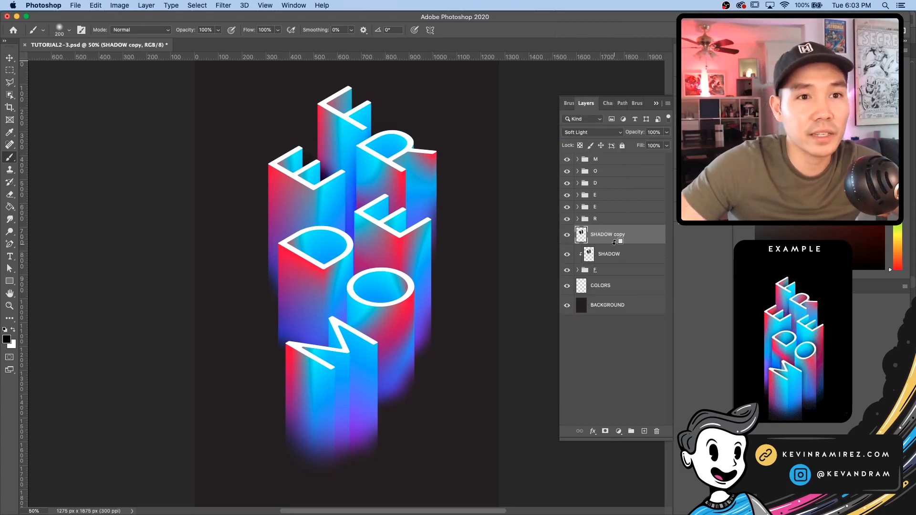
left_click(577, 132)
left_click(614, 124)
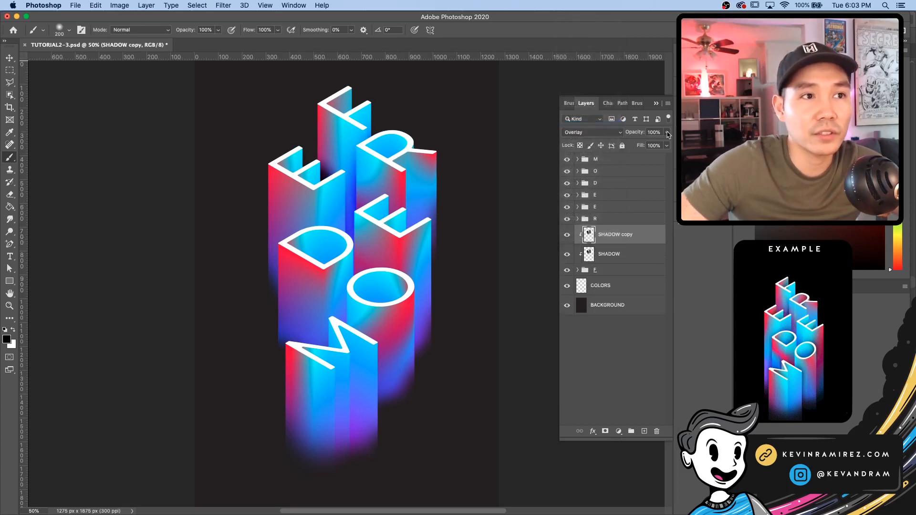
left_click(666, 132)
left_click_drag(636, 145, 639, 145)
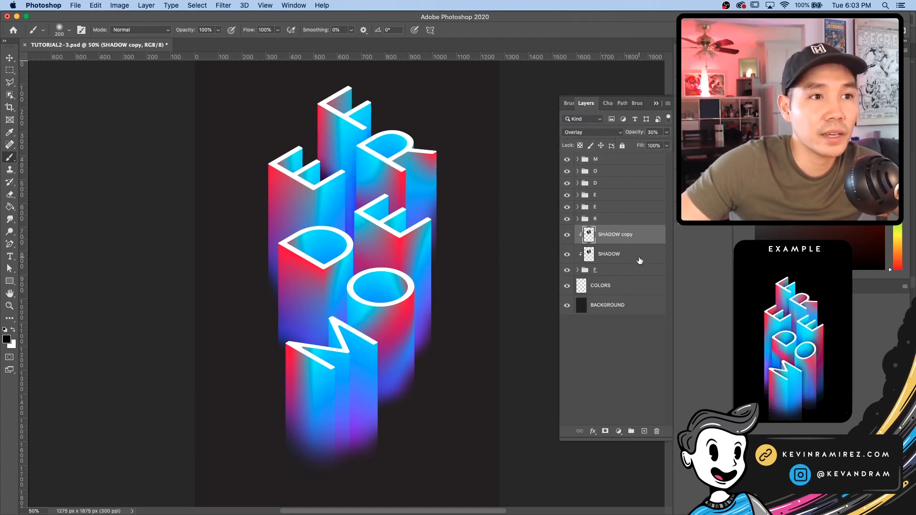
Add a new layer above the R group, clip it to that group and name it SHADOW
left_click(630, 218)
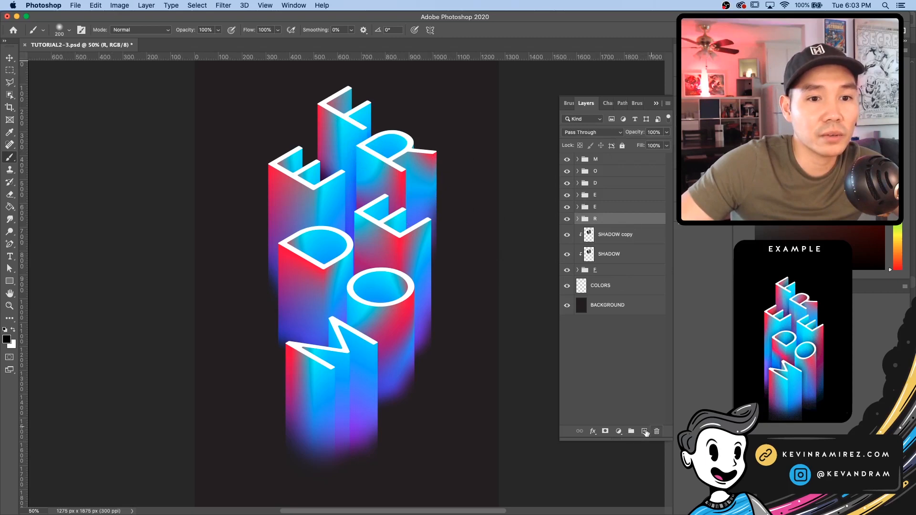
left_click(645, 431)
left_click(619, 230, "alt")
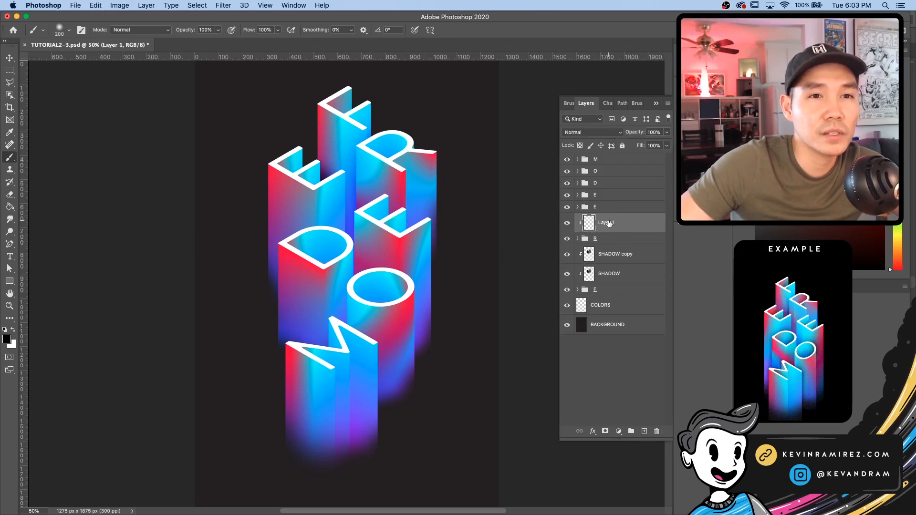
type("SHADOW")
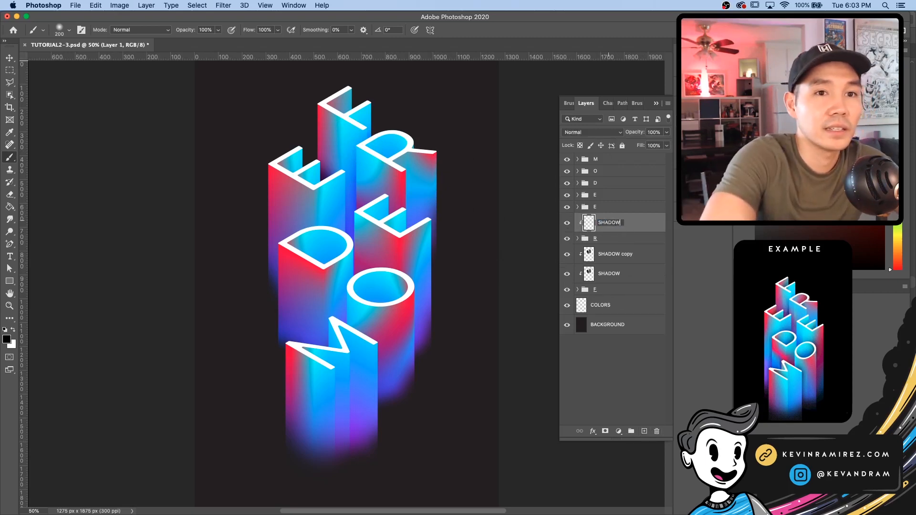
key("Return")
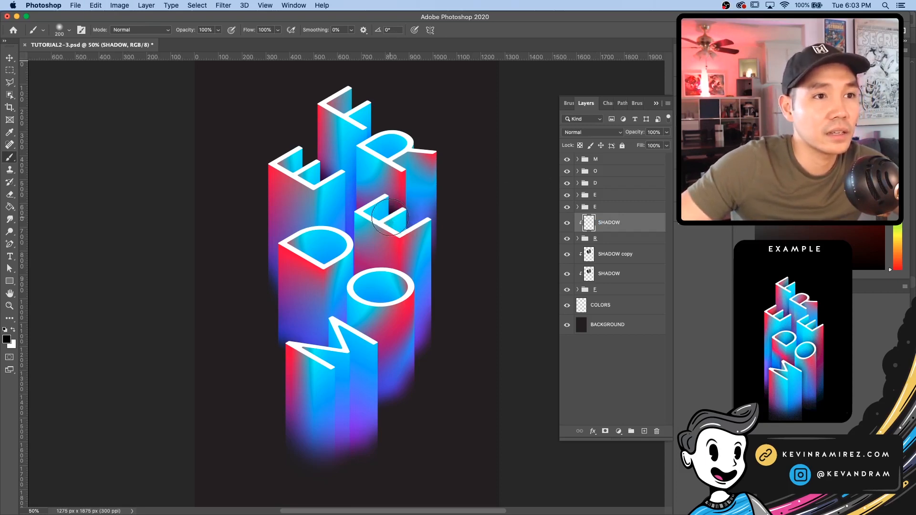
Paint a black shadow on the R's extrusion around the E below it, and duplicate the shadow layer in Overlay at 24% opacity
mouse_move(386, 229)
left_mouse_down()
mouse_move(377, 222)
mouse_move(396, 215)
mouse_move(403, 233)
mouse_move(421, 240)
mouse_move(421, 256)
left_mouse_up()
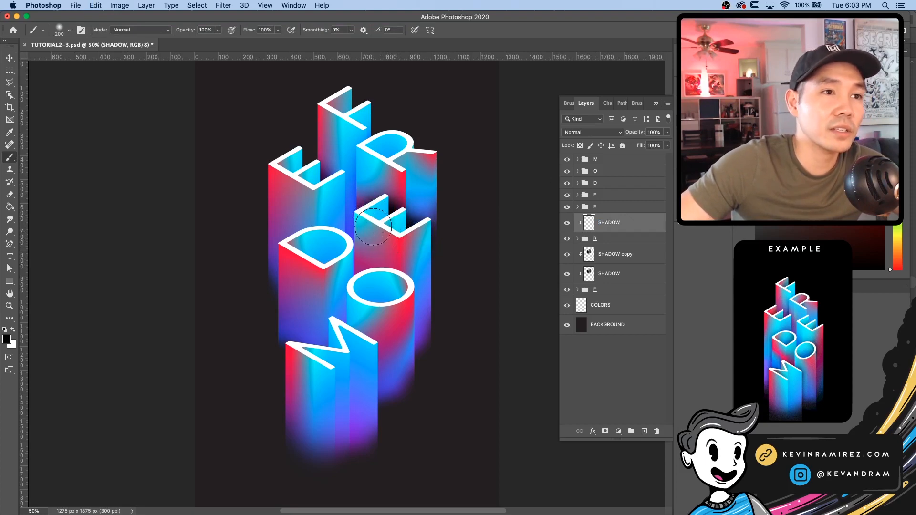
left_click(592, 132)
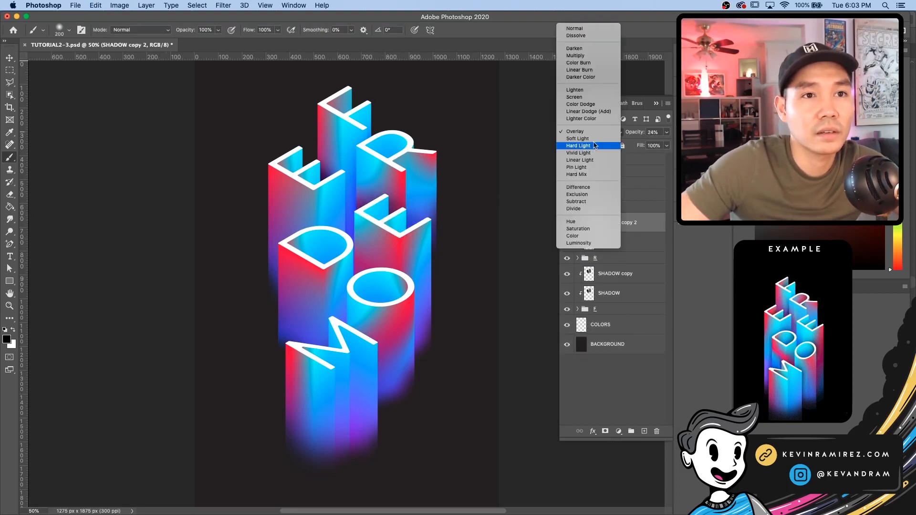
left_click(593, 142)
key("v")
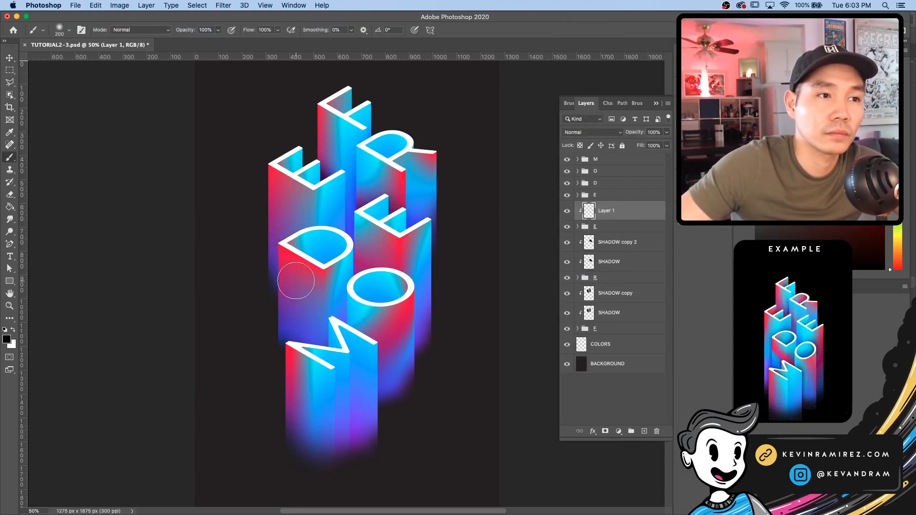
Build clipped SHADOW layers with painted black shadows for both Es, the D and the O, duplicating finished shadows and blending the D's copy in Overlay
key("ctrl+j")
left_click(592, 133)
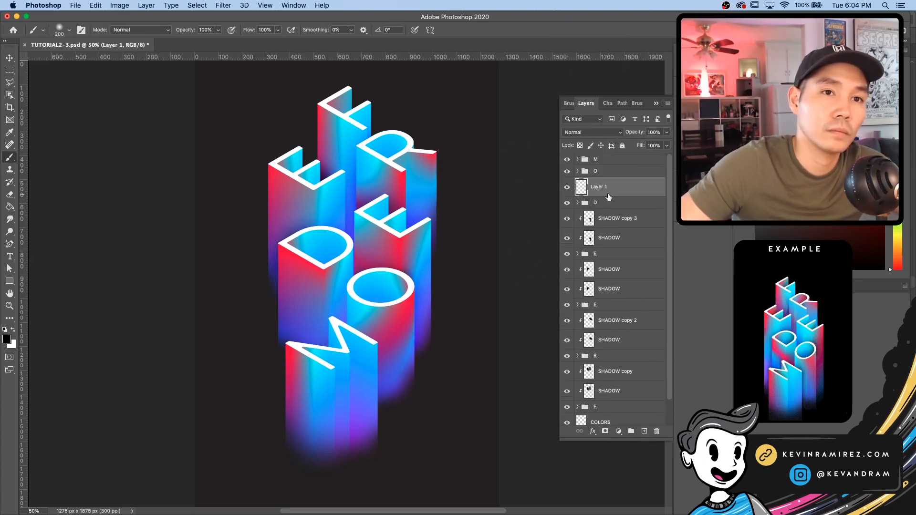
left_click(592, 132)
left_click(592, 234)
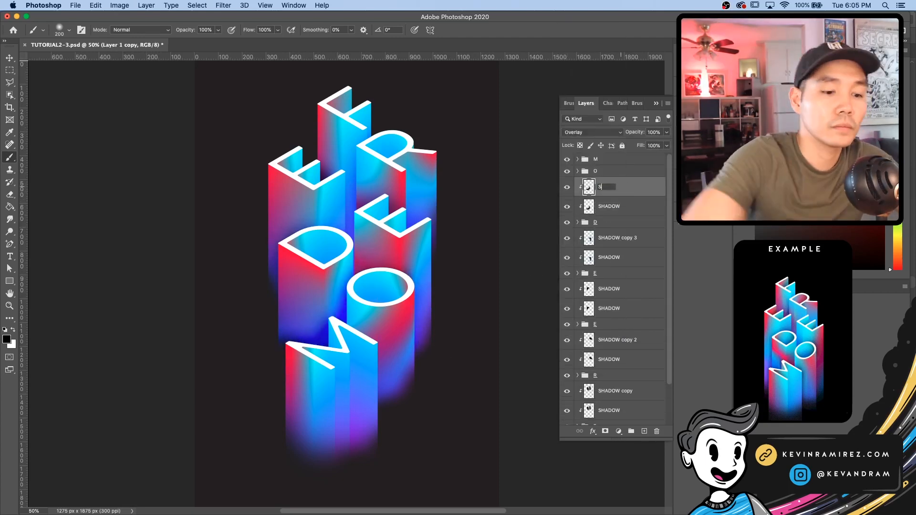
left_click_drag(667, 132, 629, 144)
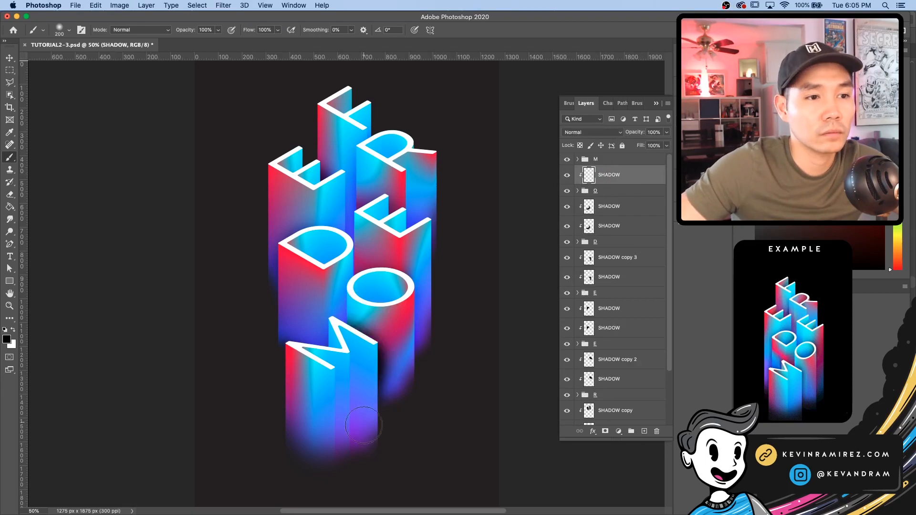
left_click(590, 132)
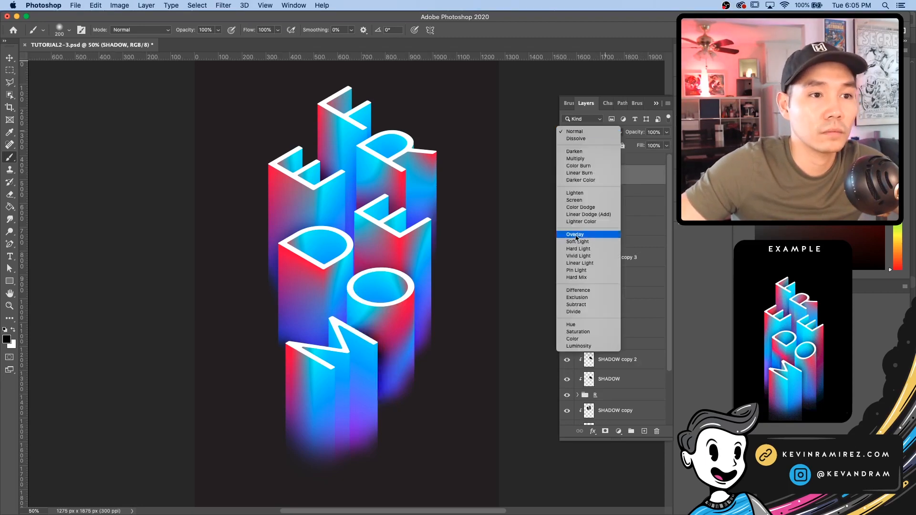
key("Escape")
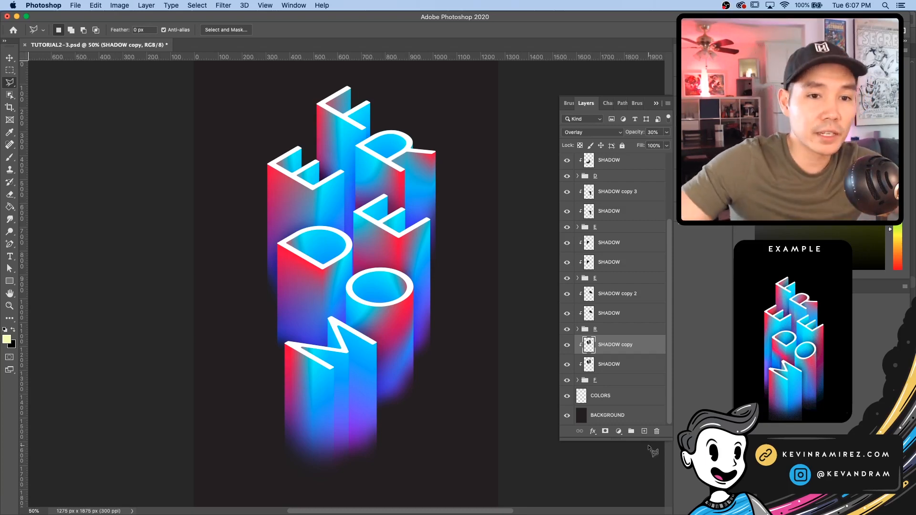
Add a new clipped layer above the F's SHADOW copy and select a narrow vertical strip of the F's extrusion with the Polygonal Lasso
left_click(644, 431)
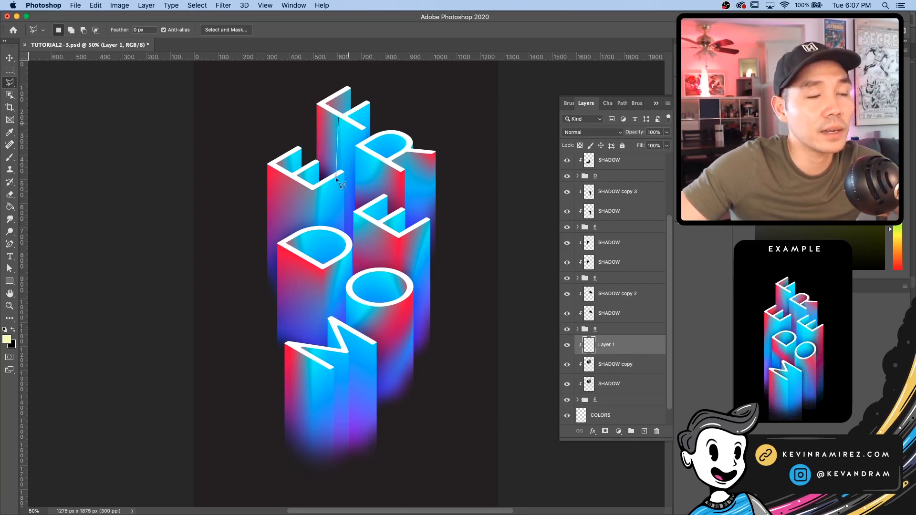
left_click(345, 313)
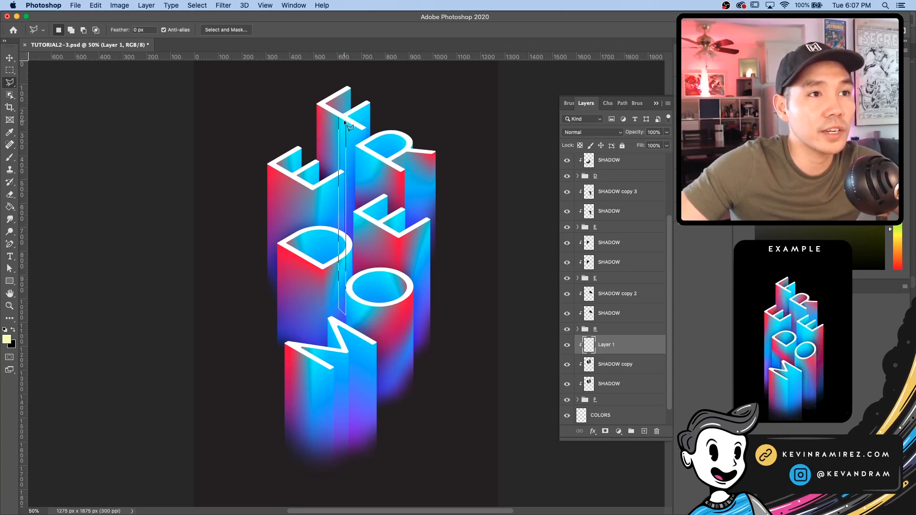
left_click(339, 119)
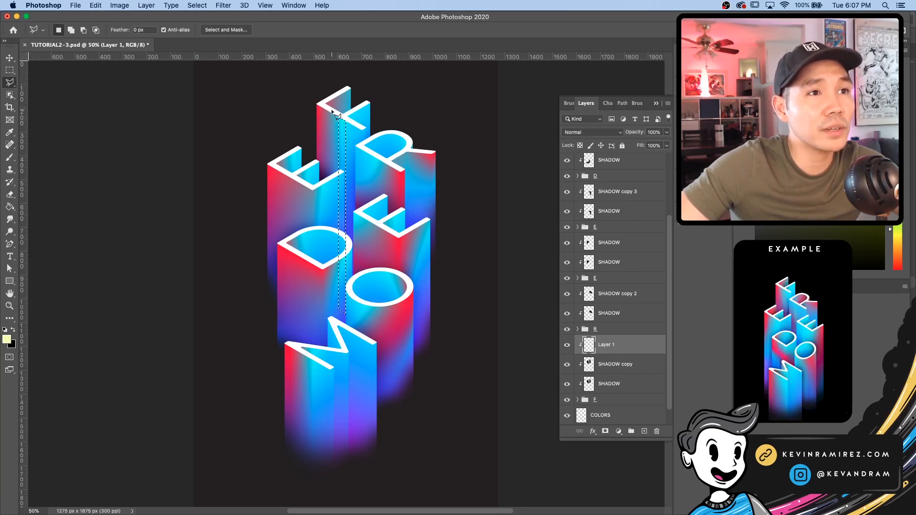
Add a second narrow vertical strip of the F's extrusion to the selection with the Polygonal Lasso
key("shift")
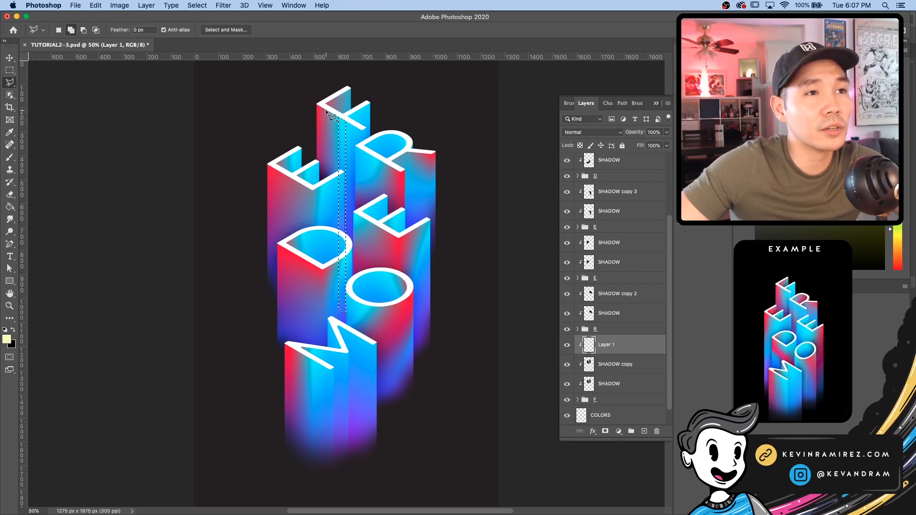
left_click(326, 111)
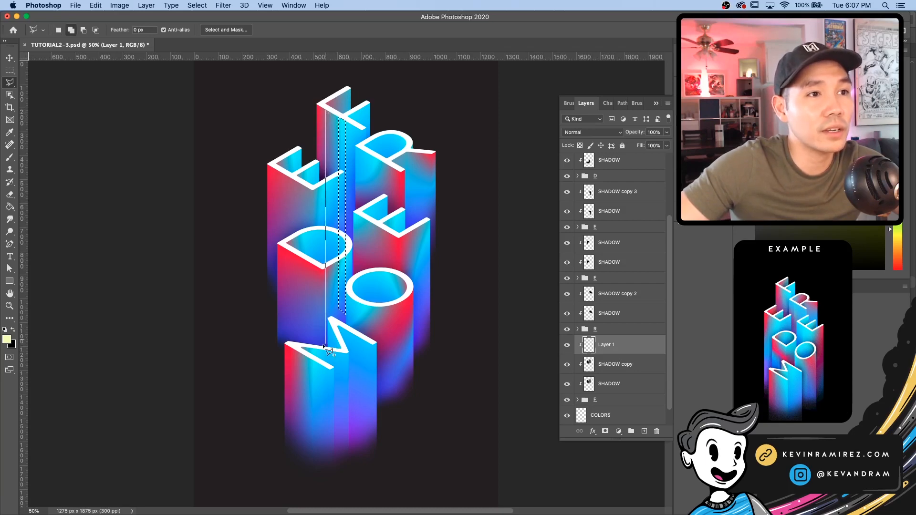
left_click(330, 335)
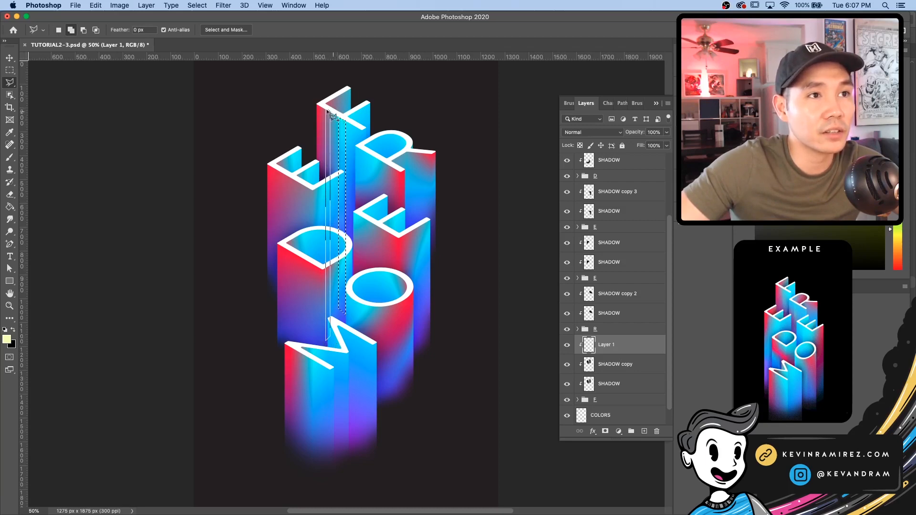
left_click(326, 111)
Paint the selected strips on the F's extrusion with pale yellow f5ffb5 and deselect
key("v")
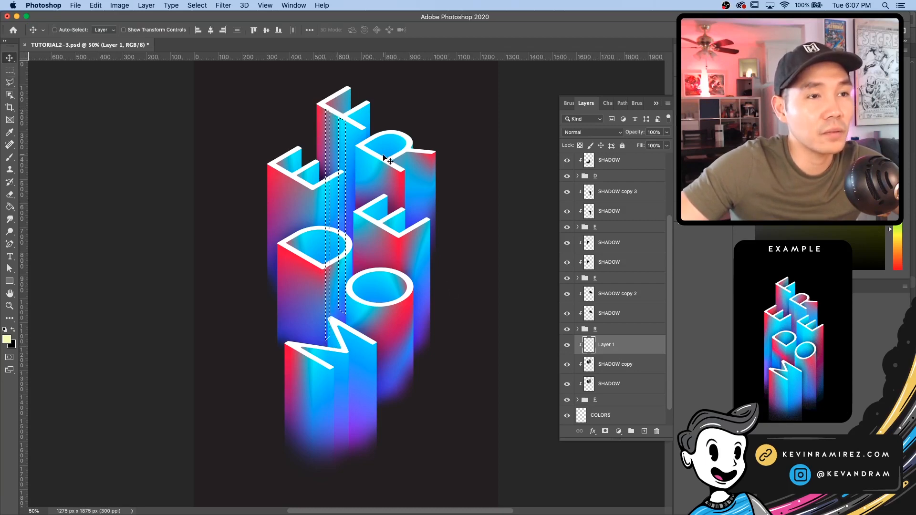
key("b")
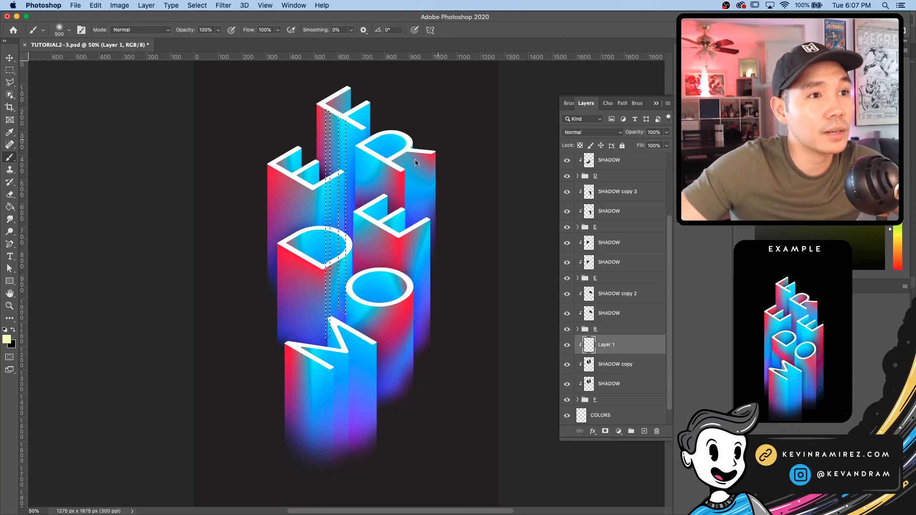
left_click(6, 339)
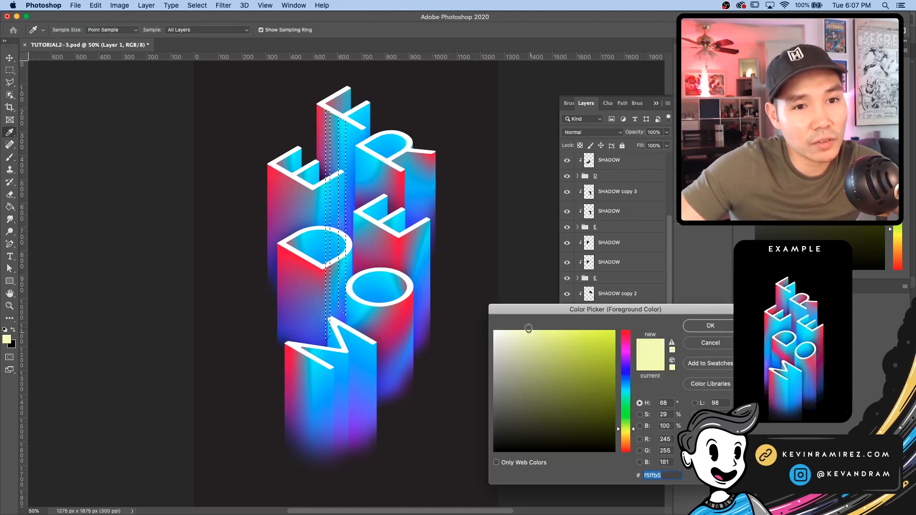
left_click(709, 326)
left_click(368, 111)
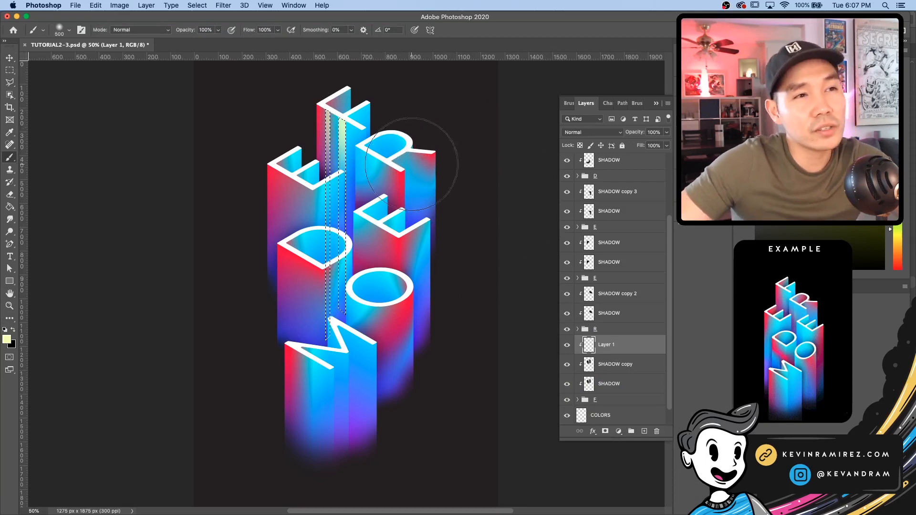
key("super+d")
key("m")
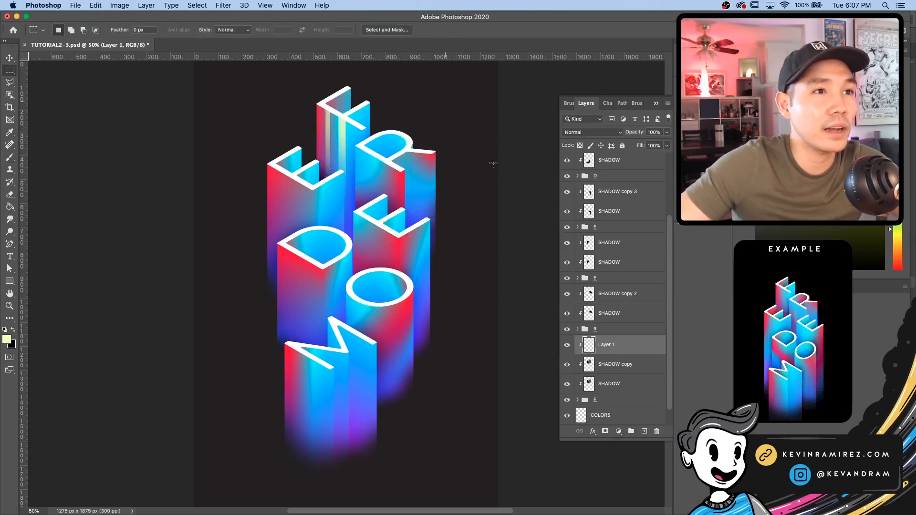
Blend the F's strip layer in Overlay at 82% opacity
left_click(604, 132)
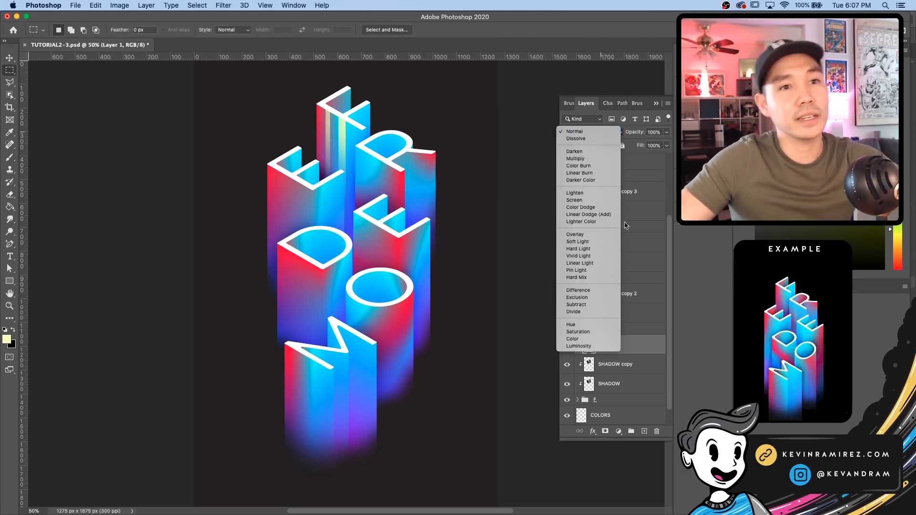
left_click(602, 233)
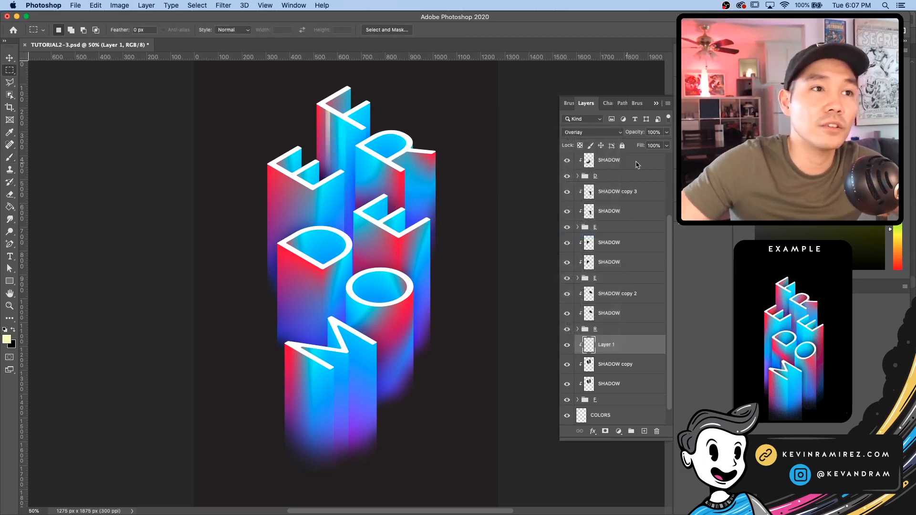
left_click(667, 132)
mouse_move(667, 145)
left_mouse_down()
mouse_move(637, 146)
mouse_move(650, 145)
left_mouse_up()
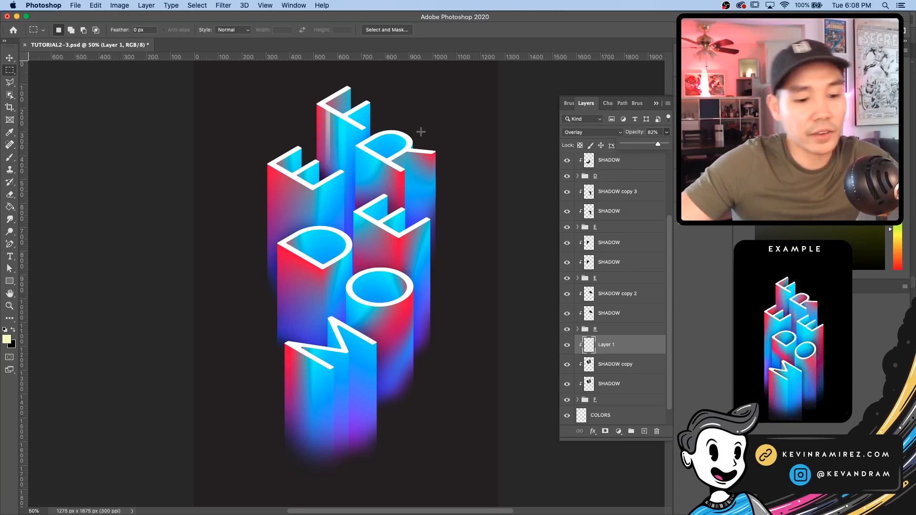
Add a clipped layer above the R's shadow layers and fill narrow vertical strips of its extrusion with pale yellow
key("l")
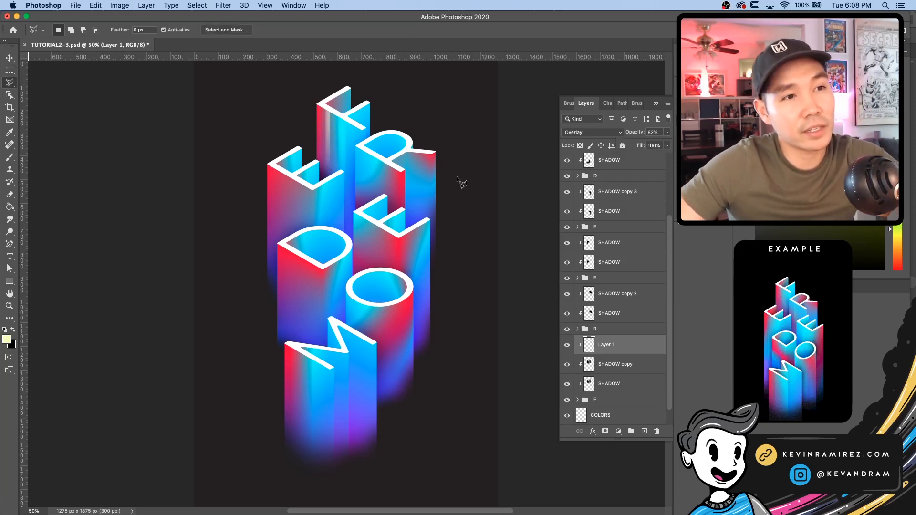
left_click(636, 297)
left_click(620, 339)
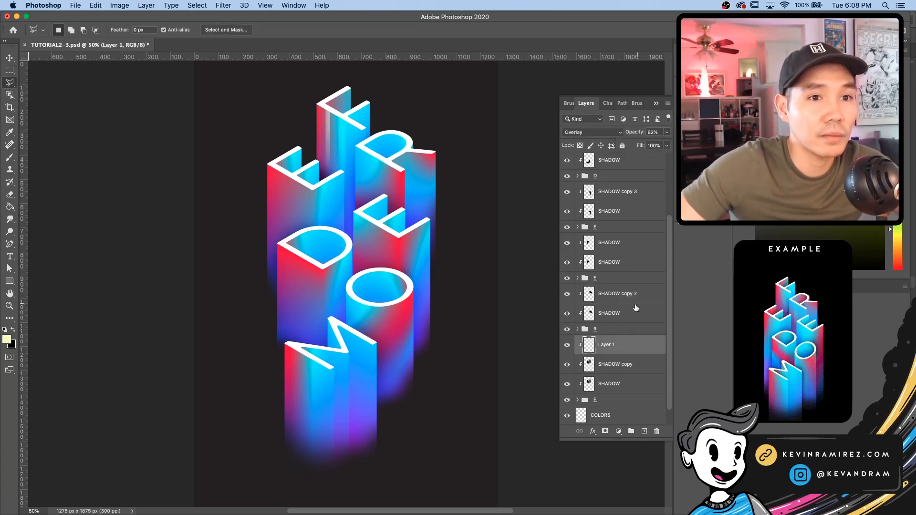
left_click(640, 301)
key("ctrl+alt+shift+n")
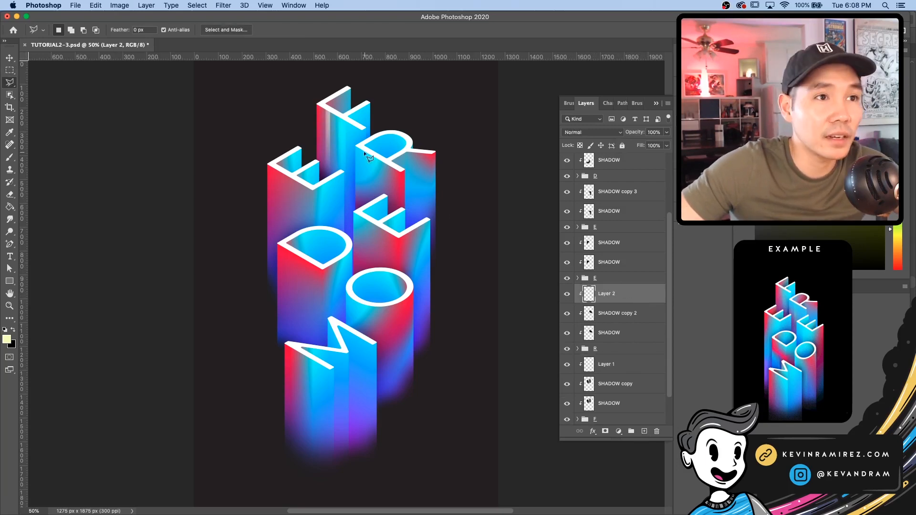
left_click(367, 154)
left_click(375, 283)
left_click(389, 298)
key("alt+BackSpace")
key("m")
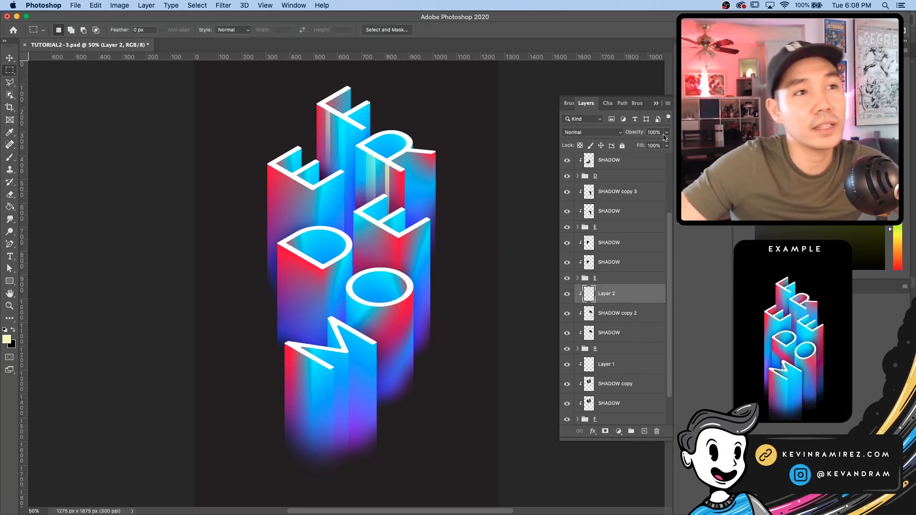
Blend the R's strip layer in Overlay and reduce its opacity
key("v")
key("shift+alt+o")
left_click_drag(666, 132, 654, 145)
left_click(639, 288)
key("super+u")
left_click_drag(683, 194, 670, 194)
key("Return")
Add a clipped layer above the upper E's shadow layers and fill narrow vertical strips of its extrusion with pale yellow
key("l")
left_click(625, 242)
key("super+alt+shift+n")
left_click(284, 176)
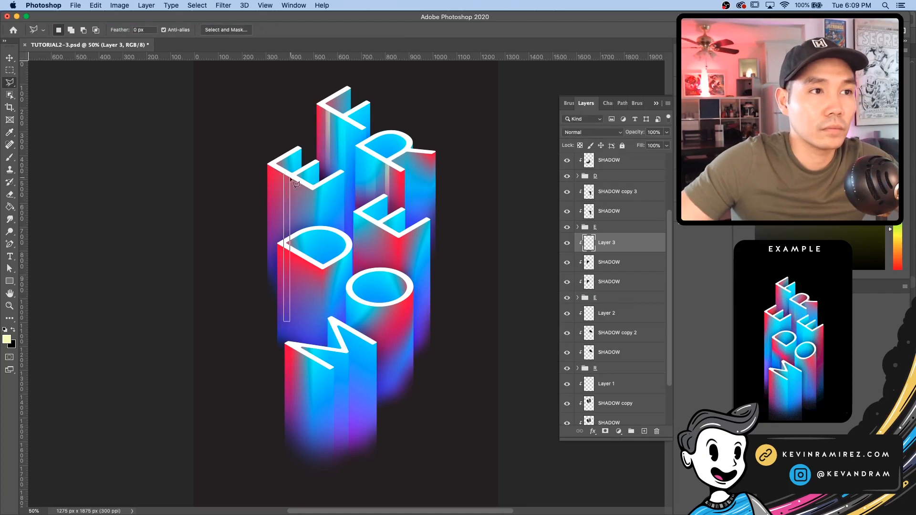
left_click(300, 183)
key("alt+BackSpace")
key("super+d")
Blend the upper E's strip layer in Overlay and reduce its opacity
left_click(593, 132)
left_click(596, 233)
left_click_drag(666, 132, 646, 145)
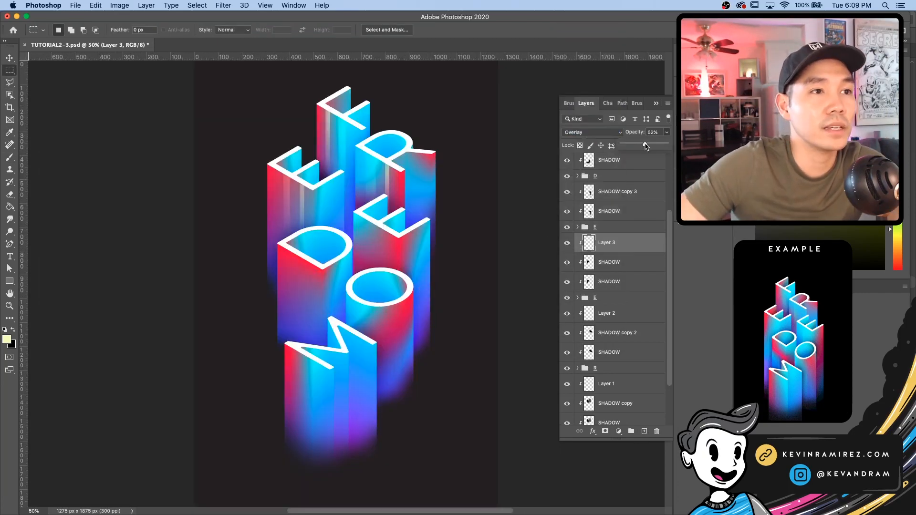
Add a clipped layer above the lower E's shadow layers and fill vertical strips of its extrusion with pale yellow
left_click(620, 313)
left_click(620, 383)
left_click(624, 242)
left_click(620, 227)
left_click(620, 192)
key("super+alt+shift+n")
key("l")
left_click(360, 219)
left_click(382, 237)
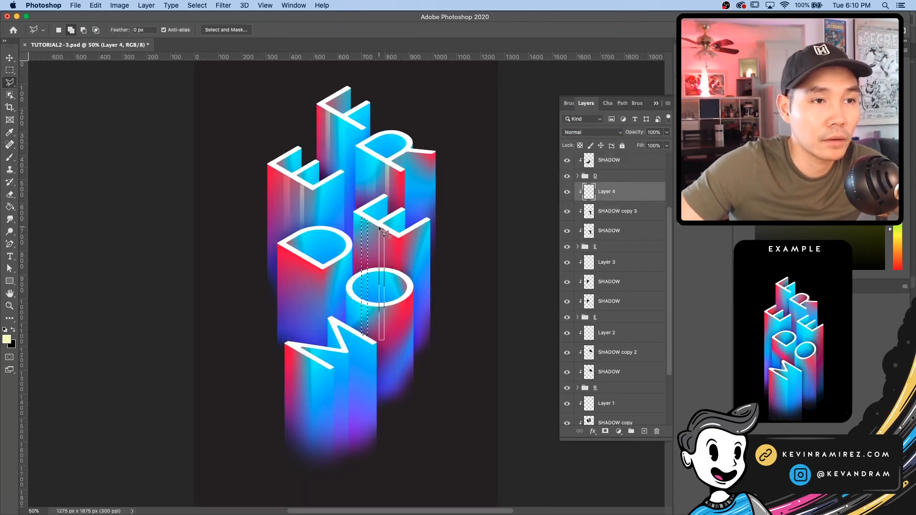
key("alt+BackSpace")
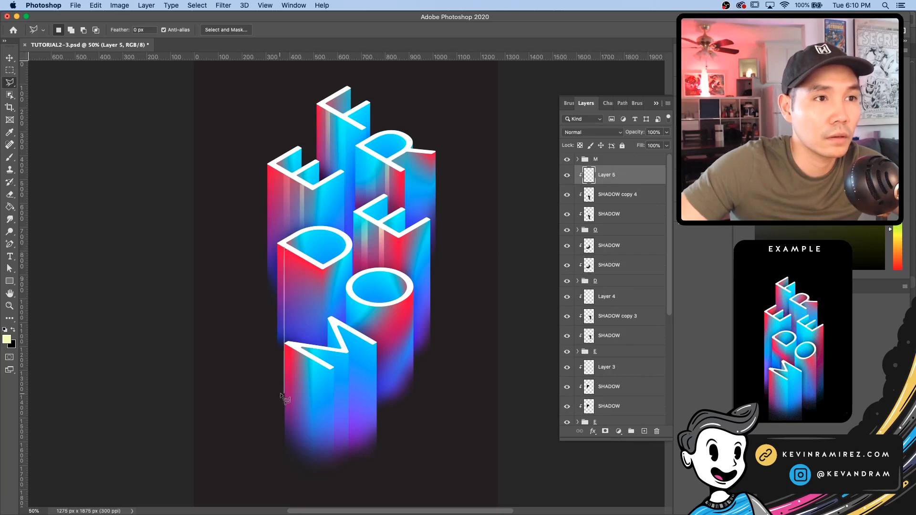
Add a clipped layer above the D's shadow layers with pale yellow vertical strips on its extrusion
key("b")
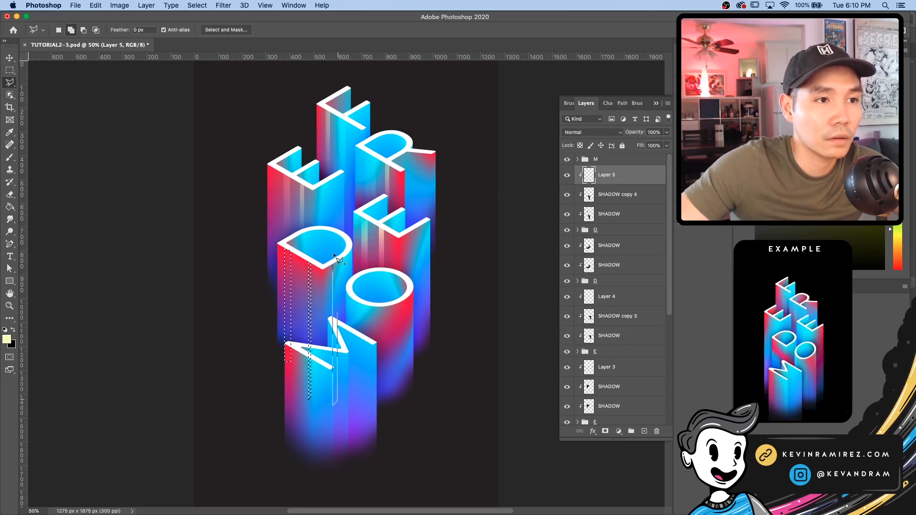
left_click(621, 245)
left_click(644, 431)
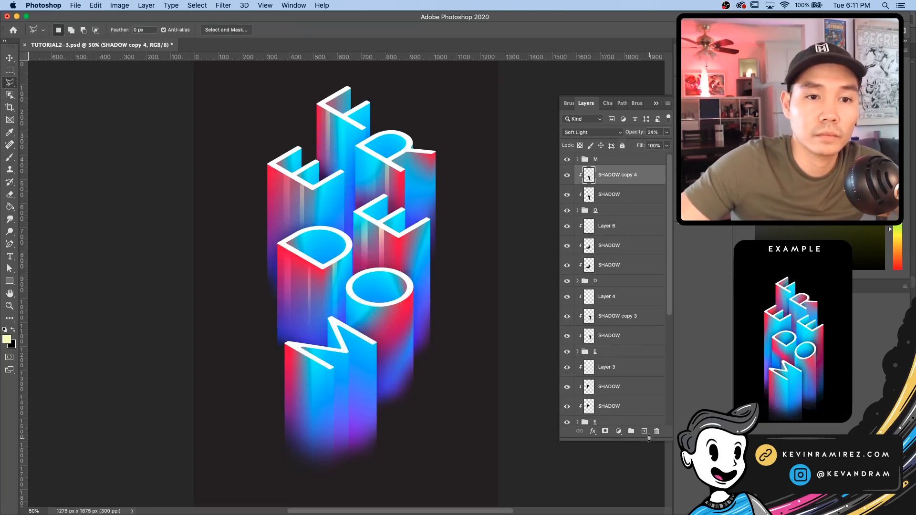
Paint two pale yellow strips on a new clipped Overlay layer above the O's shadows and soften them with Gaussian Blur
left_click(644, 431)
key("b")
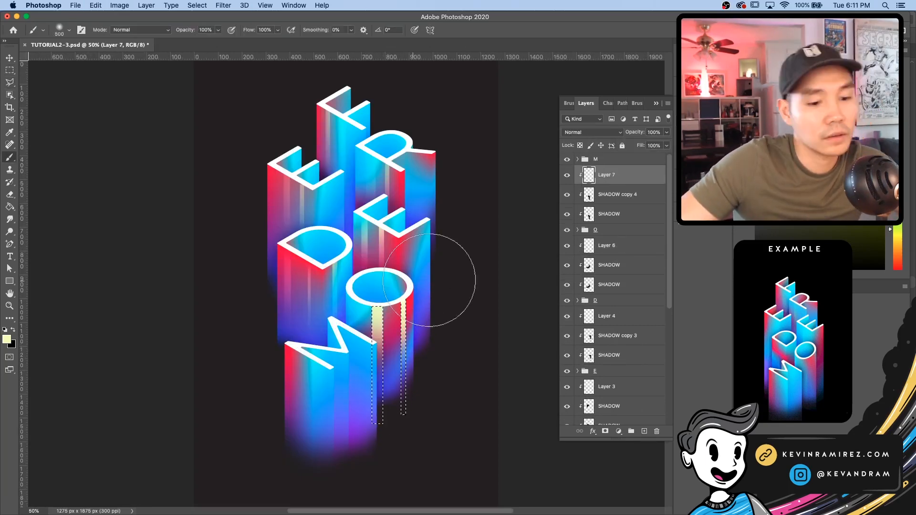
left_click(224, 5)
mouse_move(286, 119)
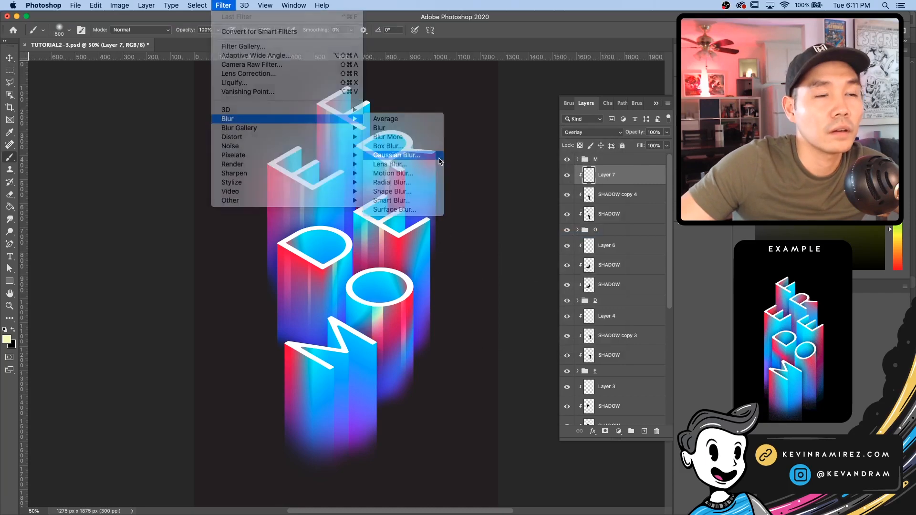
left_click(396, 155)
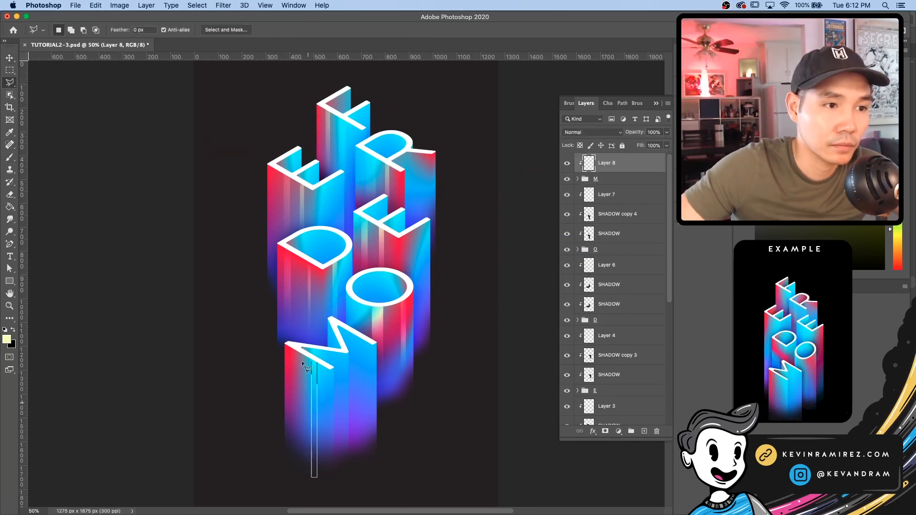
Select narrow vertical strips of the M's extrusion and paint them pale yellow on a clipped Overlay layer above the M group
left_click(361, 340)
left_click(360, 474)
left_click(367, 473)
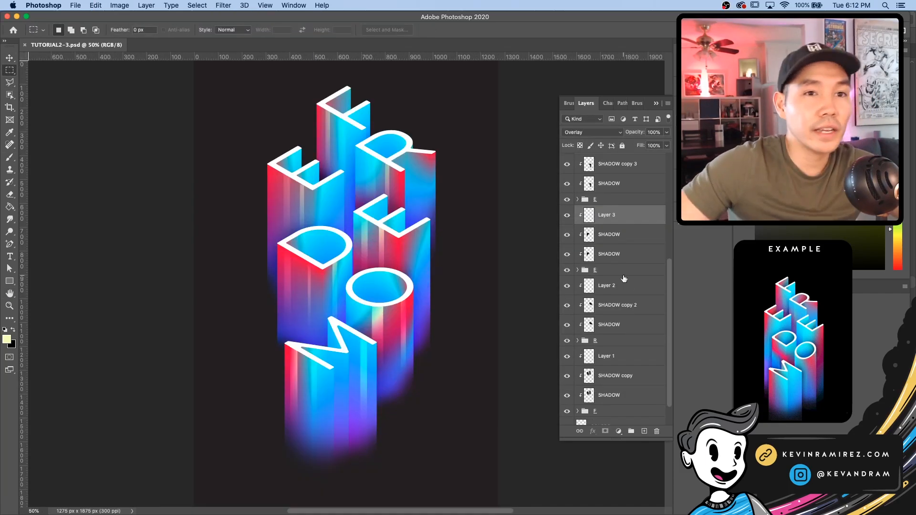
Select the pale strip layers of all the letters together in the layer stack
left_click(627, 284, "super")
scroll(628, 286, "down", 2)
left_click(623, 332, "super")
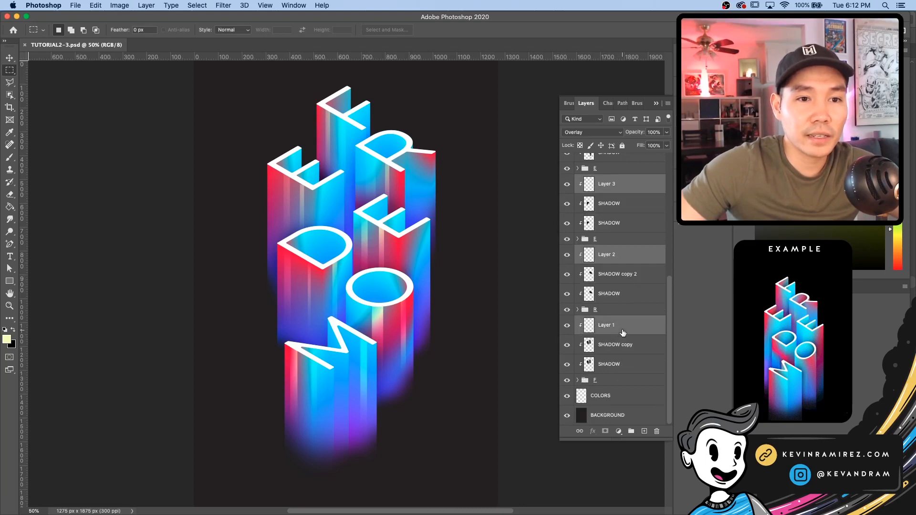
scroll(639, 277, "up", 14)
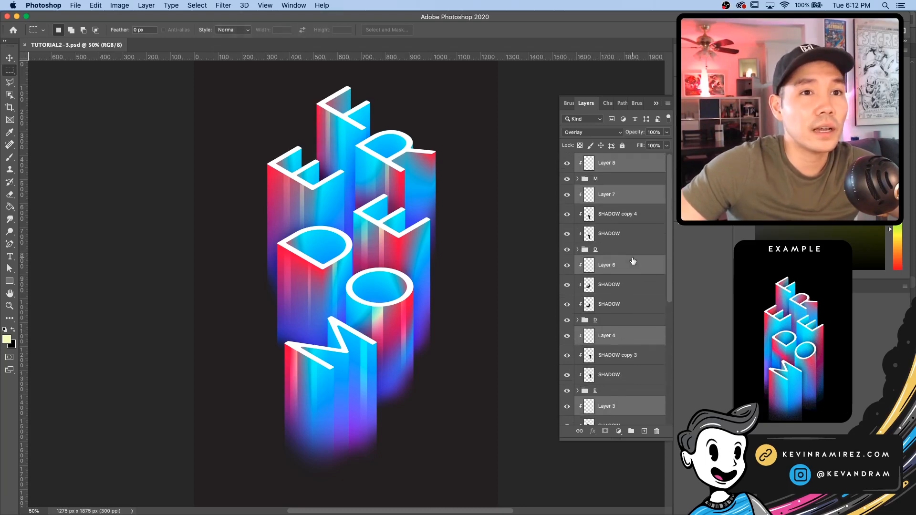
left_click(633, 250)
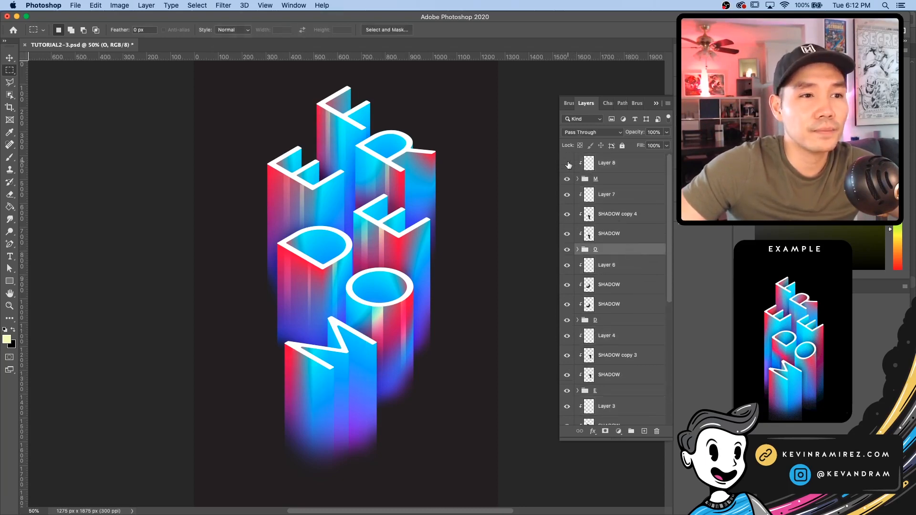
Soften the M's strip layer with a Gaussian Blur
left_click(581, 165)
left_click(223, 5)
left_click(230, 17)
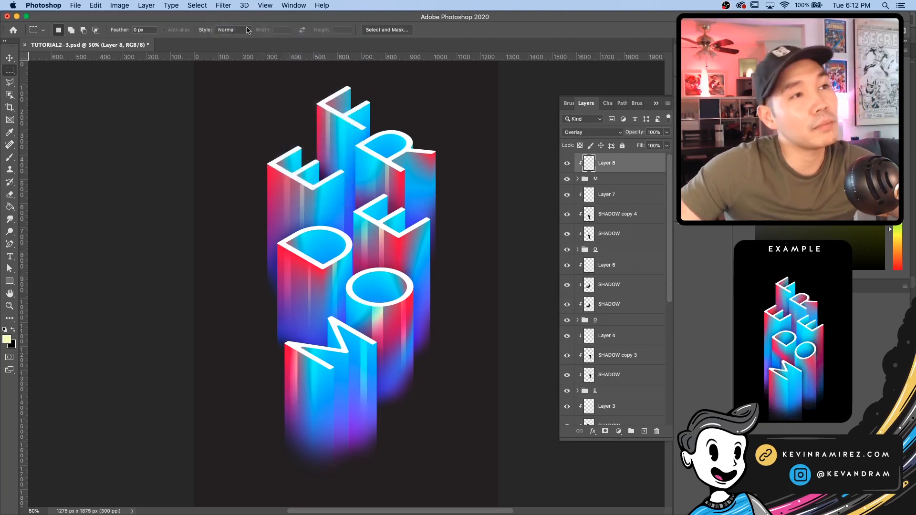
left_click(223, 5)
mouse_move(235, 119)
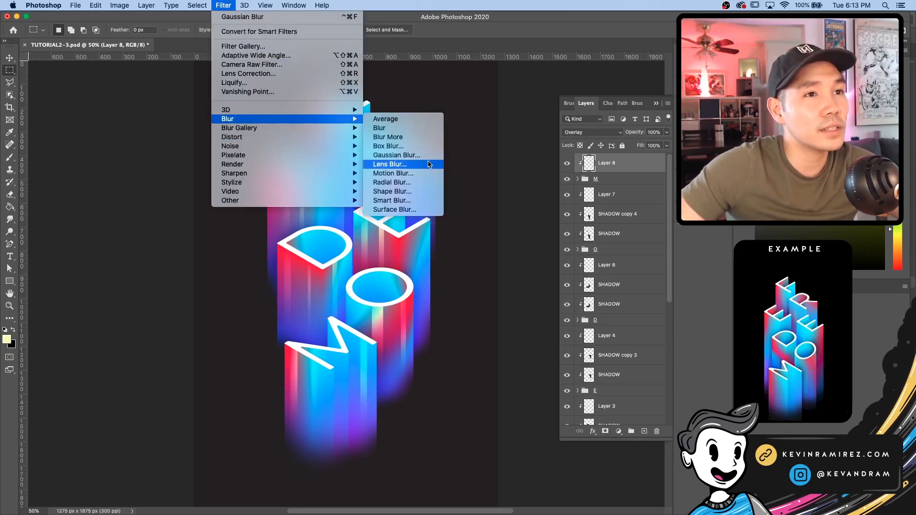
left_click(384, 155)
left_click_drag(424, 269, 400, 268)
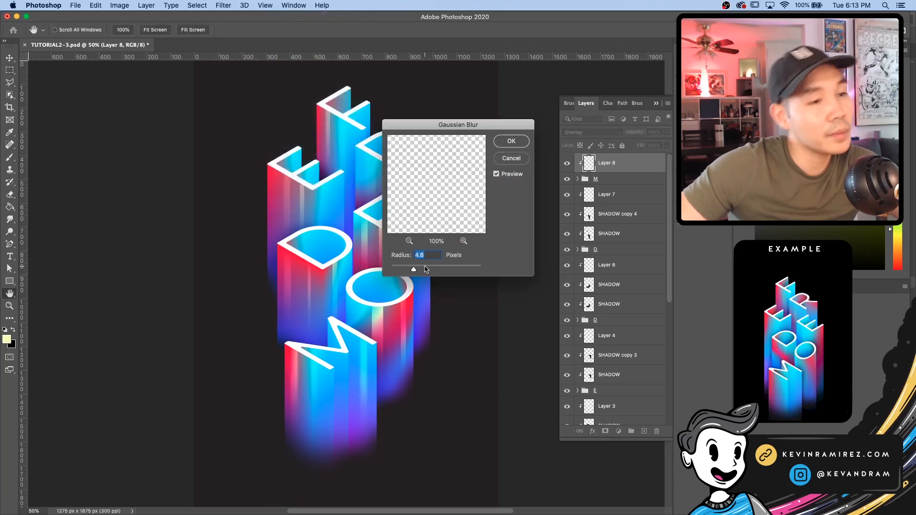
left_click(510, 141)
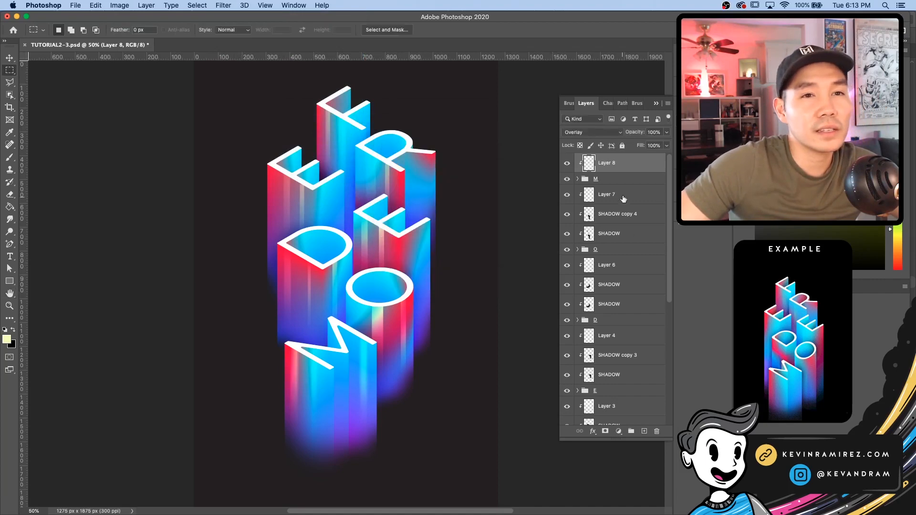
Apply the same Gaussian Blur to the O's strip layer
left_click(622, 197)
left_click(222, 5)
left_click(365, 115)
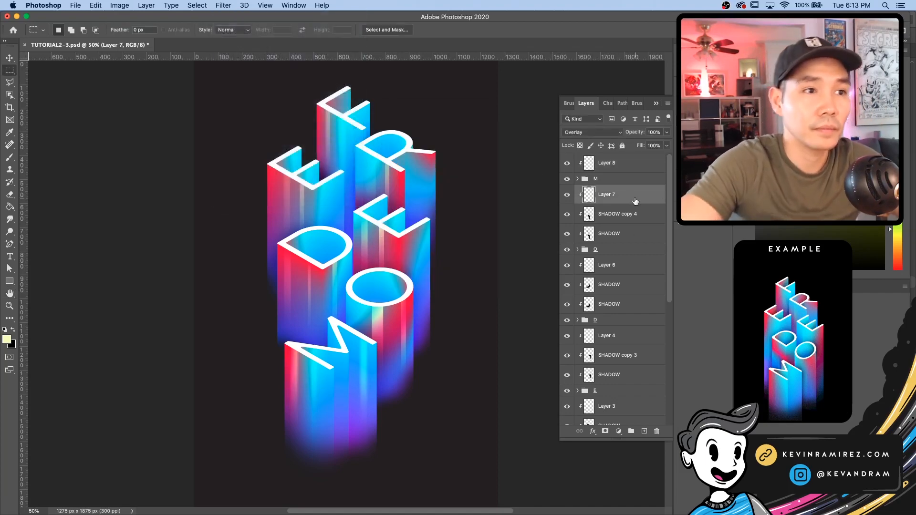
left_click(223, 5)
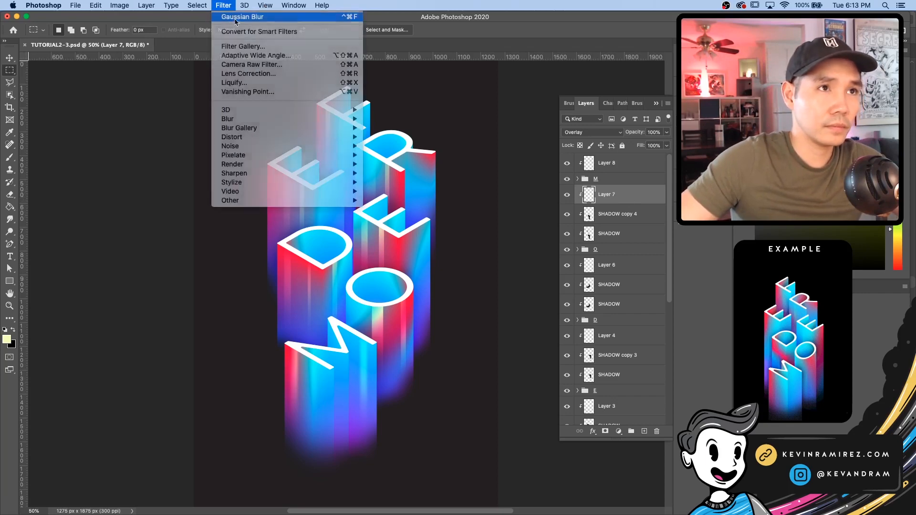
left_click(256, 17)
scroll(587, 232, "down", 2)
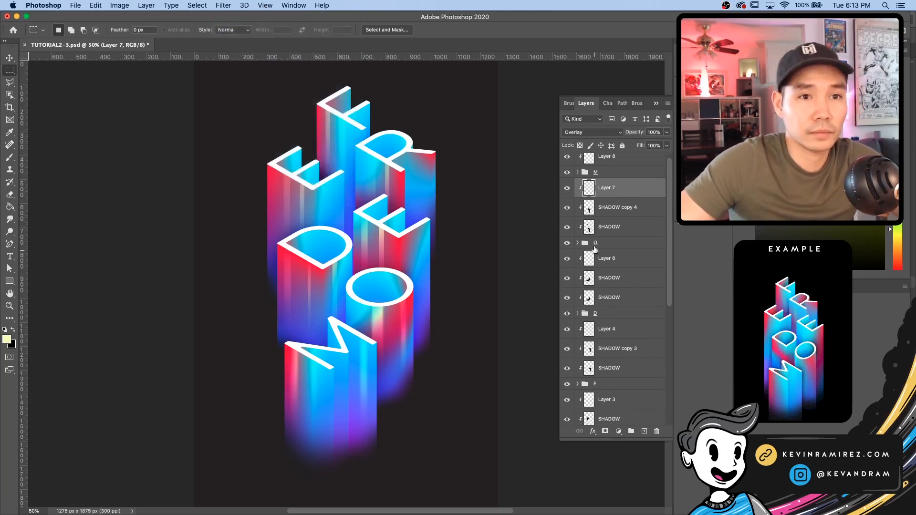
Apply the same Gaussian Blur to the D's pale strip layer
left_click(612, 259)
left_click(223, 5)
left_click(256, 16)
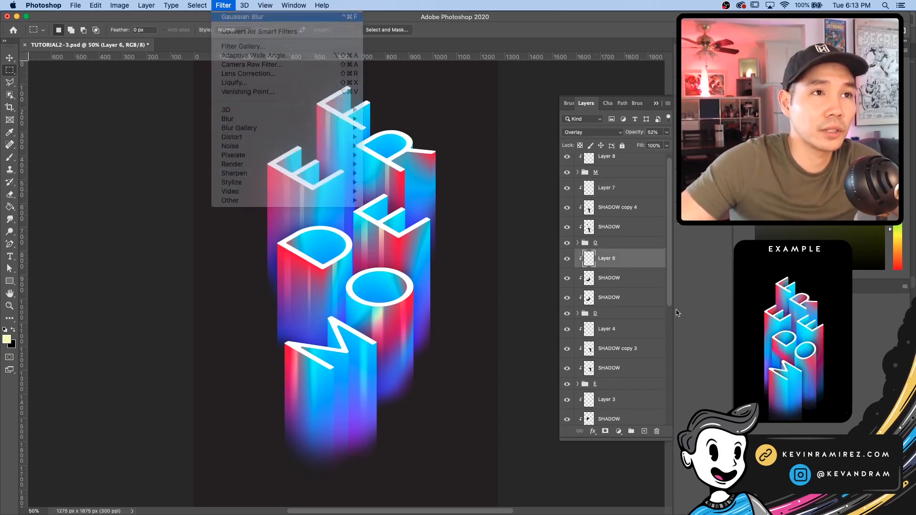
Try to blur the remaining strip layers of both E's, the R and the F together in one multi-layer selection
scroll(605, 317, "down", 3)
left_click(612, 309)
scroll(638, 344, "down", 5)
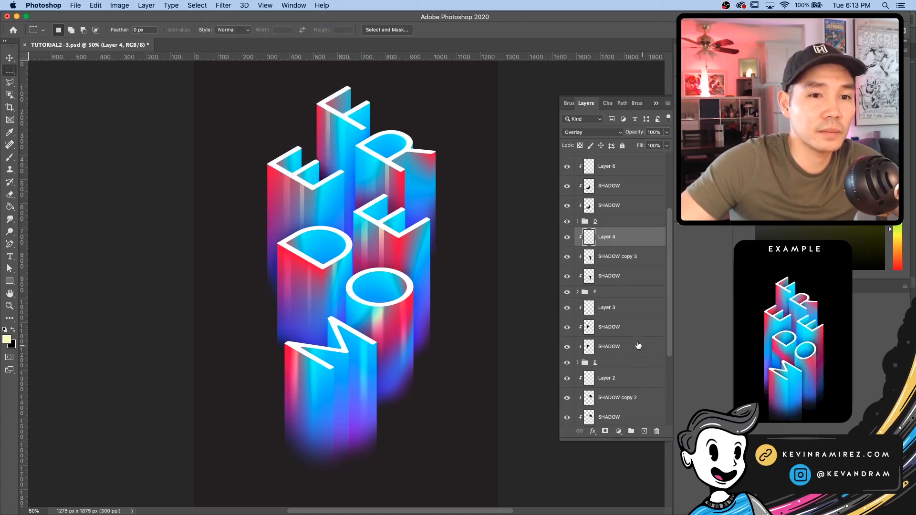
left_click(625, 307, "super")
left_click(626, 378, "super")
scroll(626, 381, "down", 5)
left_click(623, 371, "super")
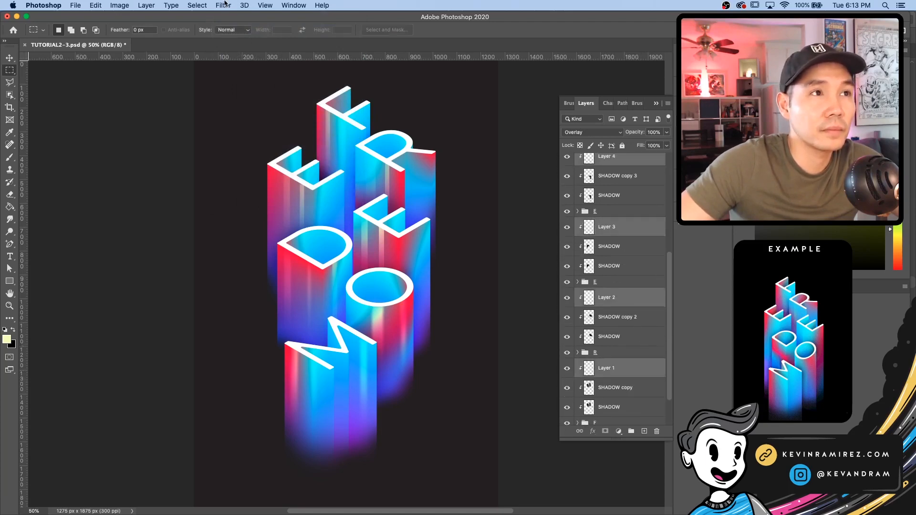
left_click(222, 5)
left_click(720, 358)
Apply the same Gaussian Blur to the F's strip layer and the R's strip layer, one at a time
left_click(632, 375)
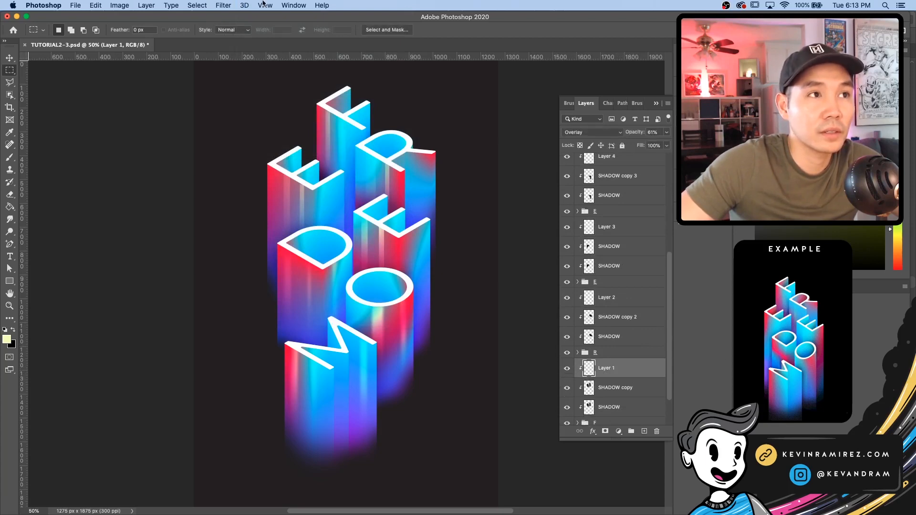
left_click(222, 5)
left_click(628, 292)
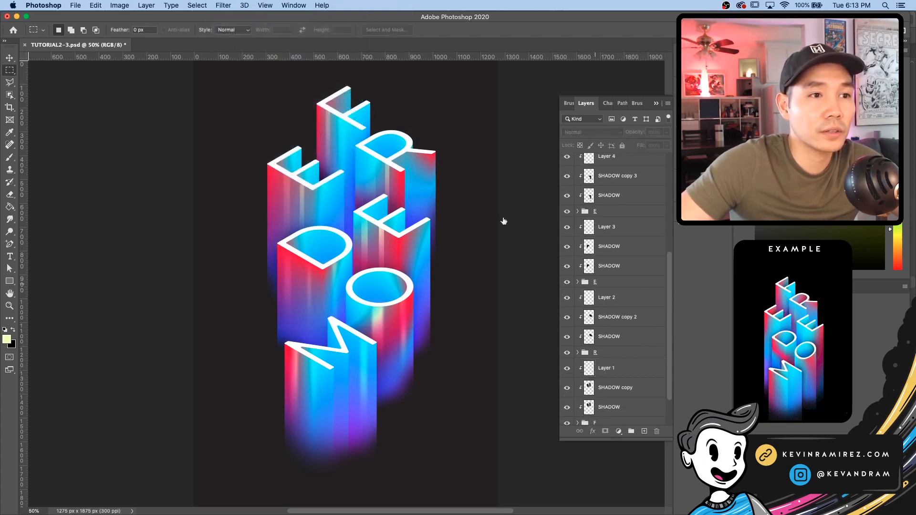
left_click(223, 5)
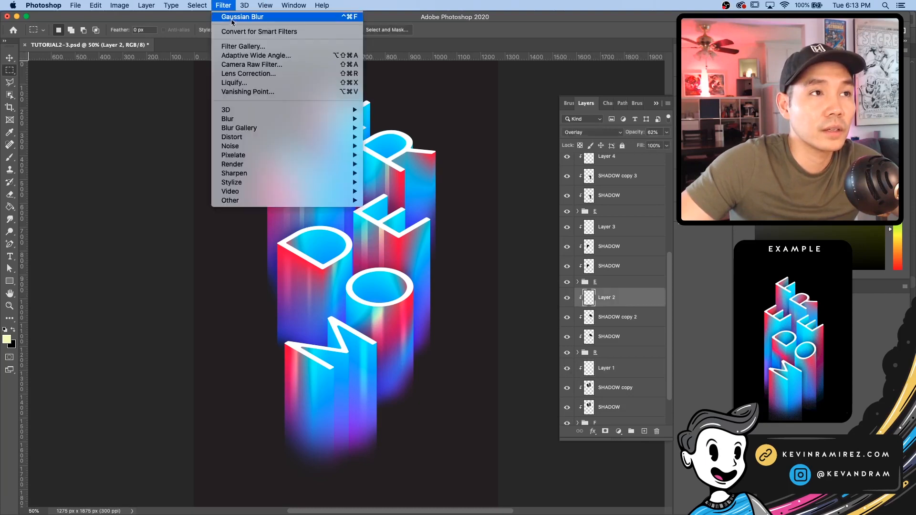
Apply the same Gaussian Blur individually to the strip layers above the two E groups
left_click(620, 224)
left_click(620, 226)
left_click(223, 5)
left_click(229, 18)
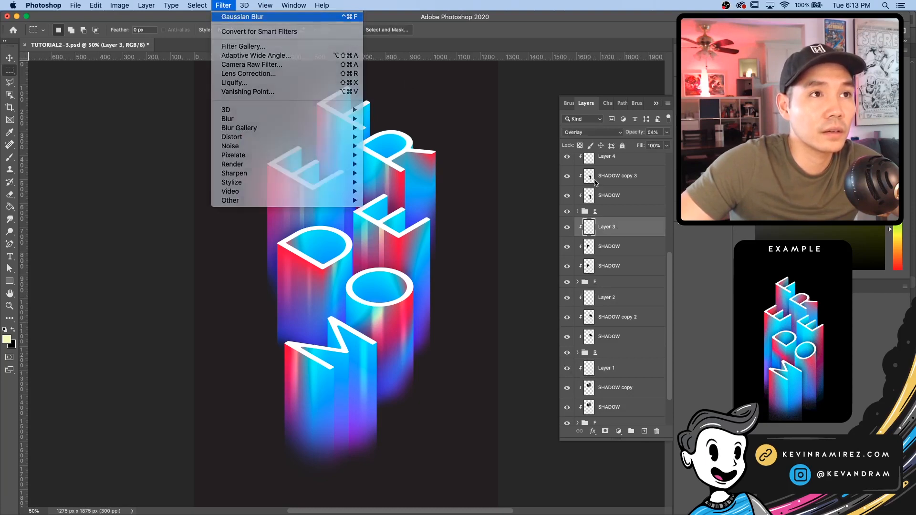
scroll(612, 214, "up", 3)
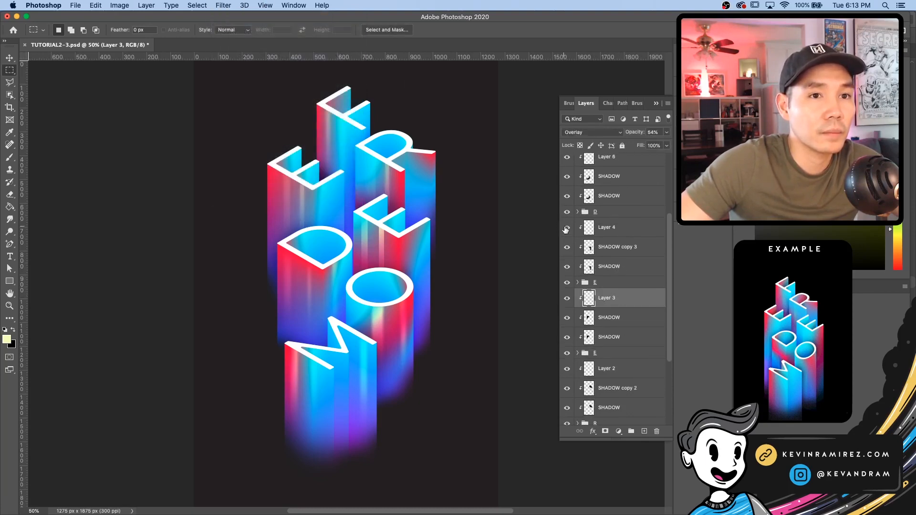
left_click(616, 228)
left_click(223, 5)
left_click(229, 17)
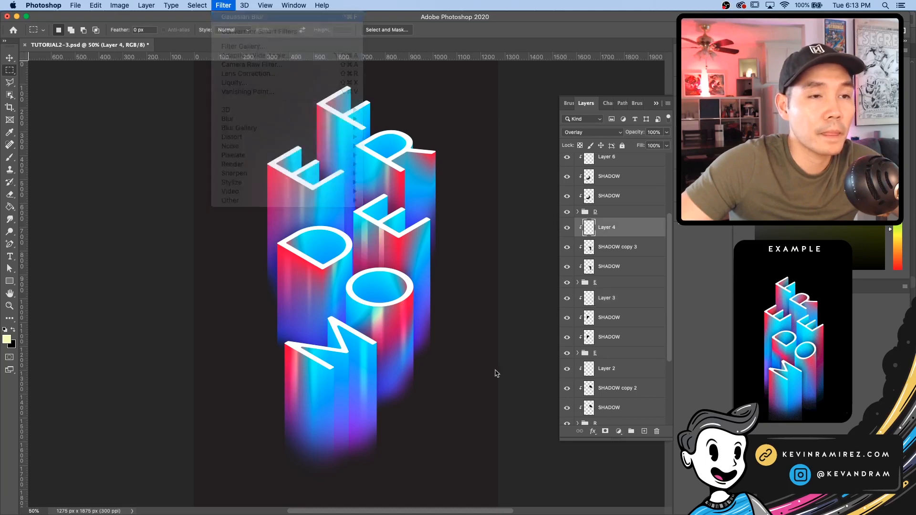
Examine the lettering at a reduced size and back at its working size to judge the blurred highlights
key("super+minus")
key("super+minus")
key("super+minus")
key("super+minus")
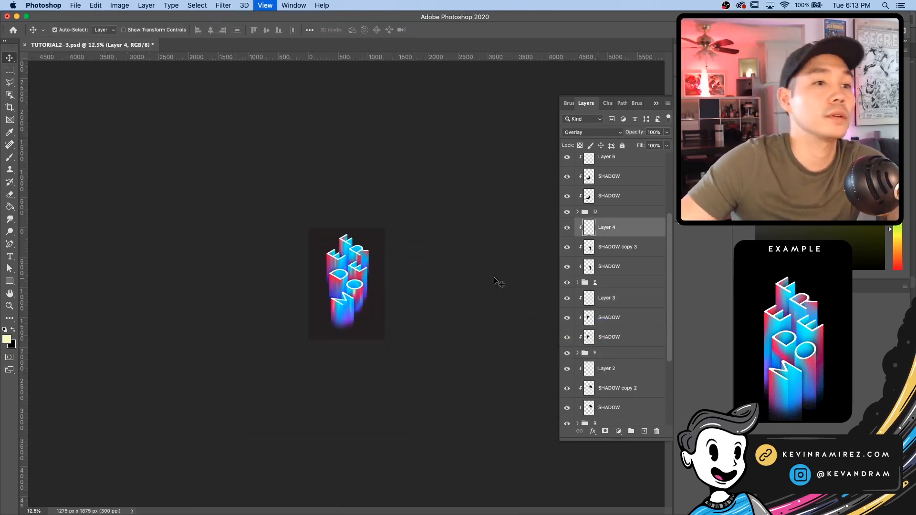
key("super+plus")
key("super+plus")
key("super+plus")
key("super+plus")
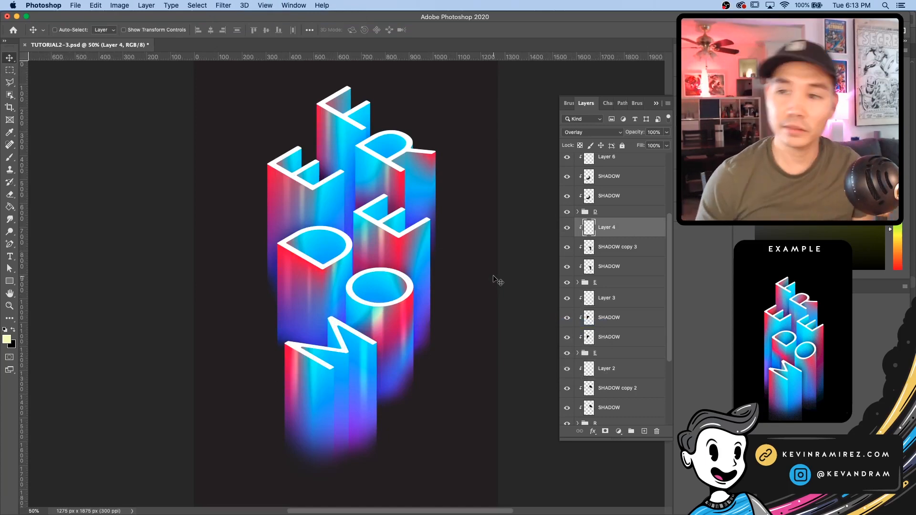
Lower the opacity of the O's highlight strip layer to 52%
right_click(591, 317)
left_click(450, 342)
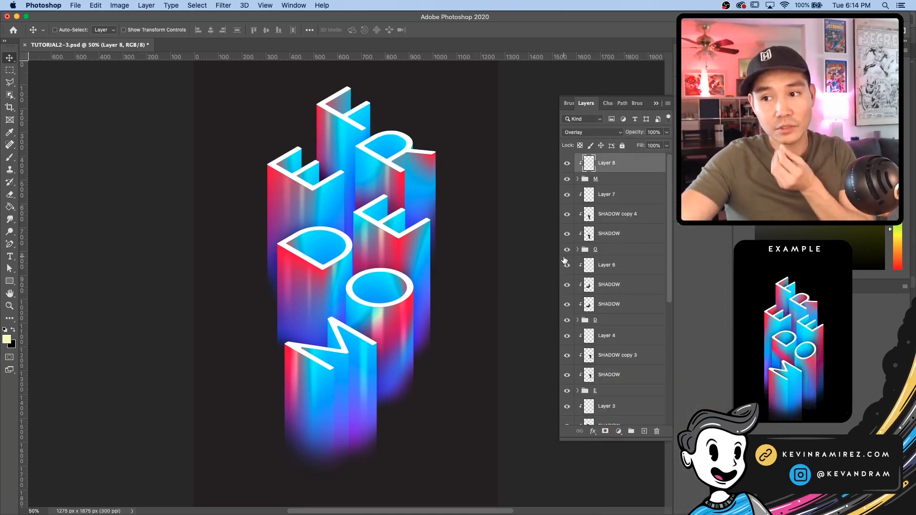
left_click(634, 192)
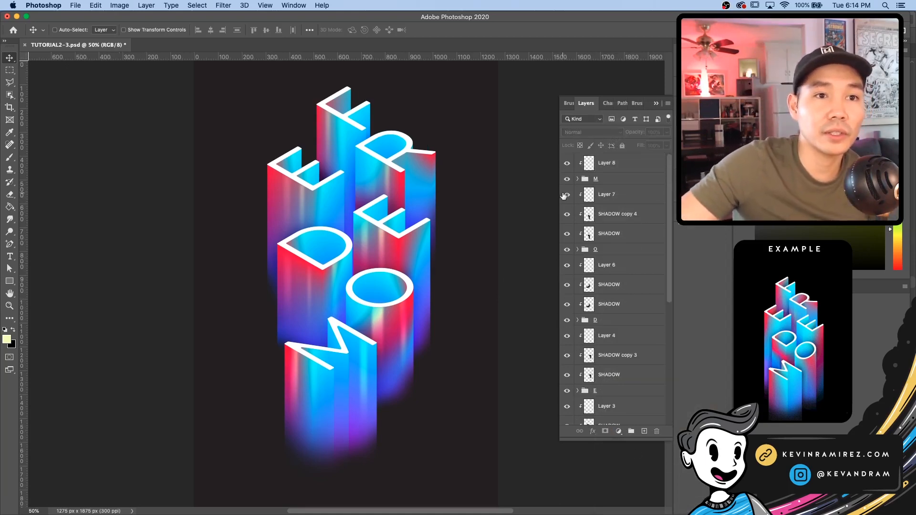
left_click(666, 132)
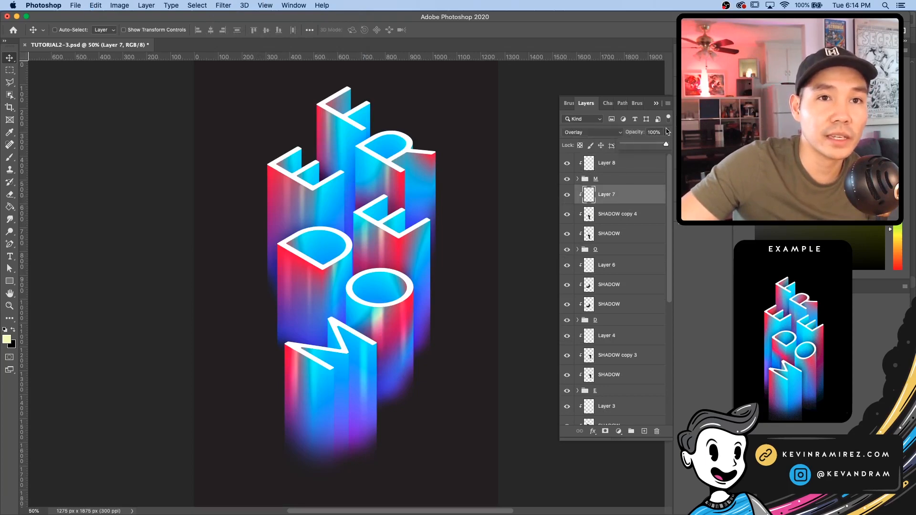
left_click_drag(667, 143, 642, 145)
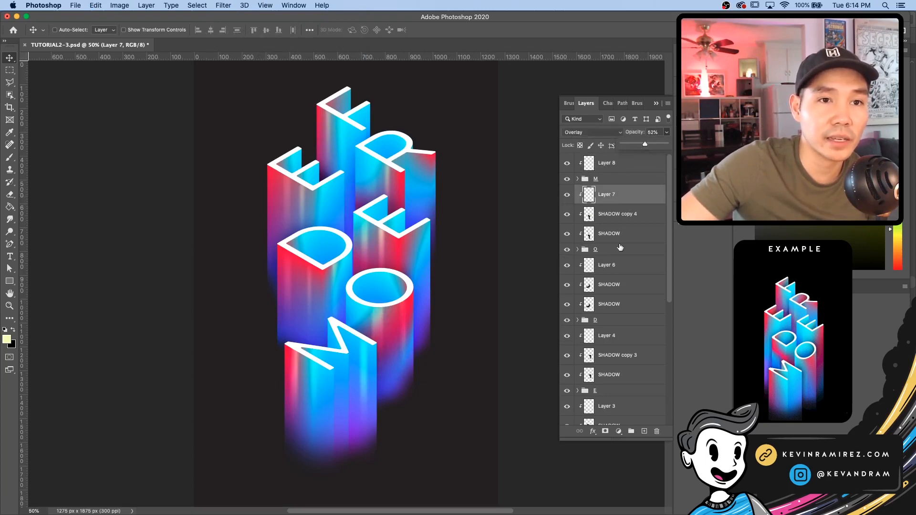
Compare the D's and E's highlight strips, and lower the opacity of the upper E group's strip layer, Layer 4, to 59%
left_click(619, 264)
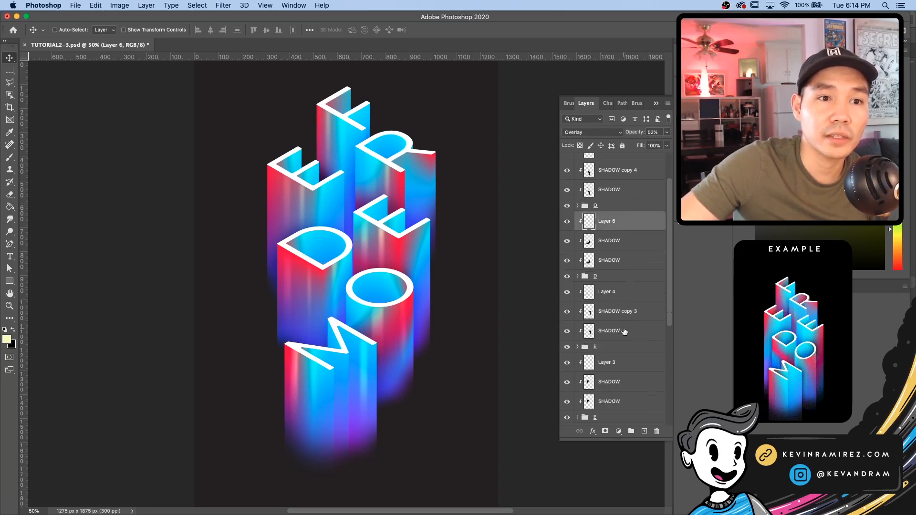
scroll(620, 287, "down", 3)
left_click(610, 334)
left_click(567, 336)
left_click(566, 337)
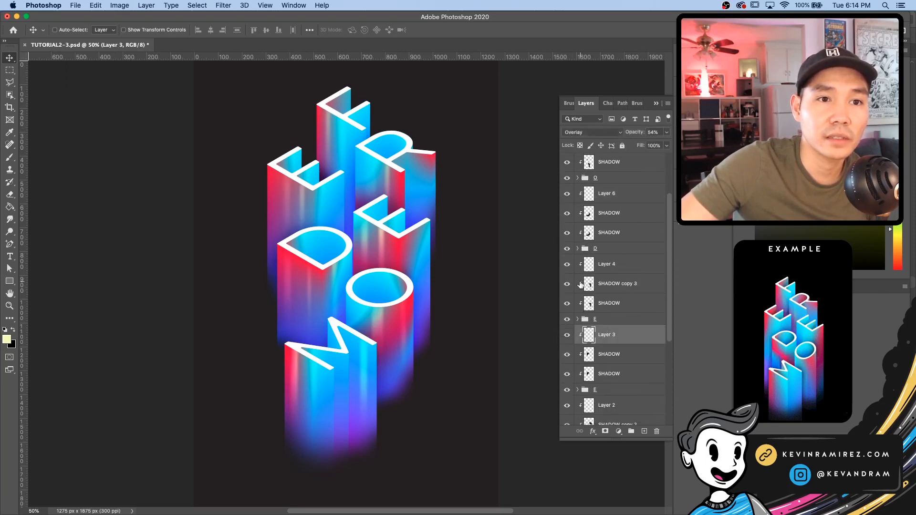
left_click(626, 267)
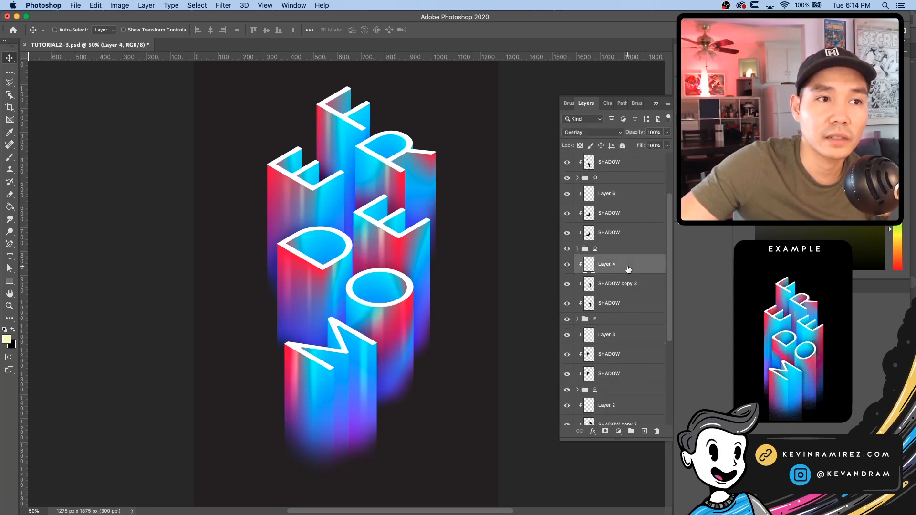
left_click(669, 135)
left_click_drag(667, 144, 649, 145)
scroll(623, 354, "up", 3)
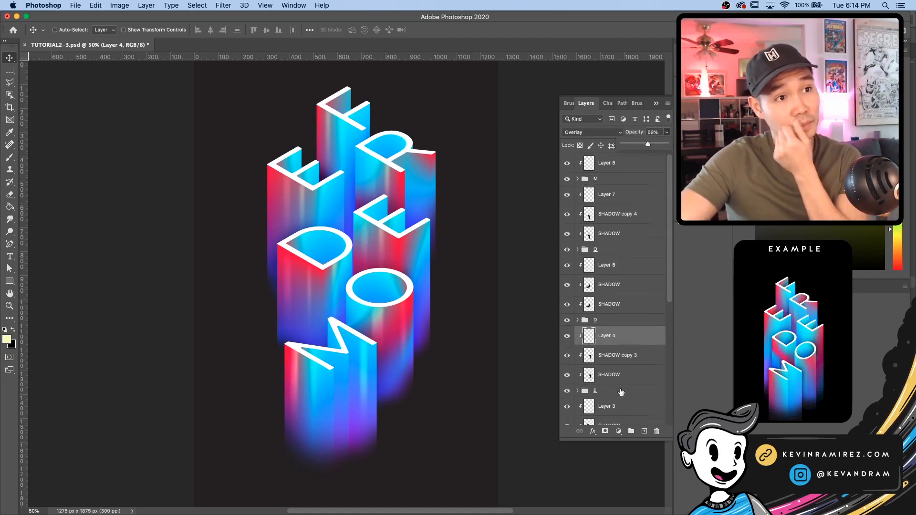
Add a solid black (000000) color fill layer above all the letter layers
left_click(643, 431)
scroll(635, 435, "down", 8)
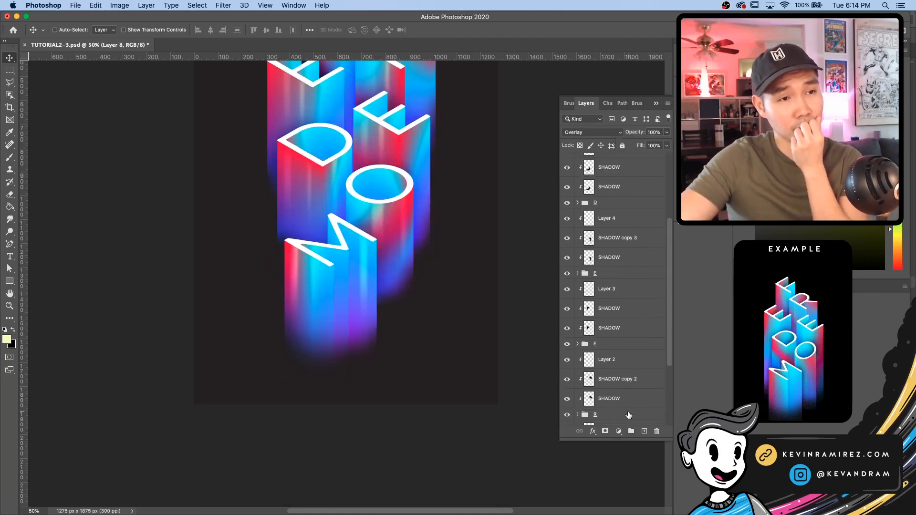
scroll(630, 420, "up", 1)
scroll(483, 375, "up", 1)
scroll(435, 388, "up", 4)
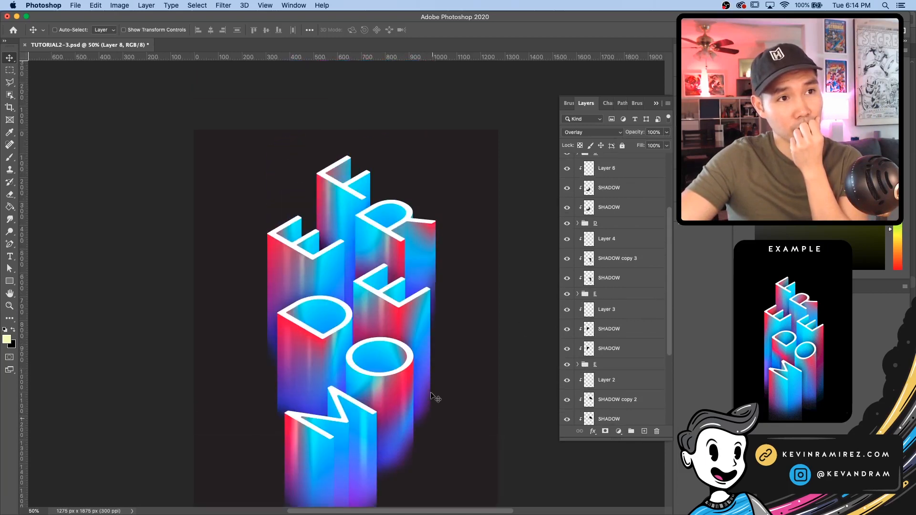
scroll(649, 318, "up", 4)
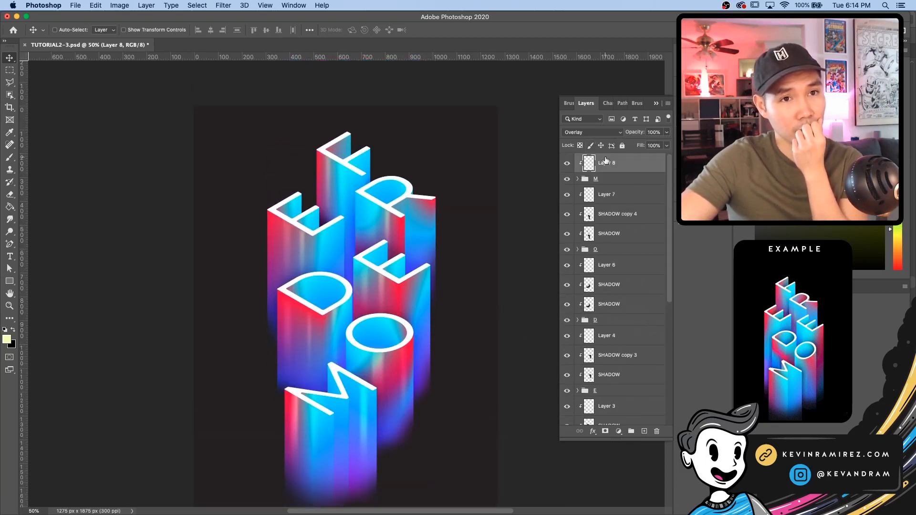
left_click(619, 432)
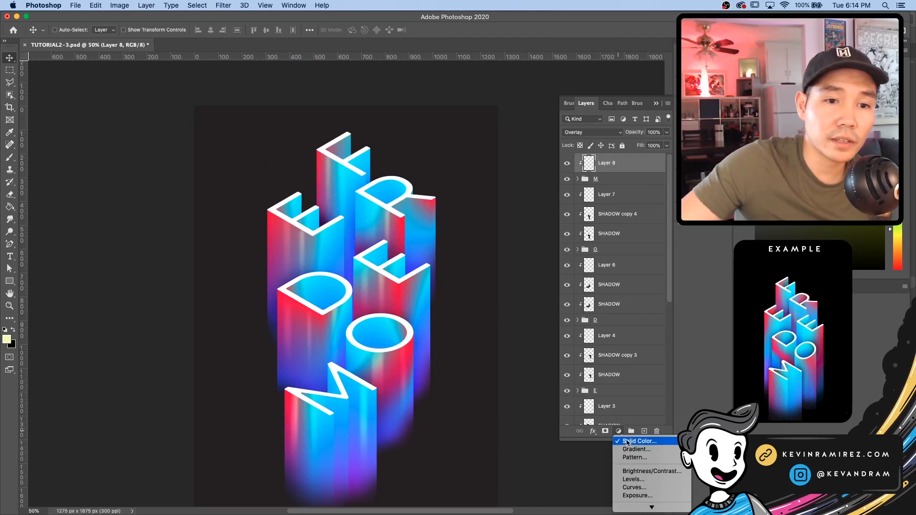
left_click(631, 440)
left_click_drag(560, 405, 695, 494)
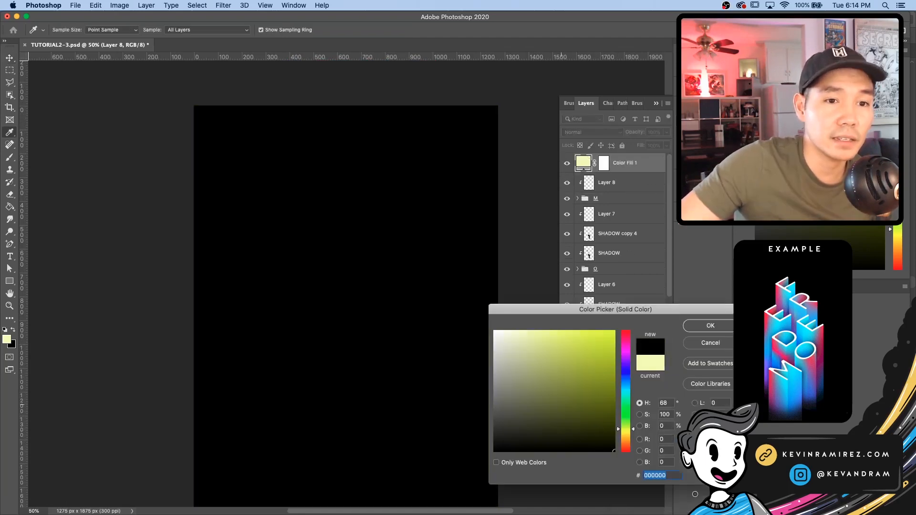
left_click(710, 326)
Rasterize the black fill layer and apply Add Noise to it with Uniform distribution and an amount of 54.2%
left_click(225, 5)
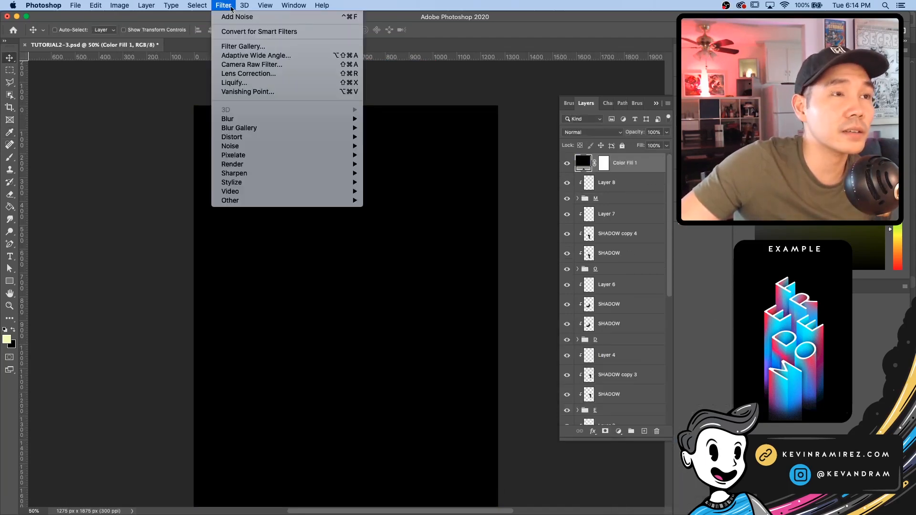
mouse_move(251, 149)
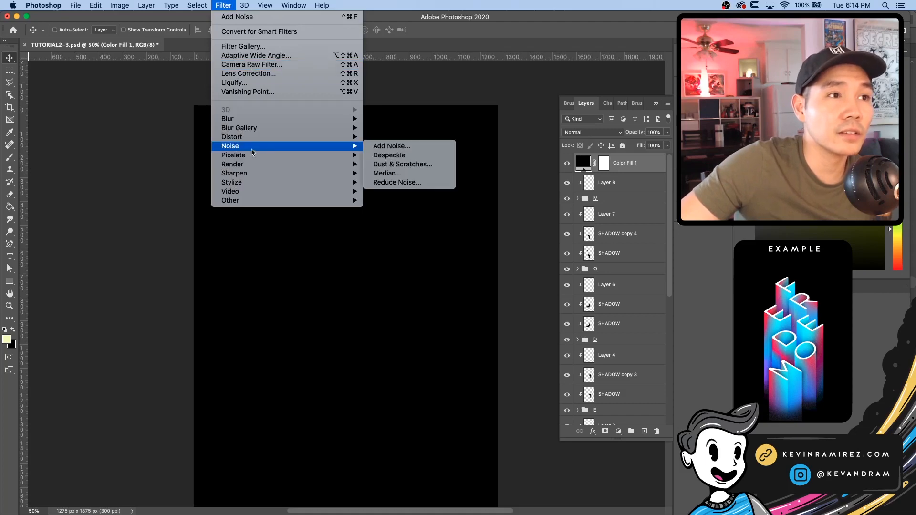
left_click(424, 147)
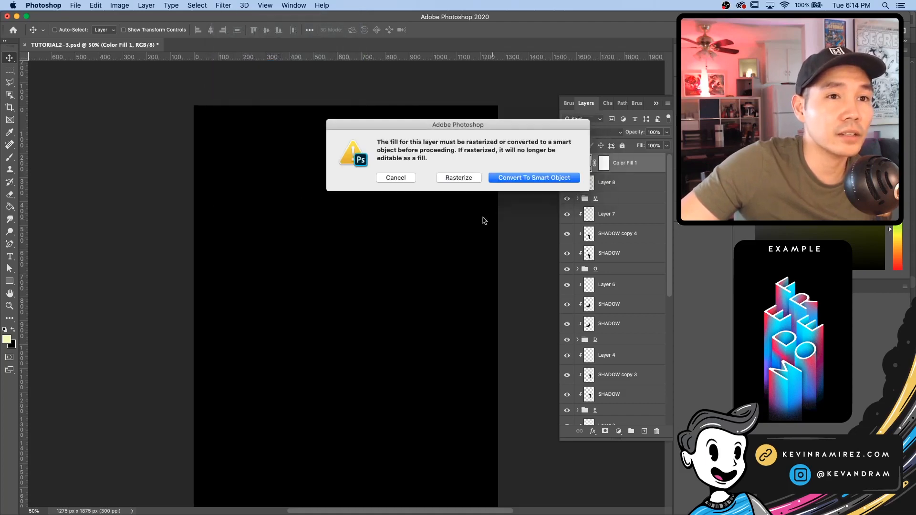
left_click(454, 178)
left_click_drag(419, 253, 403, 254)
left_click(395, 288)
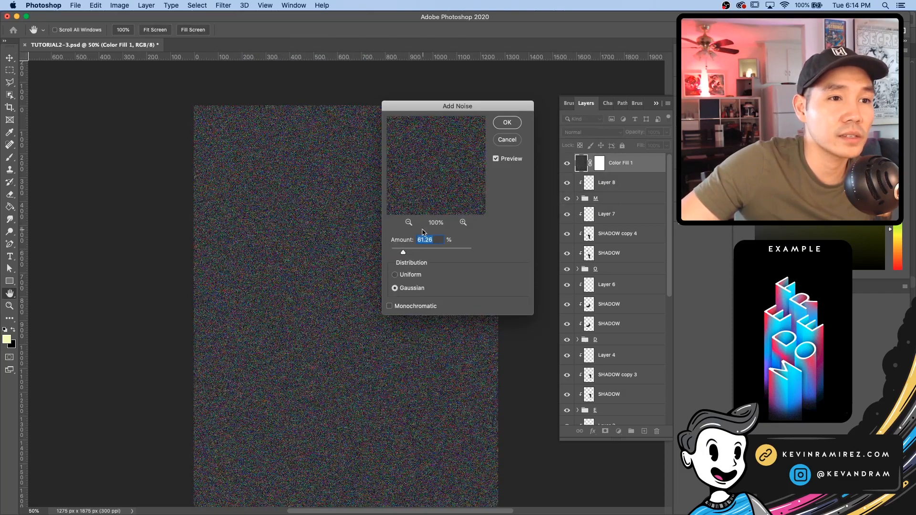
left_click(395, 274)
left_click(403, 250)
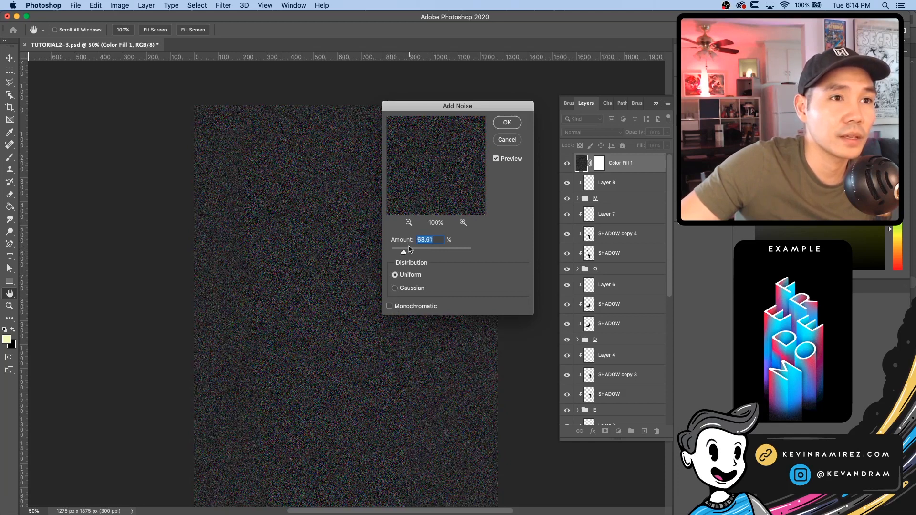
left_click(410, 251)
left_click_drag(407, 252, 403, 251)
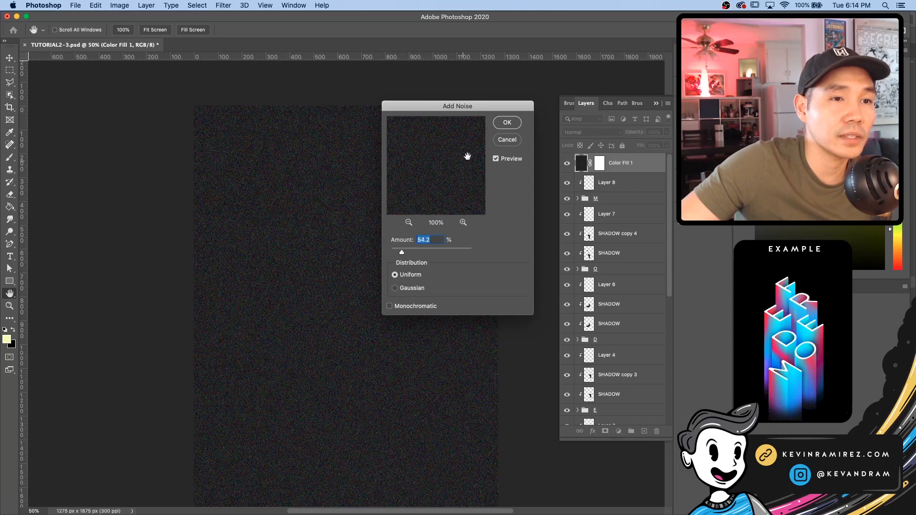
left_click(514, 122)
Blend the noise layer over the lettering with Color Dodge at 49% opacity
left_click(577, 132)
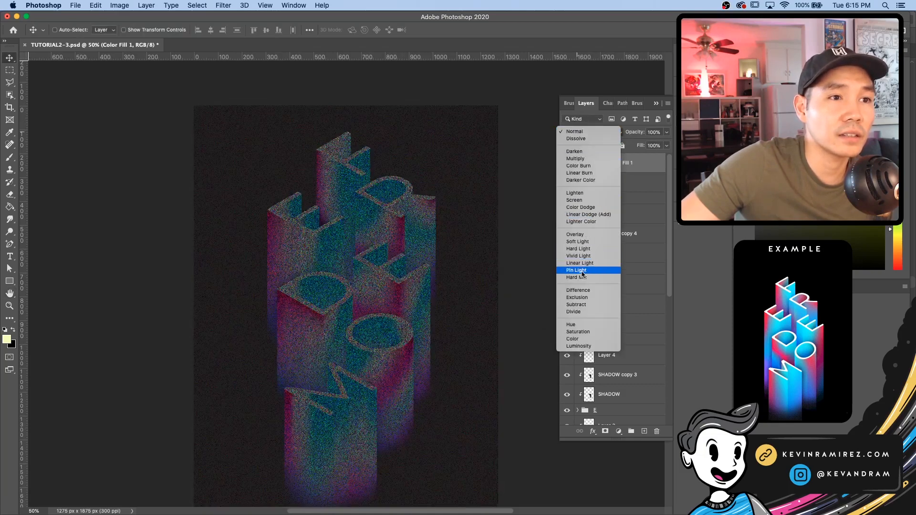
left_click(593, 208)
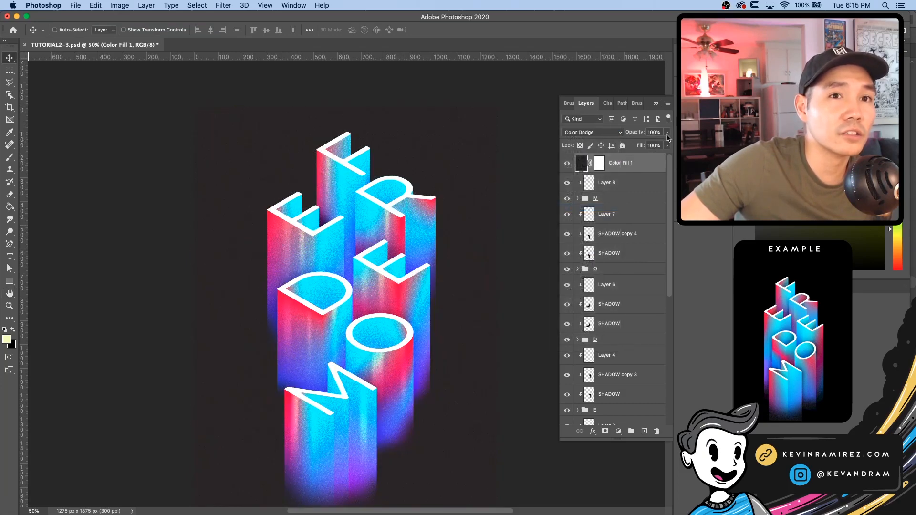
left_click(666, 132)
mouse_move(649, 145)
left_mouse_down()
mouse_move(630, 146)
mouse_move(643, 145)
left_mouse_up()
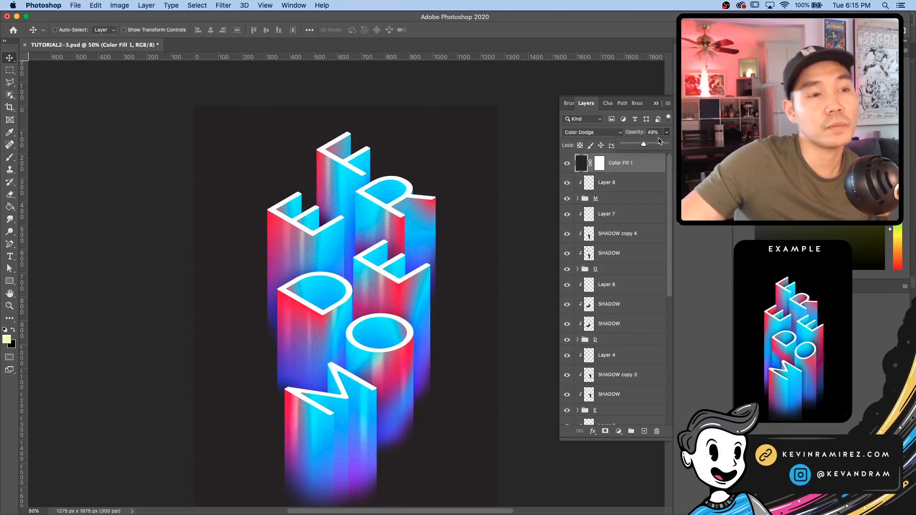
Add a Hue/Saturation adjustment layer above the artwork and raise its saturation to +40
left_click(622, 170)
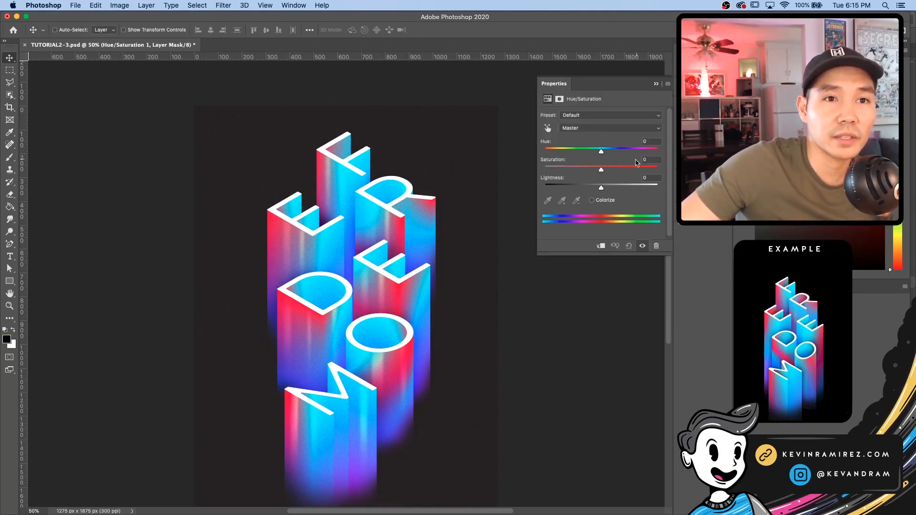
mouse_move(607, 170)
left_mouse_down()
mouse_move(658, 170)
mouse_move(621, 170)
left_mouse_up()
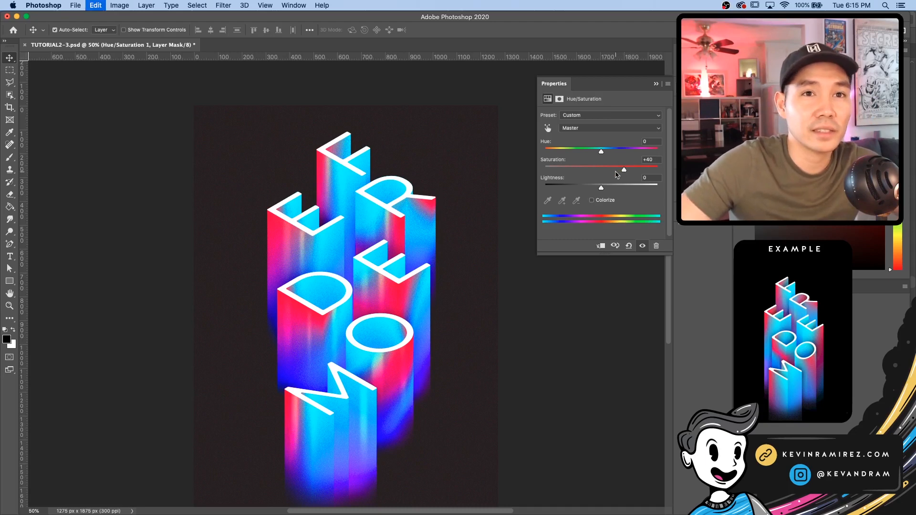
Lower the saturation on the Hue/Saturation adjustment layer to only a slight boost
left_click_drag(620, 170, 605, 170)
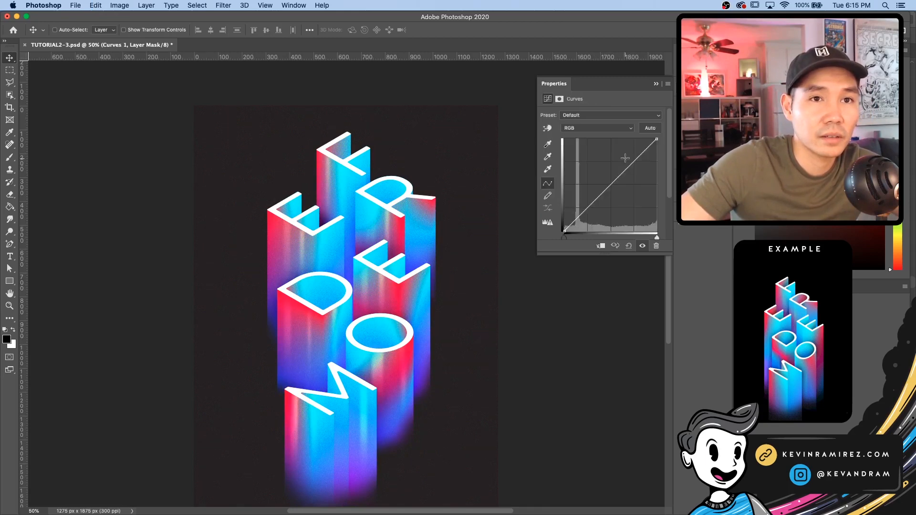
Try a Curves adjustment layer with an S-shaped RGB curve that lifts the highlights and deepens the shadows
left_click_drag(629, 167, 630, 161)
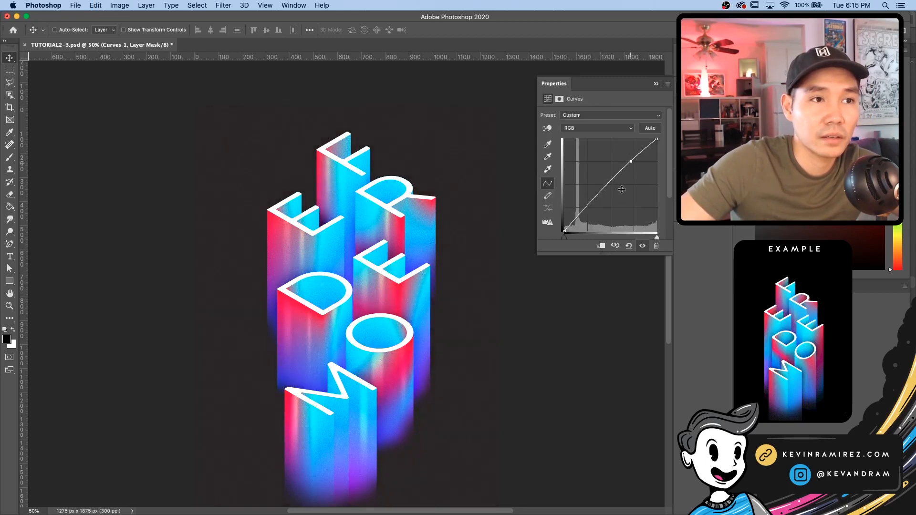
left_click_drag(582, 211, 571, 223)
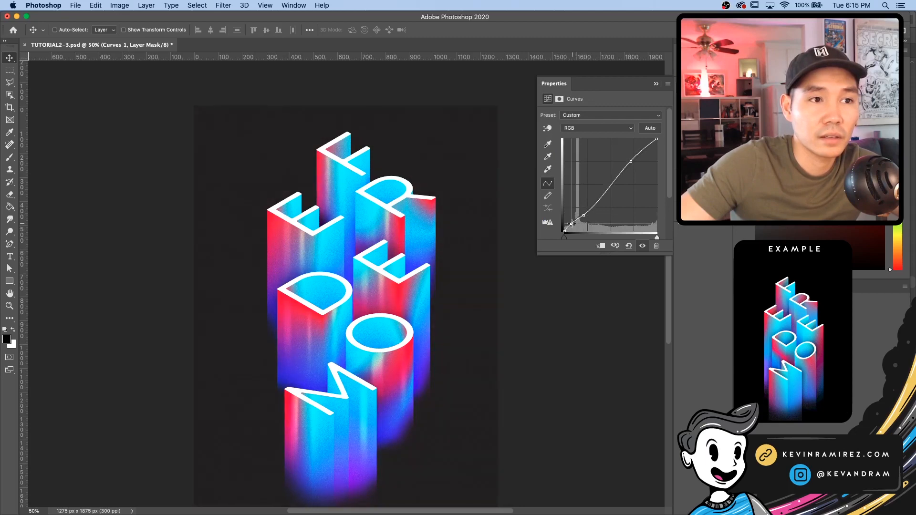
Try reshaping the Red channel of the Curves adjustment in its highlights, midtones and shadows, undoing the changes
left_click(601, 128)
left_click(600, 135)
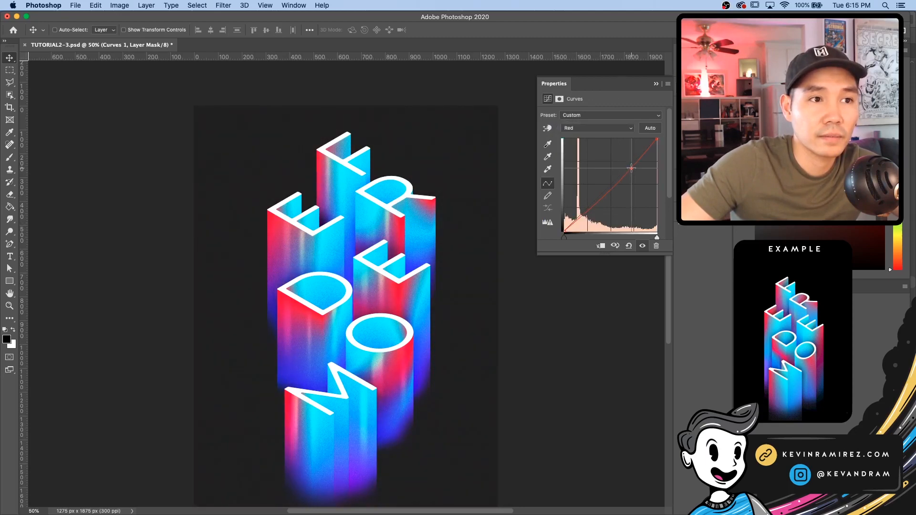
left_click_drag(631, 168, 599, 183)
key("super+z")
key("super+z")
left_click_drag(582, 214, 582, 213)
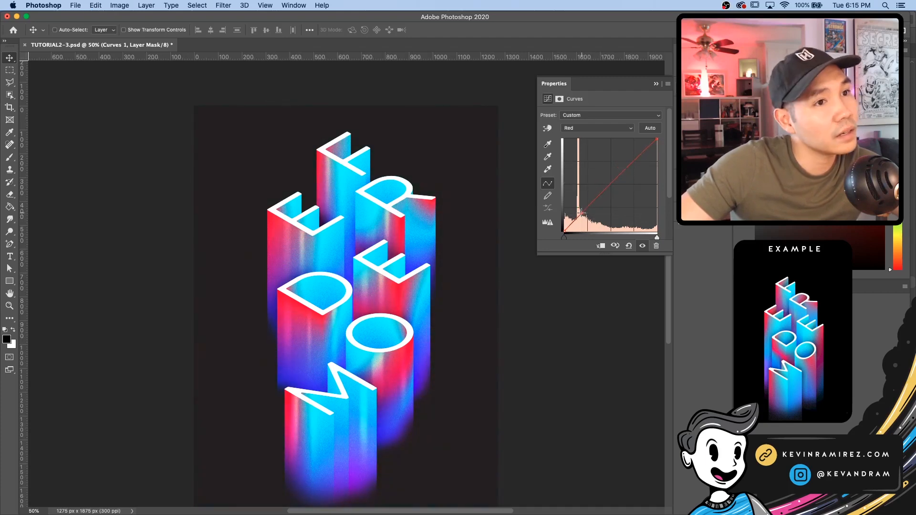
left_click_drag(657, 140, 640, 154)
key("super+z")
Try adjusting the highlights and white point of the Green channel in the Curves adjustment
left_click(598, 128)
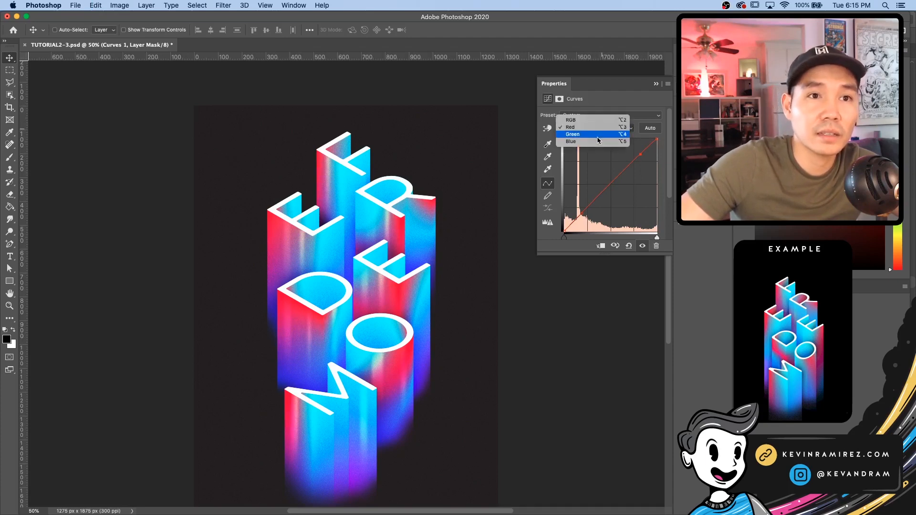
left_click(597, 136)
mouse_move(638, 156)
left_mouse_down()
mouse_move(642, 166)
mouse_move(643, 152)
left_mouse_up()
key("super+z")
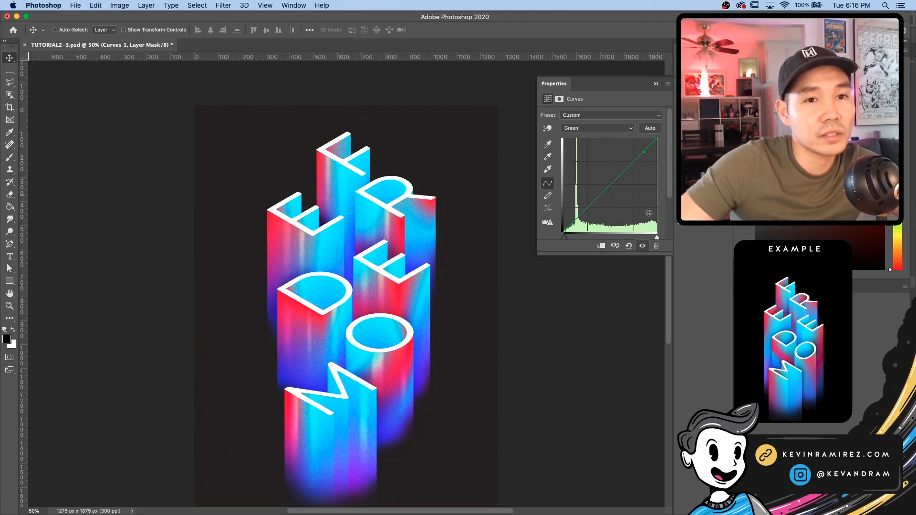
mouse_move(657, 238)
left_mouse_down()
mouse_move(649, 238)
mouse_move(657, 239)
left_mouse_up()
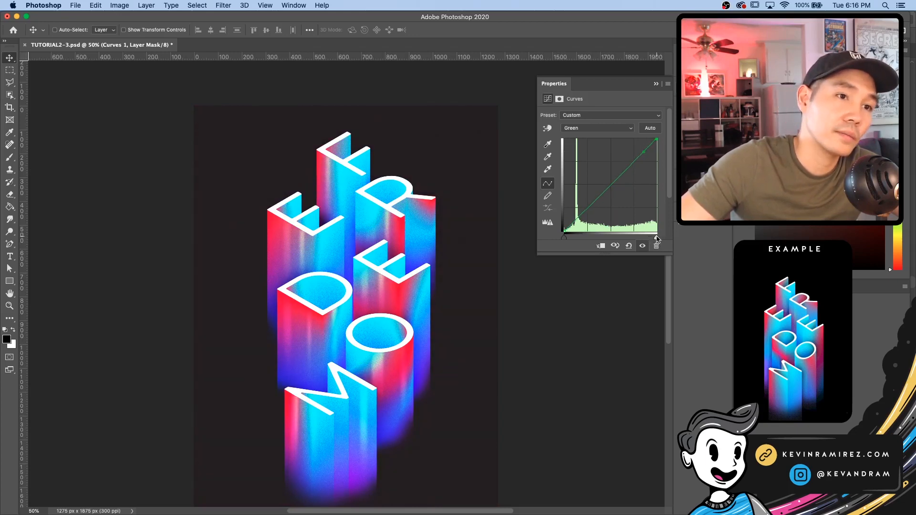
Try a Vibrance adjustment layer with increased vibrance over the lettering and undo the change
left_click(795, 312)
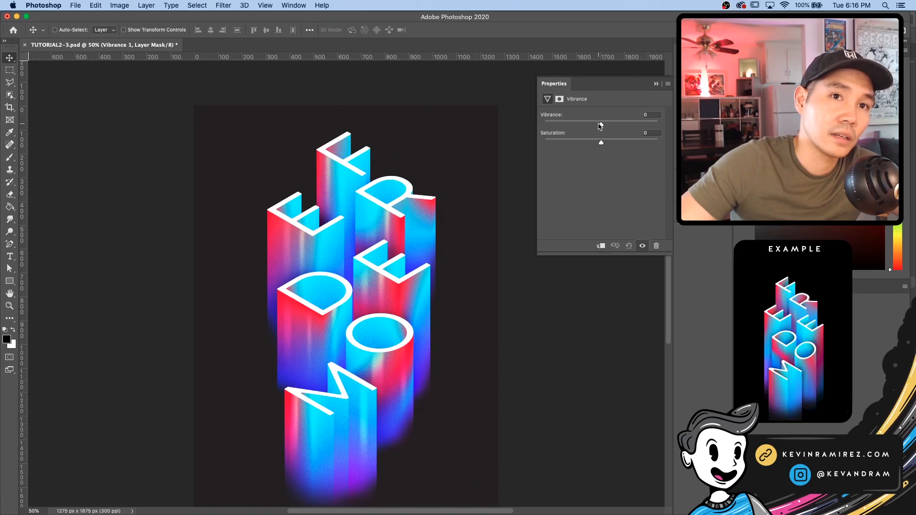
left_click_drag(601, 126, 640, 127)
key("super+z")
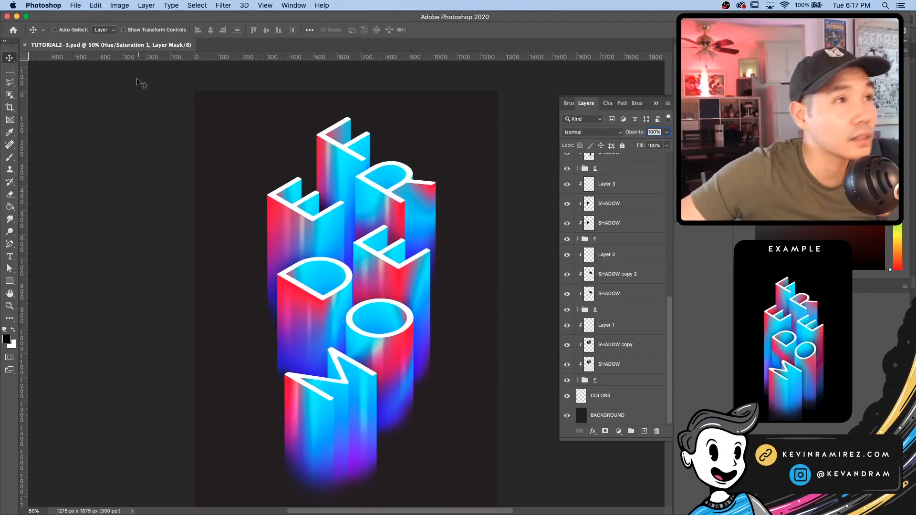
Export the finished lettering artwork as the PNG file TUTORIAL2-3.png
left_click(72, 5)
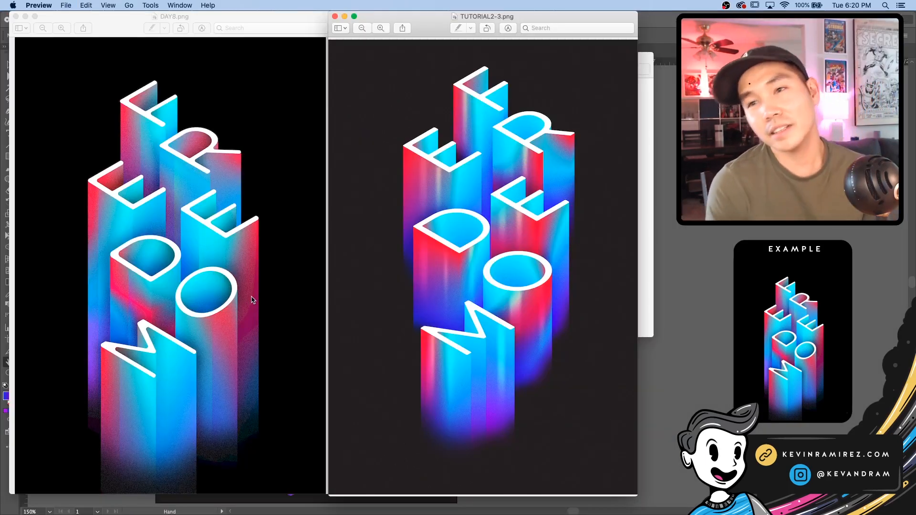
Compare the exported TUTORIAL2-3.png side by side with the original DAY8.png in Preview
left_click(156, 204)
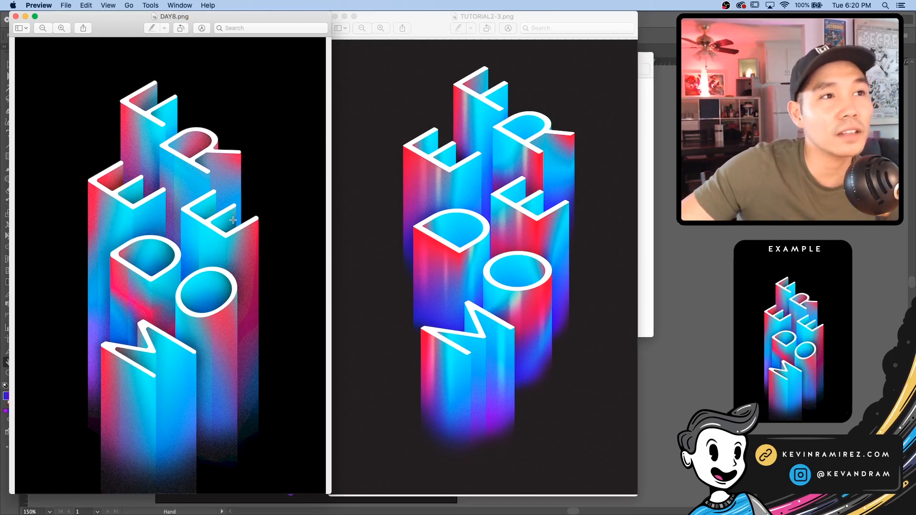
left_click(405, 210)
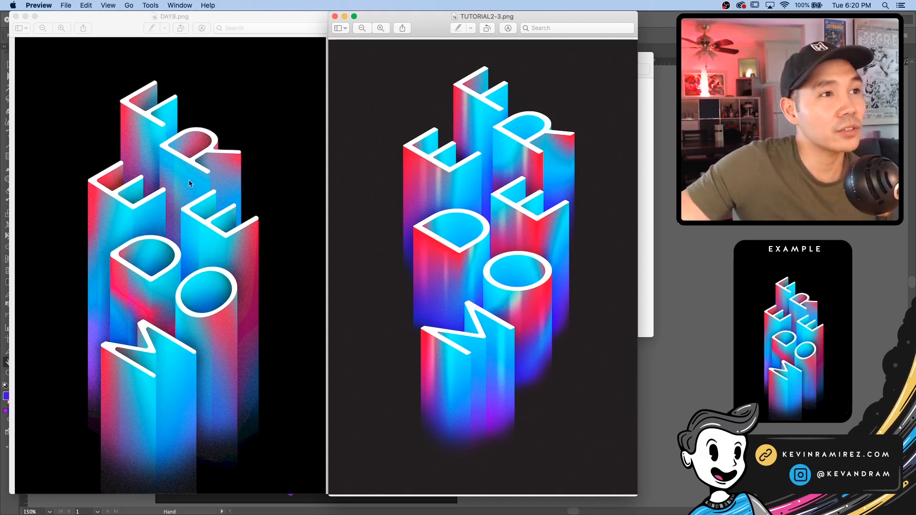
left_click(152, 153)
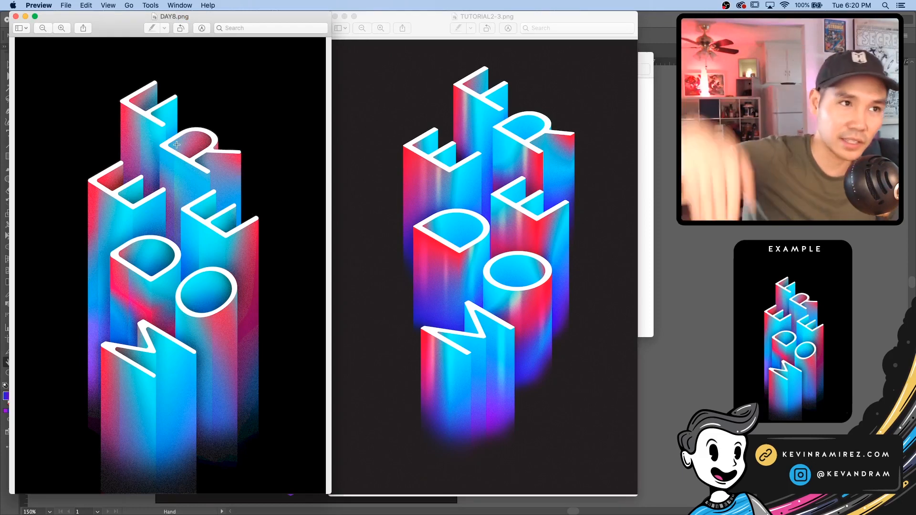
left_click(511, 172)
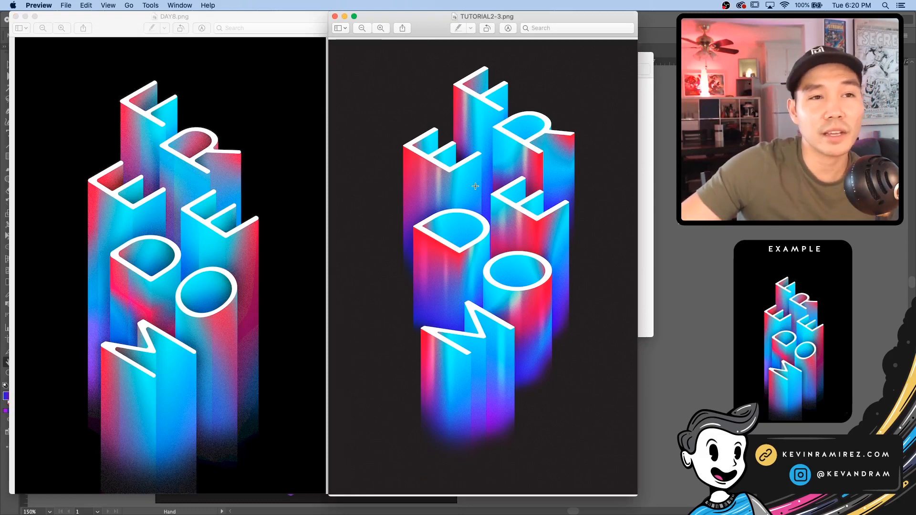
left_click_drag(636, 496, 638, 495)
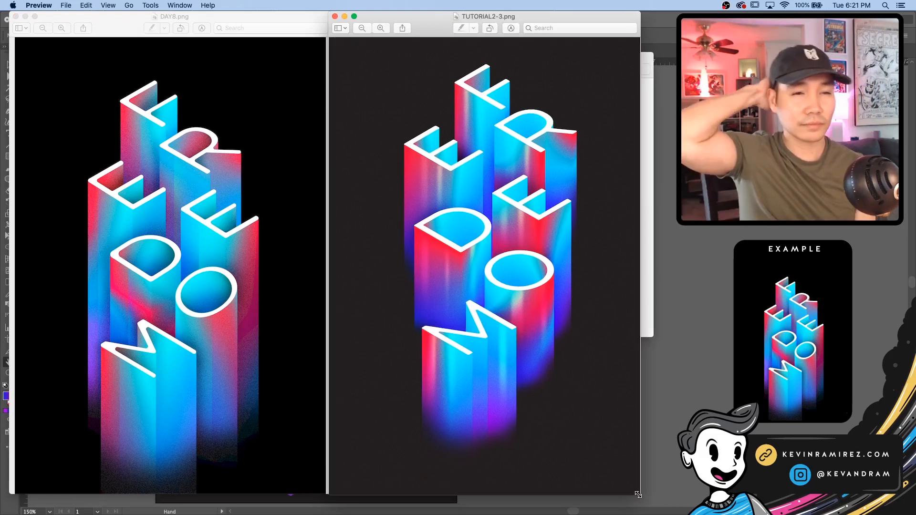